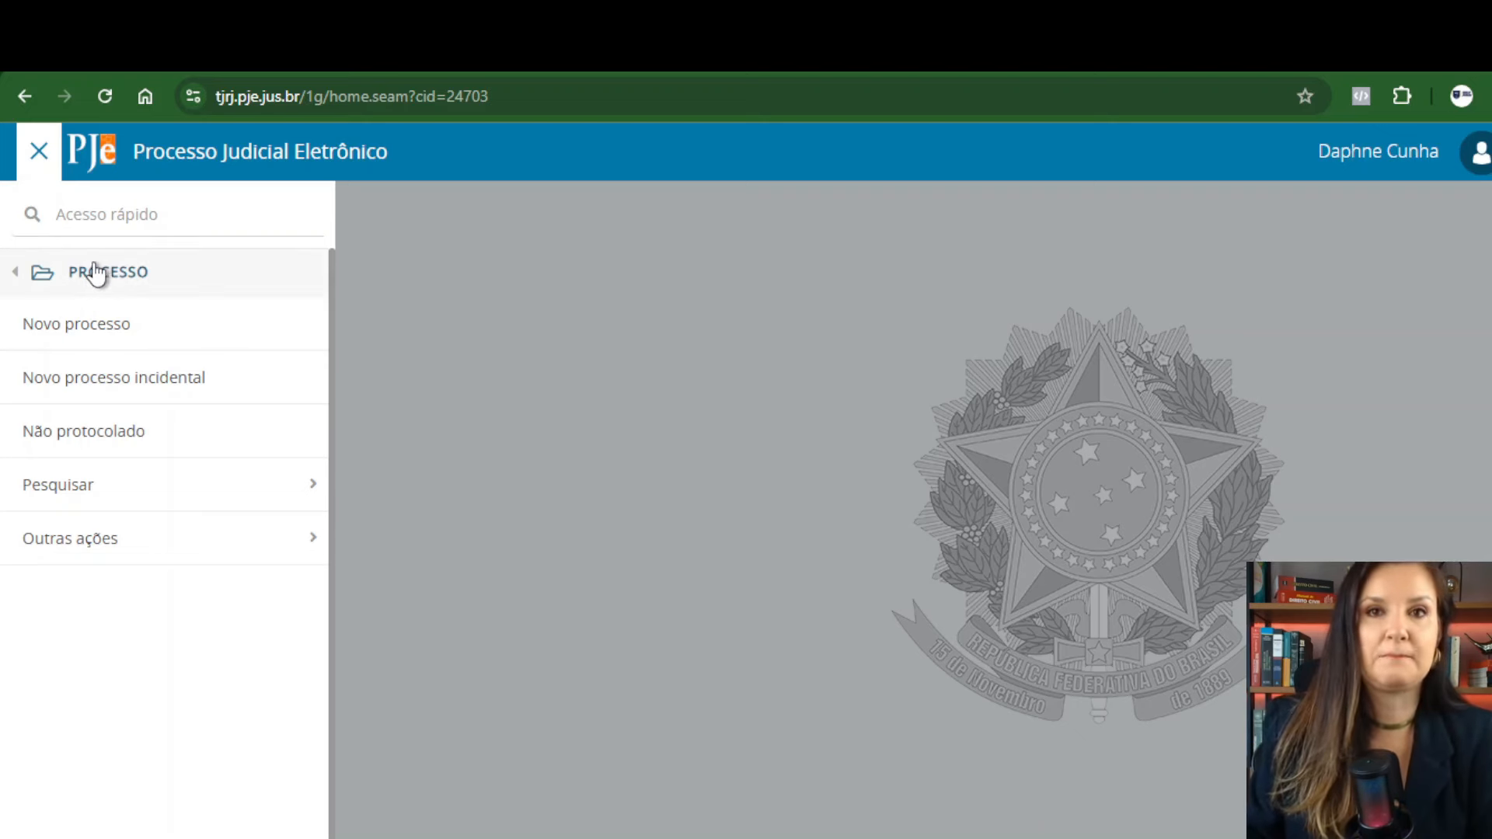
Start registering a new case and set its Matéria to DIREITO CIVIL > OBRIGAÇÕES
left_click(73, 334)
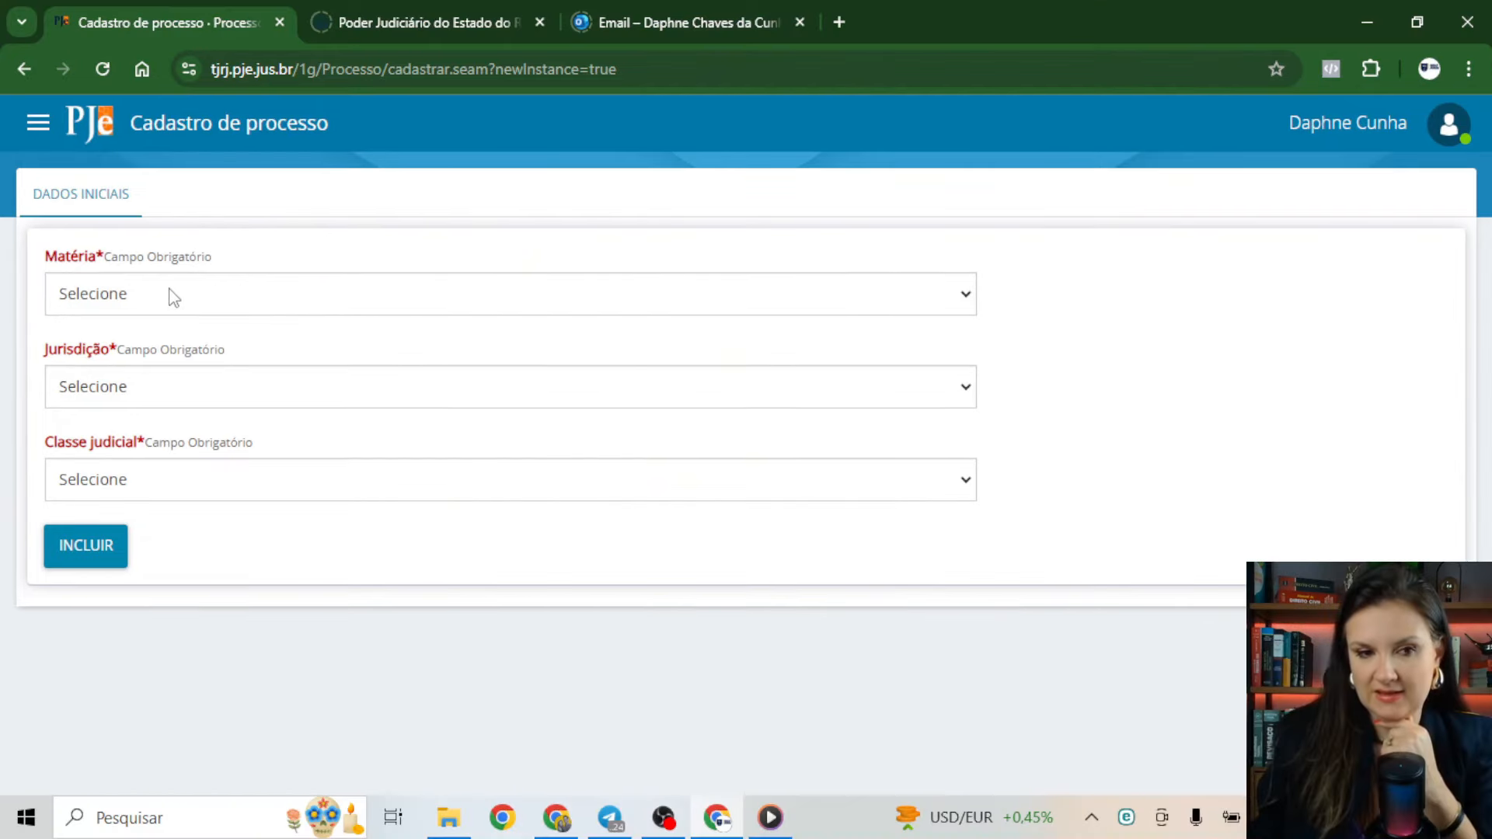
left_click(177, 328)
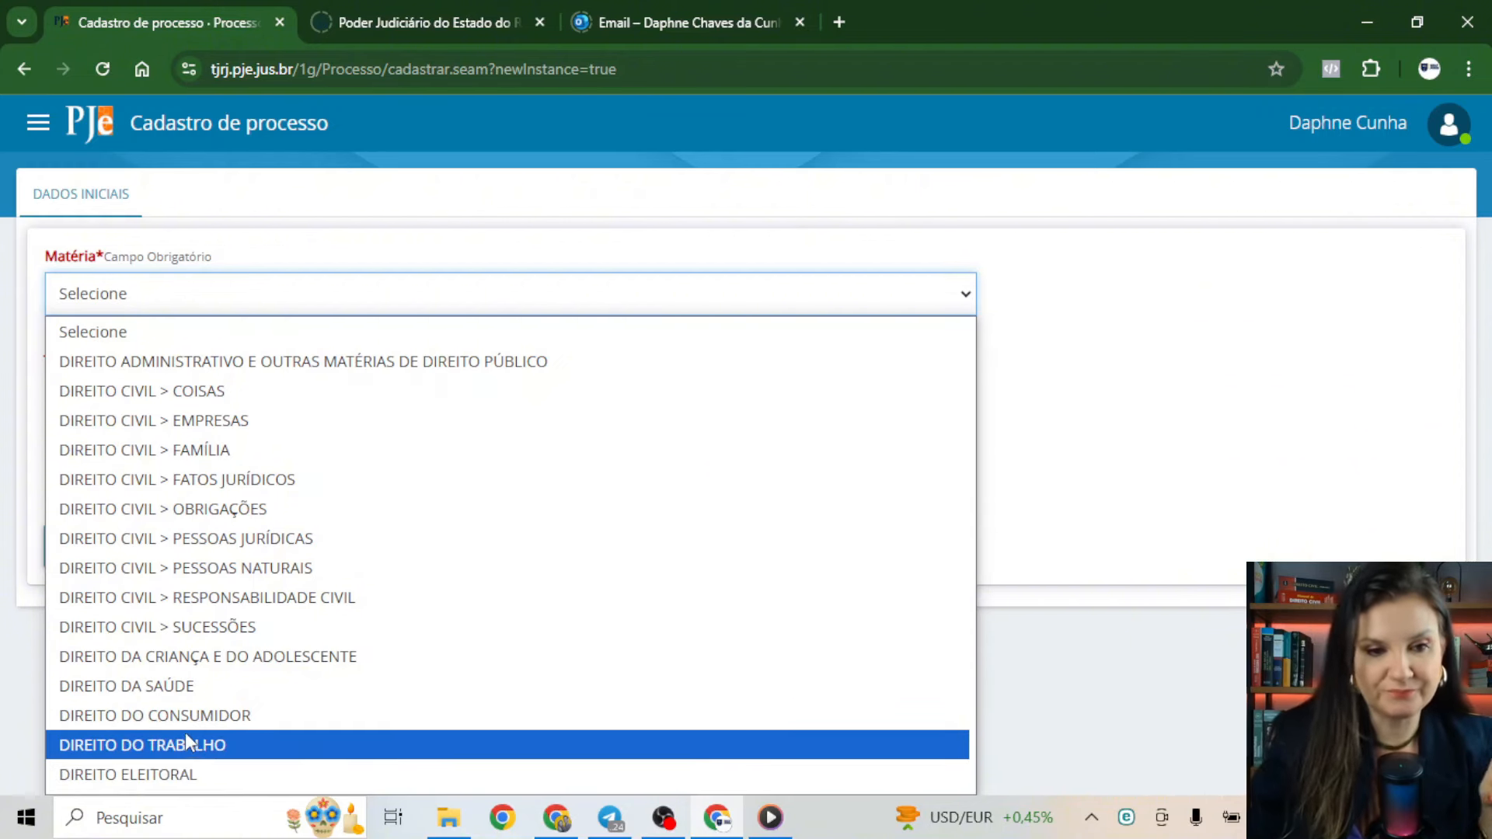
left_click(240, 509)
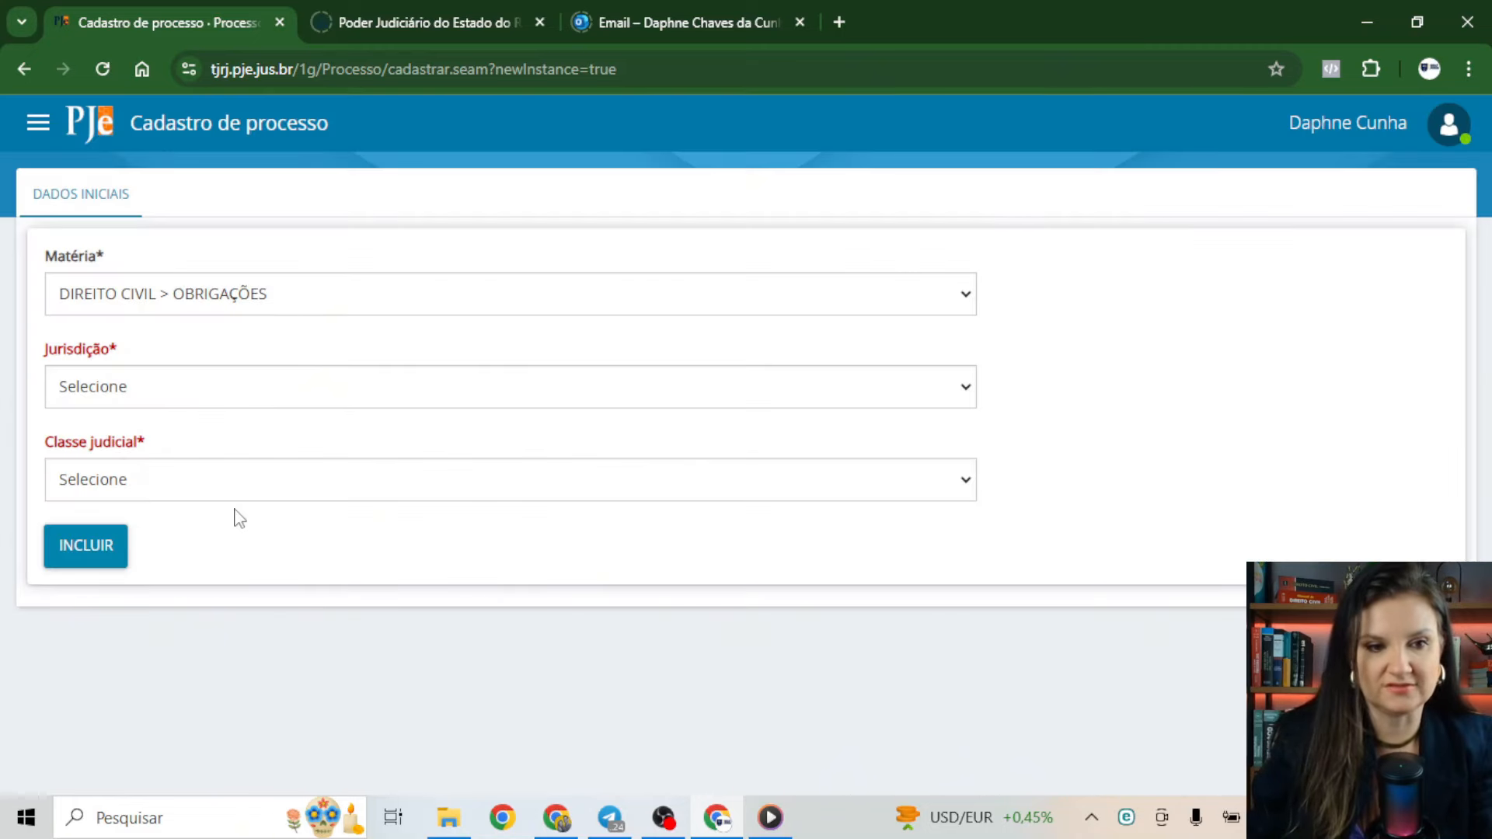
Set the new case's Jurisdição to Comarca da Capital
left_click(194, 404)
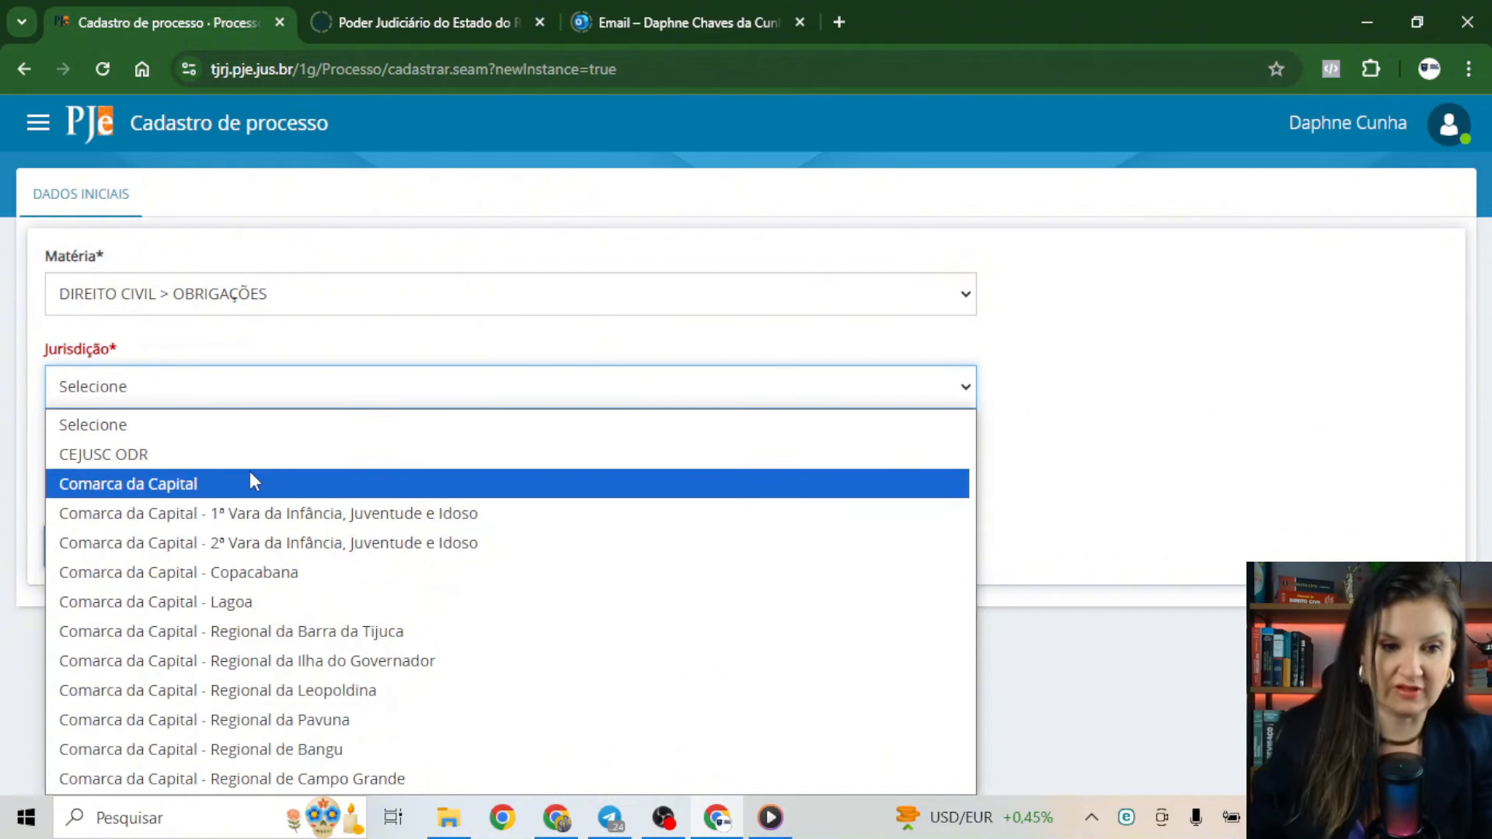
scroll(250, 471, "down", 15)
scroll(249, 482, "down", 12)
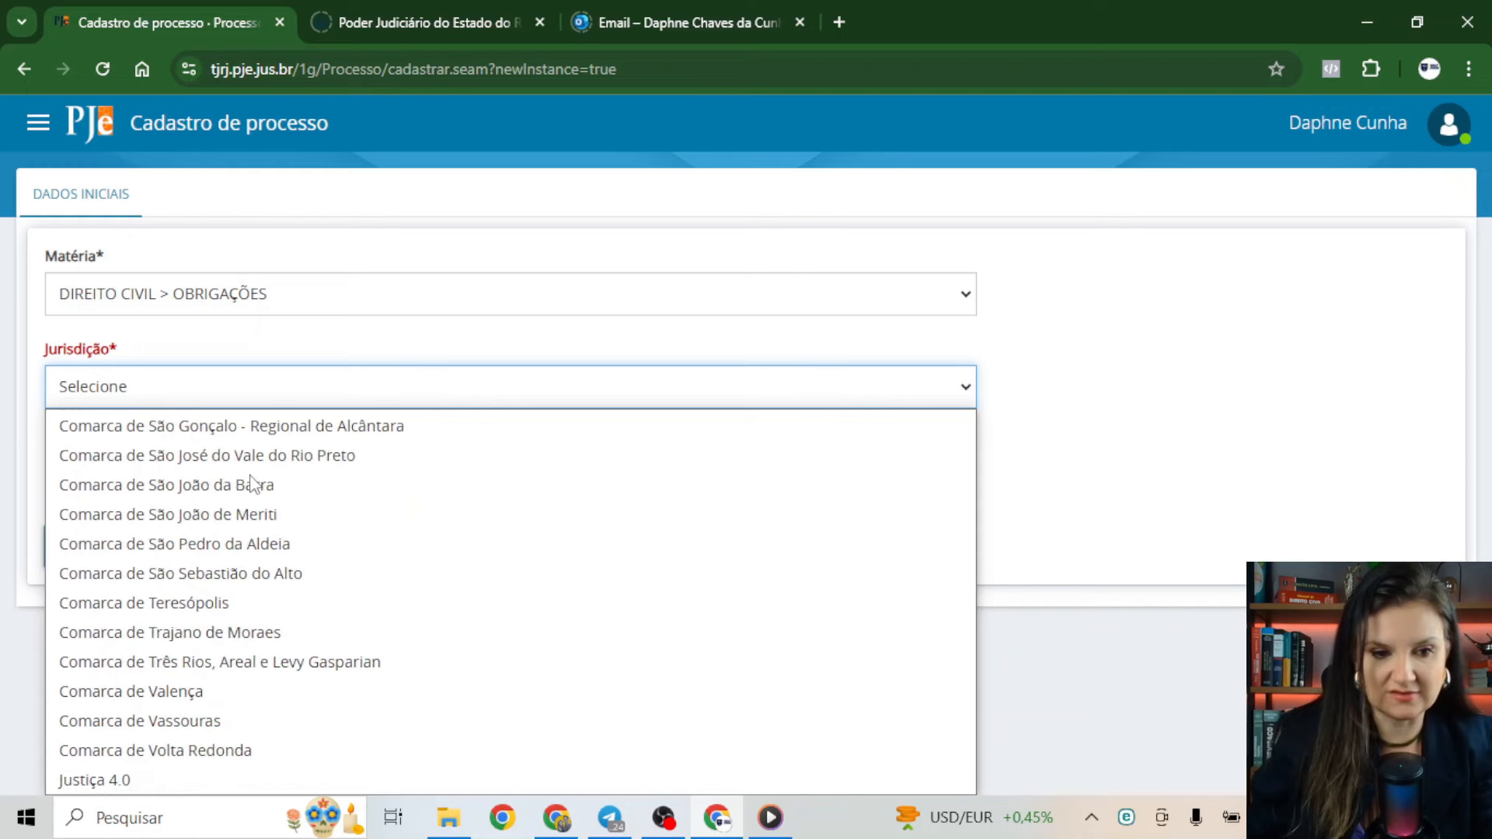
scroll(242, 549, "up", 20)
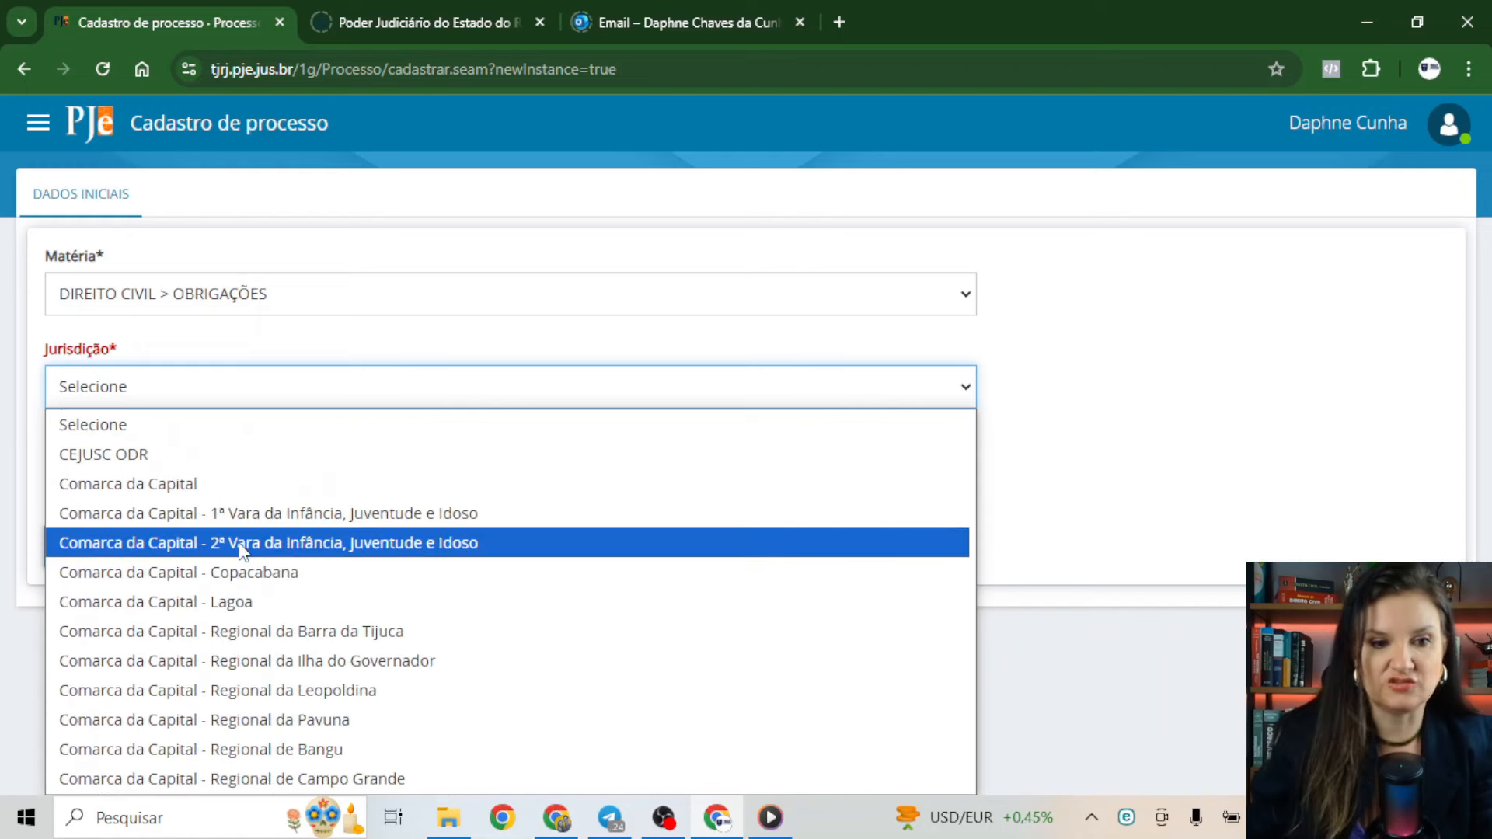
scroll(240, 550, "down", 20)
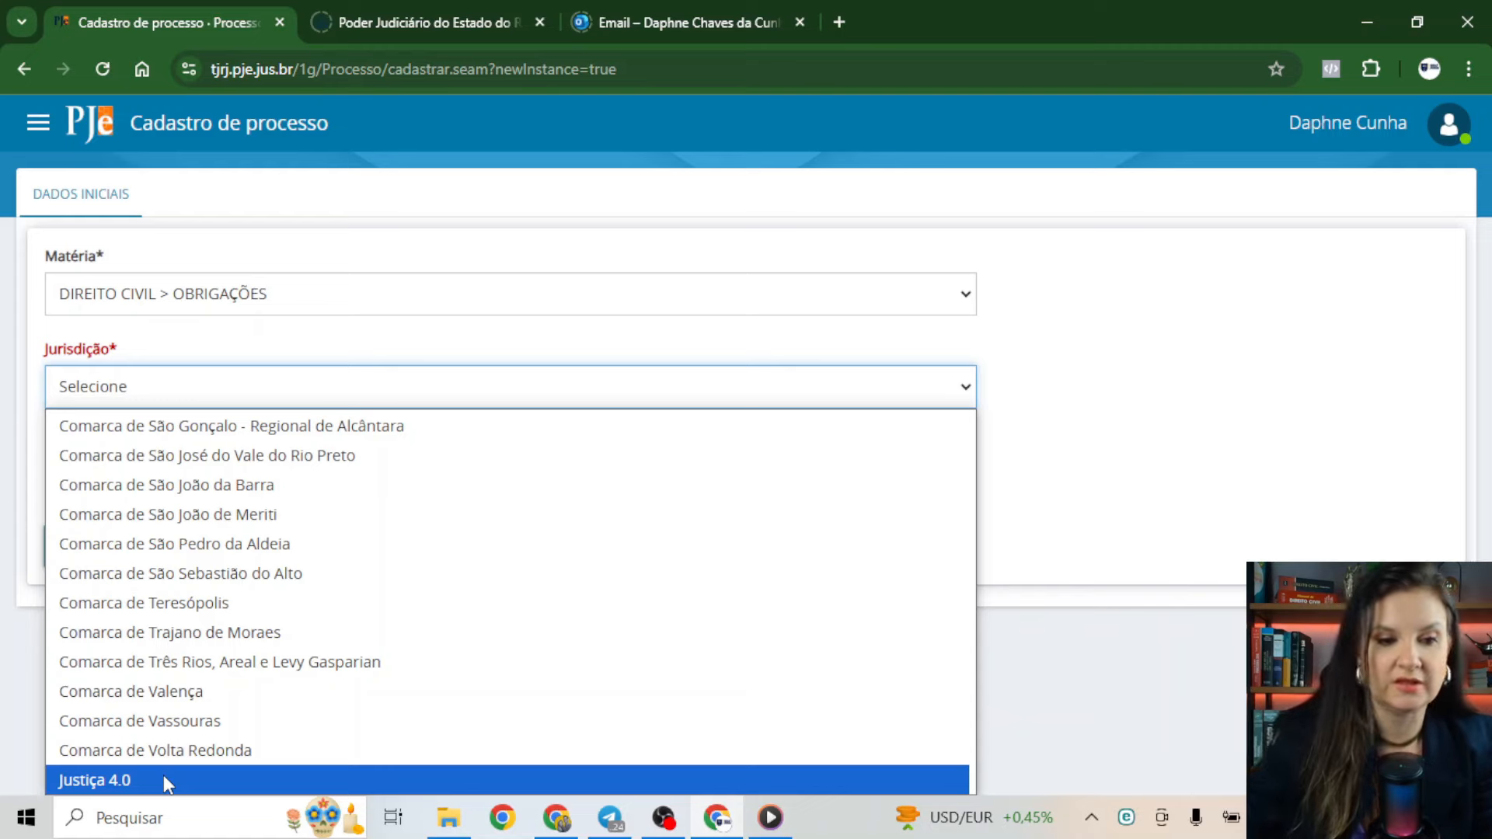
scroll(155, 757, "up", 20)
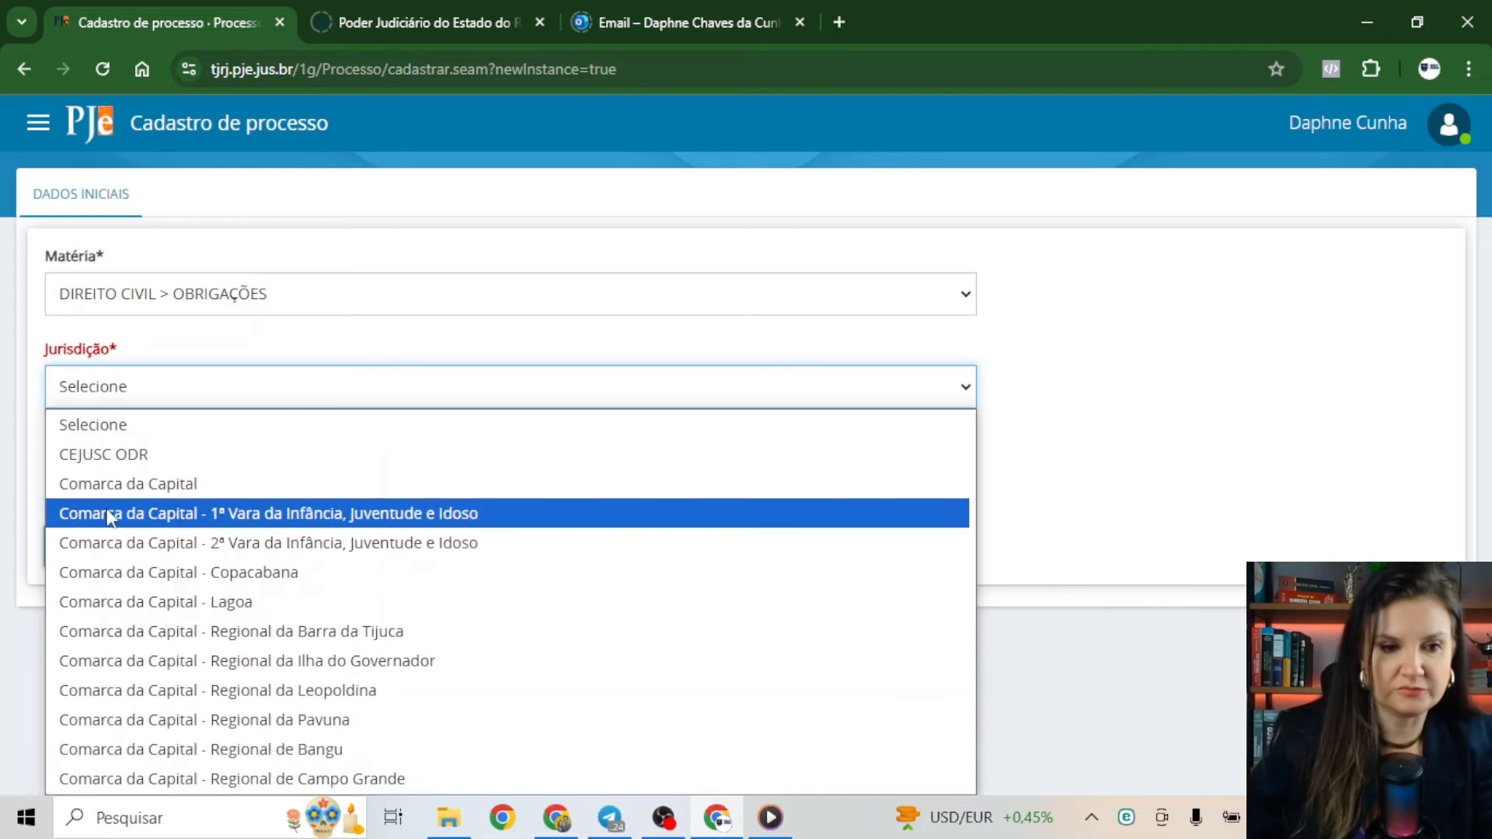
left_click(105, 486)
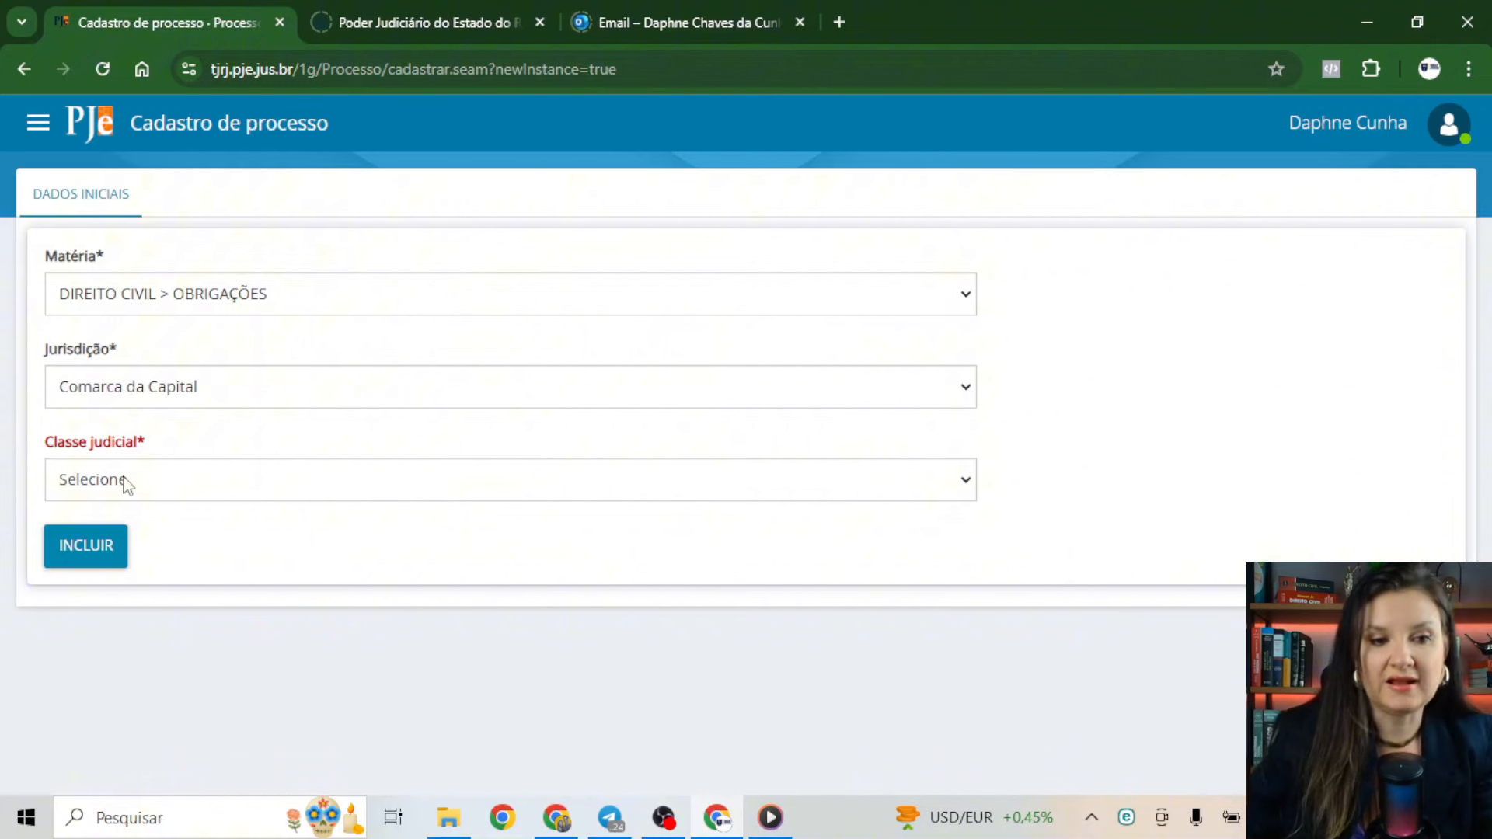
left_click(127, 486)
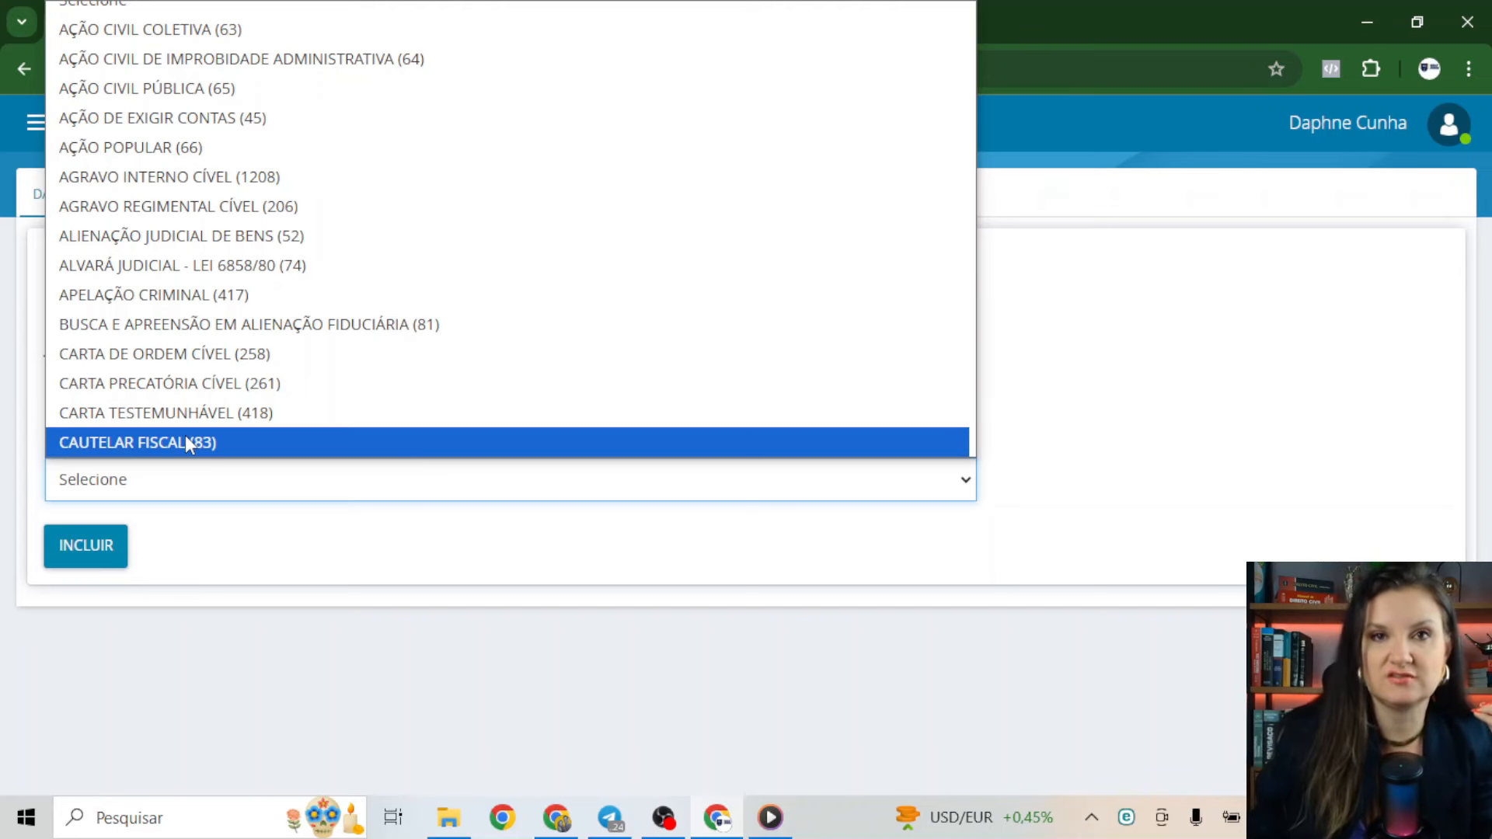
scroll(178, 330, "up", 1)
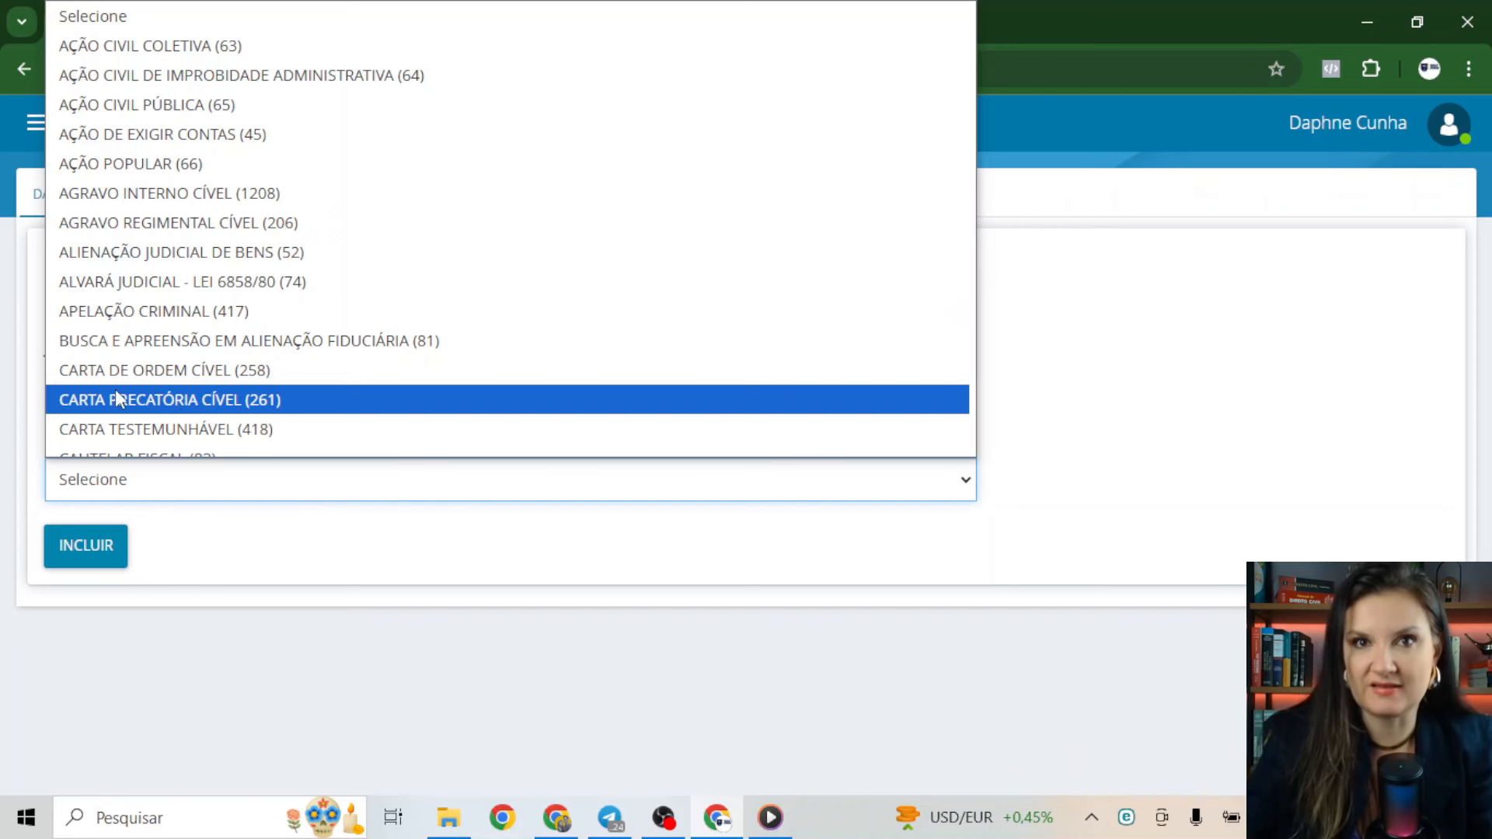
left_click(1109, 376)
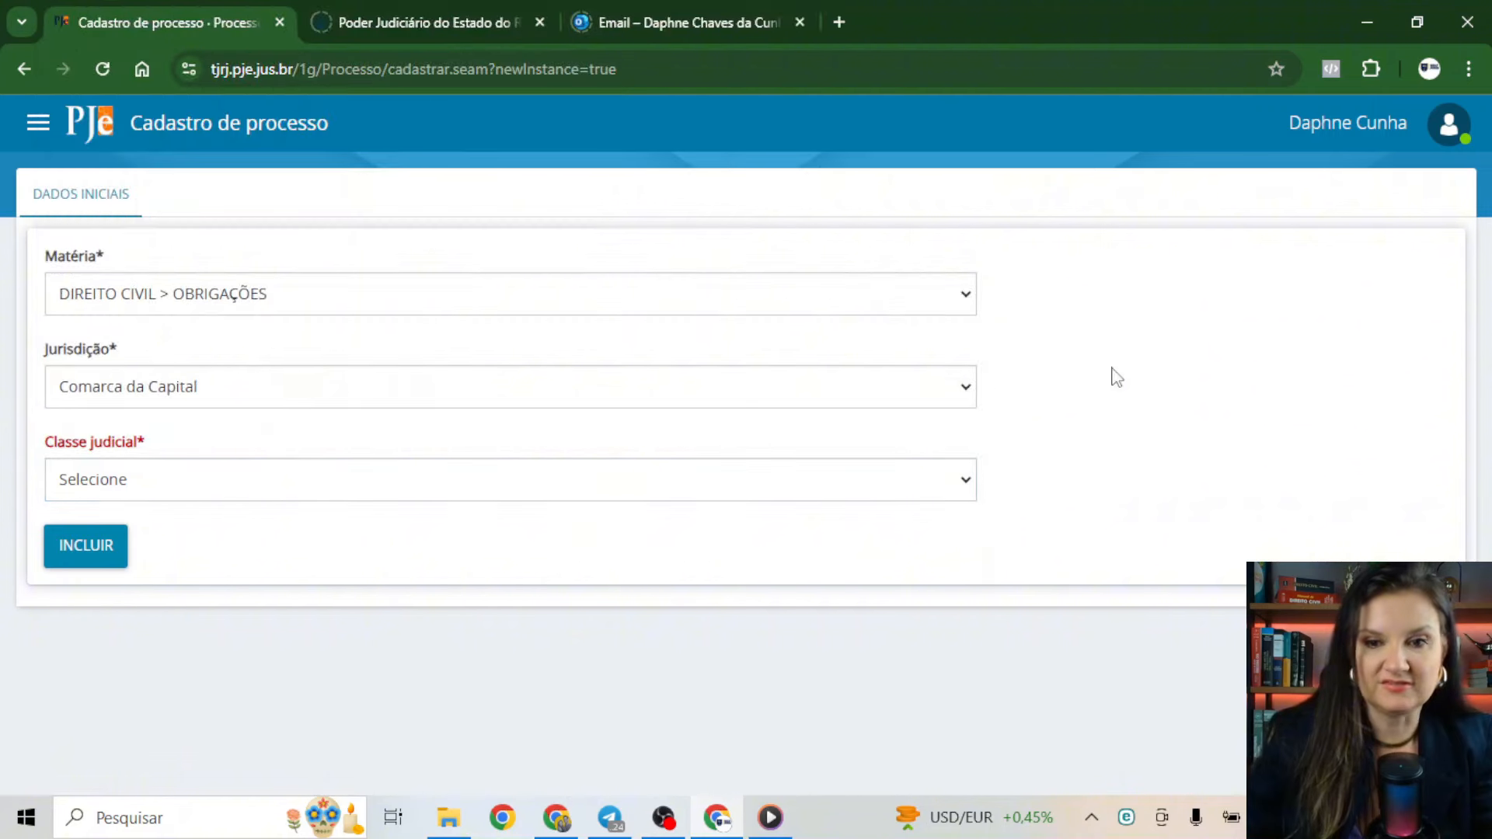
left_click(159, 310)
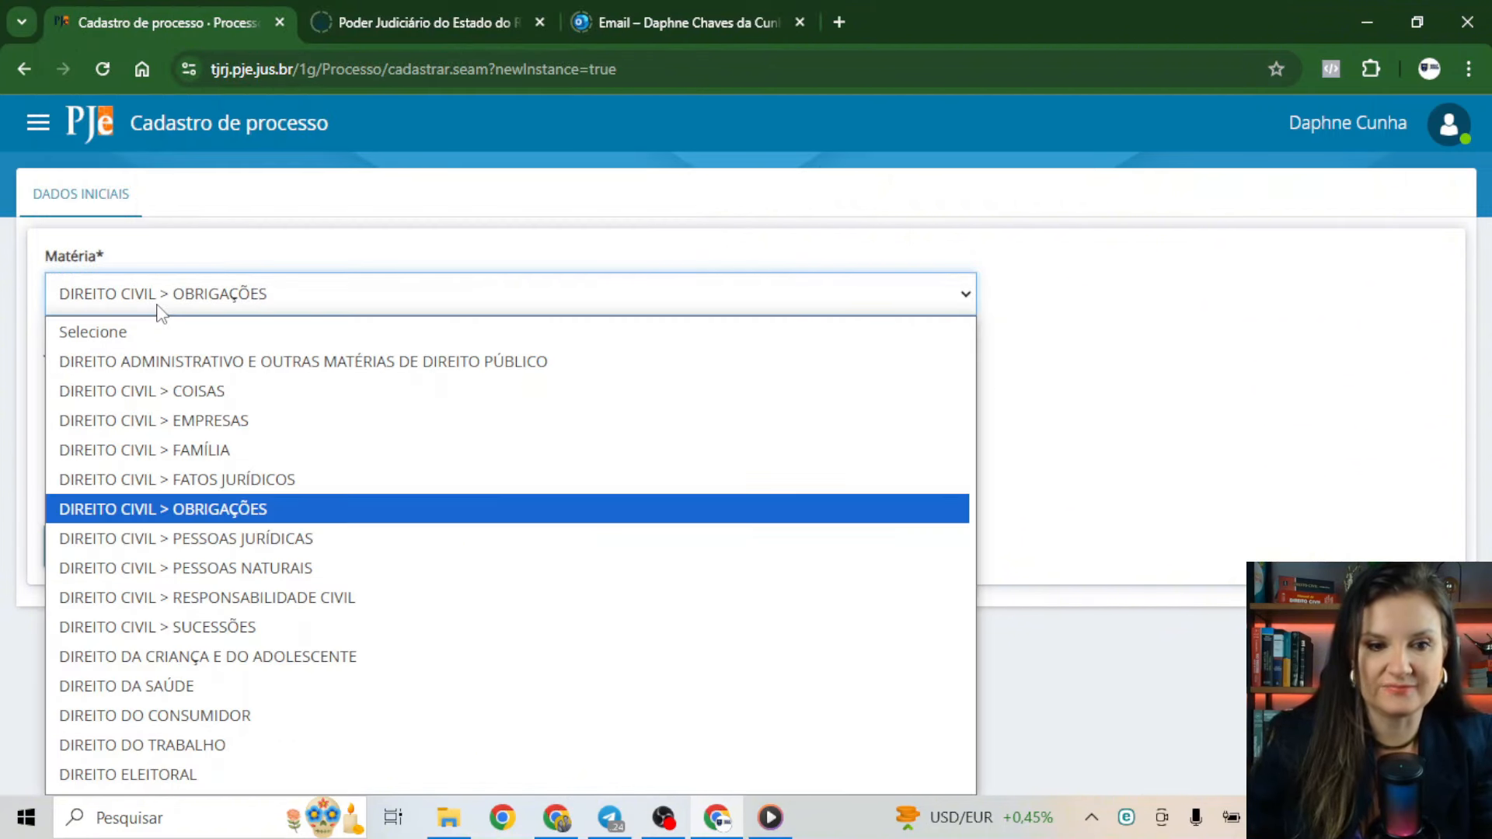
scroll(172, 583, "down", 4)
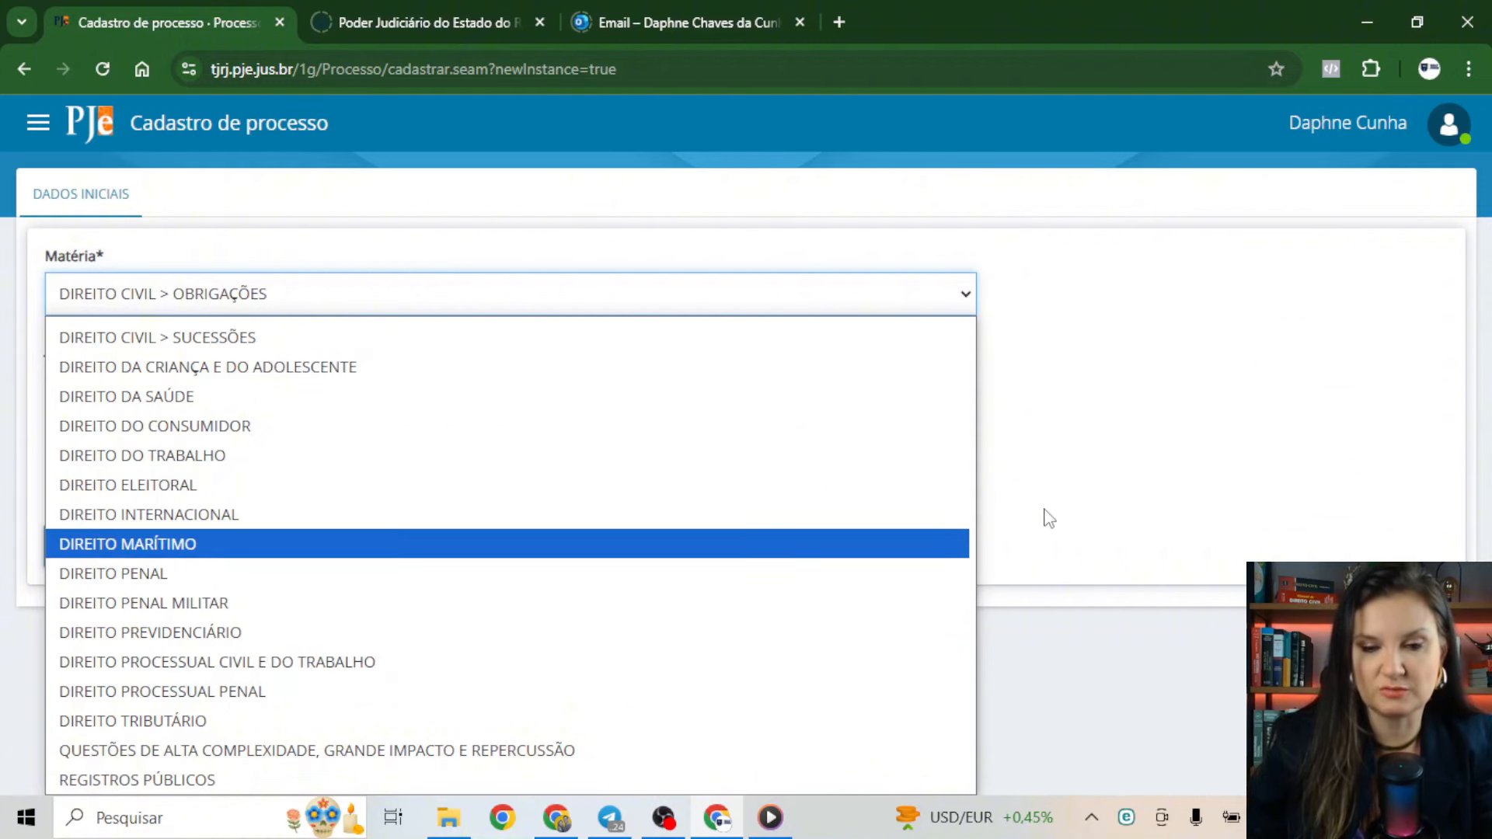
left_click(1073, 428)
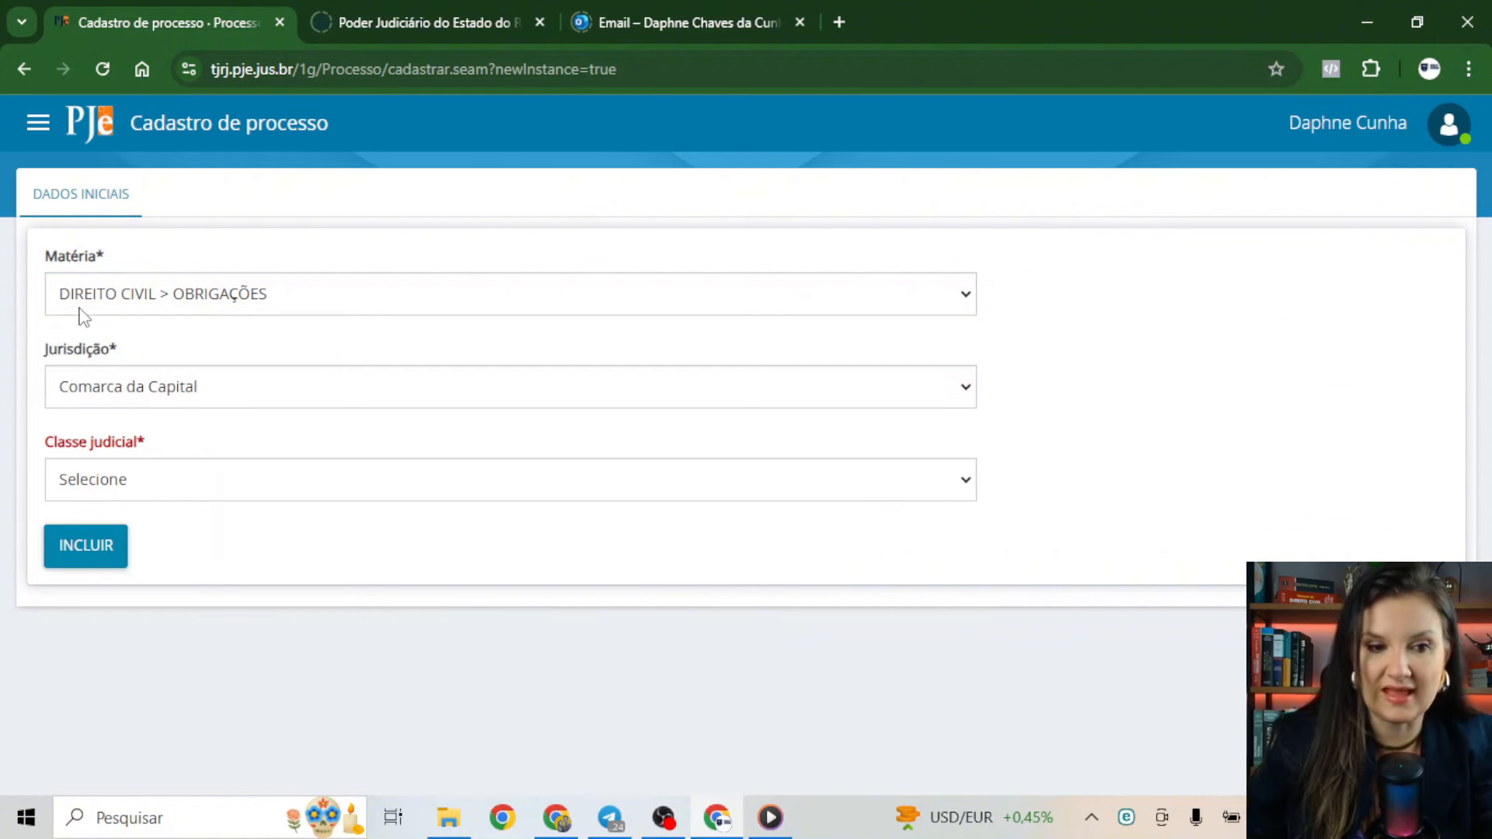
Set the Classe judicial to DESPEJO POR FALTA DE PAGAMENTO (93) and submit the case's initial data
left_click(111, 479)
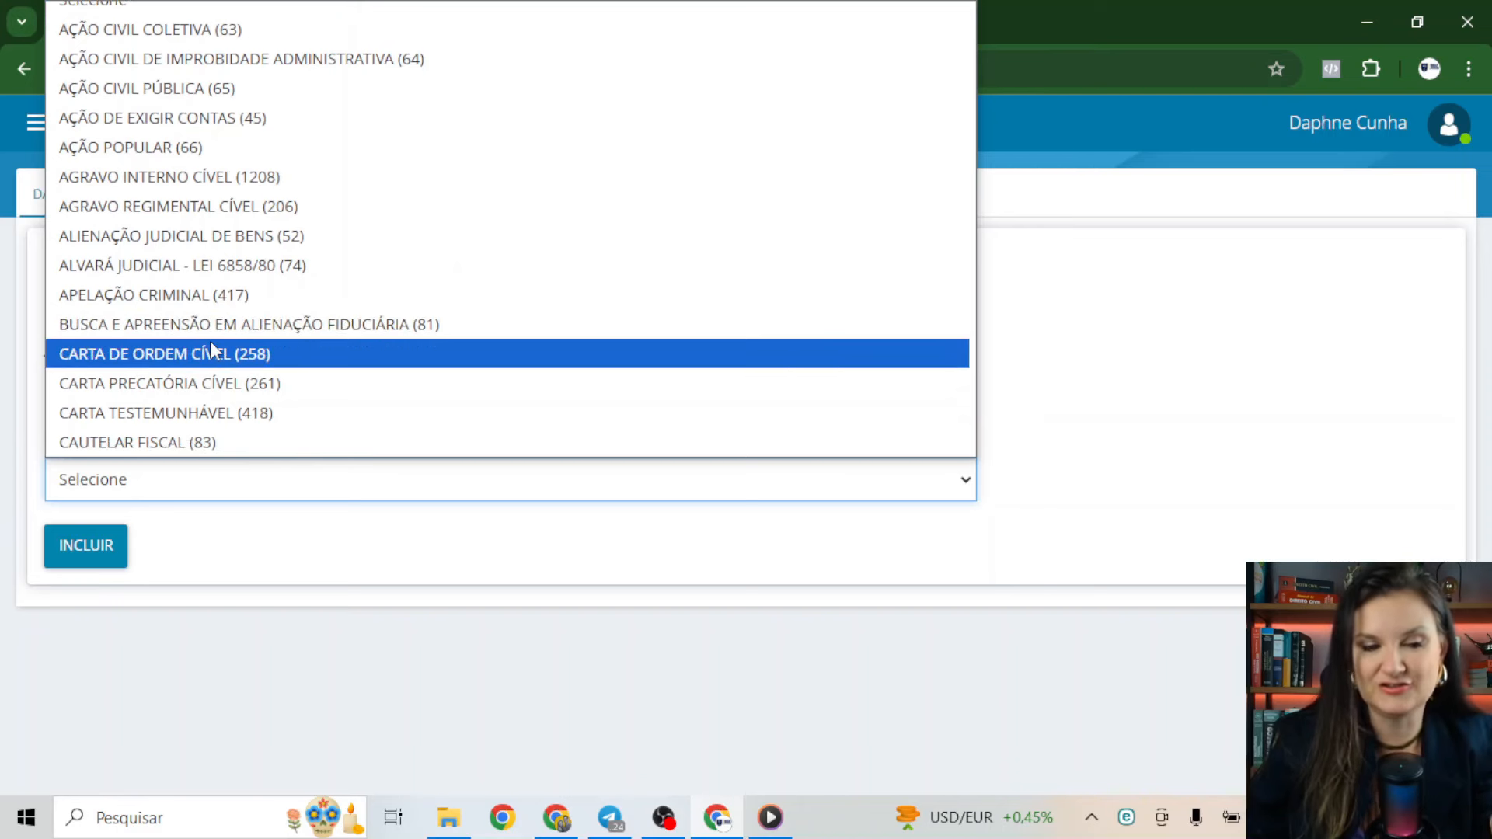
scroll(211, 362, "down", 3)
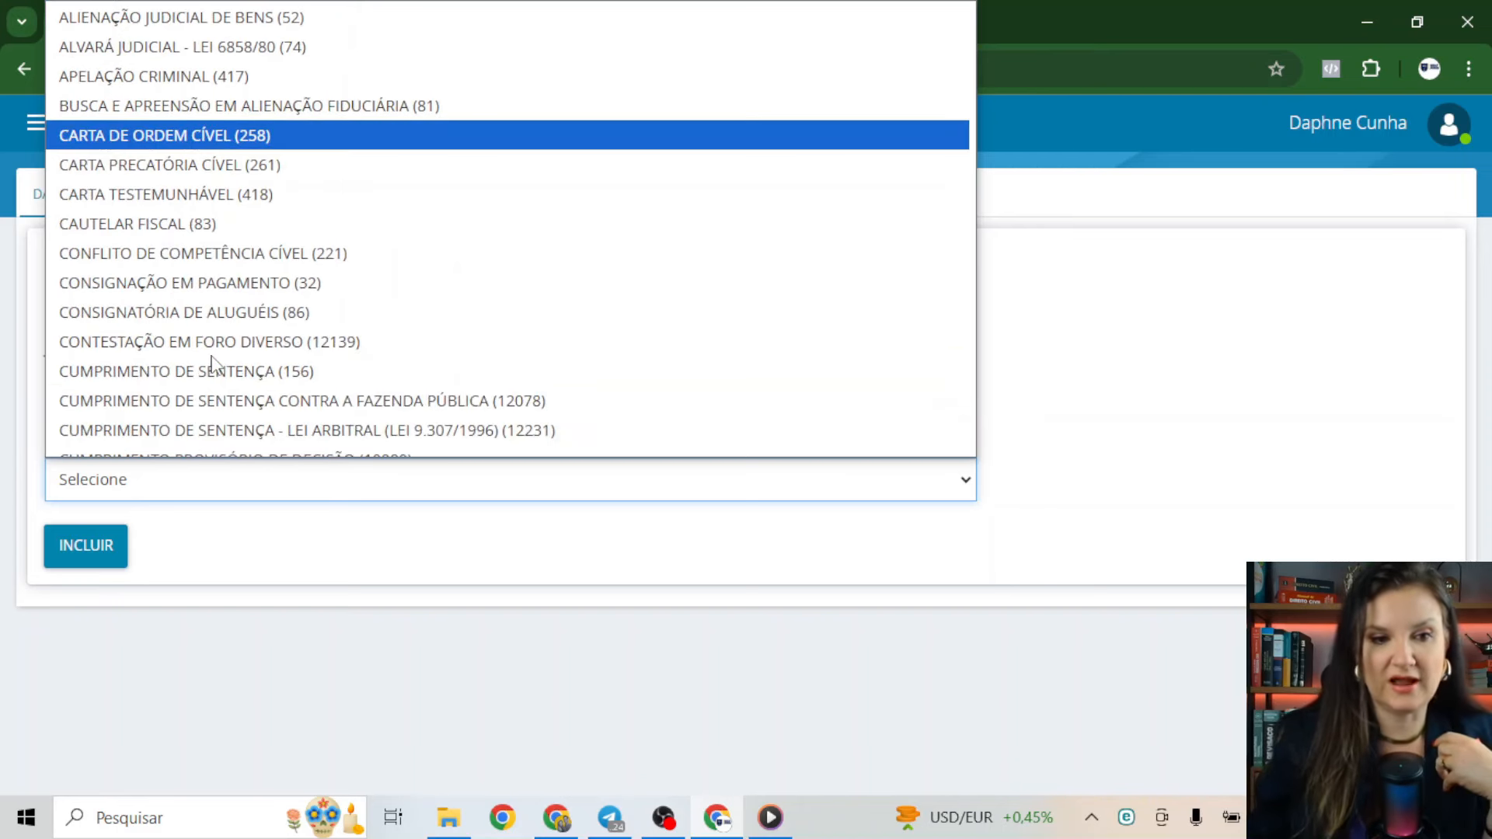
scroll(231, 300, "down", 3)
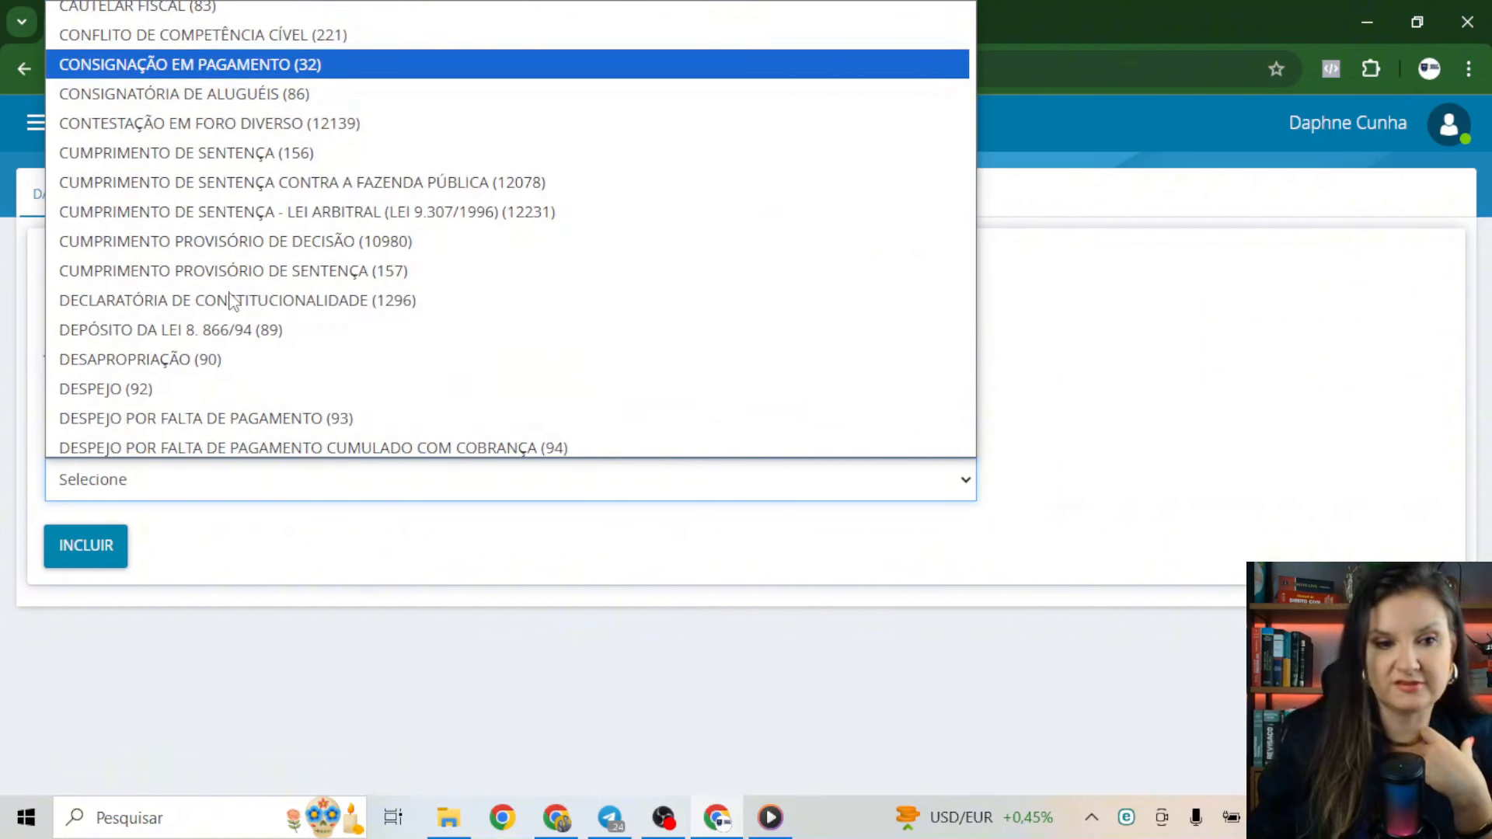
scroll(226, 334, "down", 3)
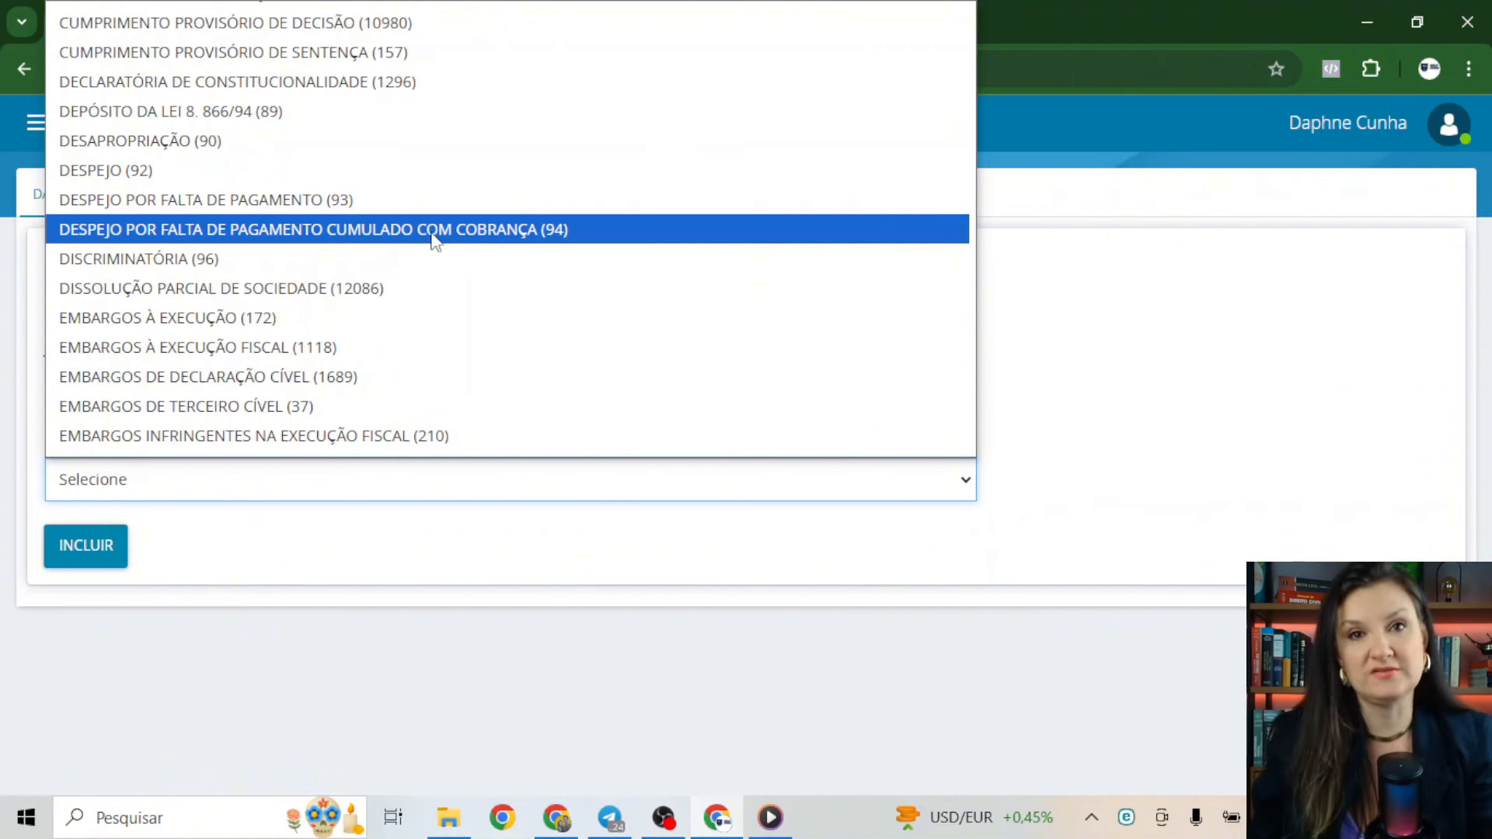
left_click(276, 194)
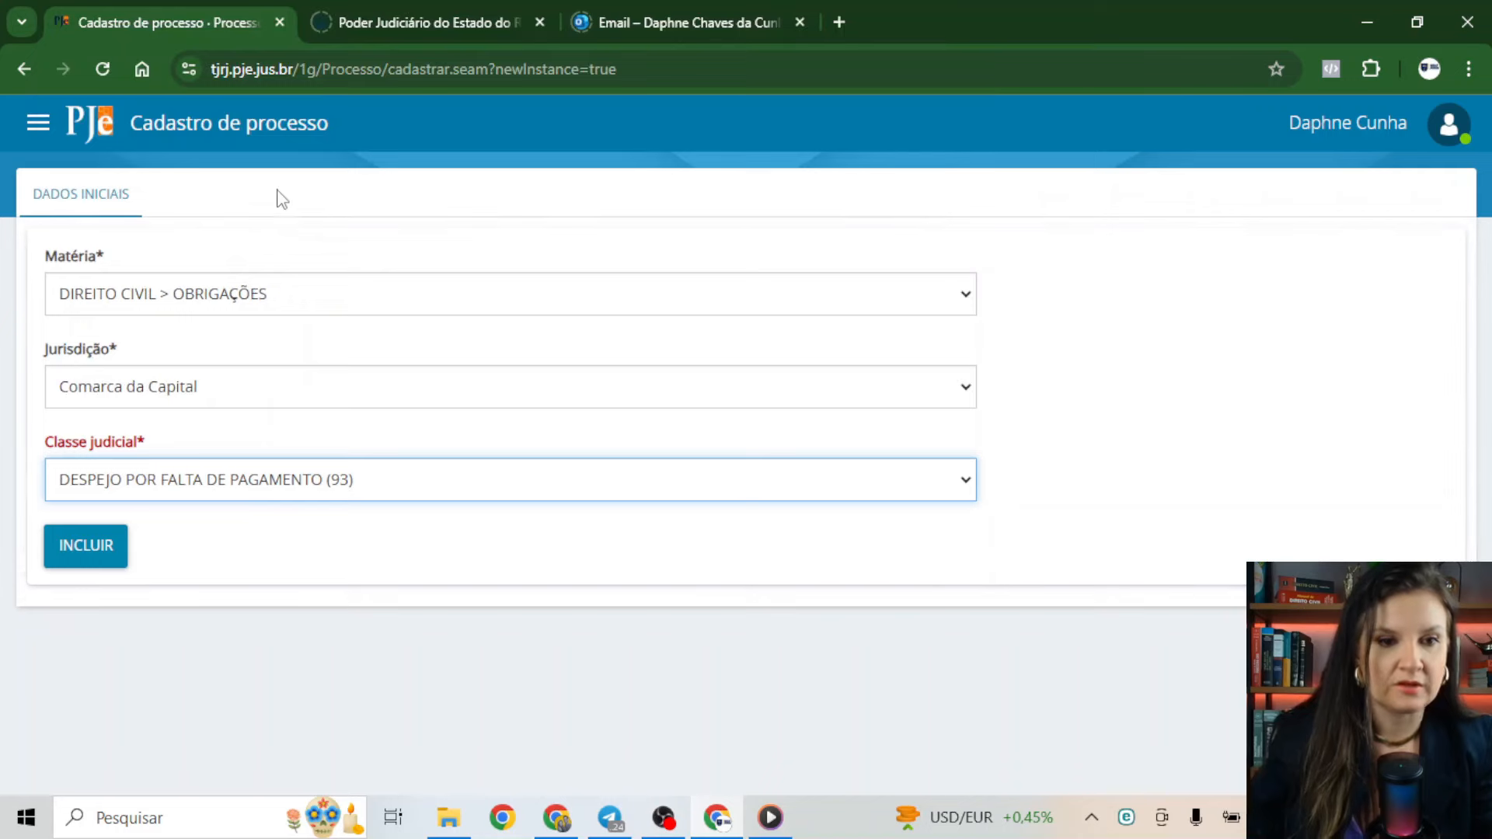
left_click(101, 553)
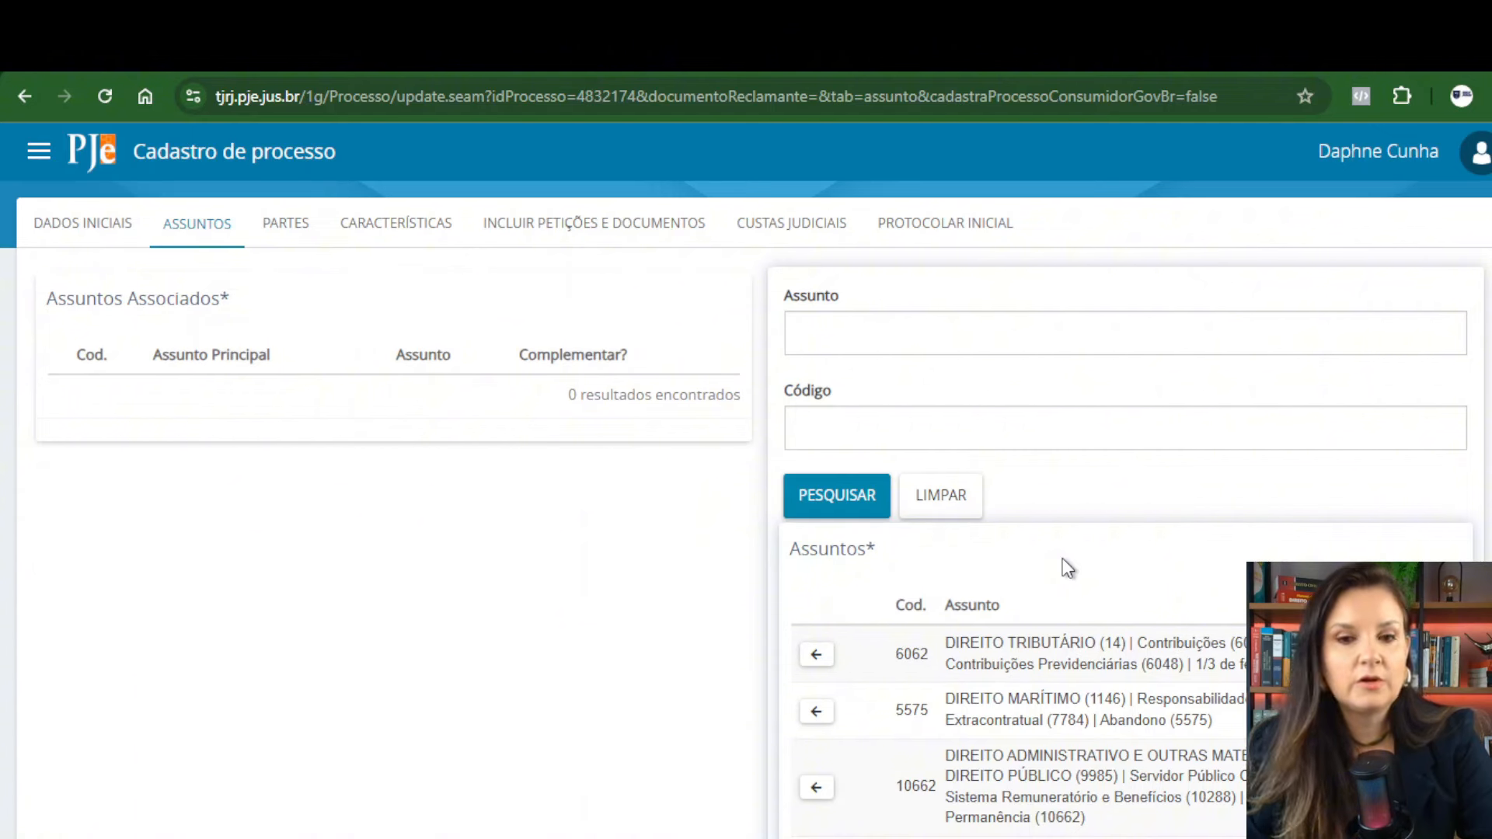
Search the available case subjects for "despejo"
left_click(839, 334)
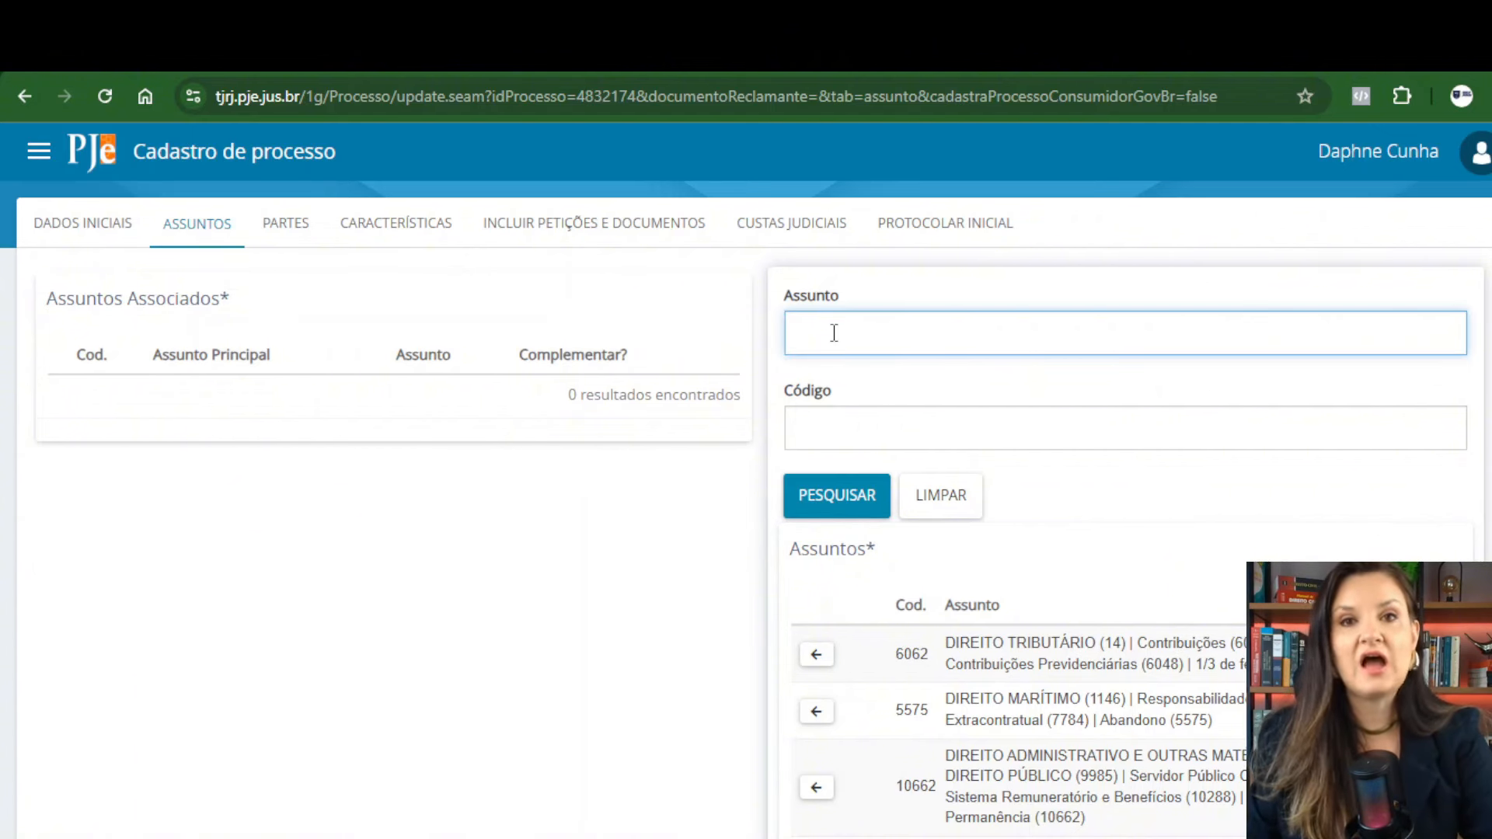
type("des")
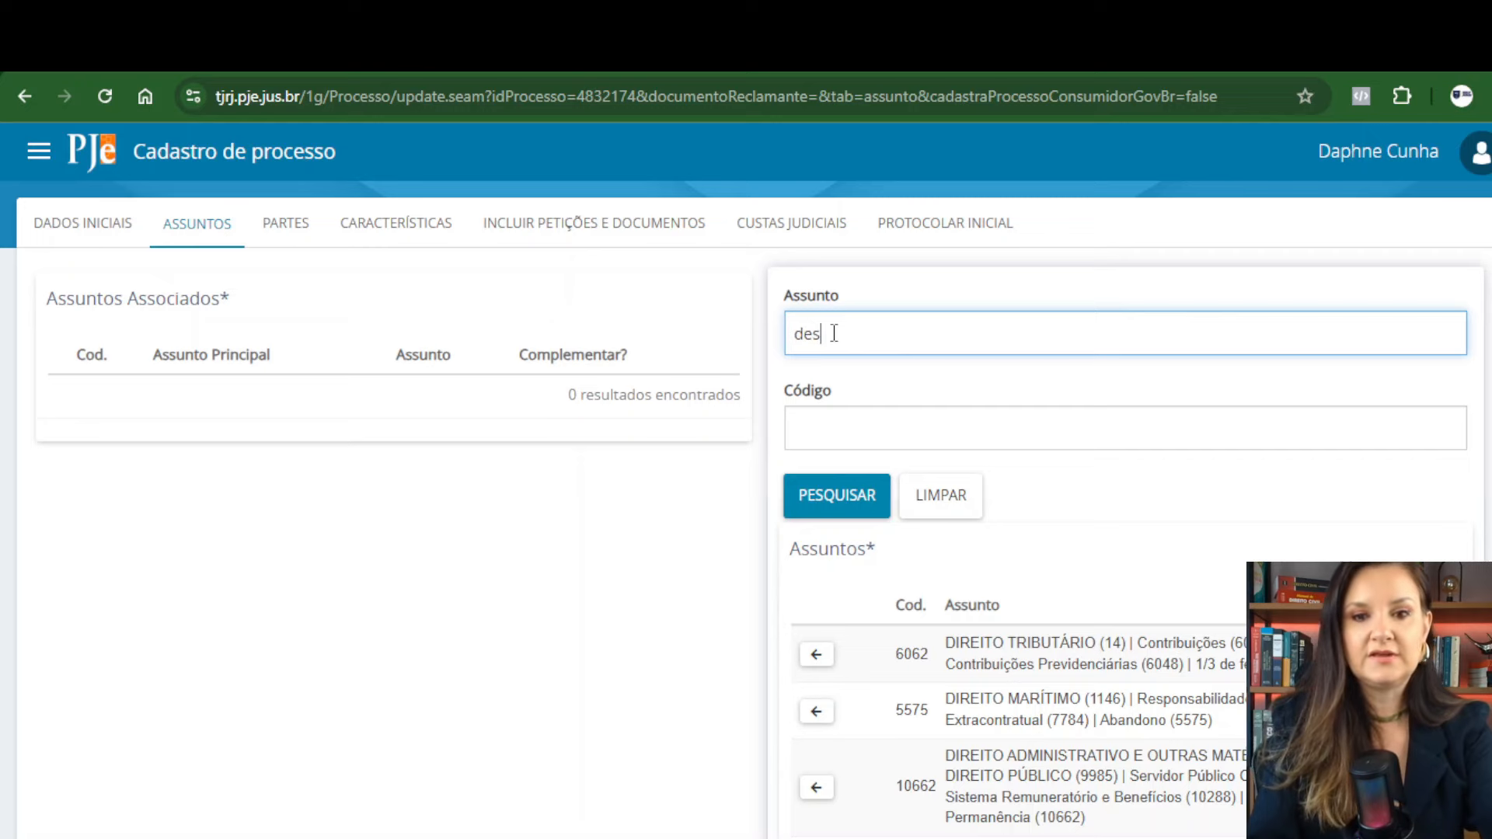
type("pejo")
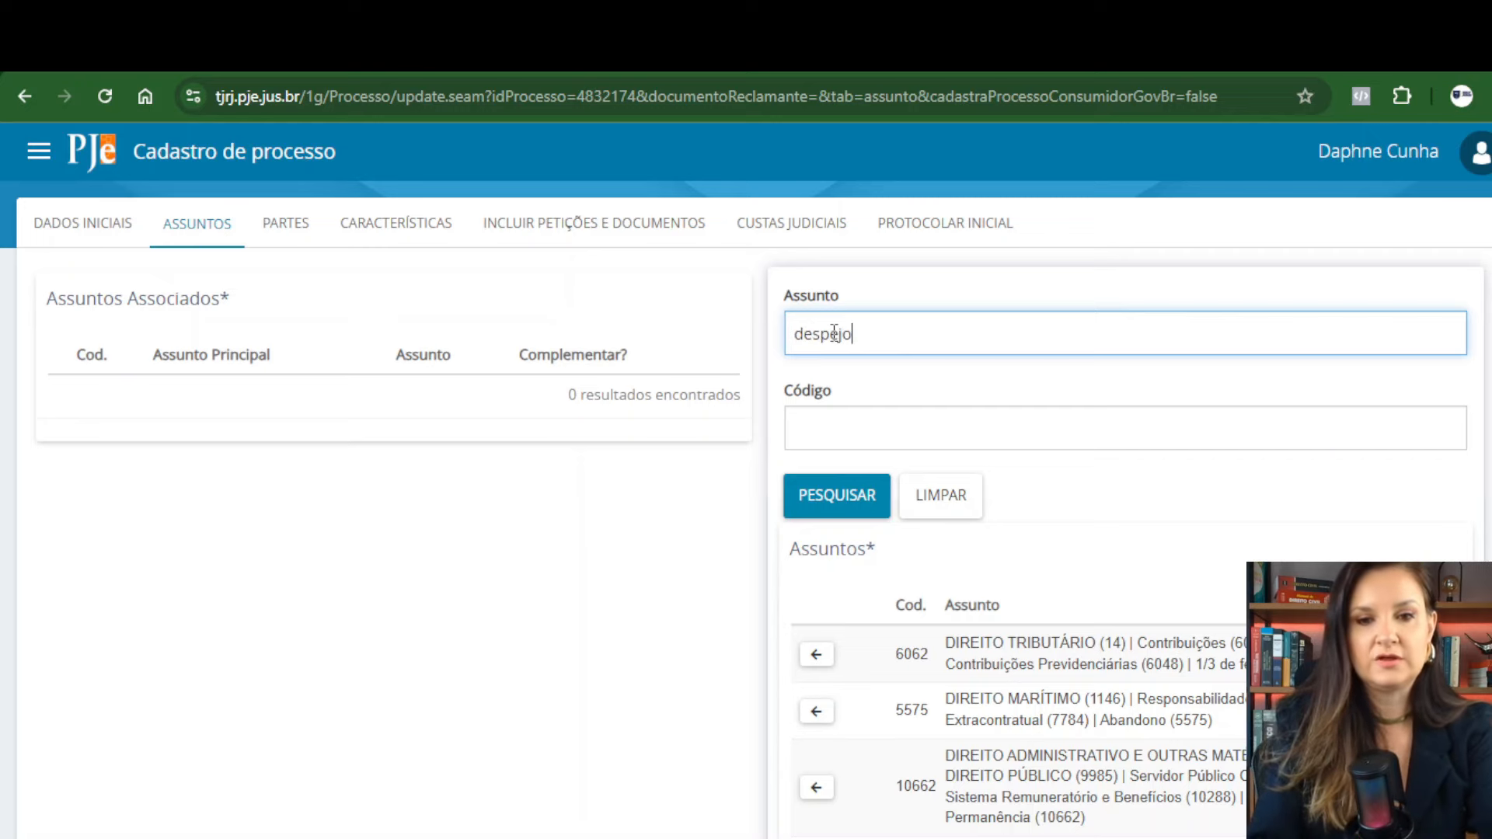
left_click(845, 501)
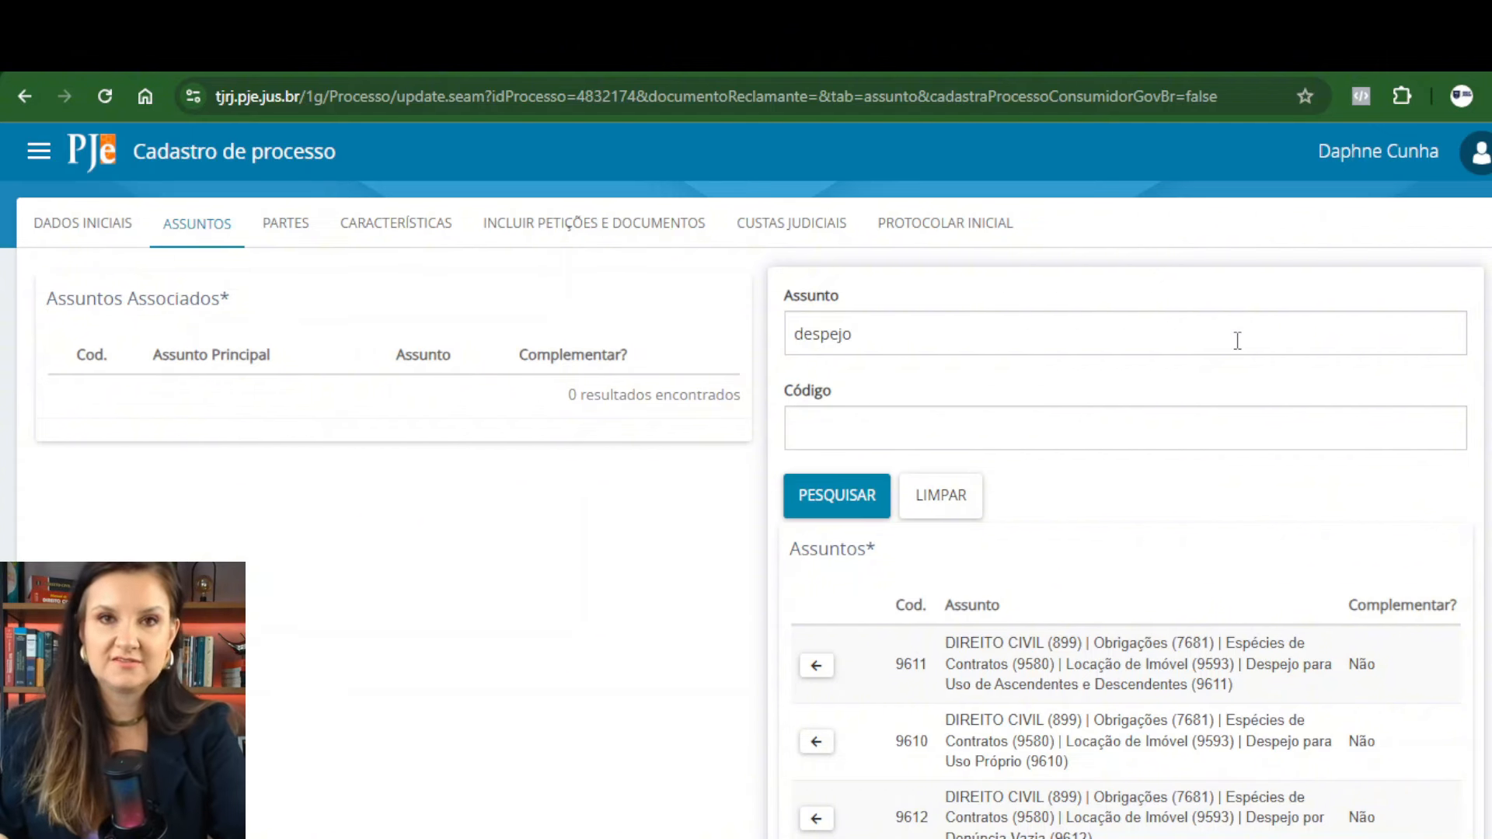
left_click_drag(872, 341, 791, 334)
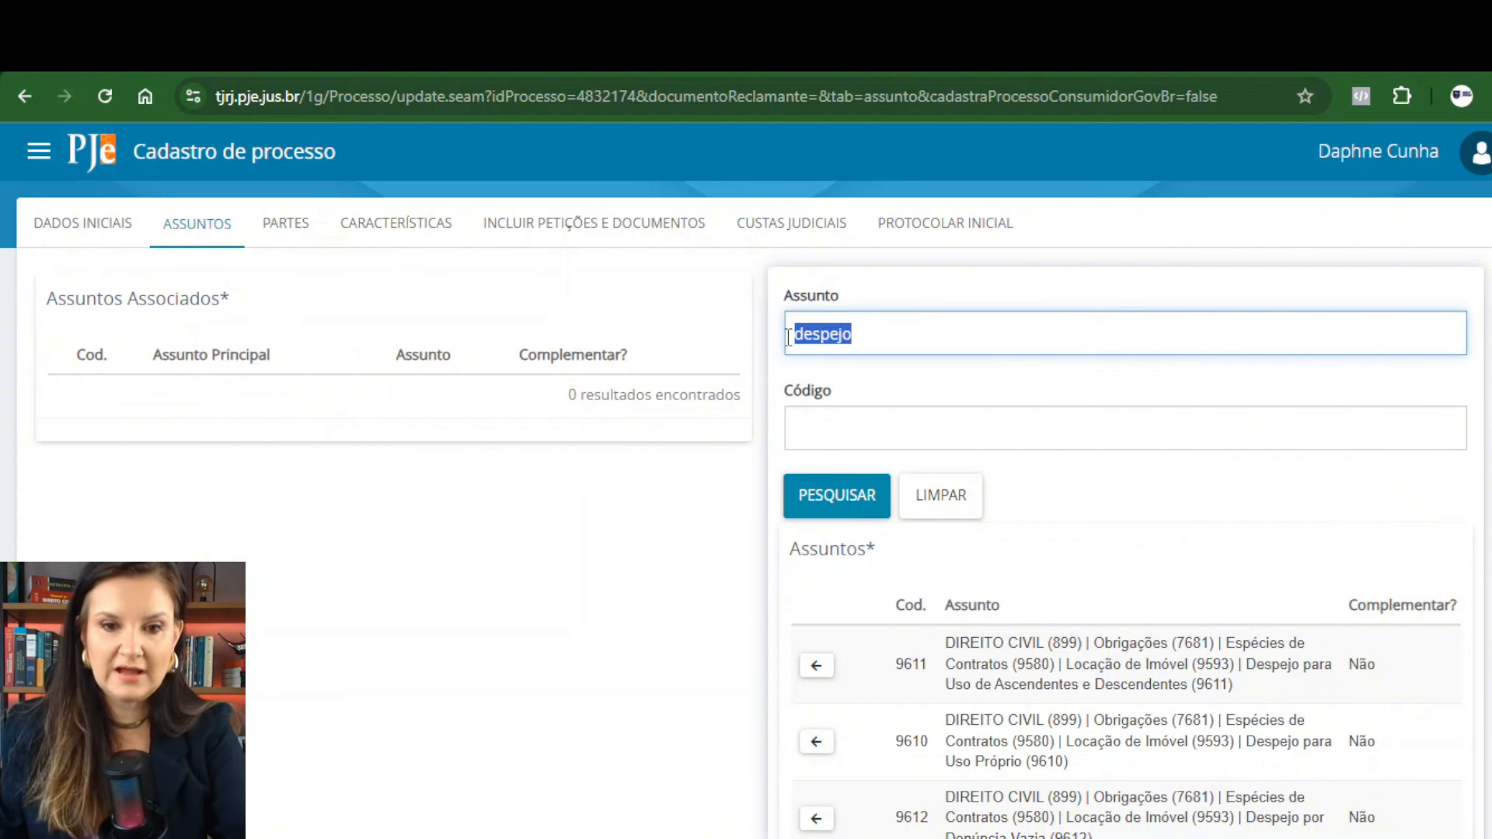
left_click(838, 523)
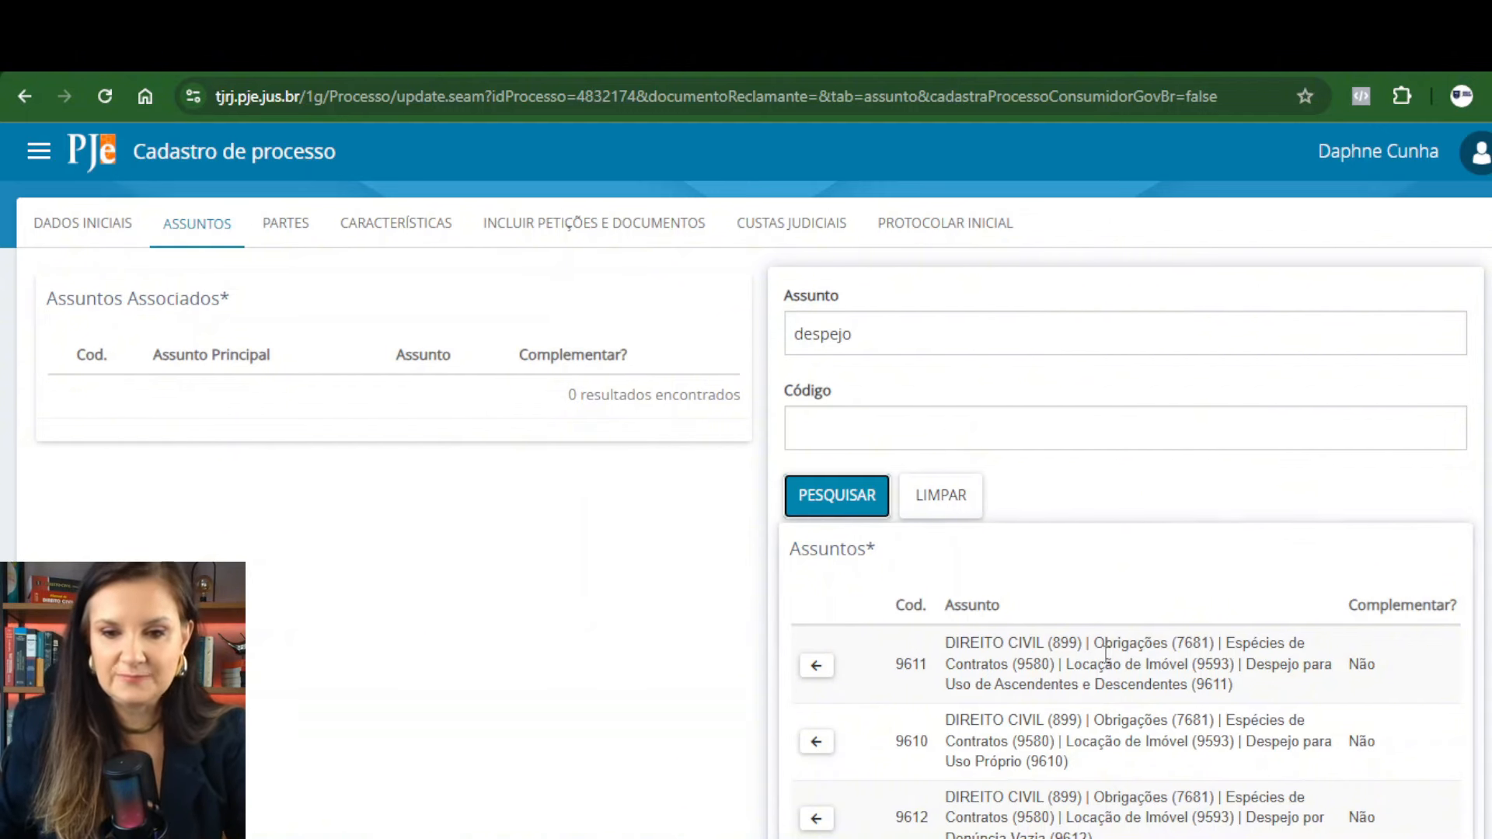
left_click_drag(1357, 612, 1465, 618)
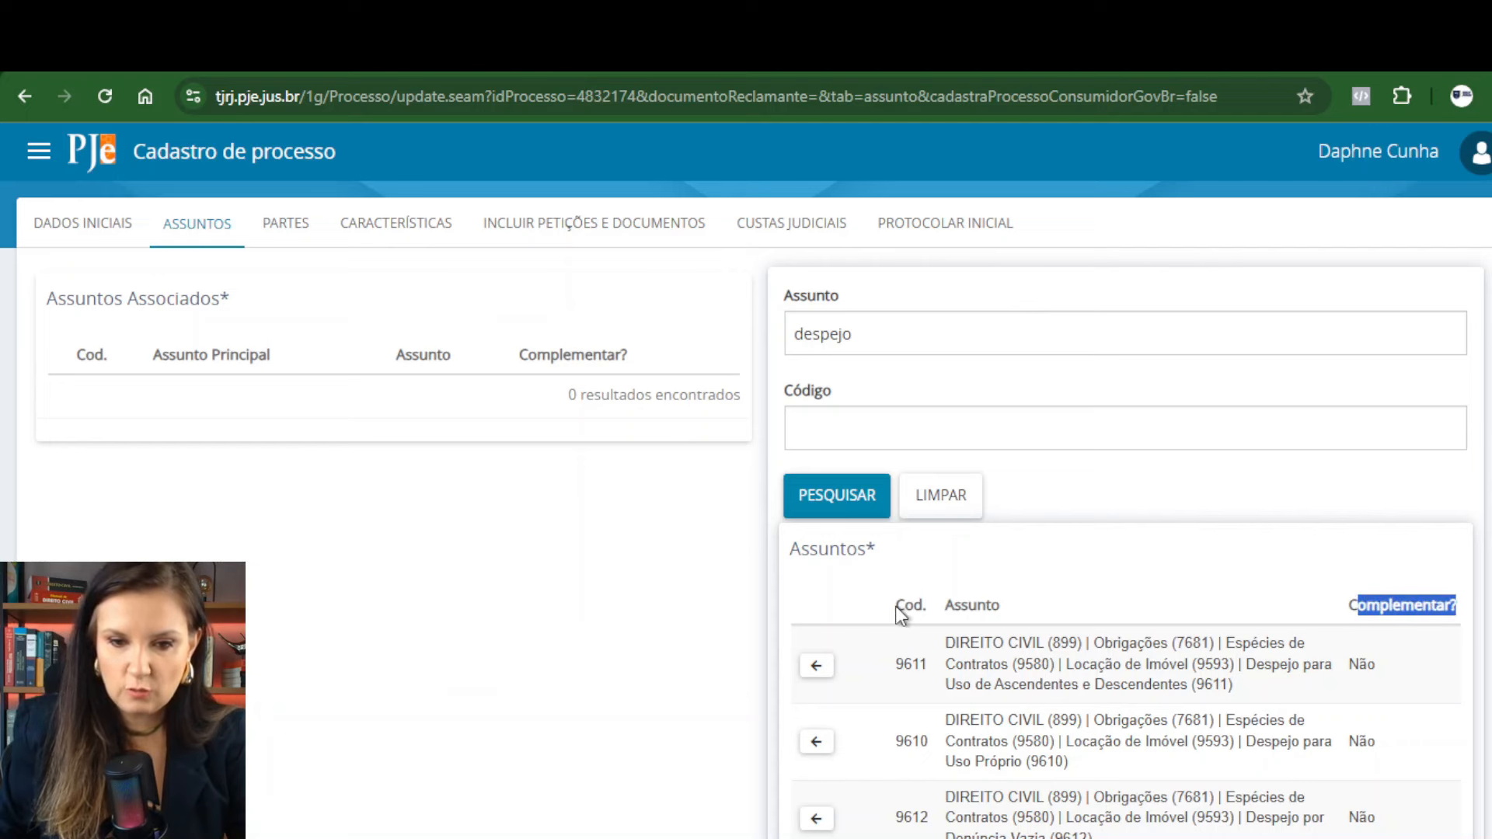
left_click_drag(942, 606, 1000, 608)
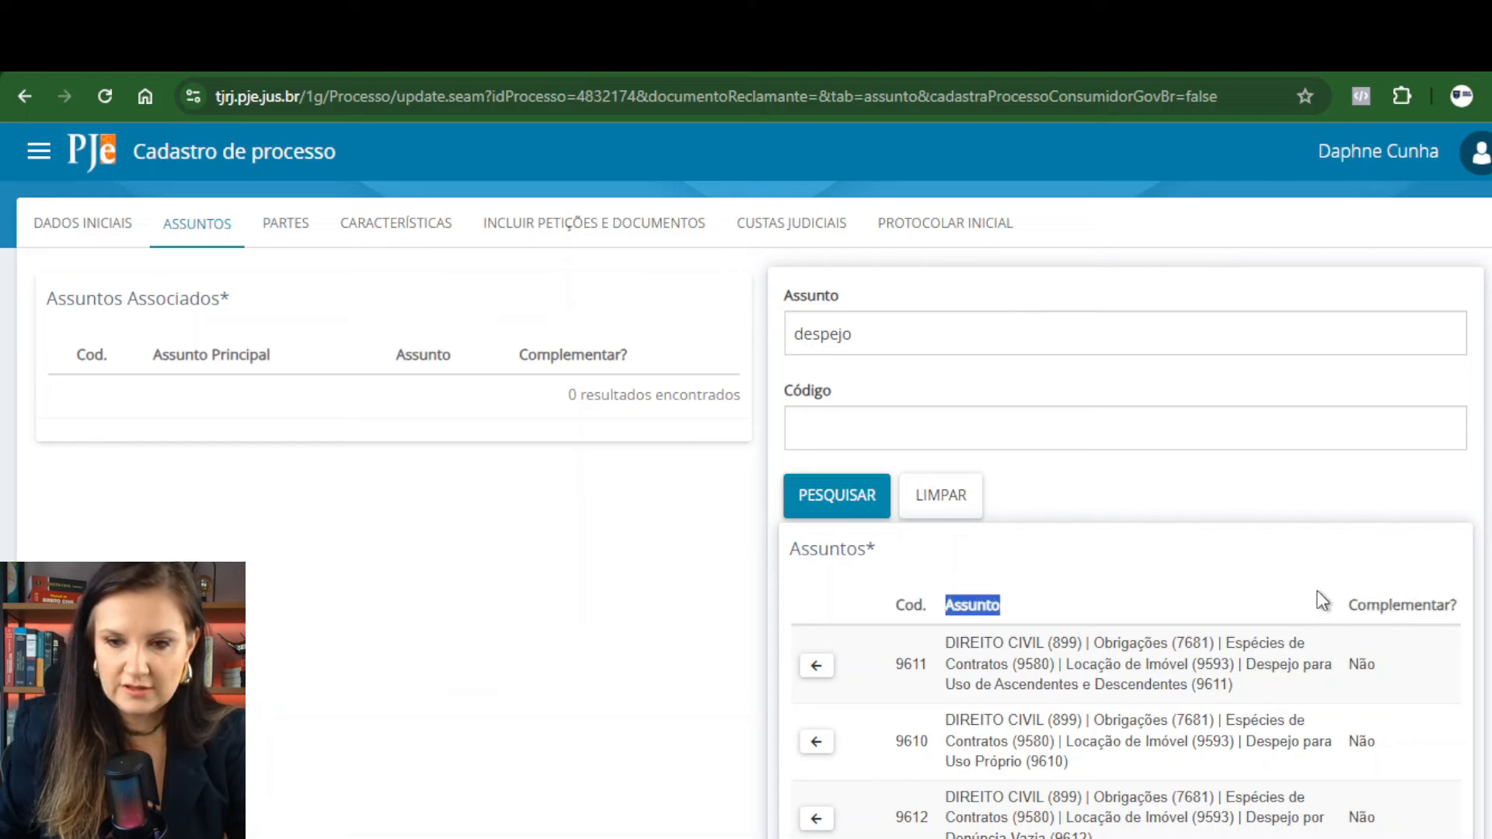
left_click_drag(1352, 605, 1432, 665)
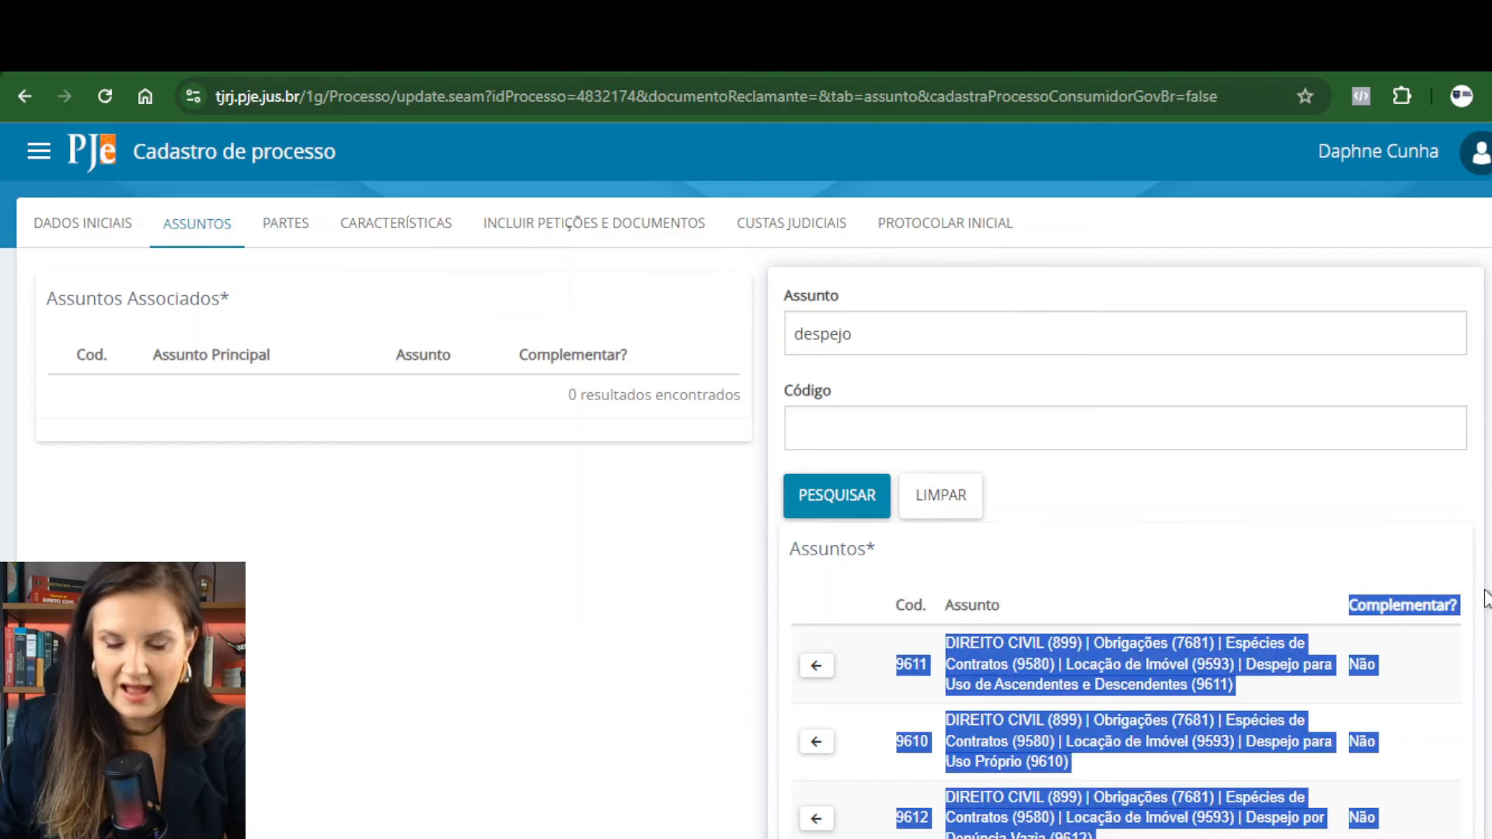
left_click(1400, 671)
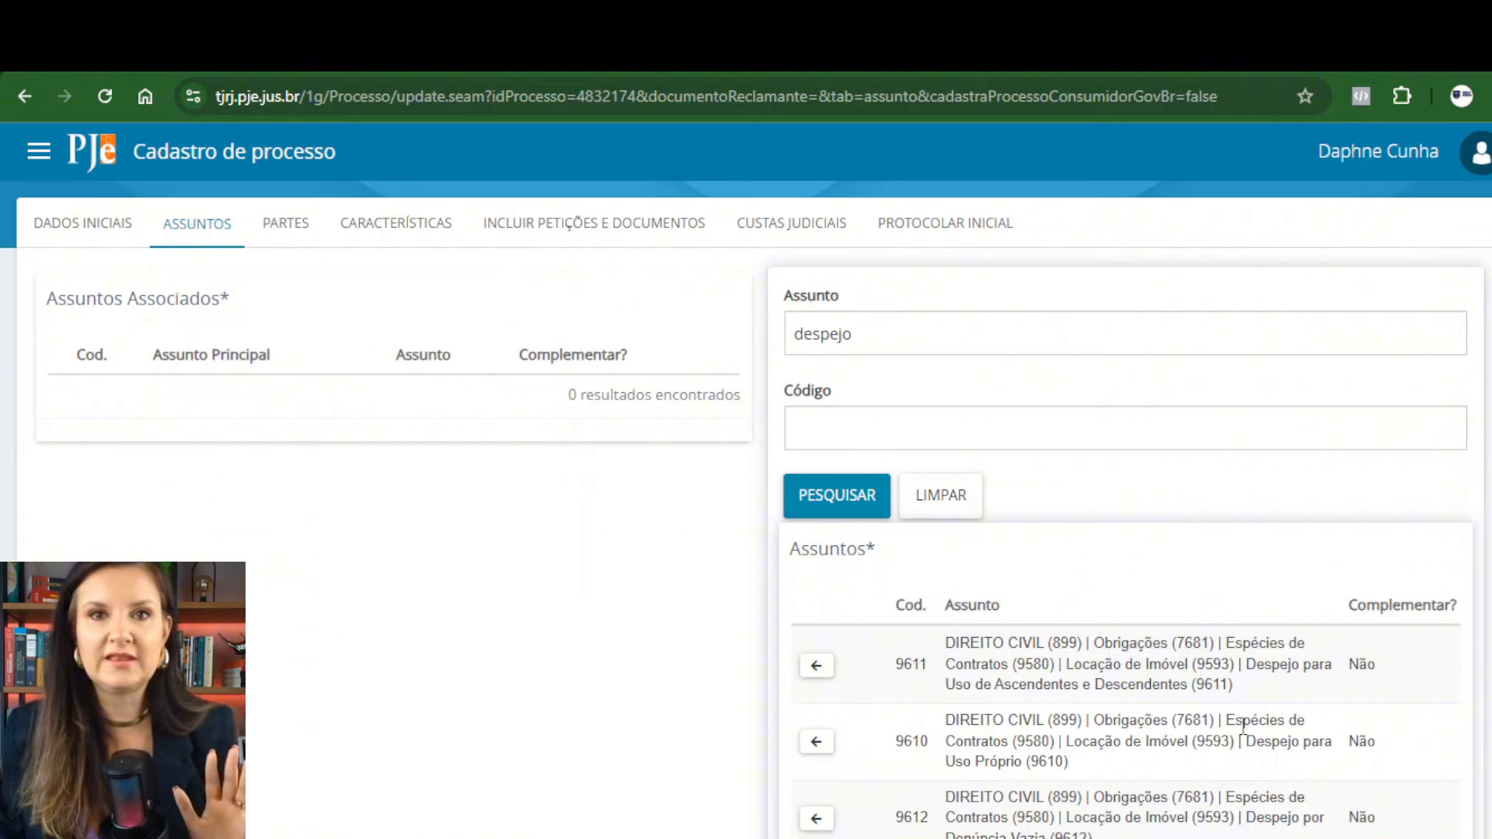
Associate the subjects Despejo para Uso Próprio (9610) and Despejo por Inadimplemento (14915) with the case, making 14915 the main subject
left_click(816, 742)
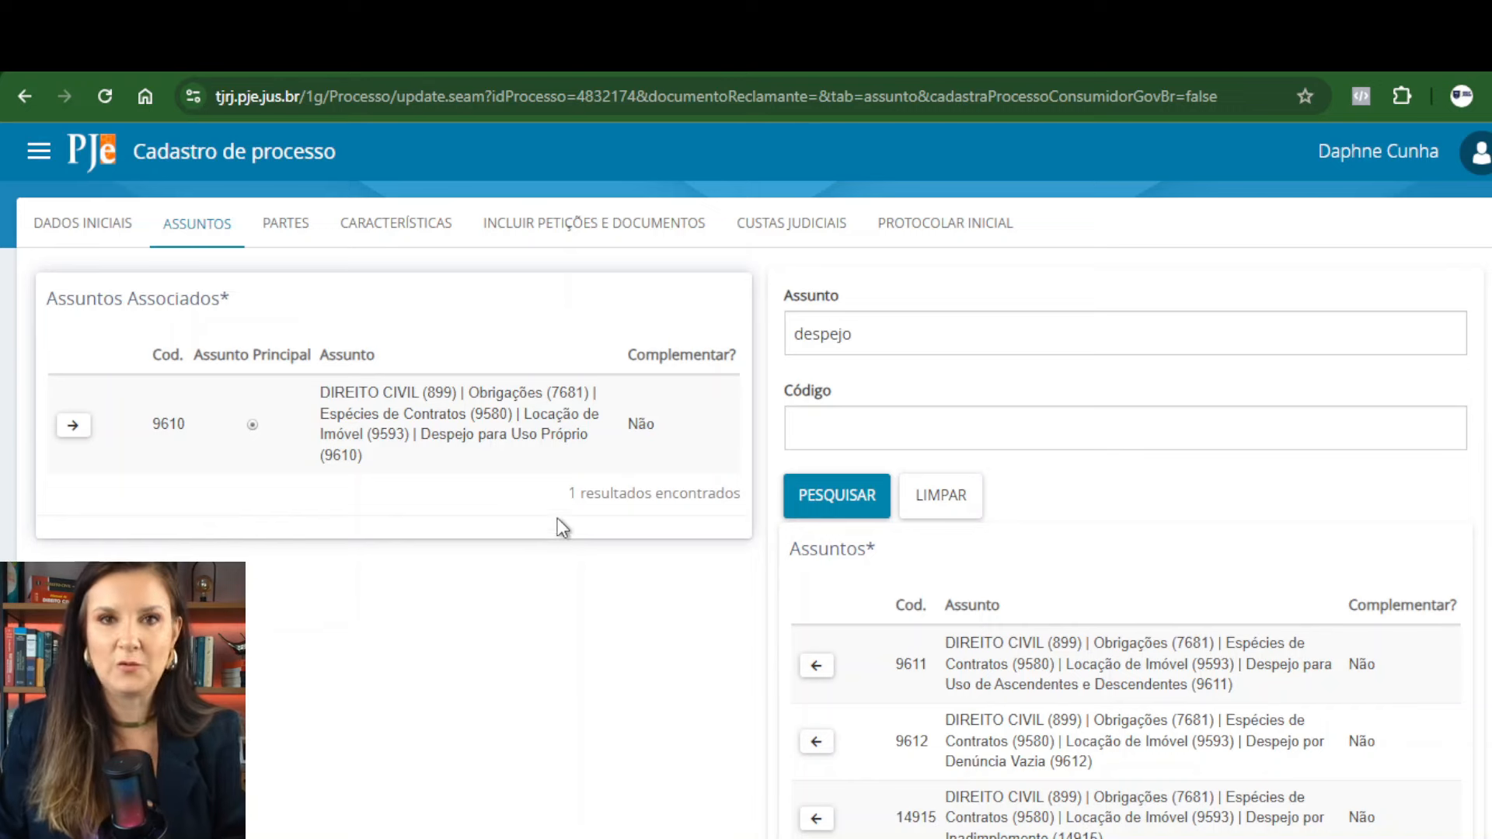
scroll(1107, 691, "down", 2)
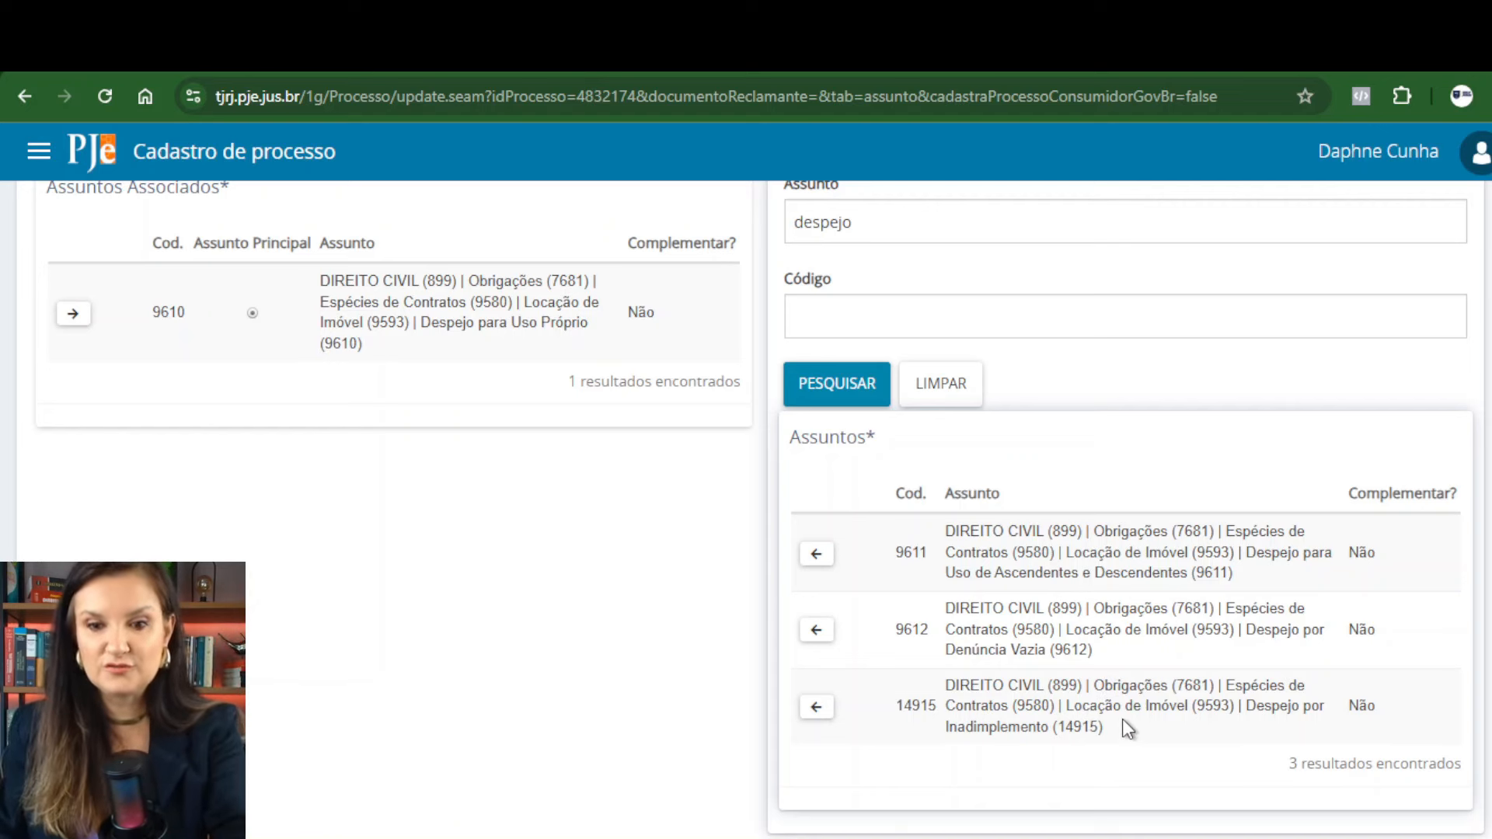
left_click(817, 707)
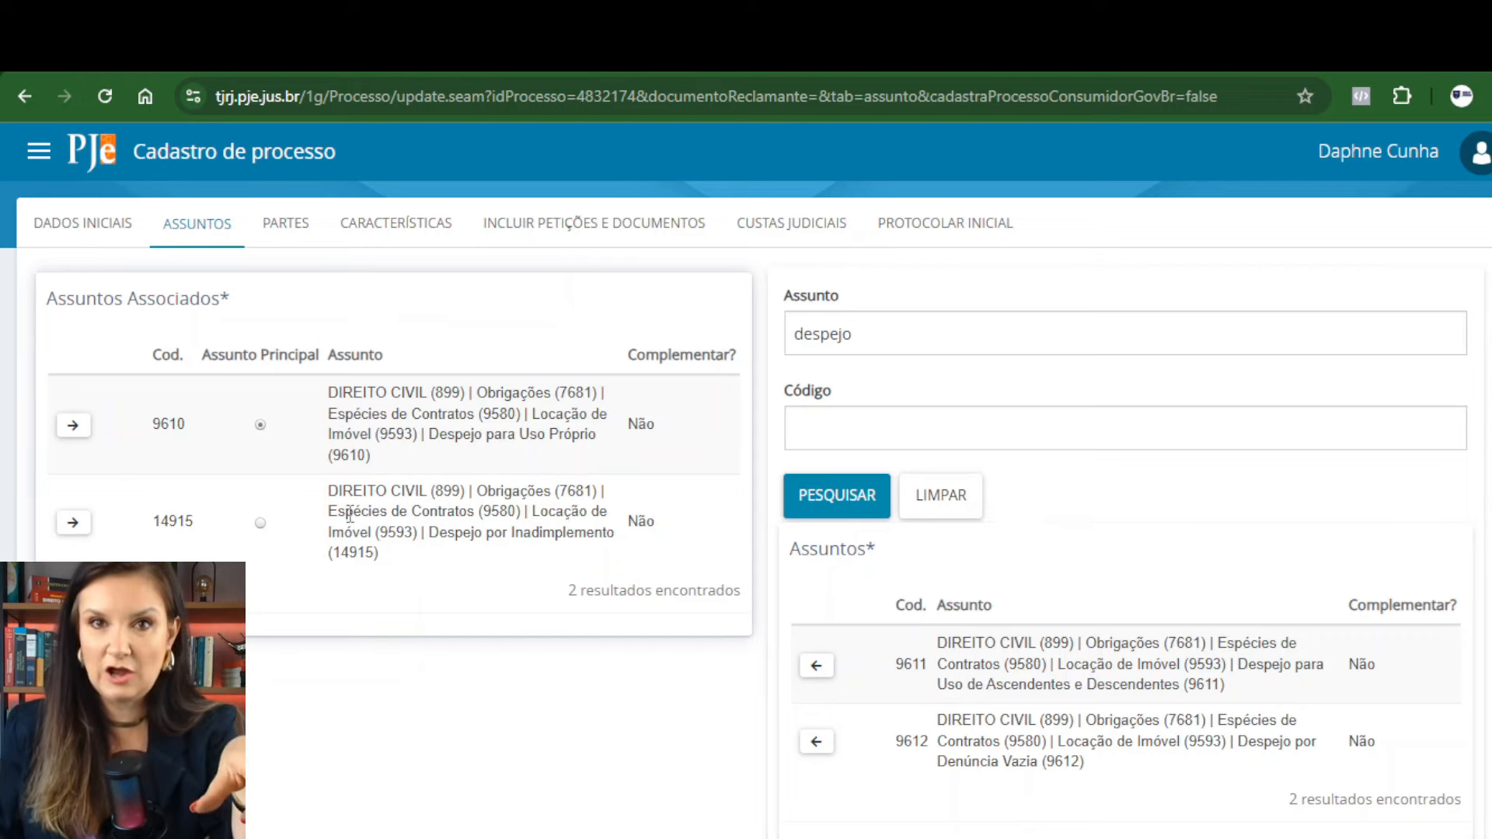
left_click(261, 523)
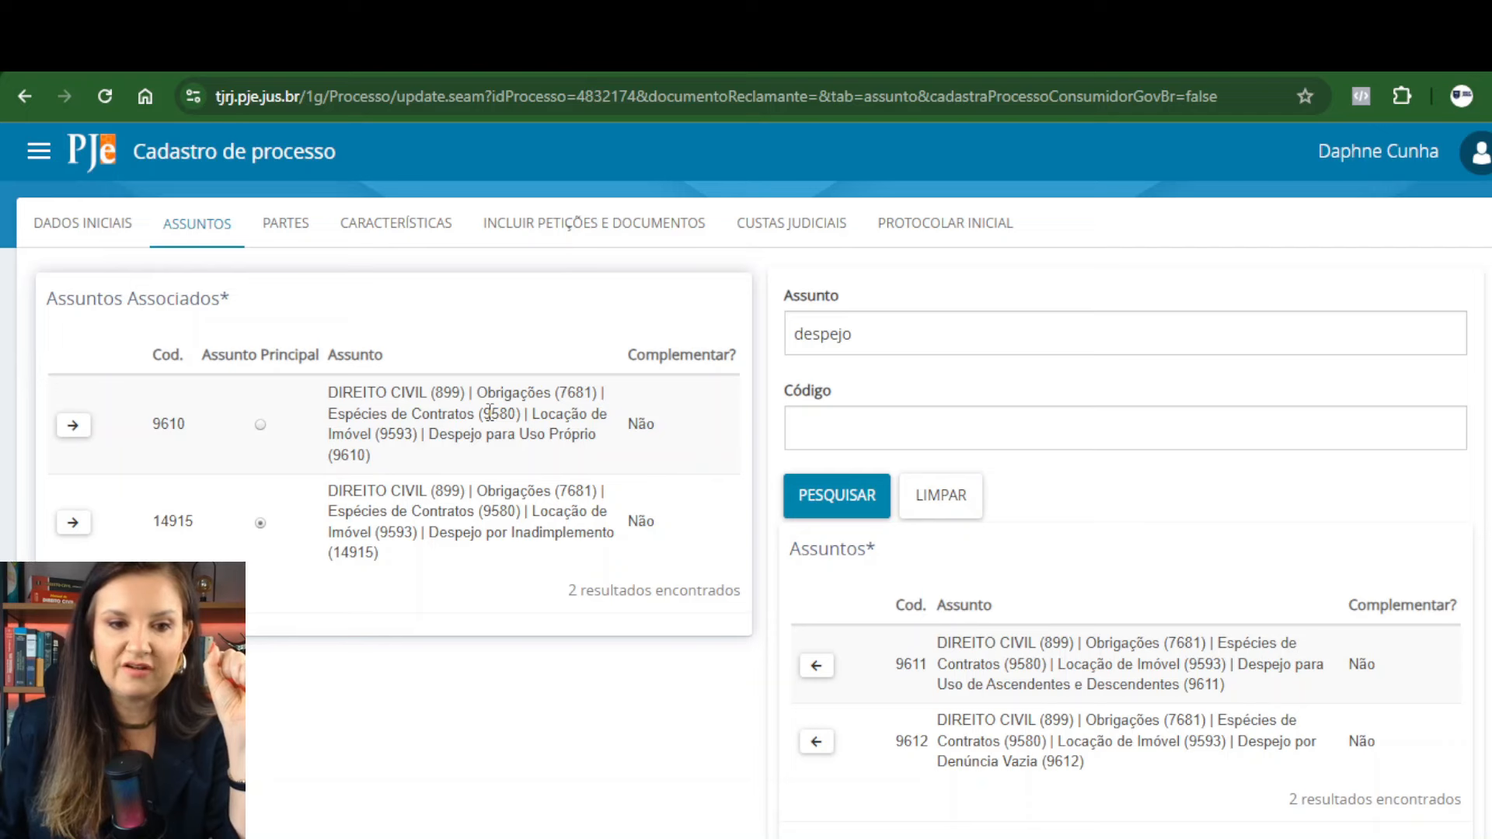
Remove Despejo para Uso Próprio (9610) from the associated subjects and clear the subject search term
left_click(74, 432)
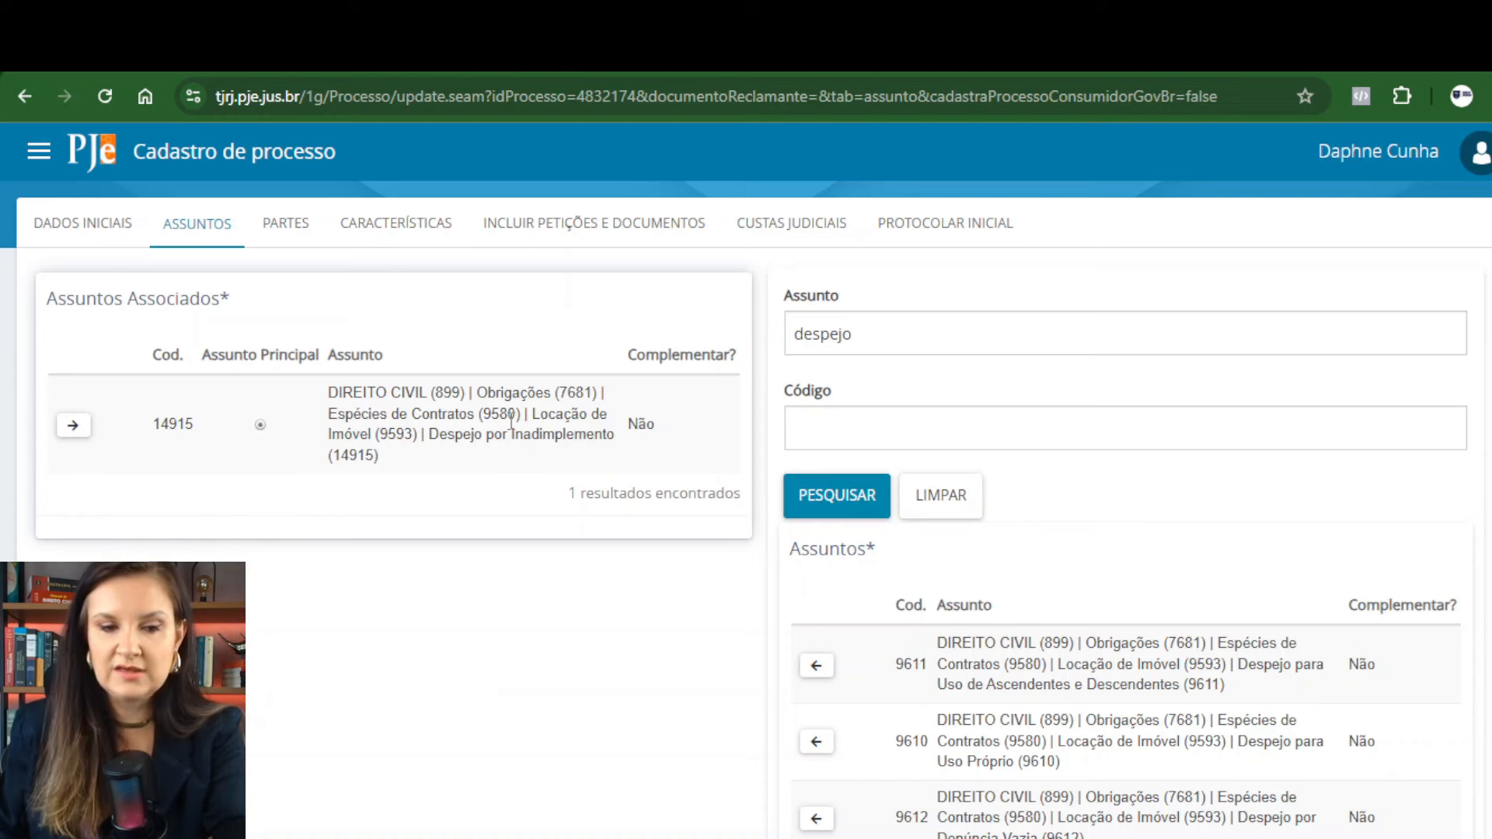
left_click_drag(854, 337, 788, 336)
key("BackSpace")
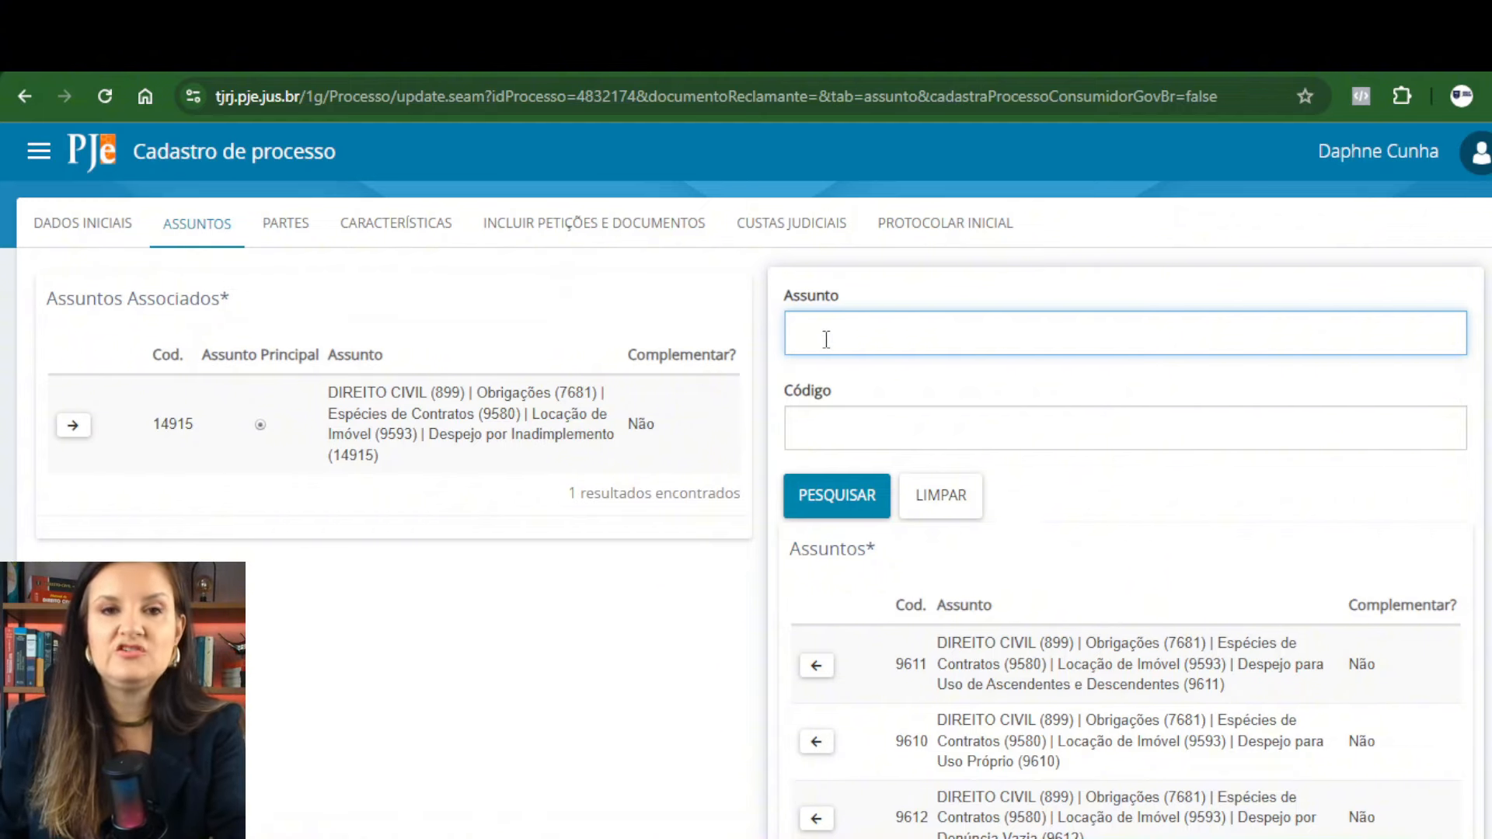
Start adding a party to the case's Polo Ativo with the party type AUTOR
left_click(295, 243)
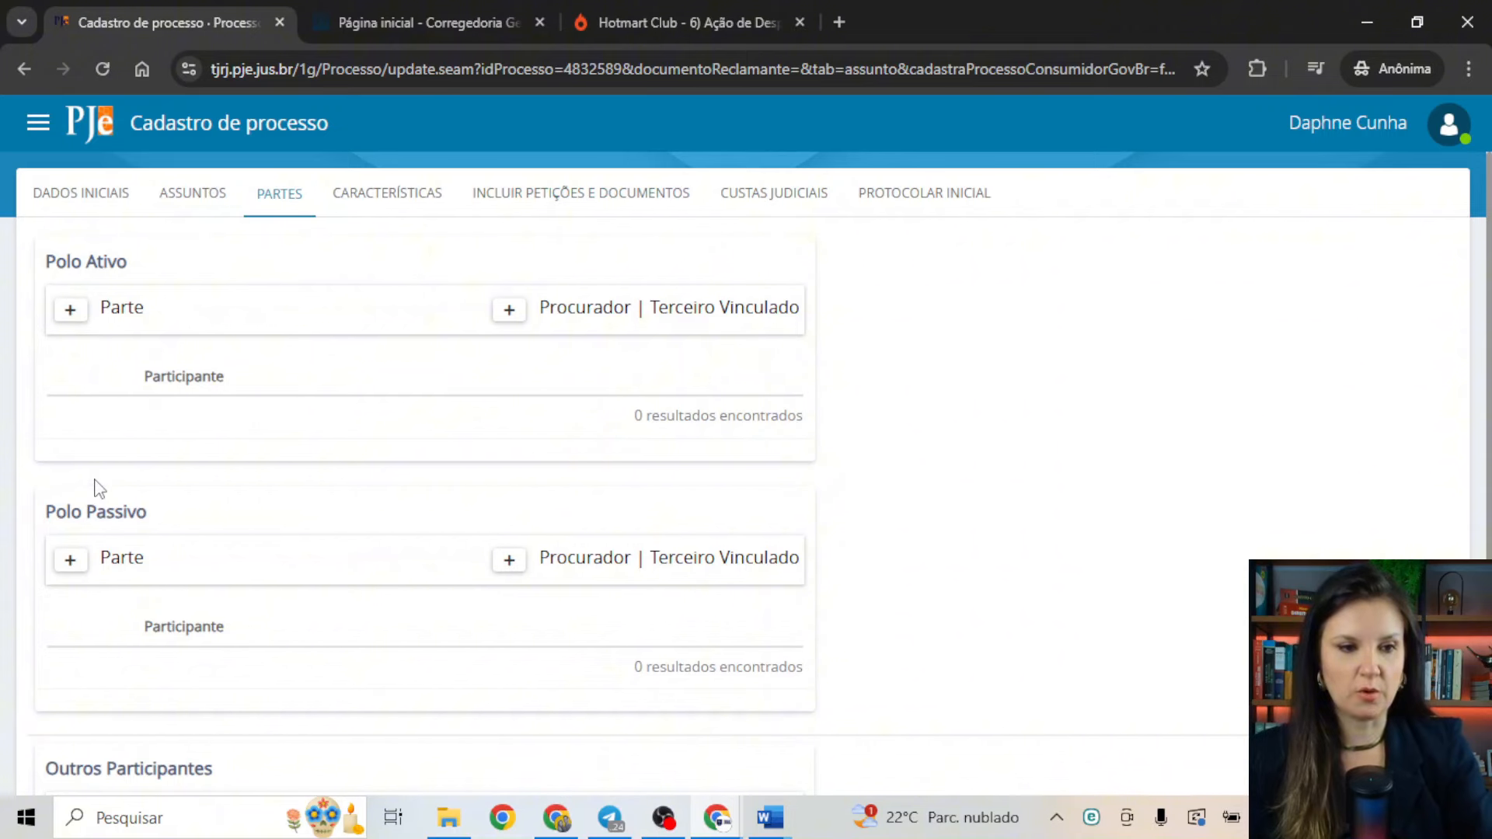
left_click(72, 316)
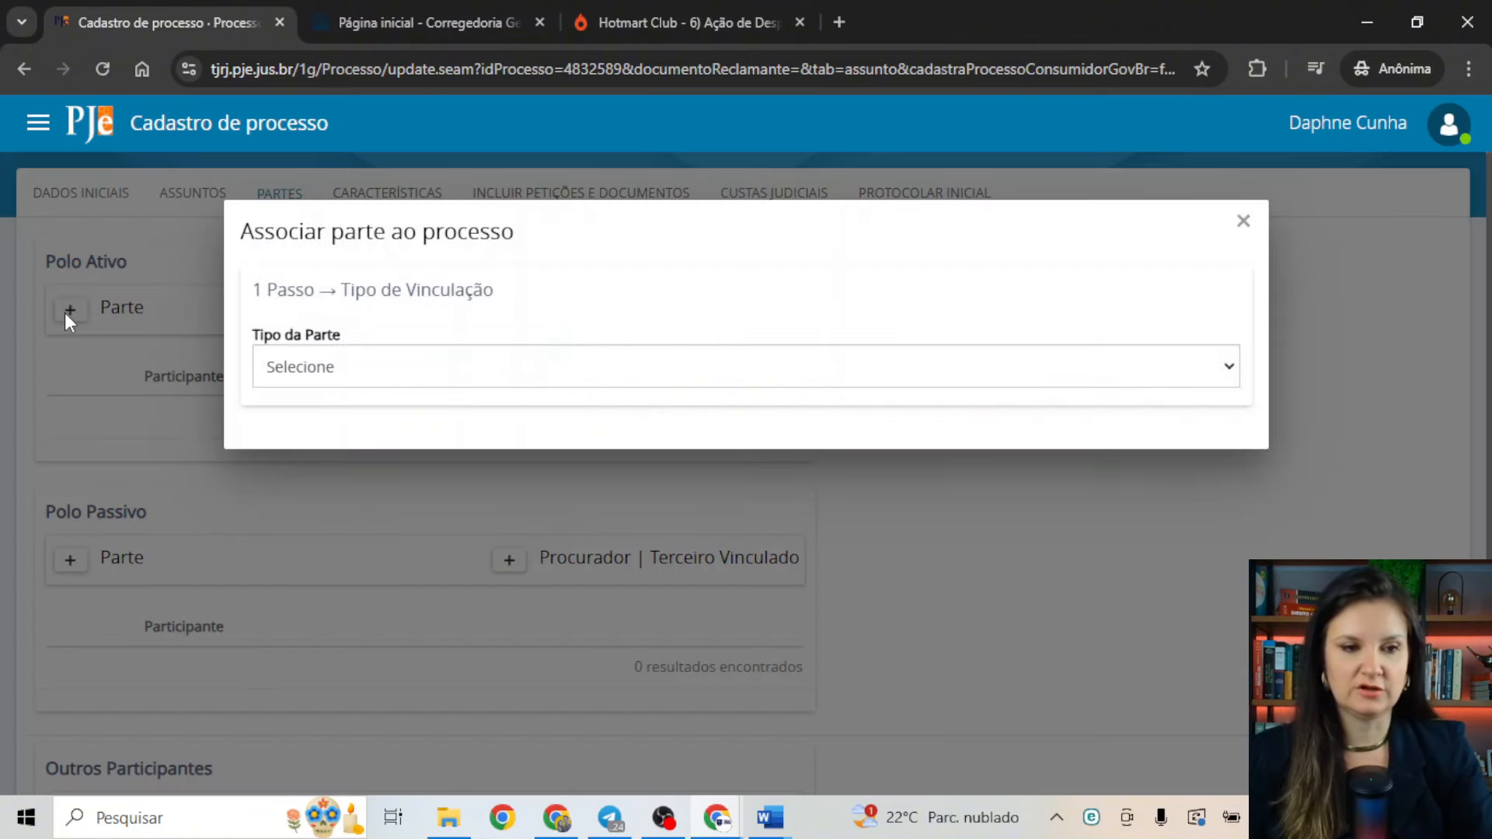
left_click(348, 371)
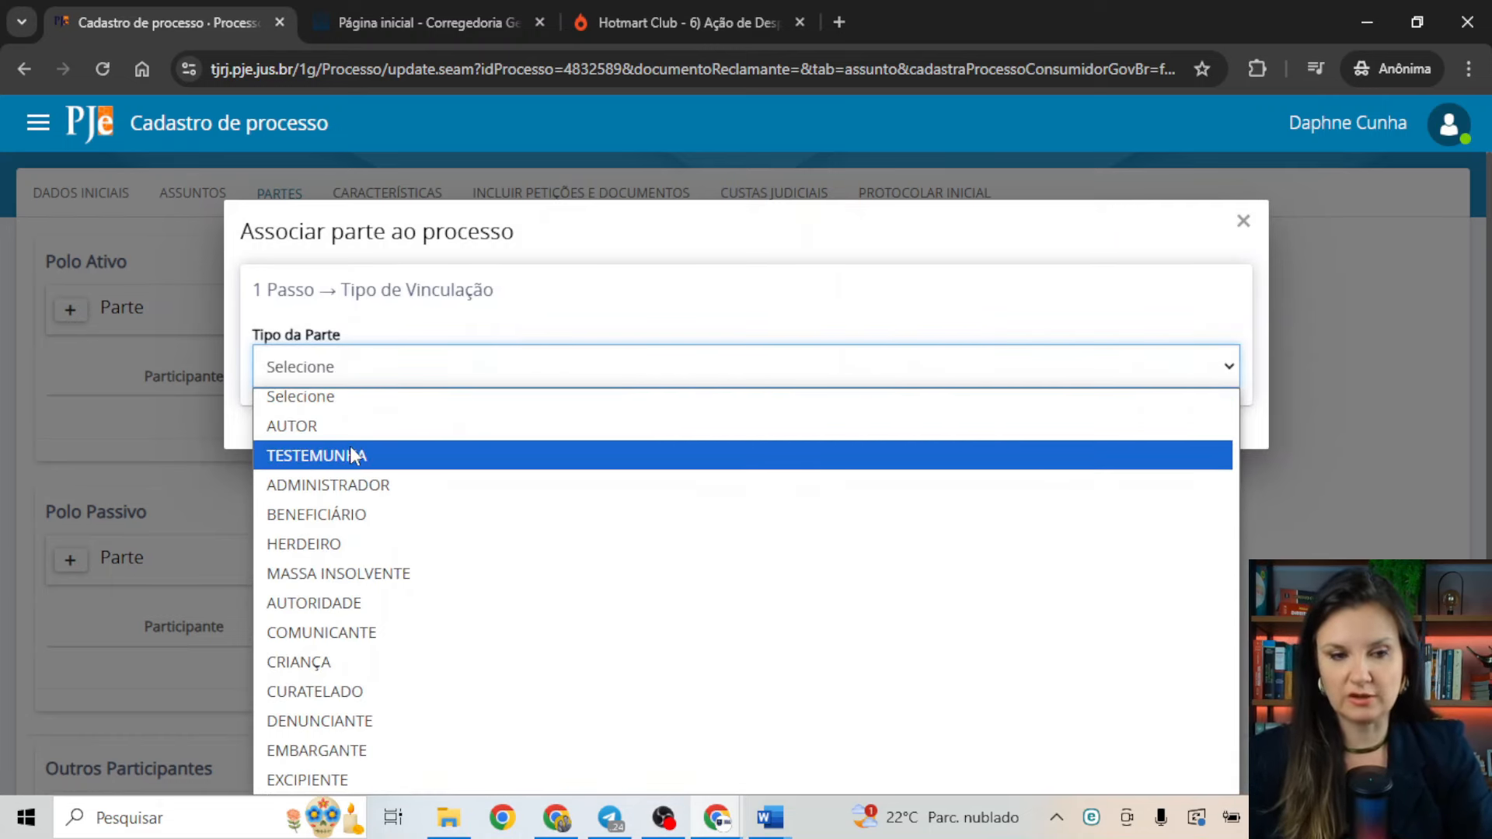
left_click(325, 427)
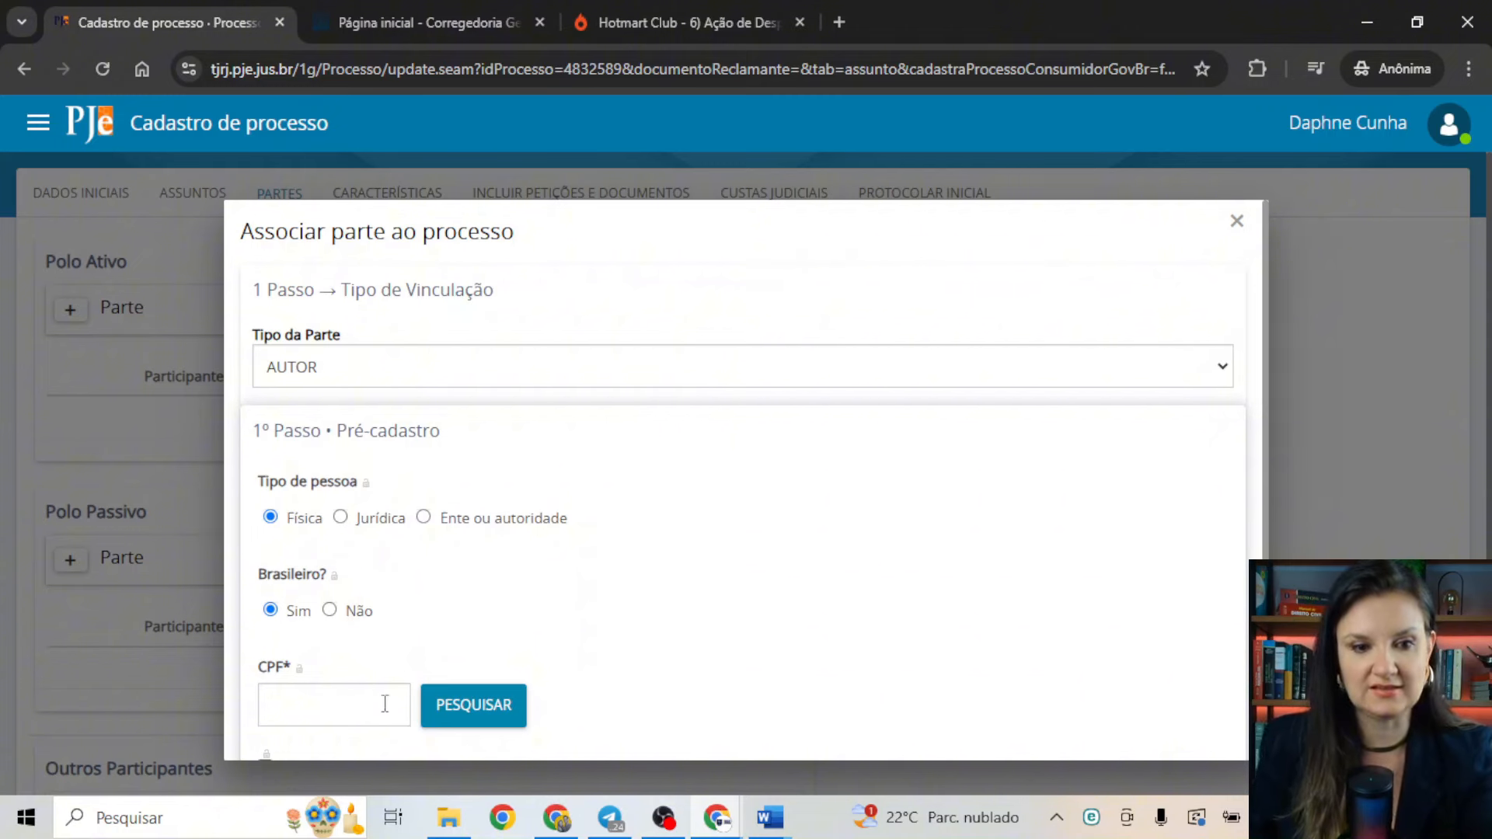
Look up the plaintiff by CPF as a Brazilian natural person and confirm the pre-registration
scroll(335, 704, "down", 2)
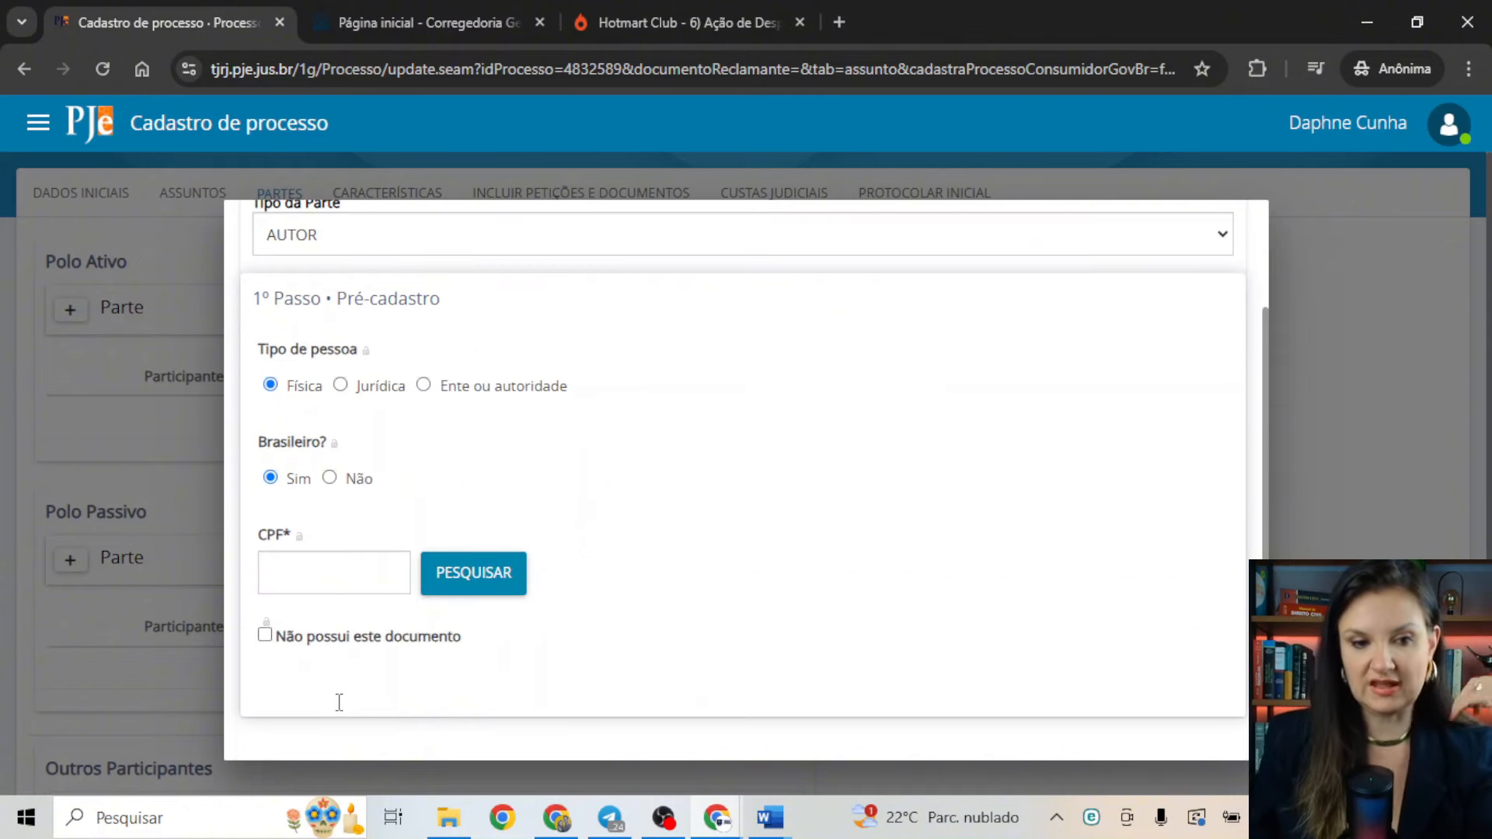
left_click(272, 584)
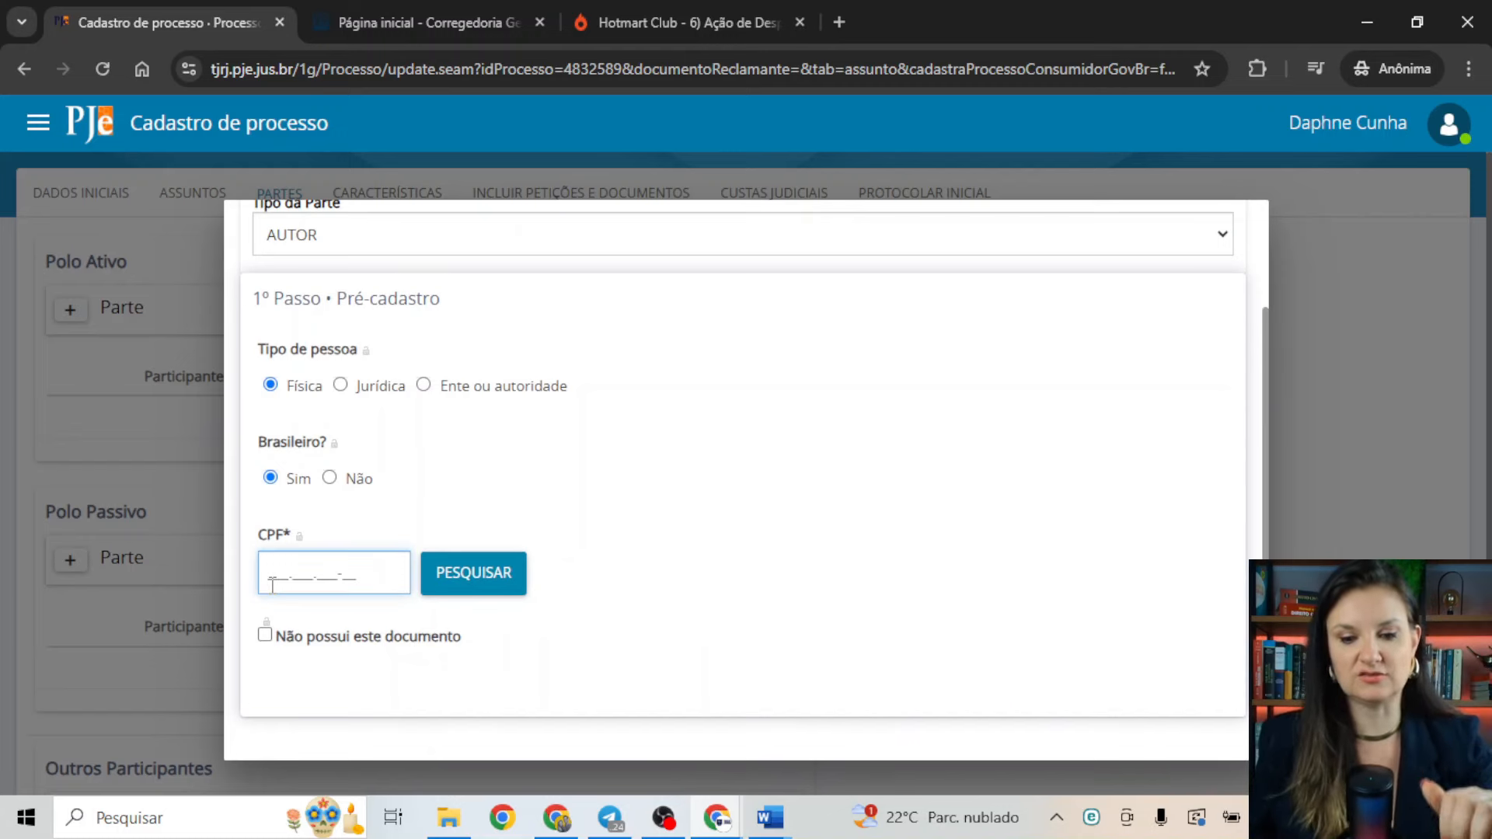
type("0")
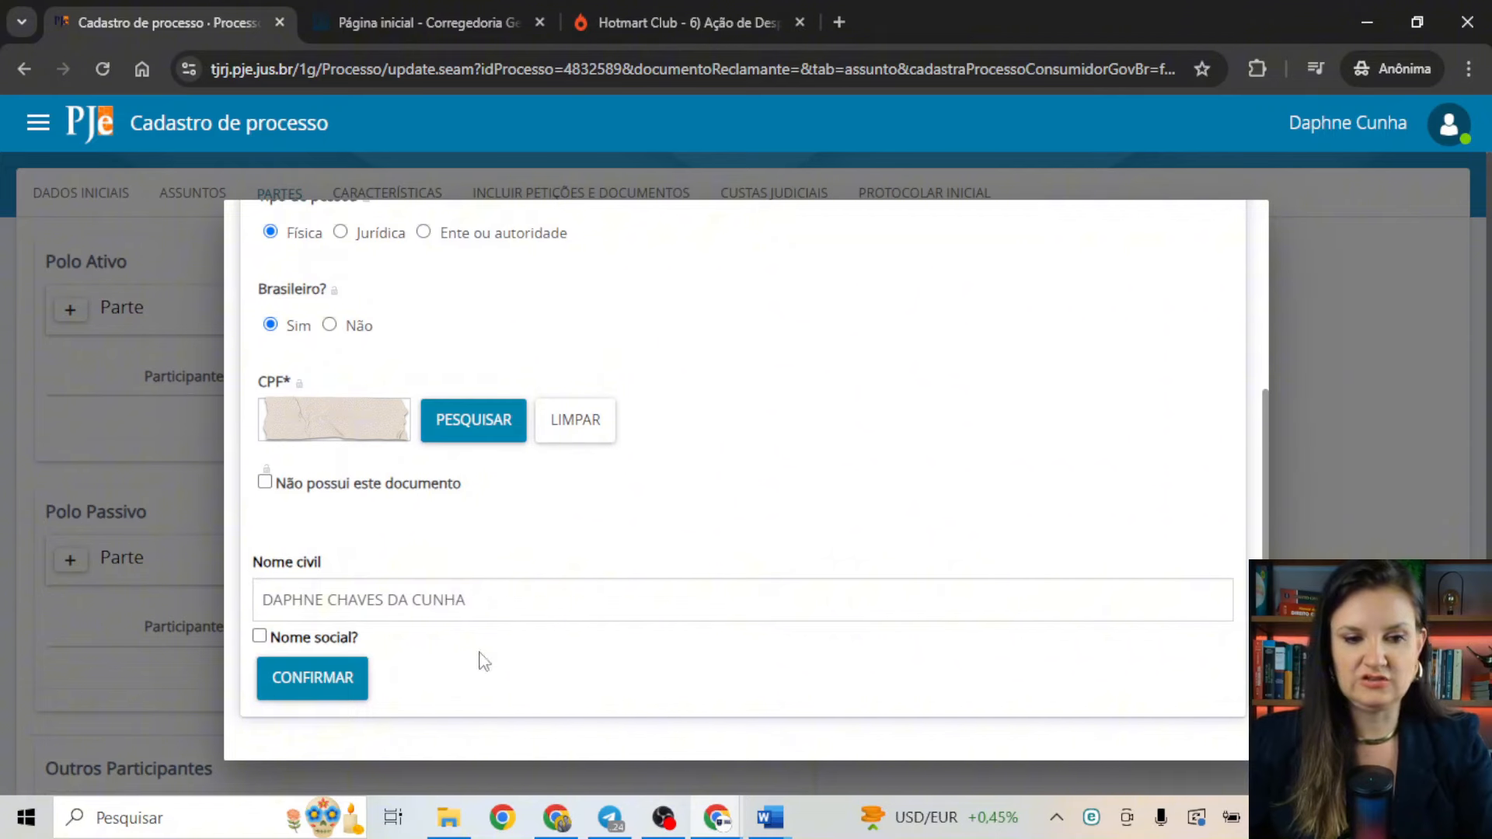
left_click(355, 688)
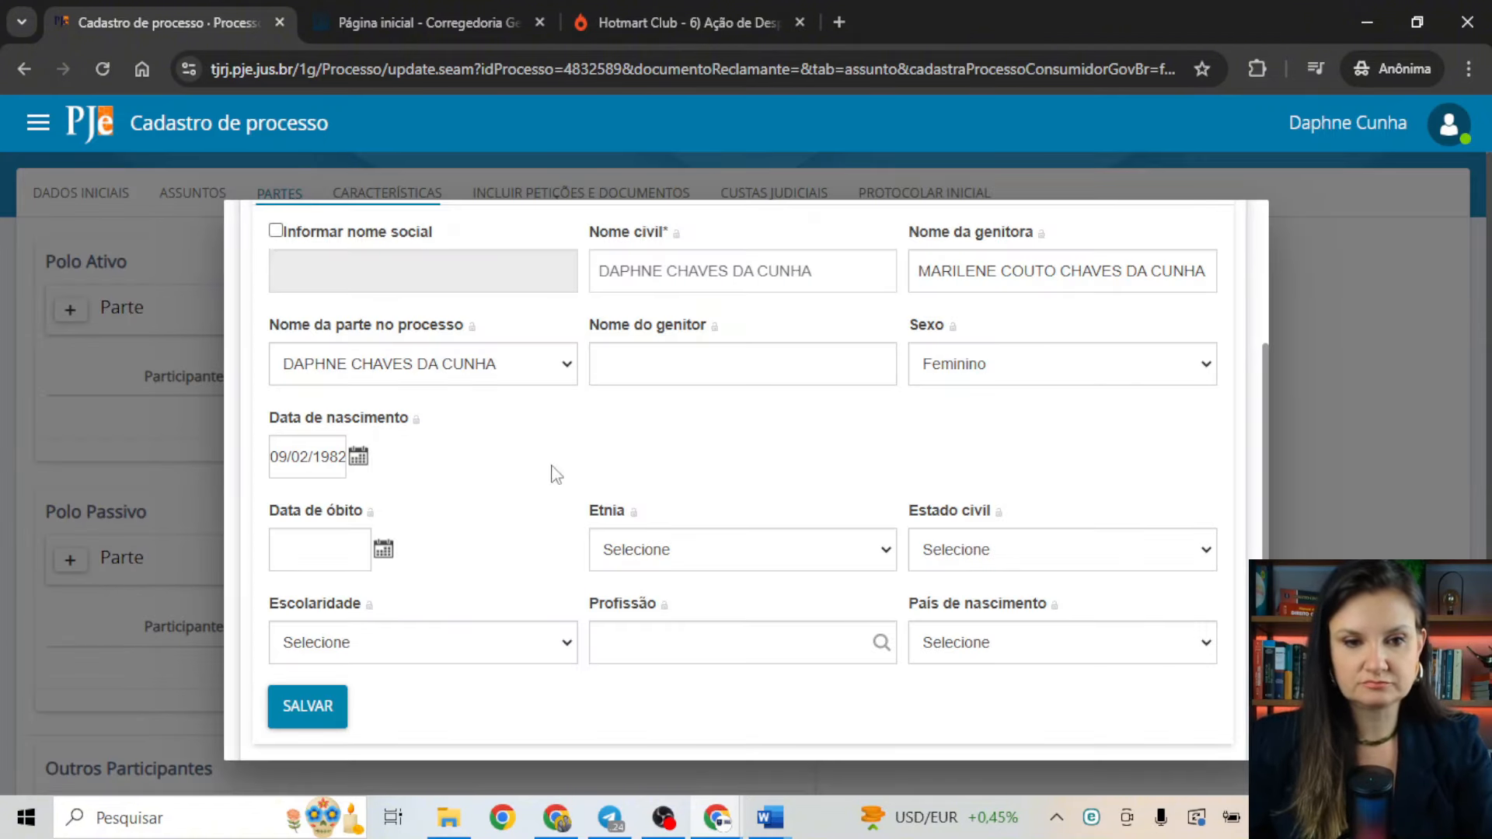
Examine the plaintiff's personal information and the identification document fields, including the available document types
scroll(722, 311, "up", 3)
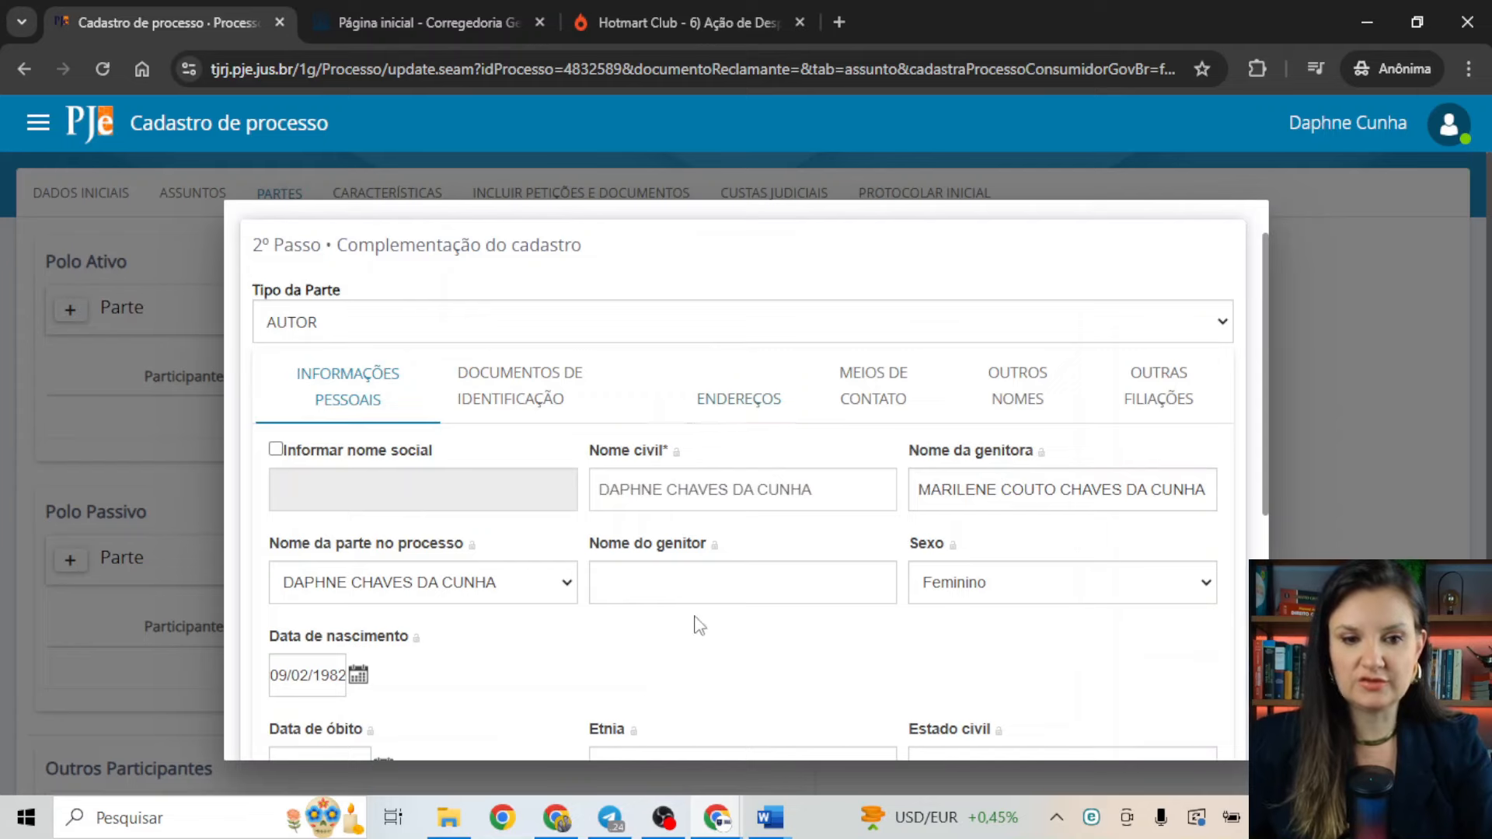
scroll(699, 613, "down", 5)
scroll(707, 594, "up", 6)
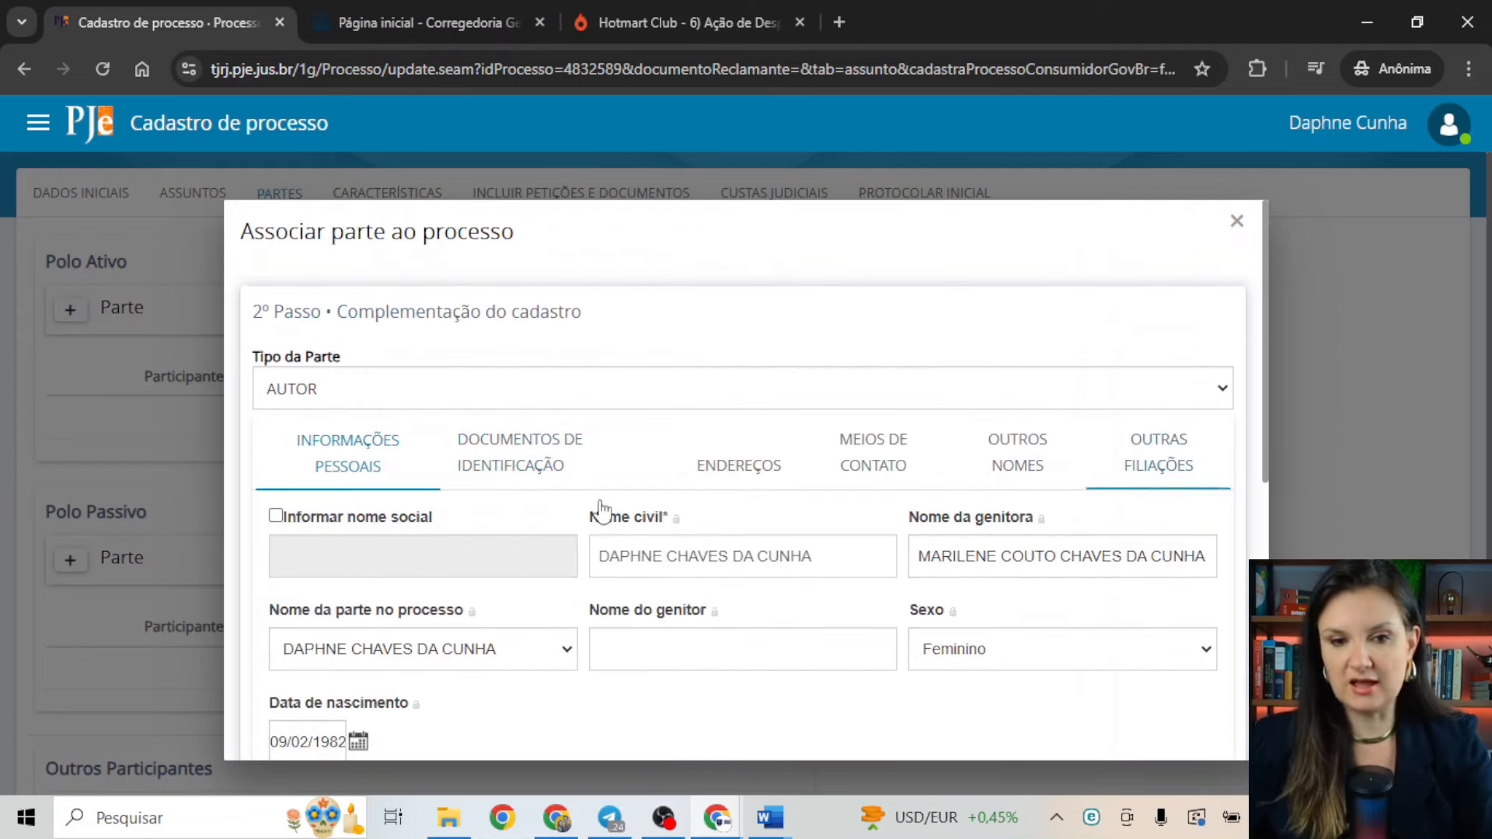
left_click(542, 460)
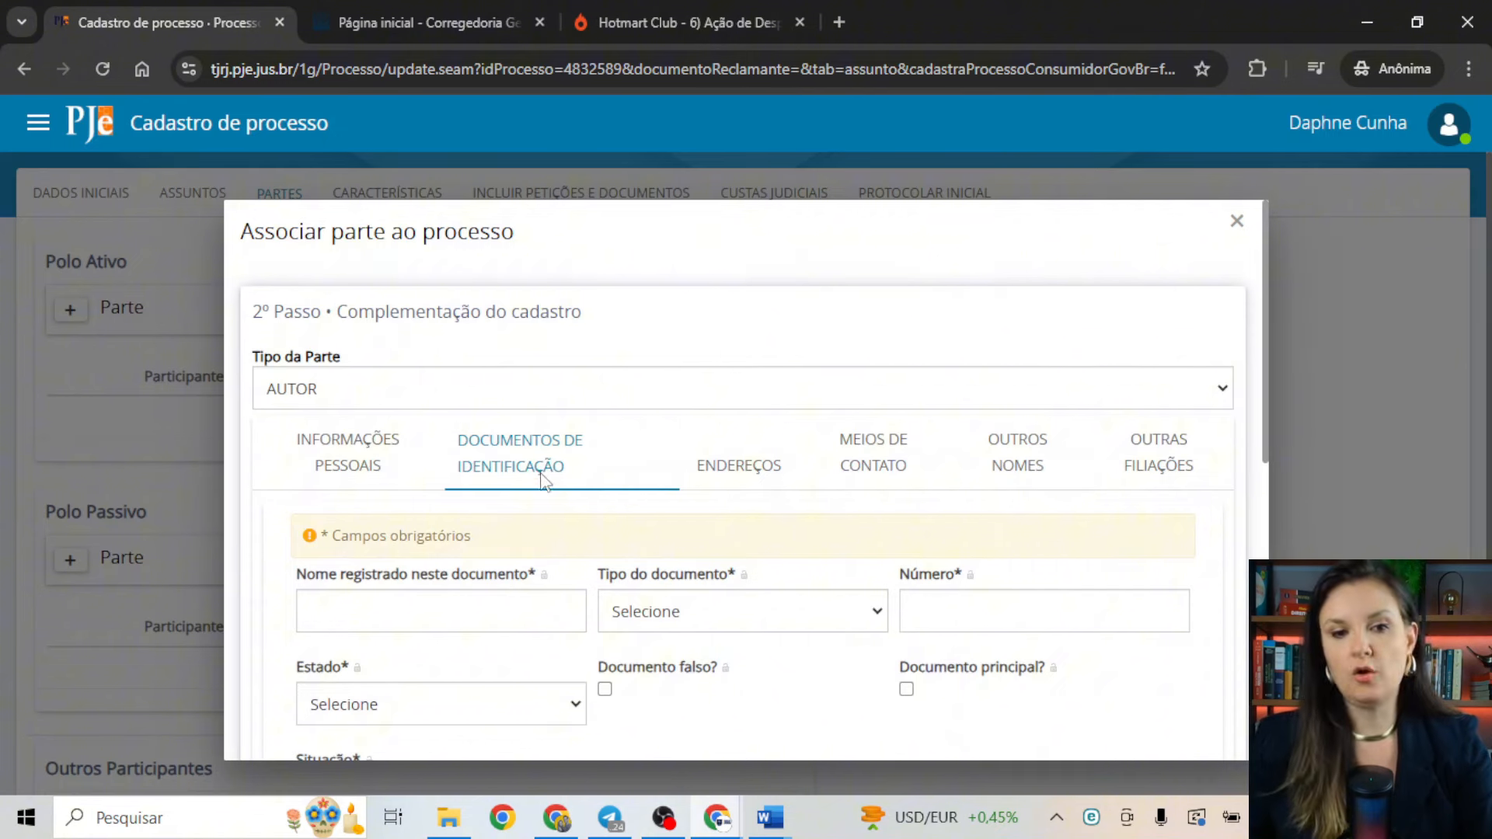
scroll(552, 521, "down", 4)
scroll(551, 522, "up", 1)
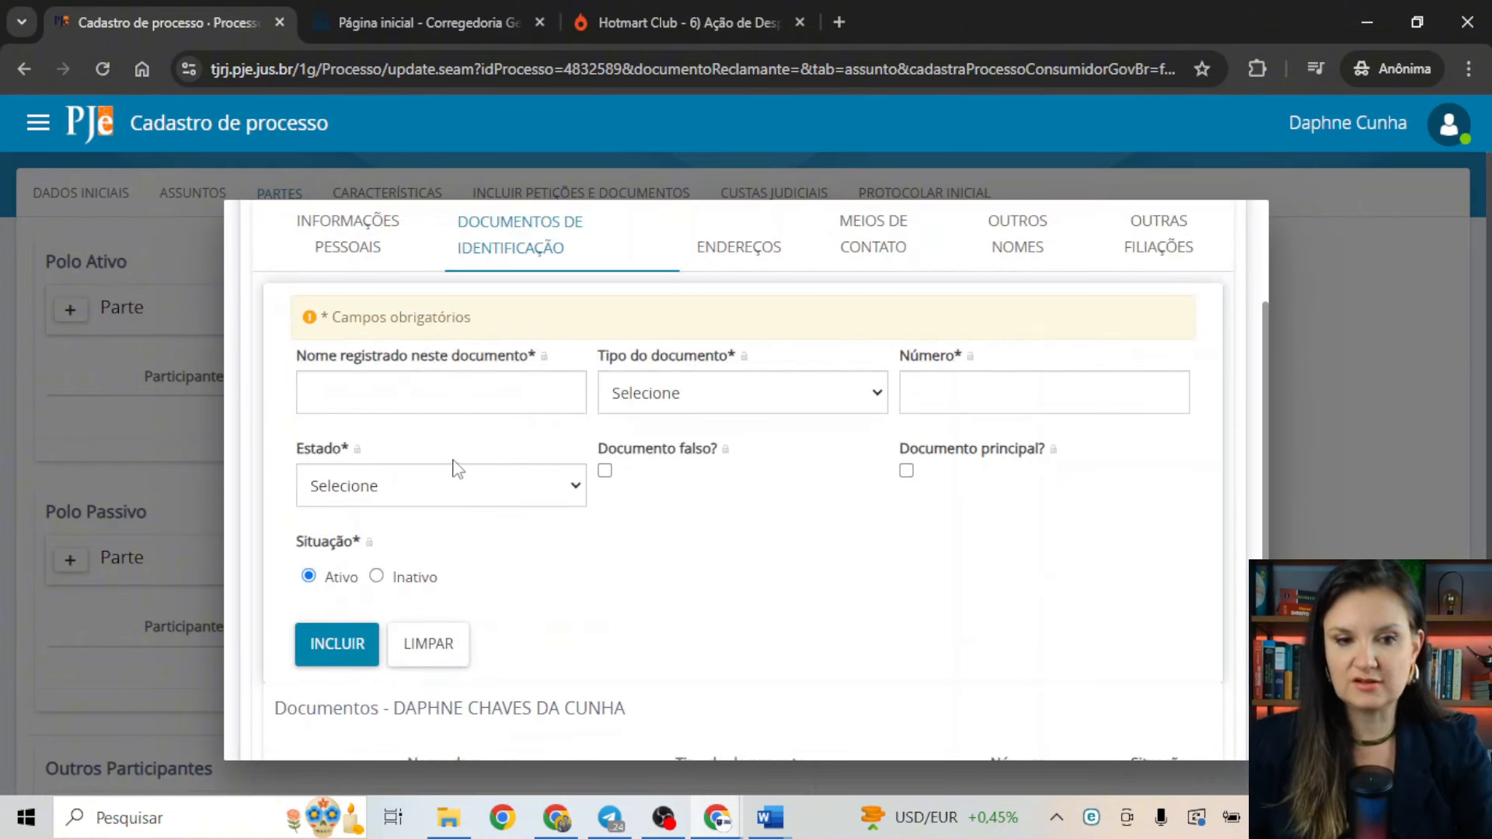
left_click(676, 395)
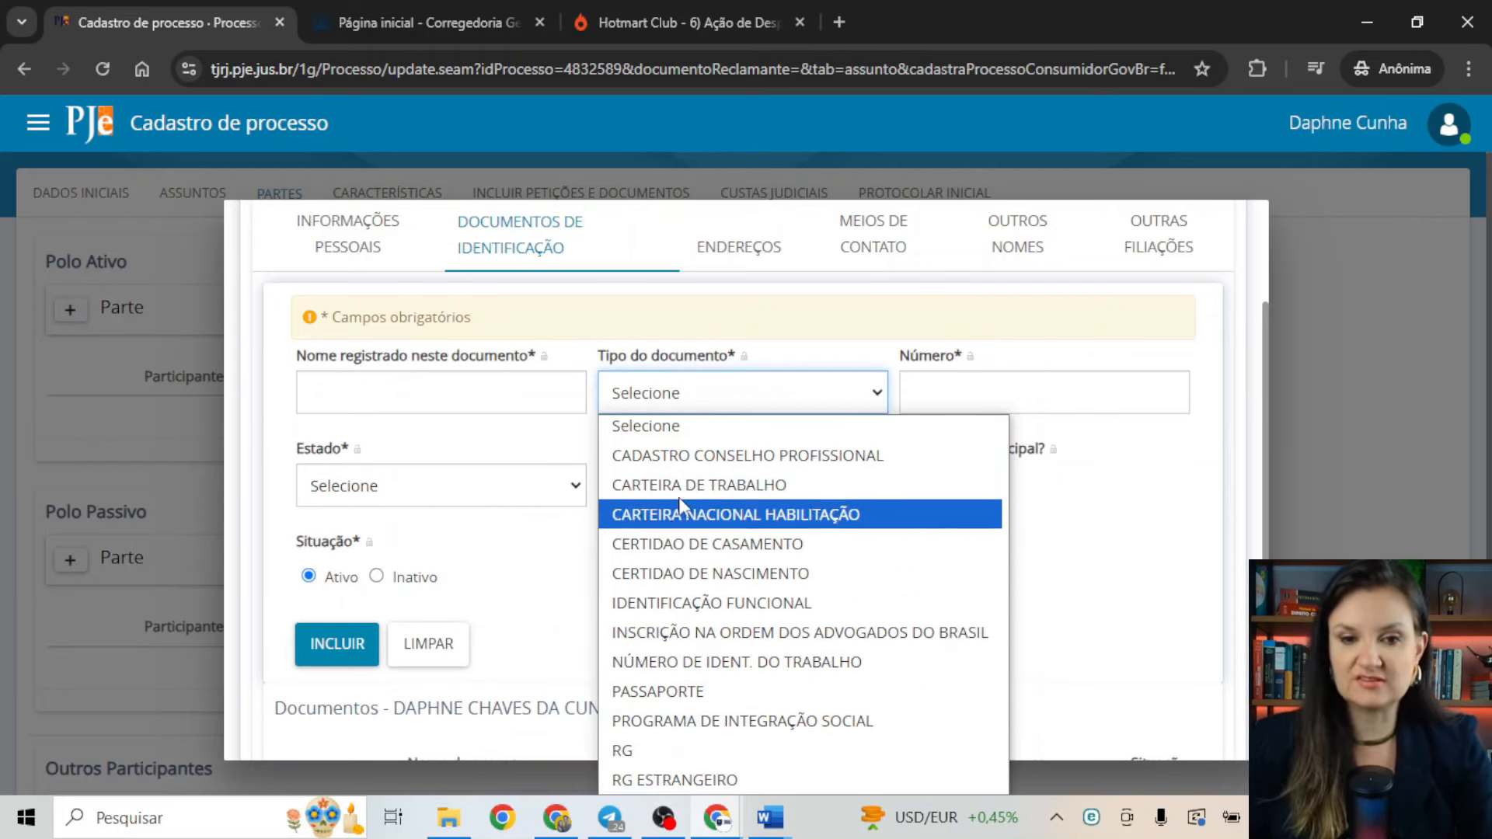
left_click(809, 322)
Add an address for the plaintiff by looking up the postal code and entering the street number
left_click(758, 250)
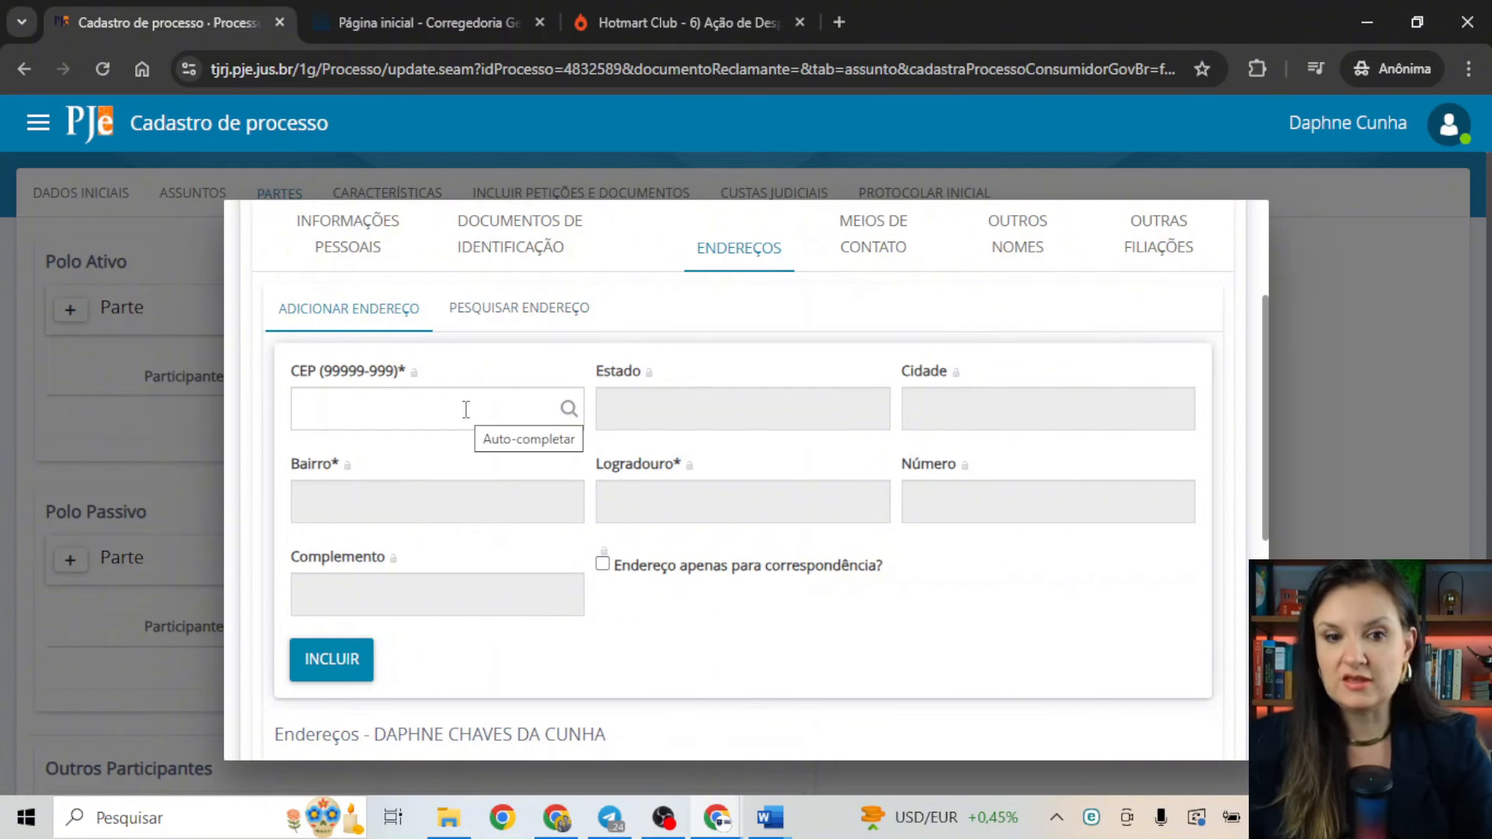
left_click(312, 412)
left_click(485, 464)
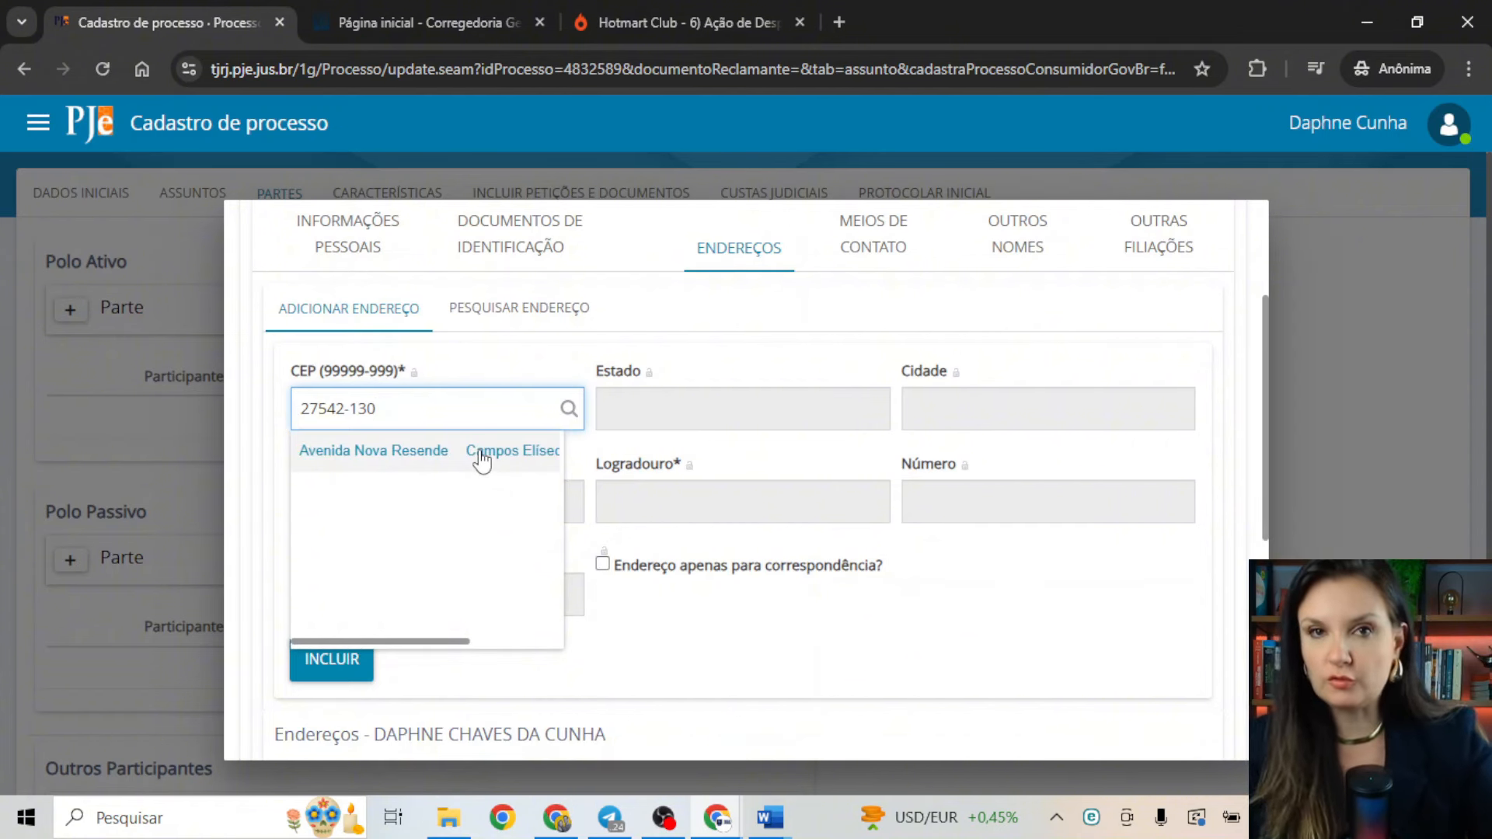
left_click(330, 465)
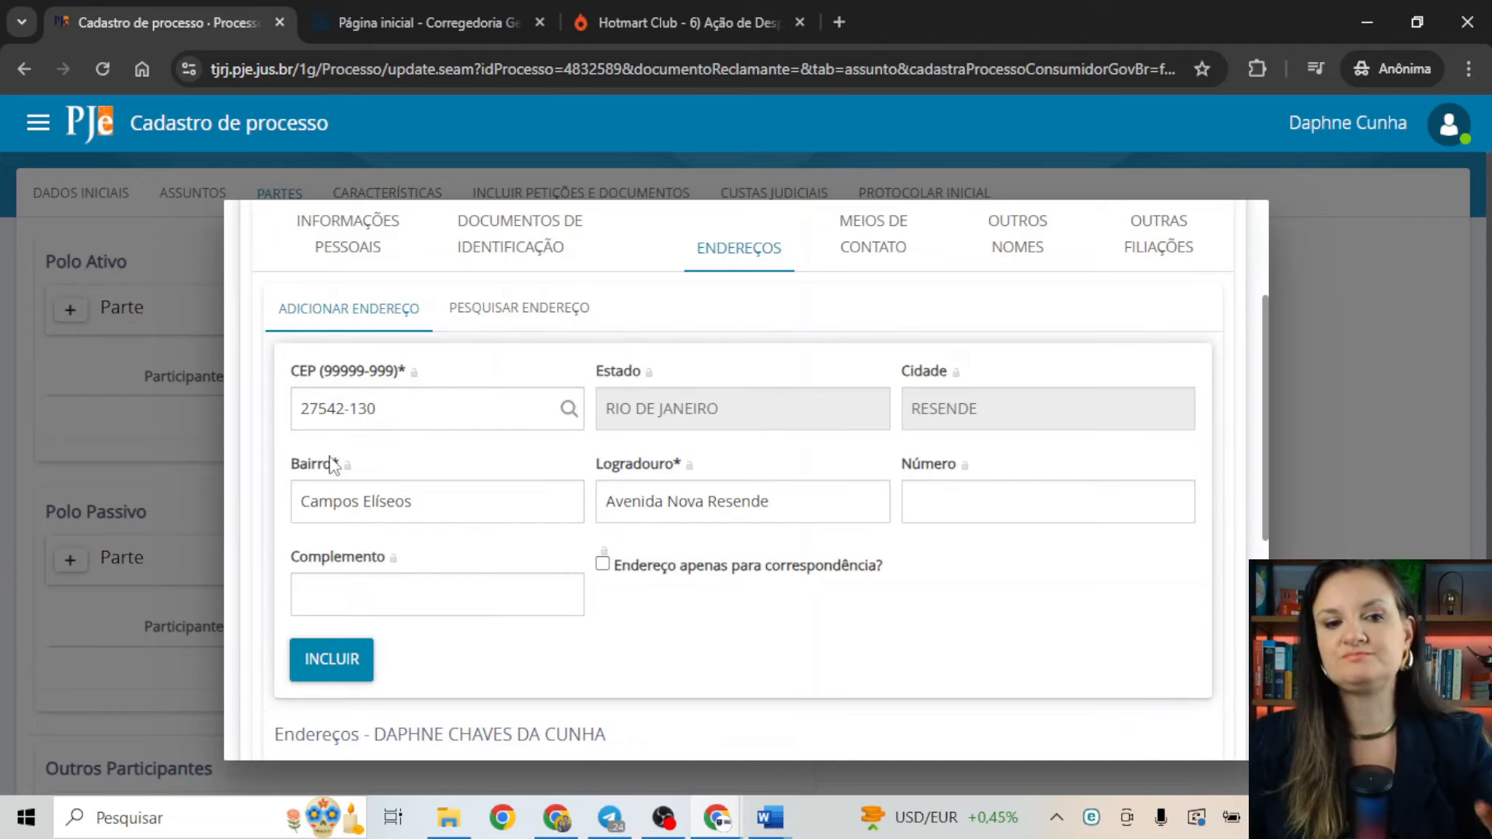
left_click(935, 512)
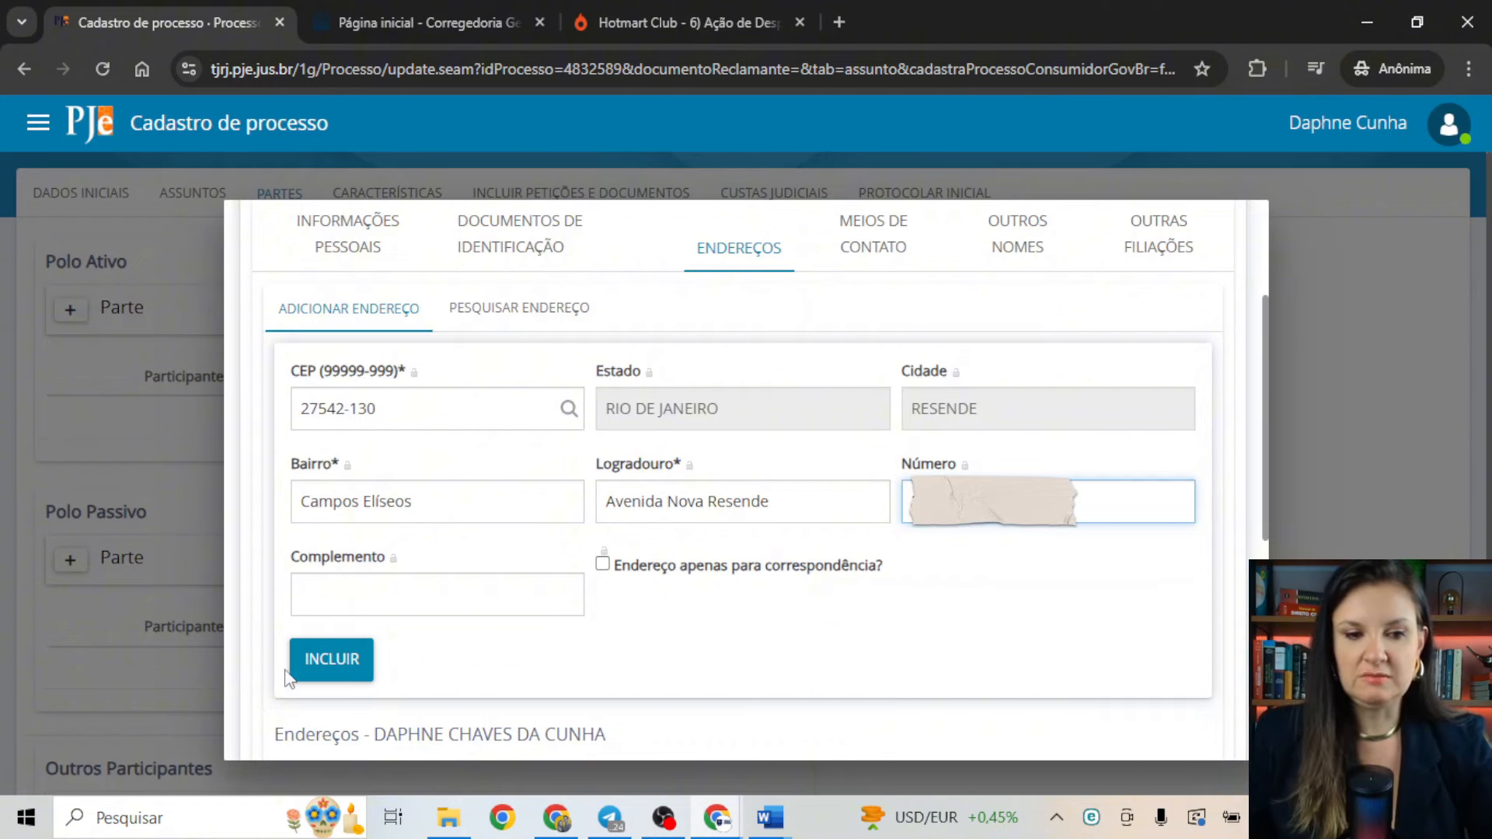
left_click(319, 661)
Choose the first listed address for use in the case and link the plaintiff to the case
scroll(470, 509, "down", 4)
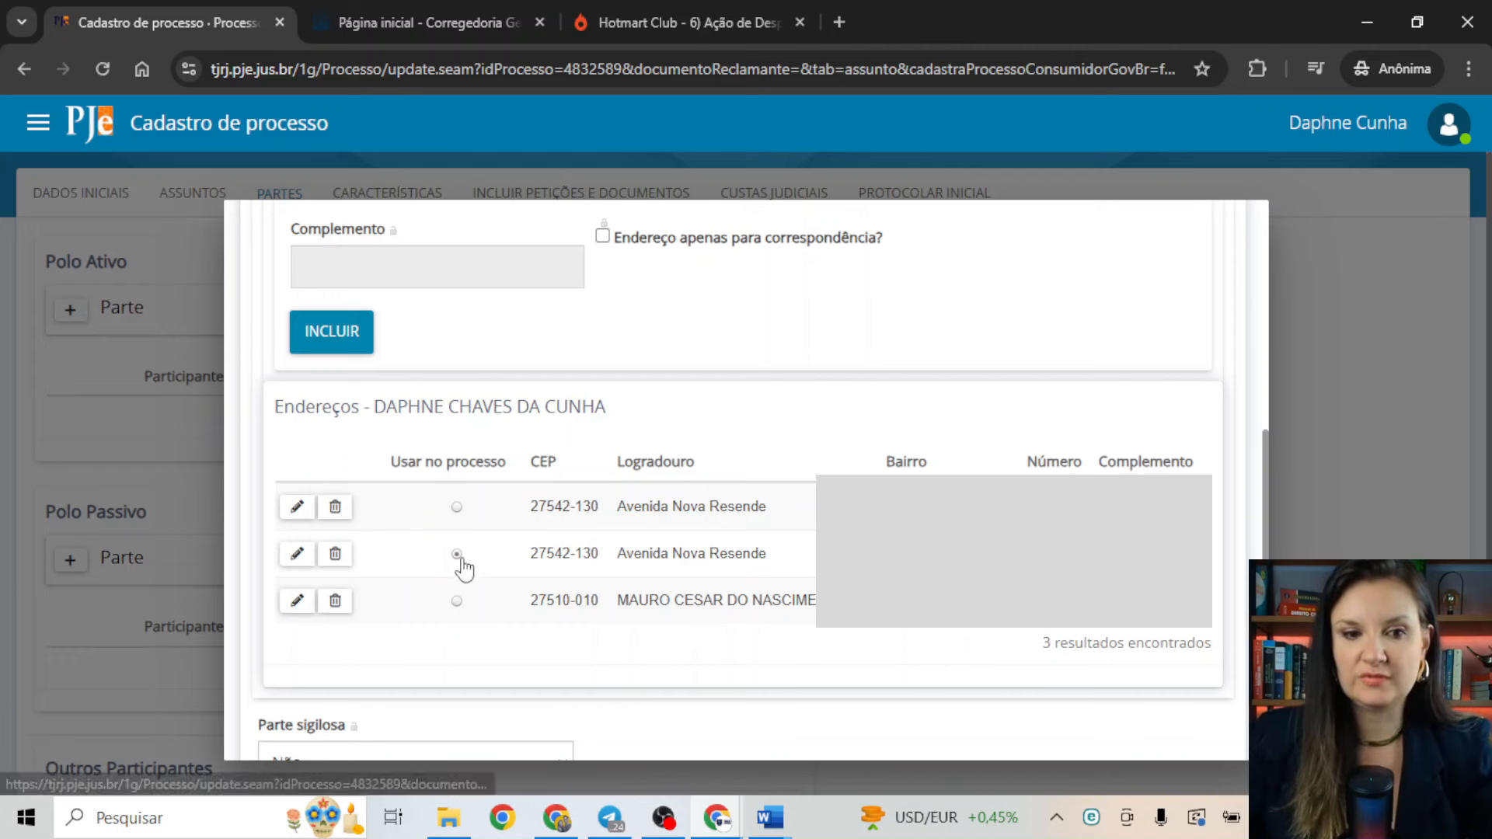
left_click(457, 509)
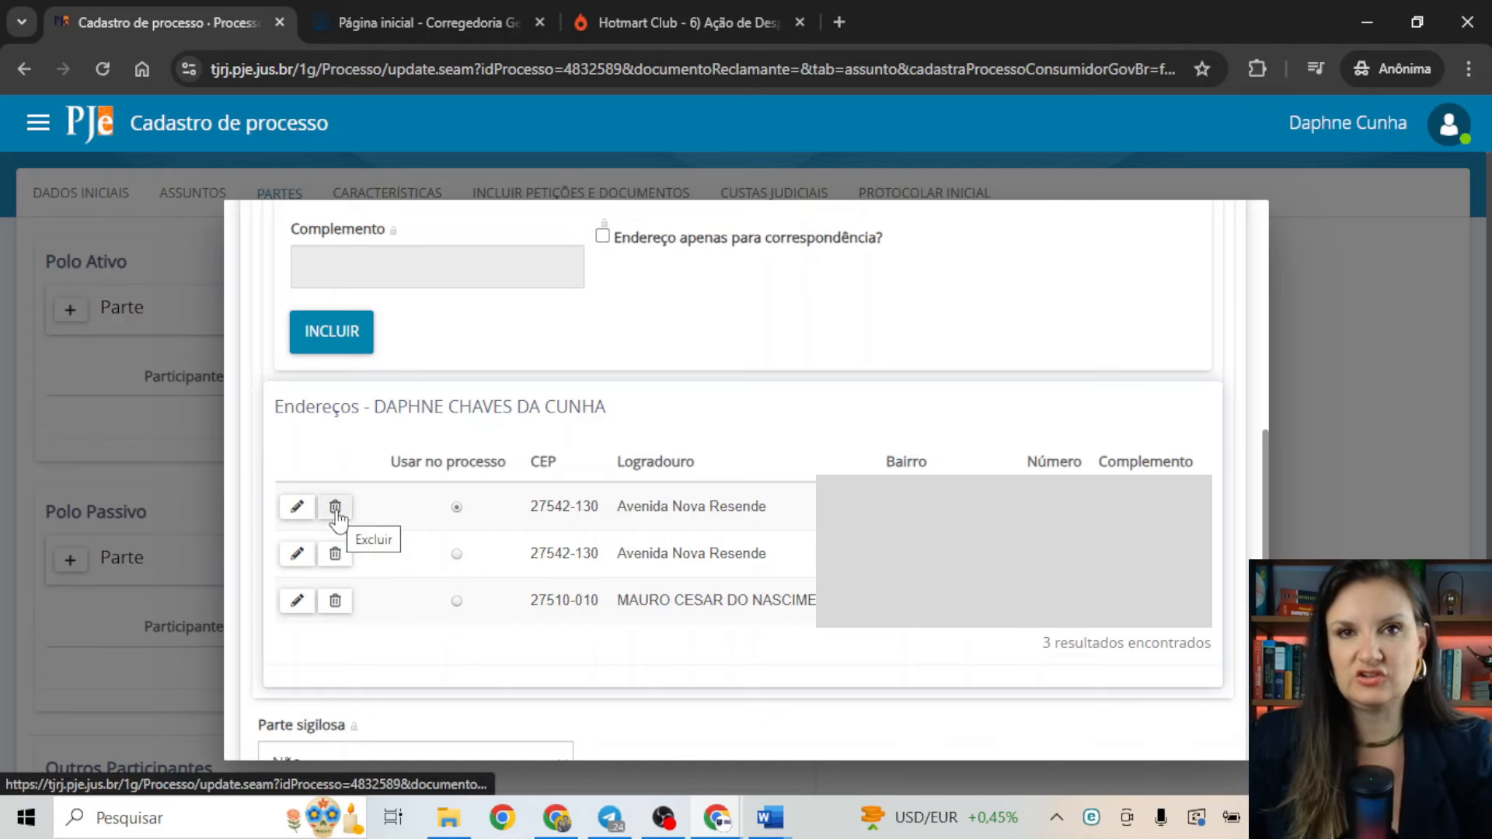
scroll(420, 700, "down", 3)
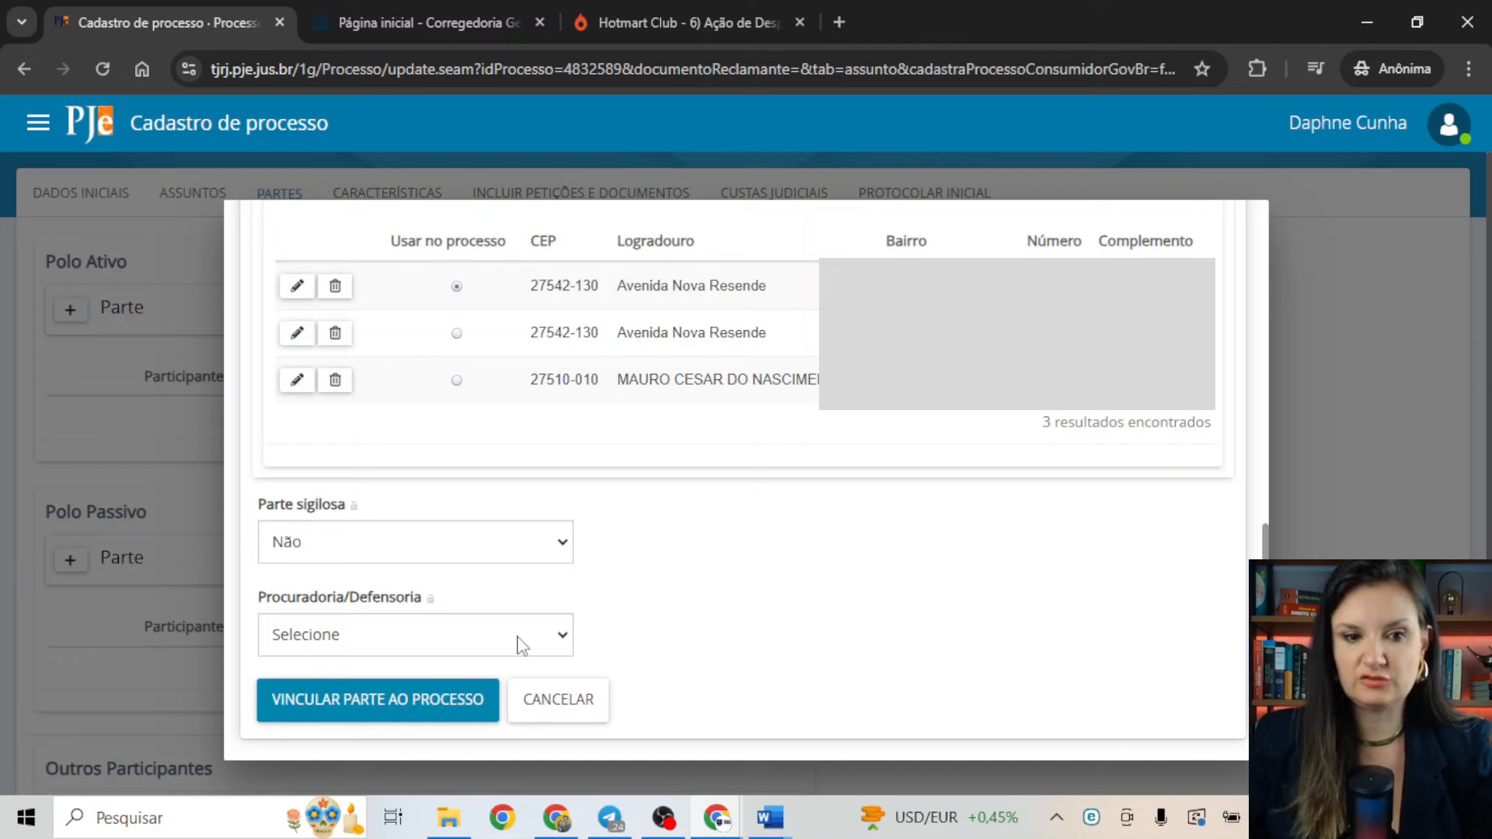
left_click(379, 703)
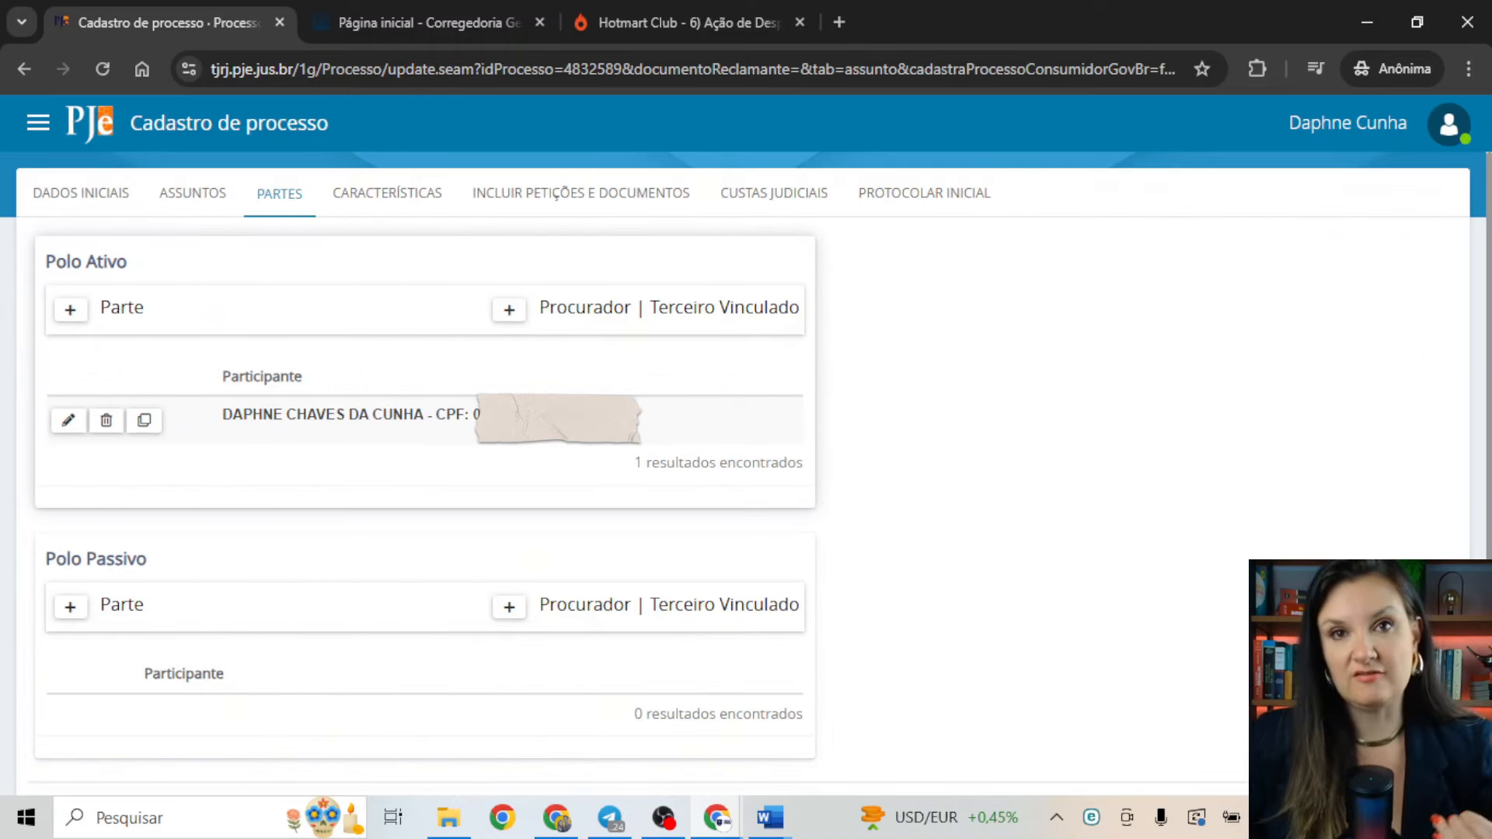
left_click(510, 311)
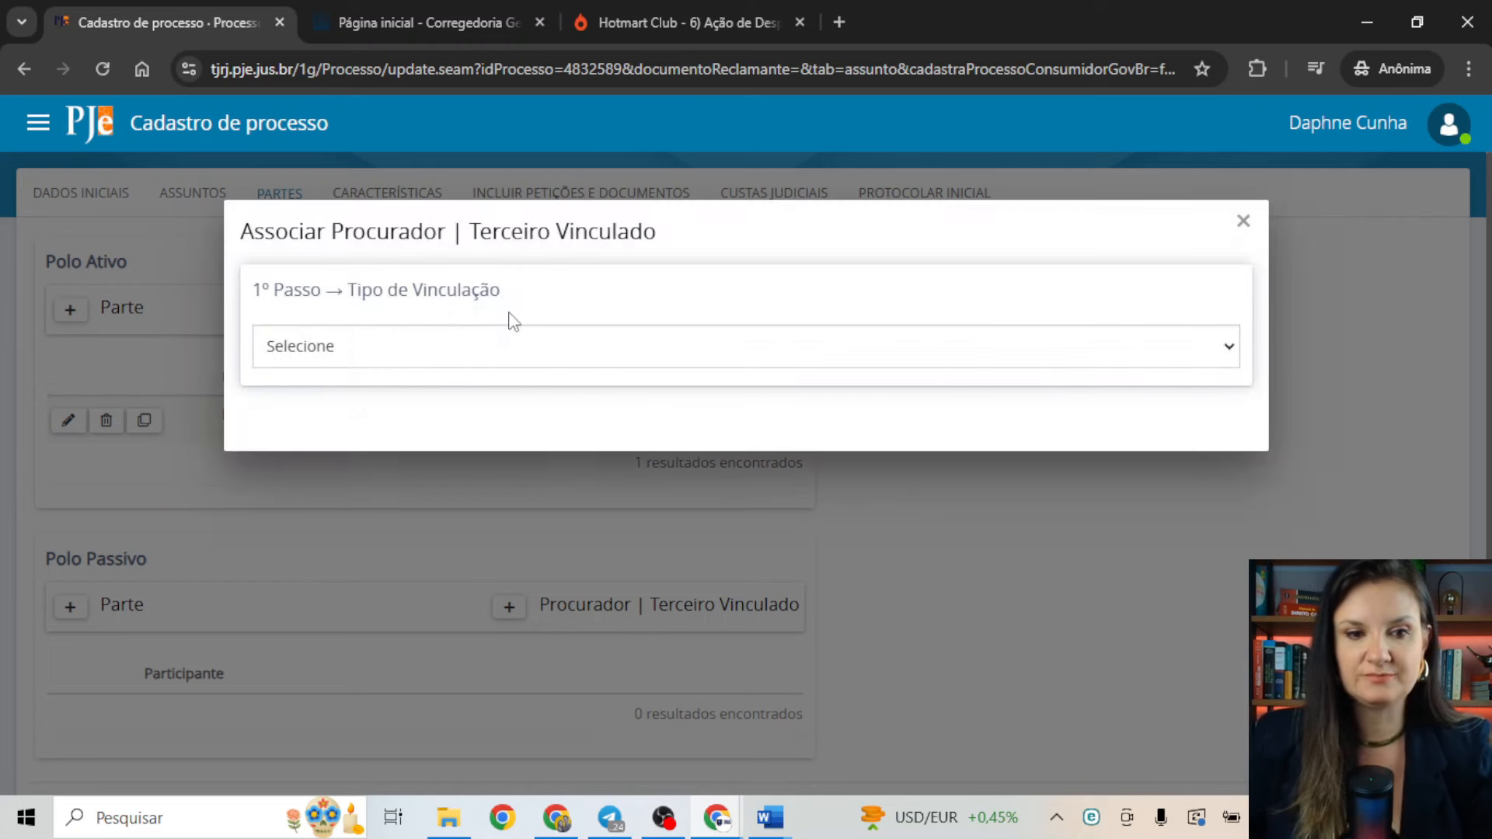
left_click(373, 359)
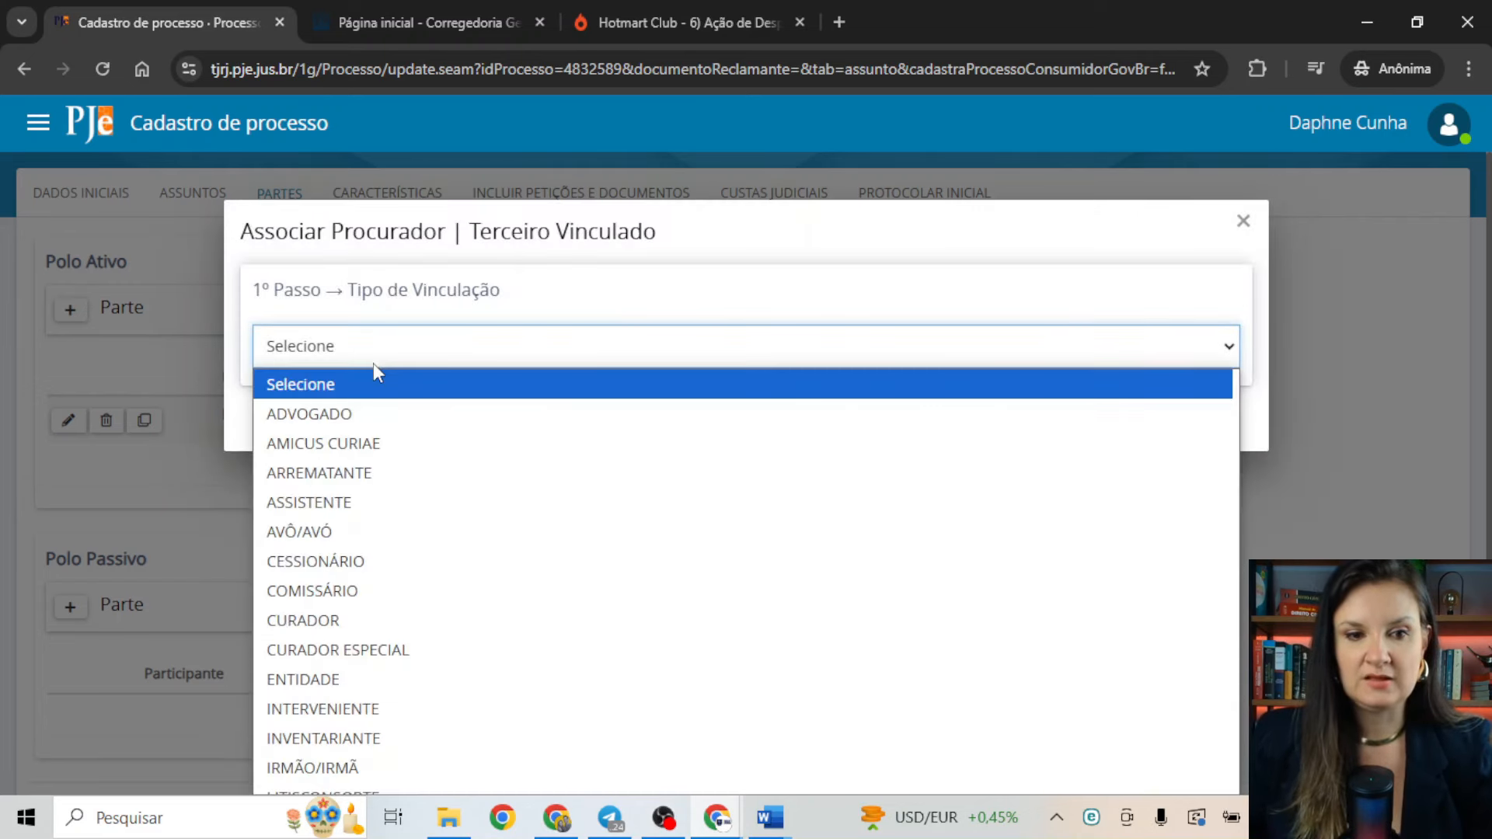
left_click(346, 414)
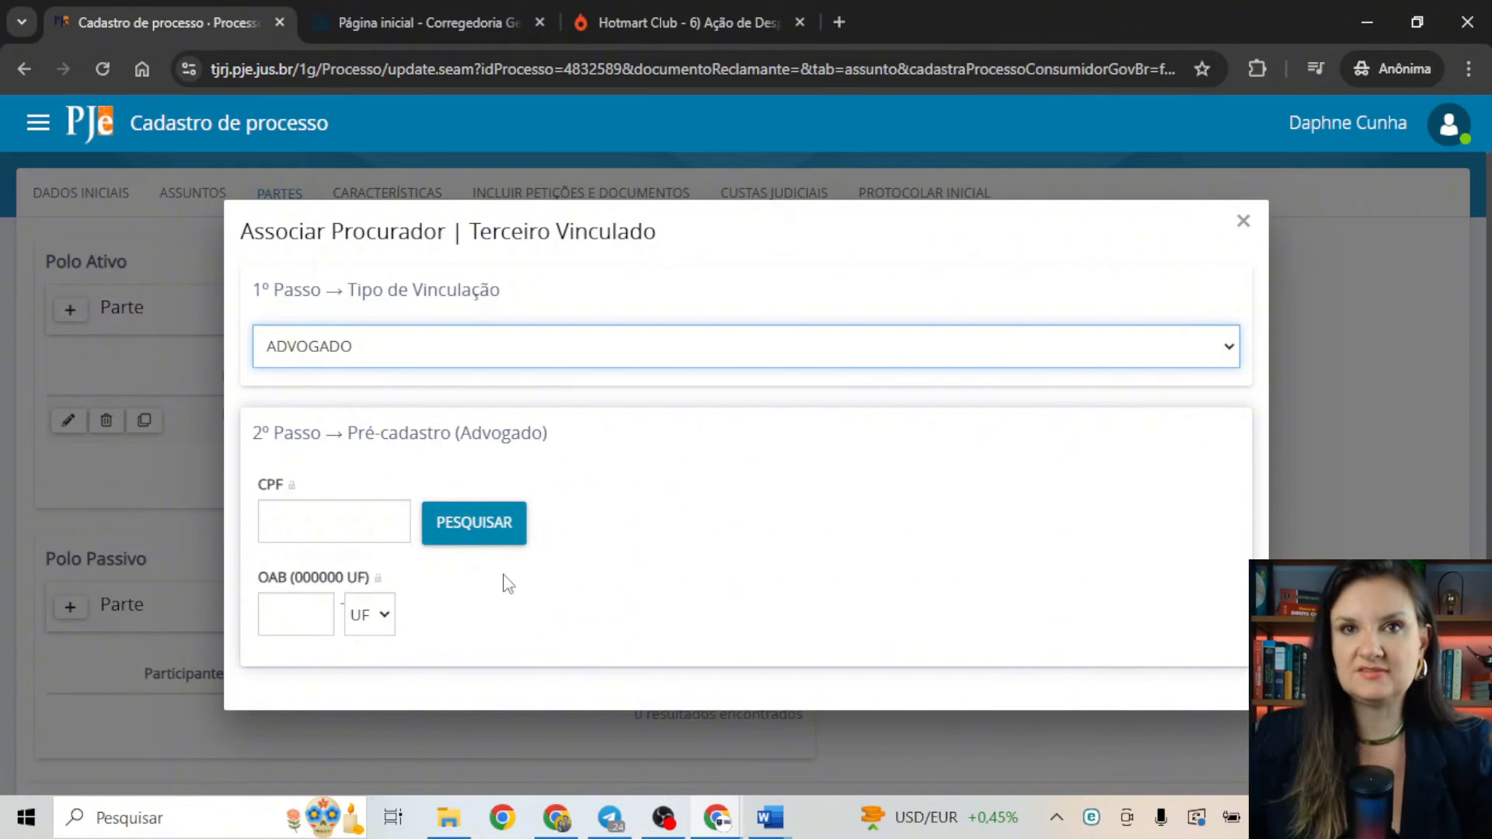
left_click(1243, 222)
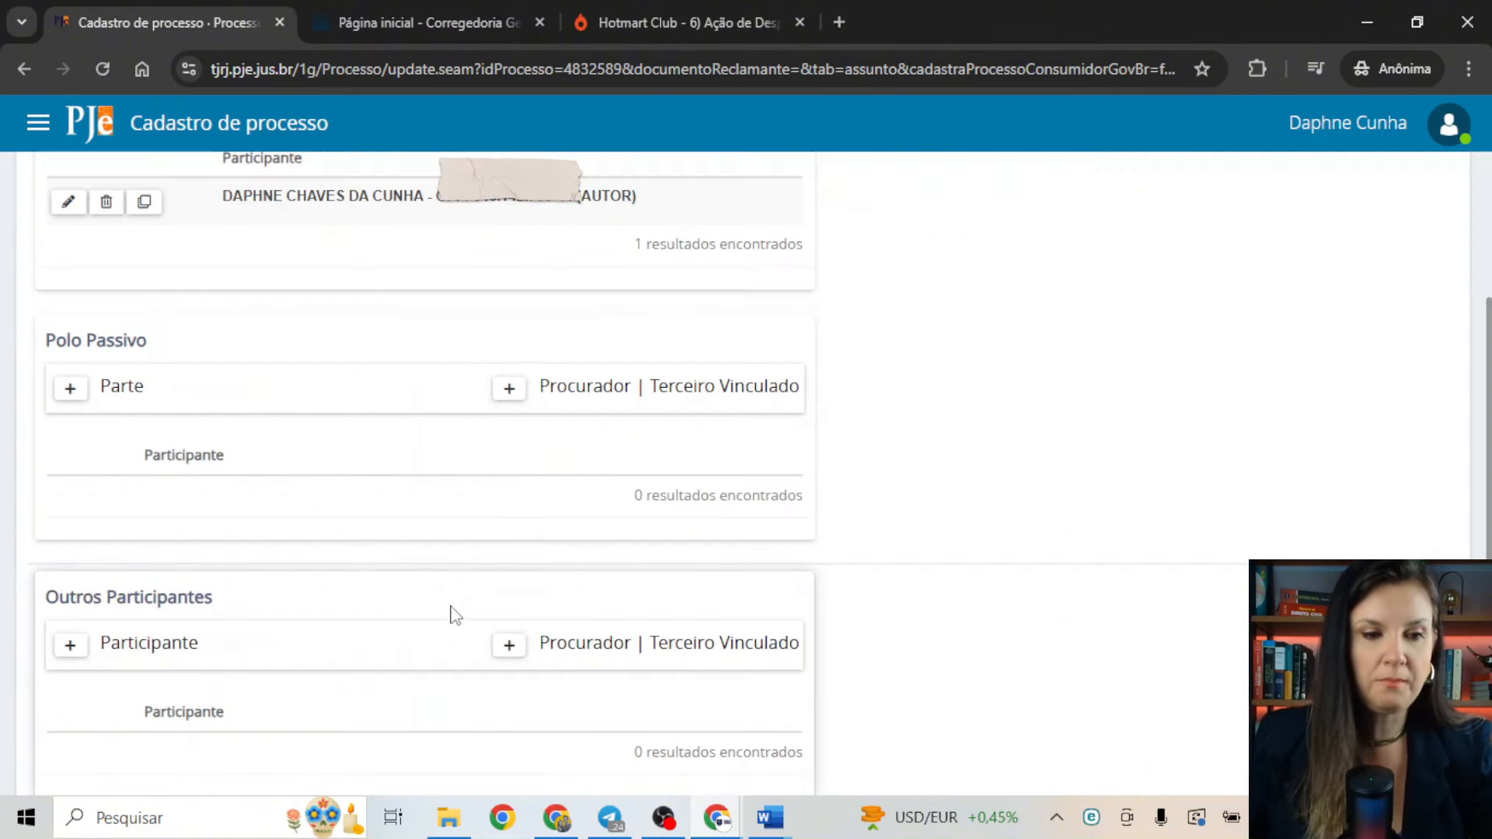
Start adding a party to the case's Polo Passivo with the party type RÉU
left_click(68, 389)
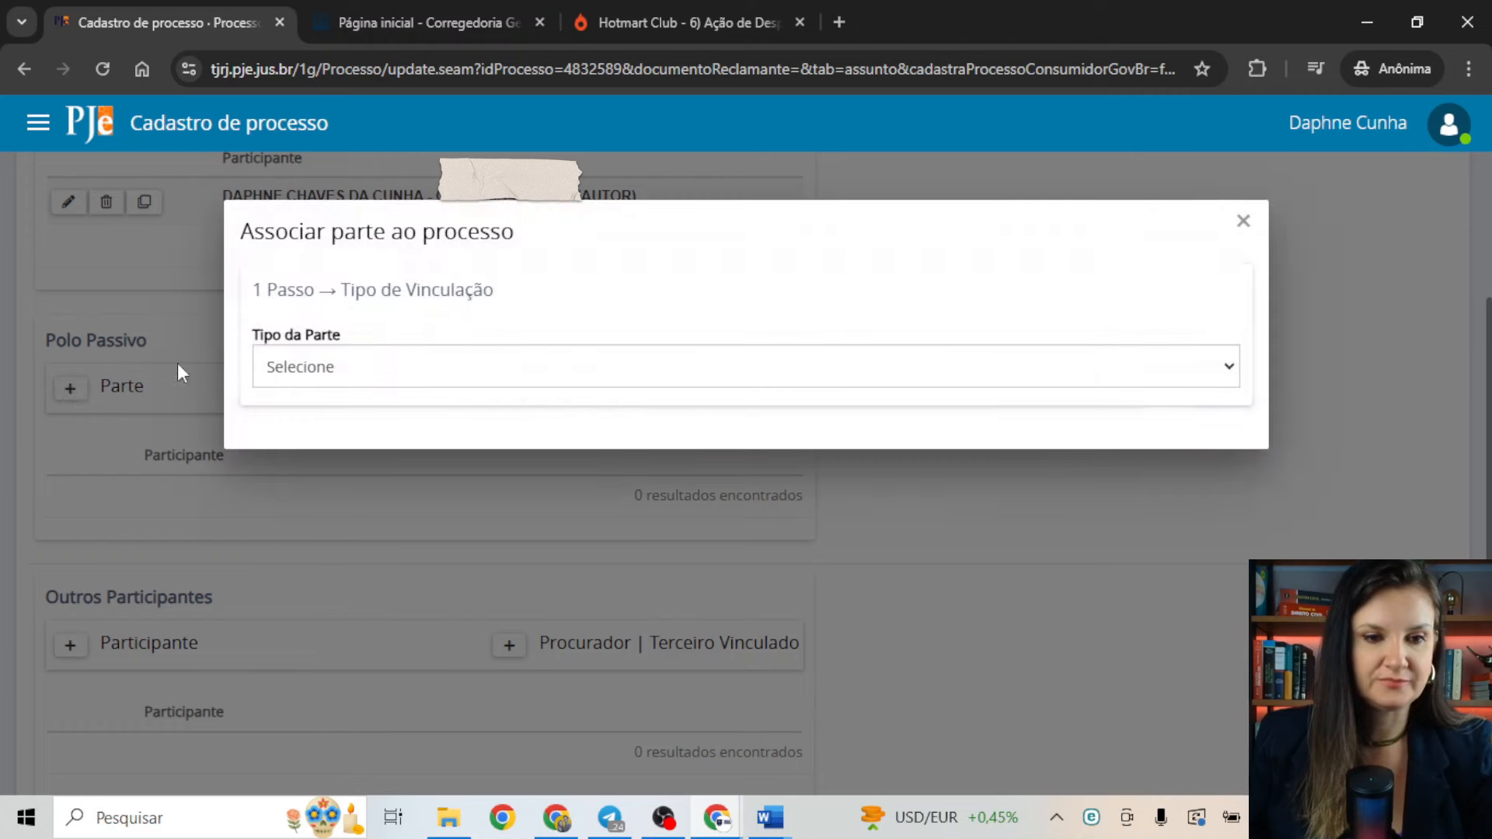
left_click(392, 367)
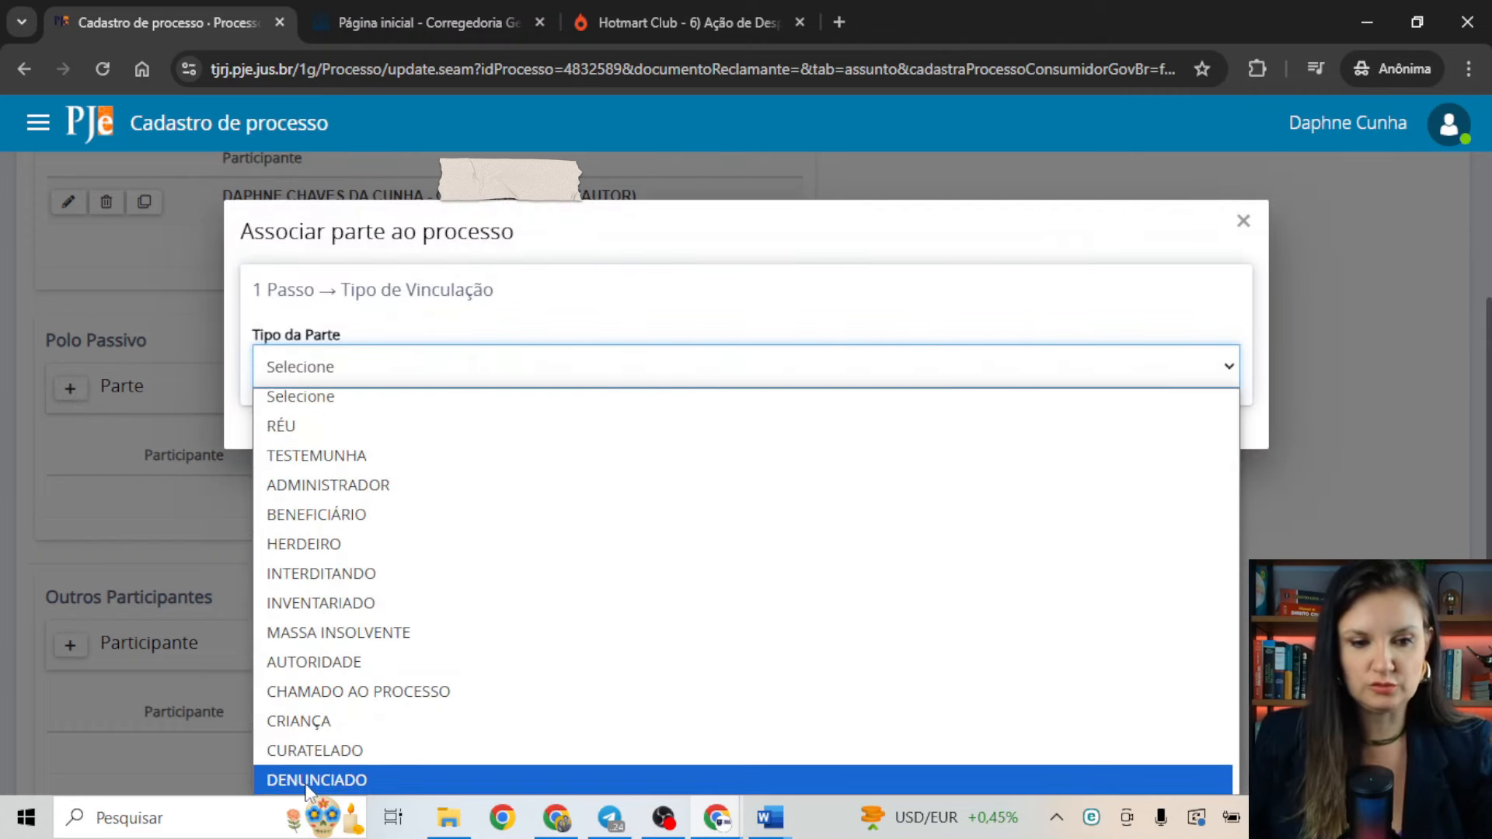
left_click(272, 435)
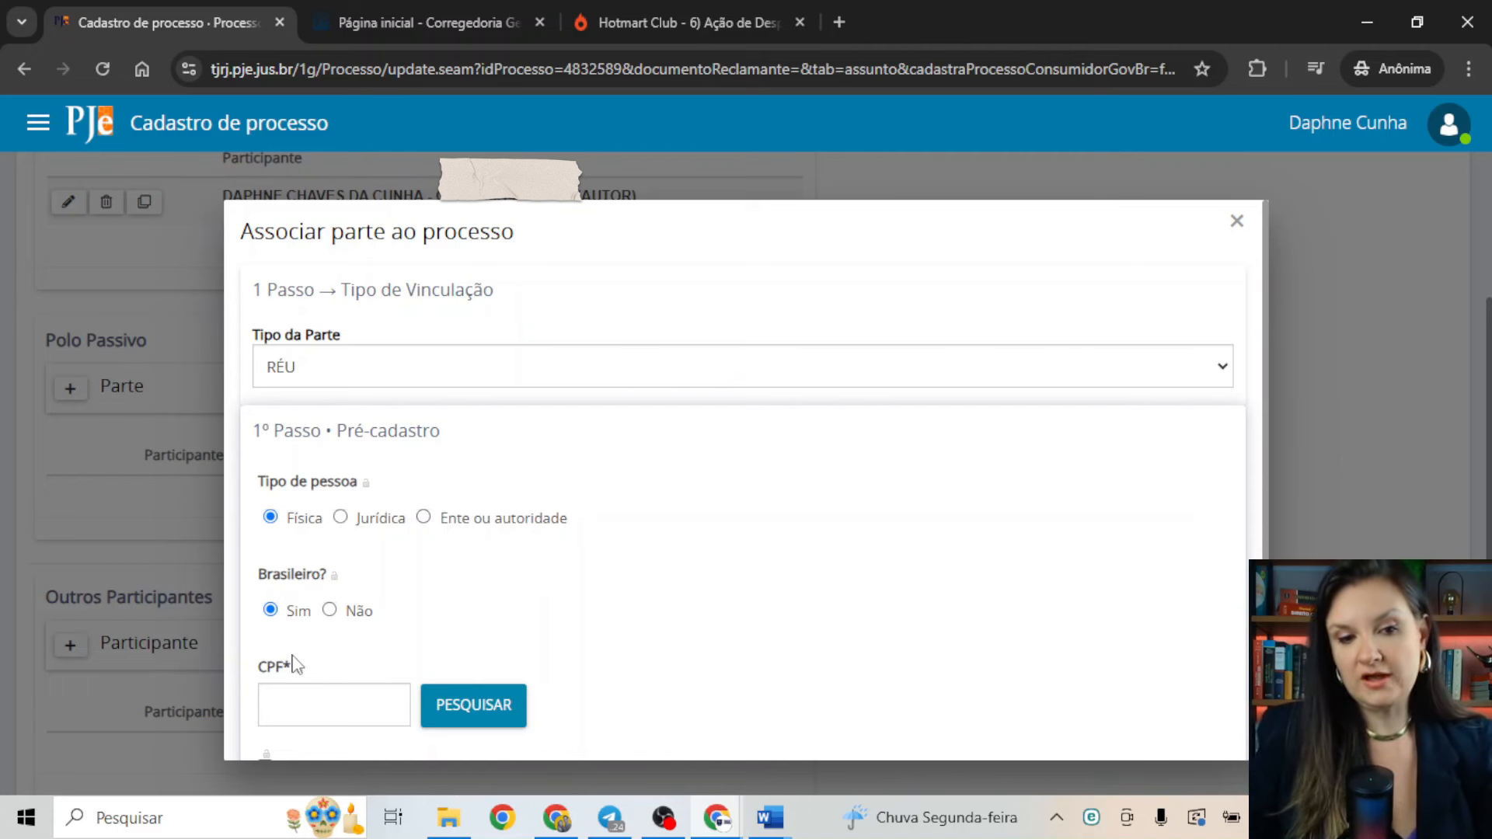
Mark the defendant, a natural person, as having no CPF and no other identifying document
scroll(454, 575, "down", 2)
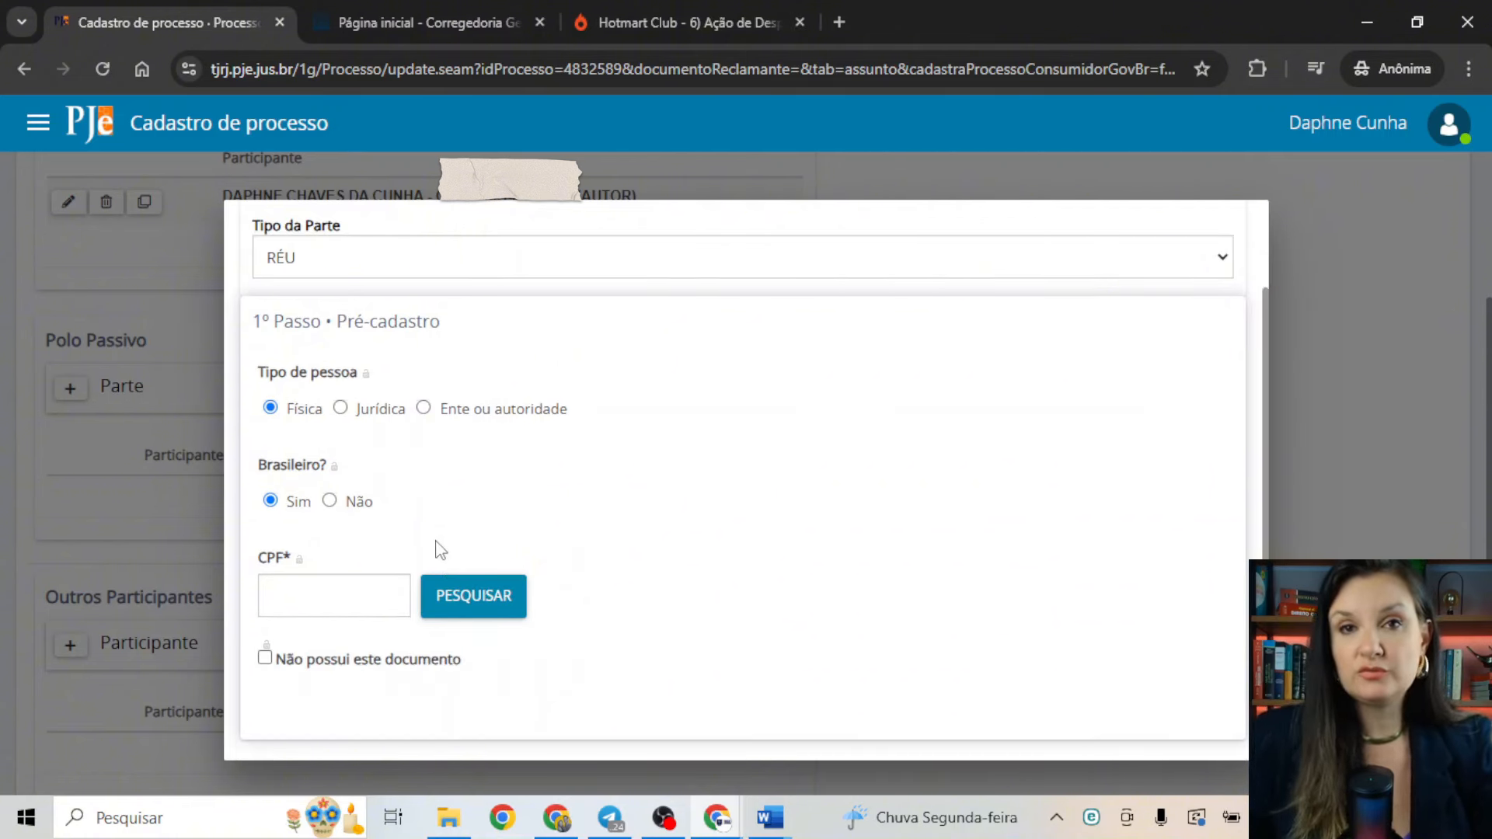
left_click(265, 659)
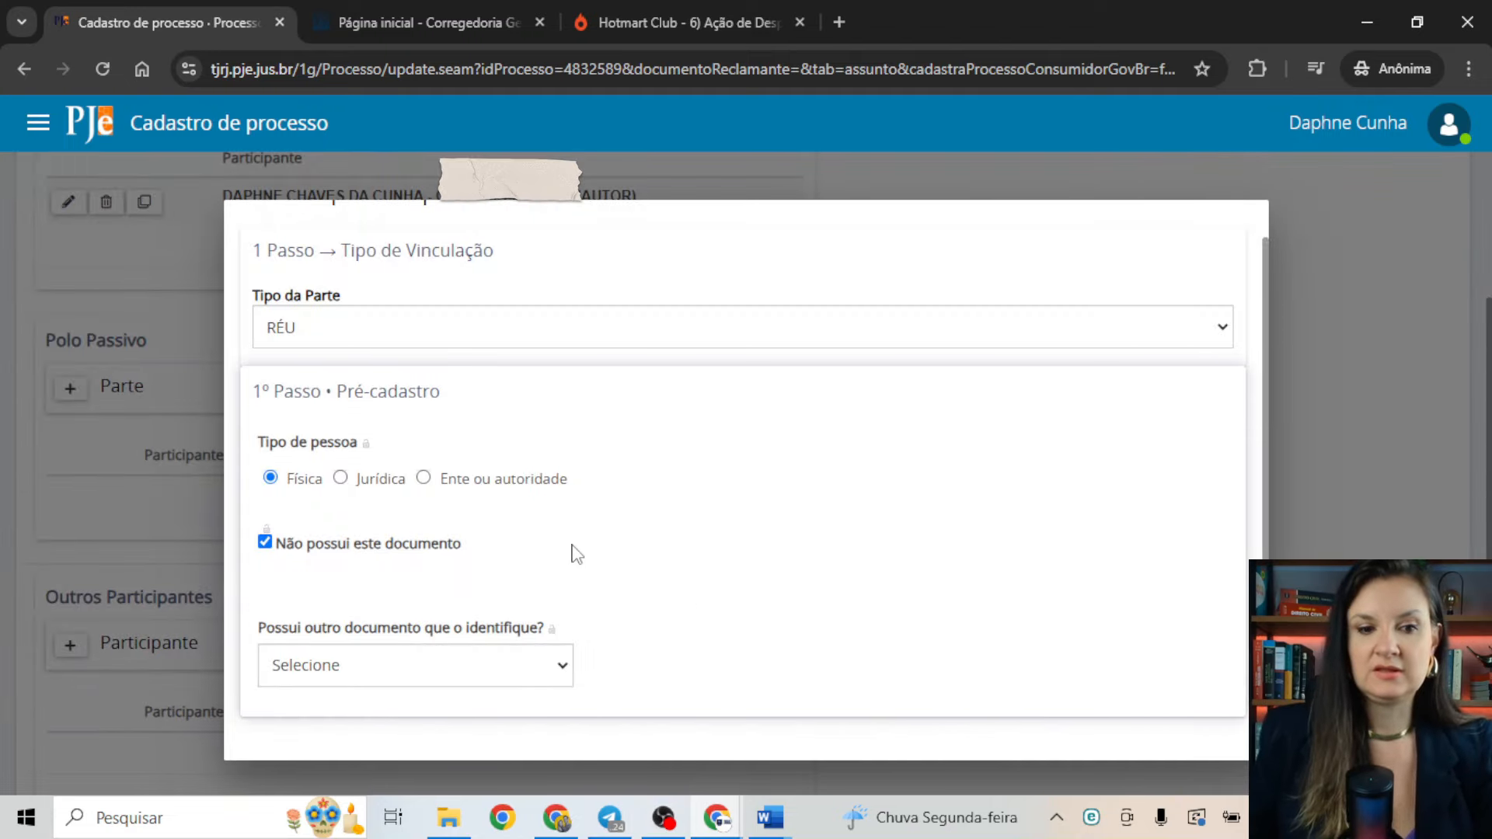
left_click(434, 665)
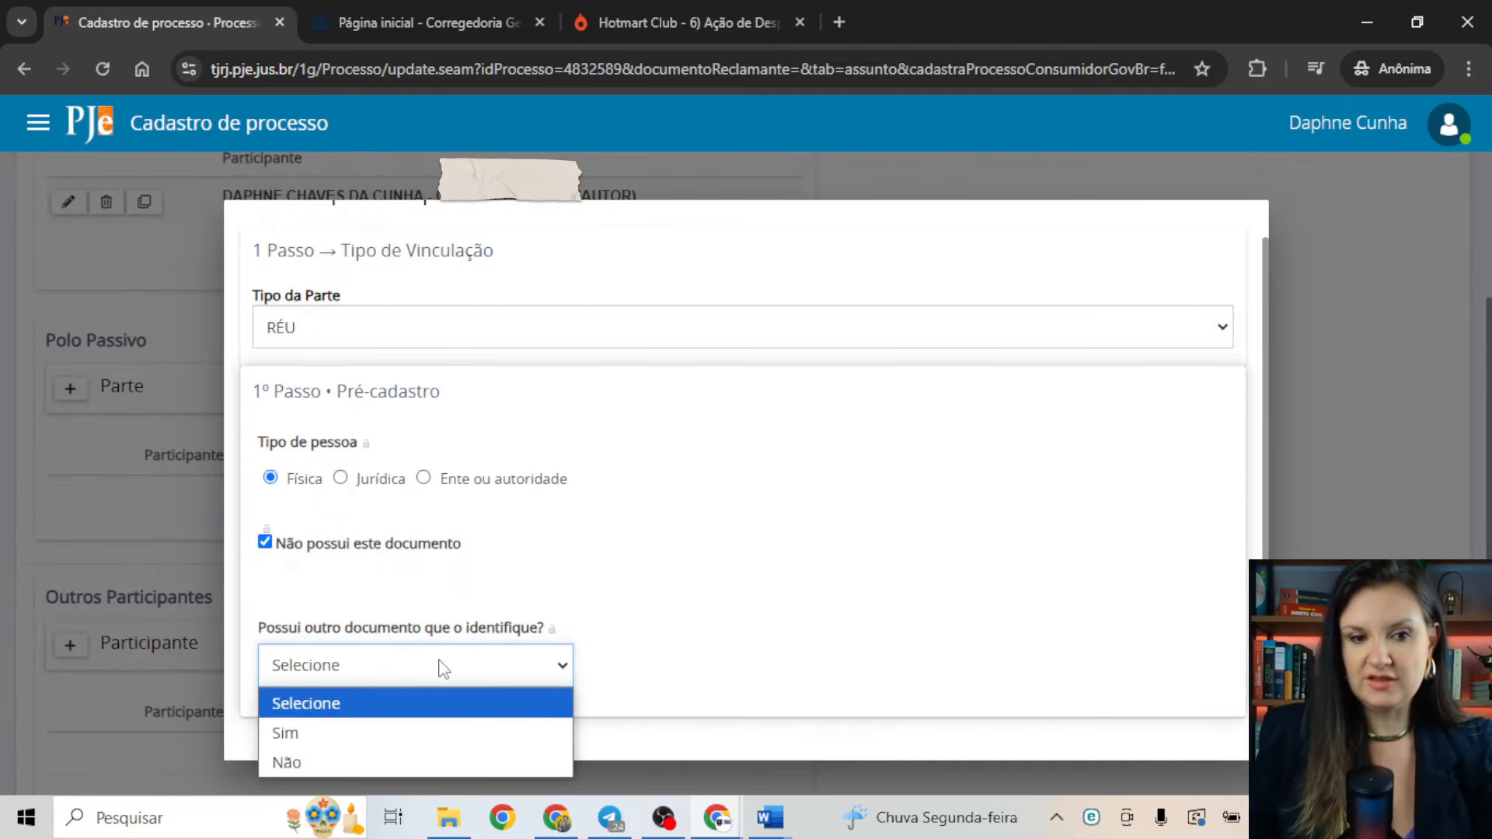
left_click(303, 760)
scroll(389, 683, "down", 2)
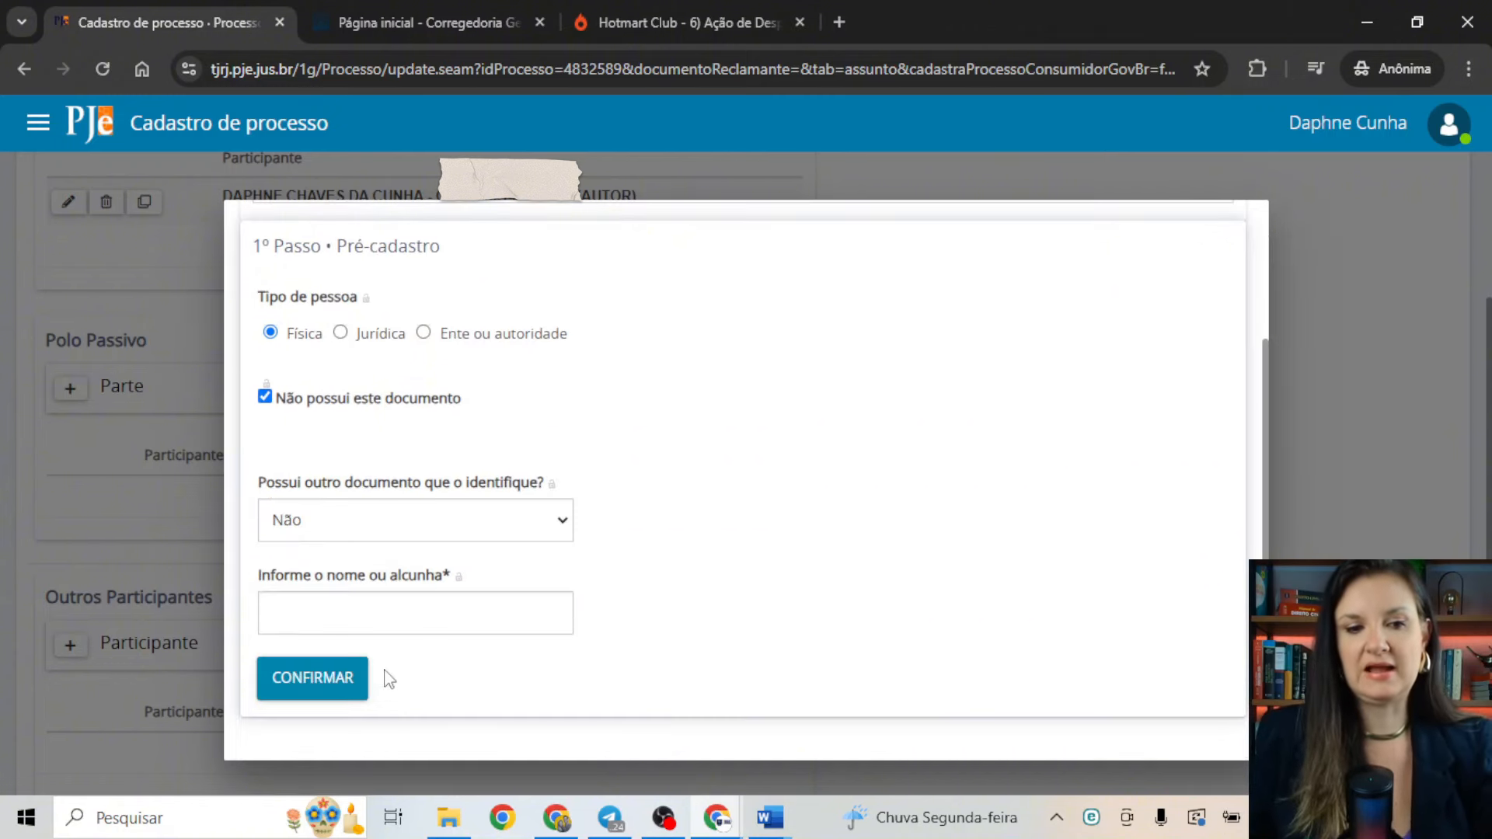
Enter the defendant's name and confirm the pre-registration
left_click(339, 619)
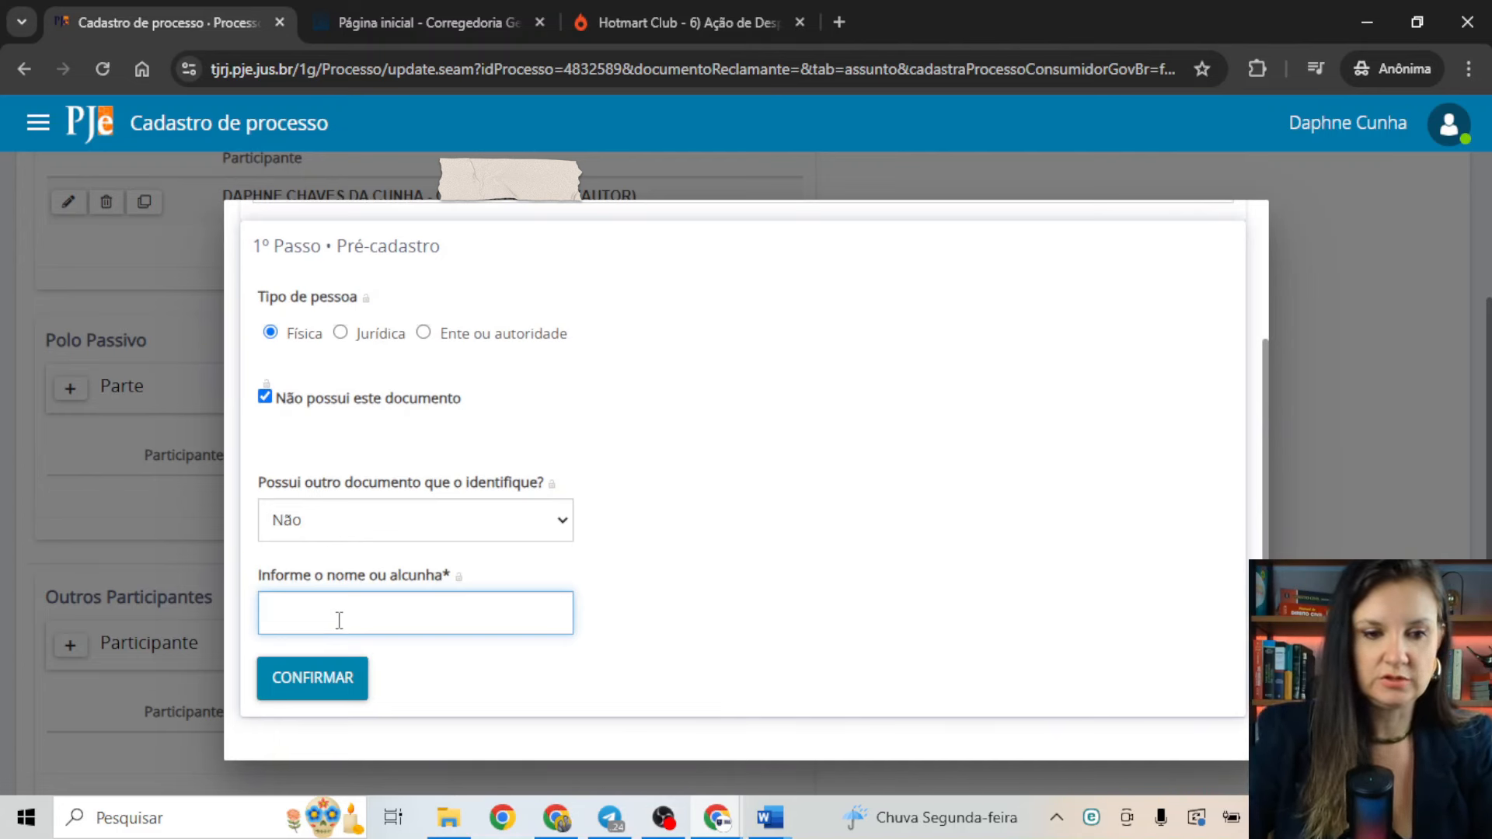
type("JOÃ")
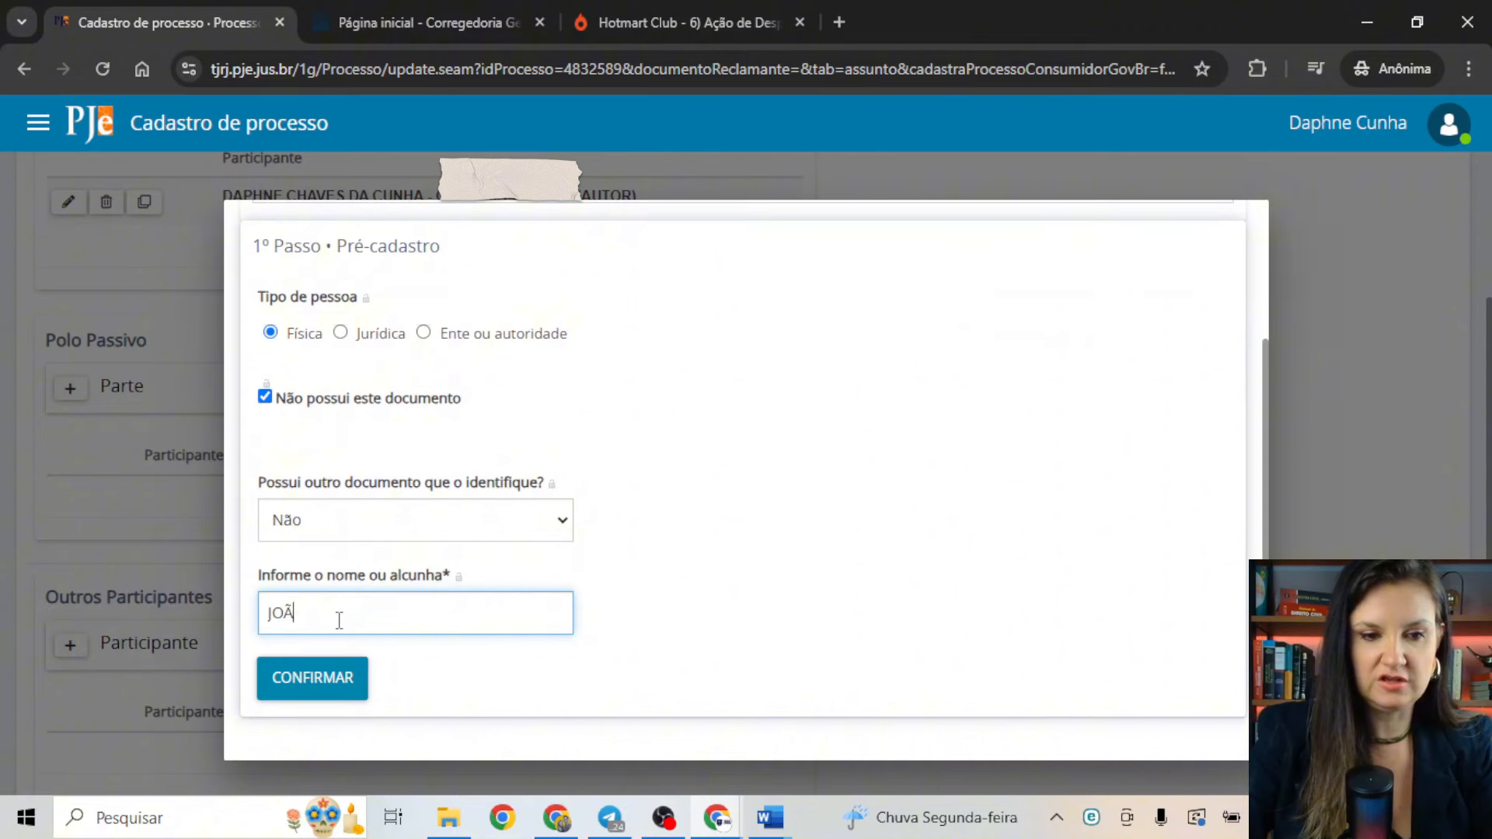
type("O DA SILVA")
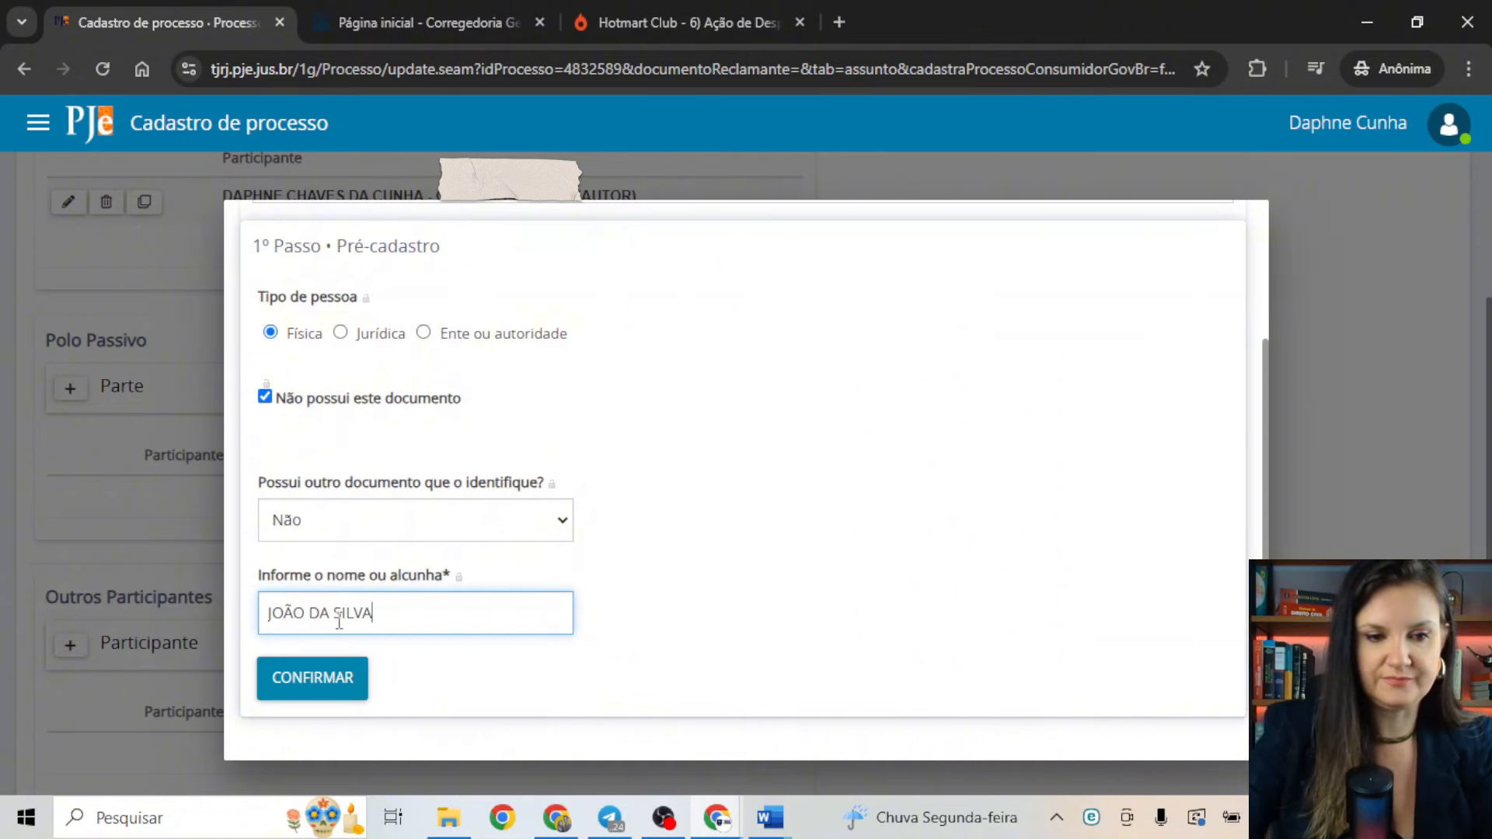
left_click(324, 678)
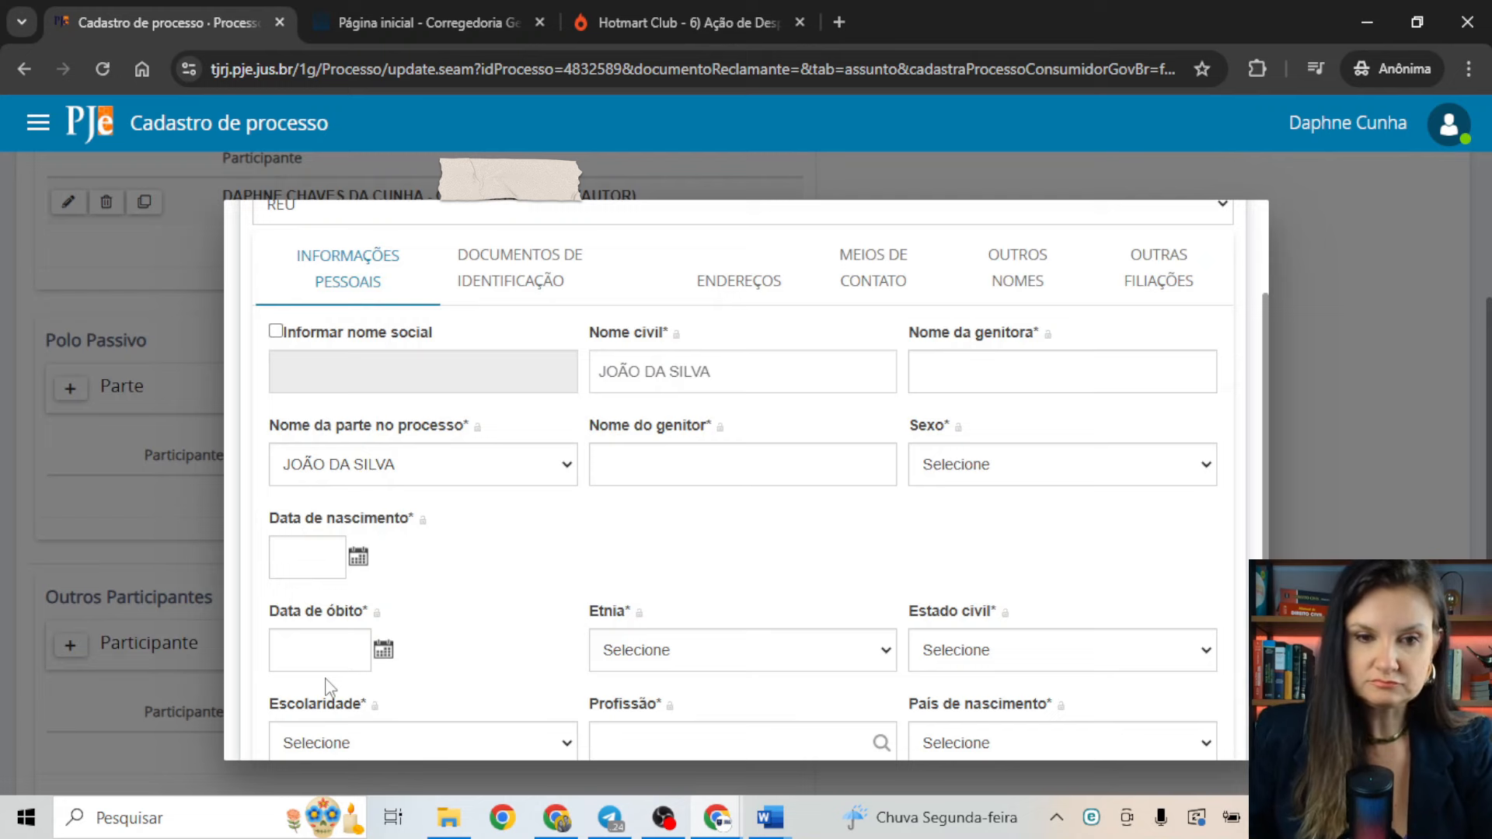
Examine the defendant's personal information and identification document fields
scroll(611, 398, "down", 3)
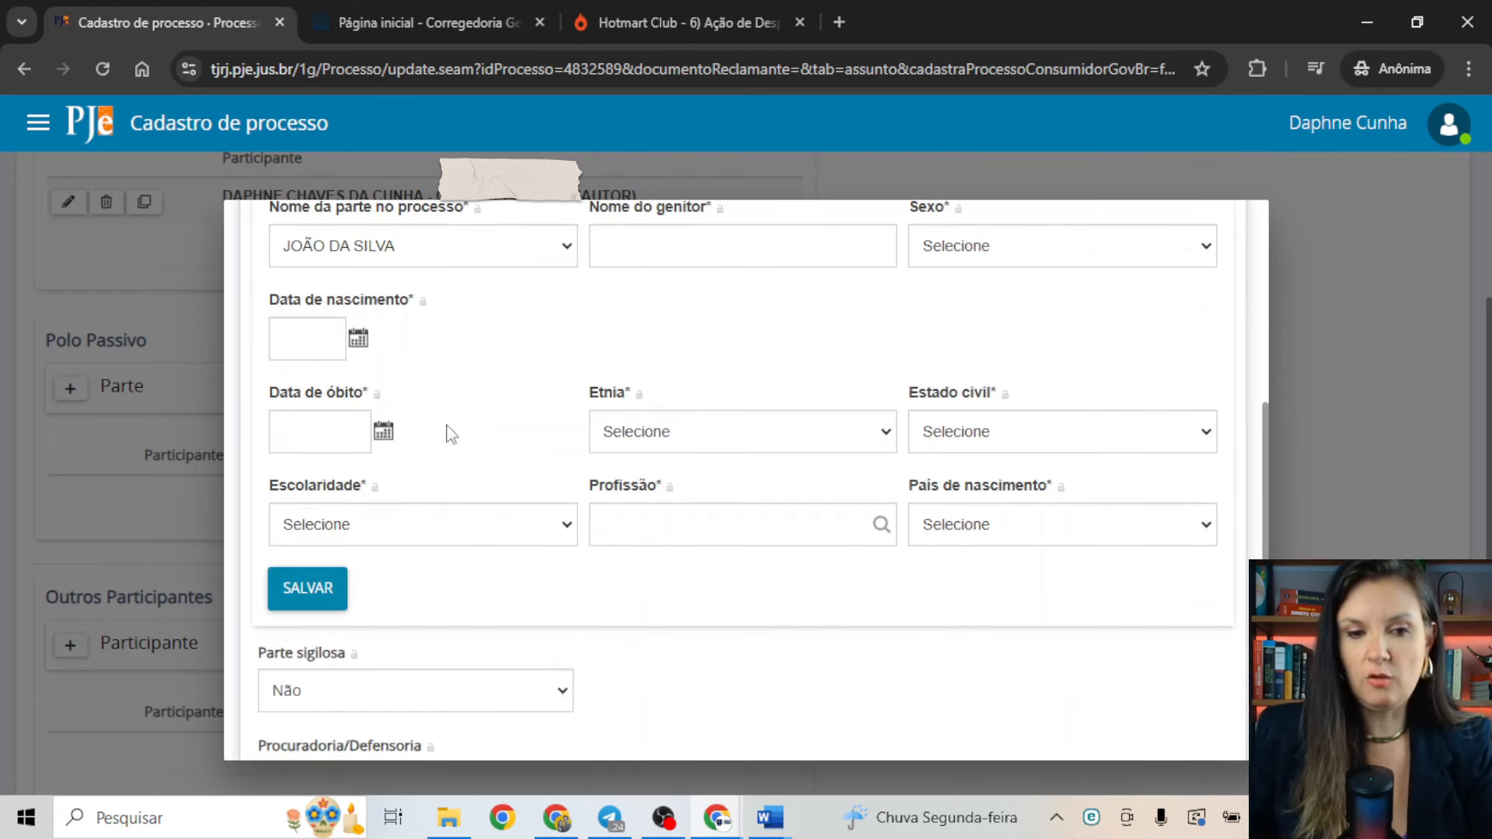
scroll(521, 467, "down", 2)
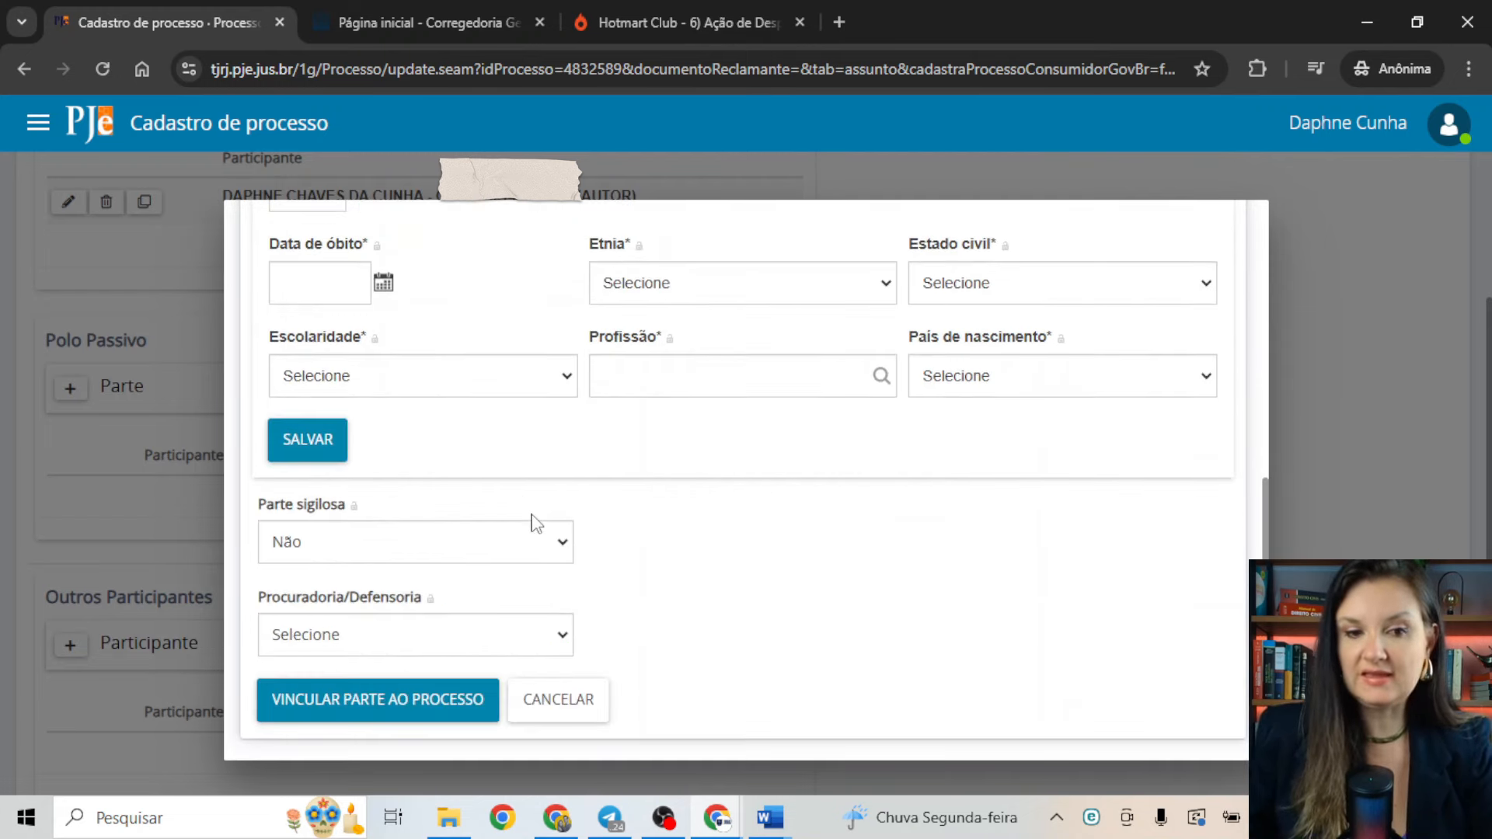
scroll(536, 522, "up", 5)
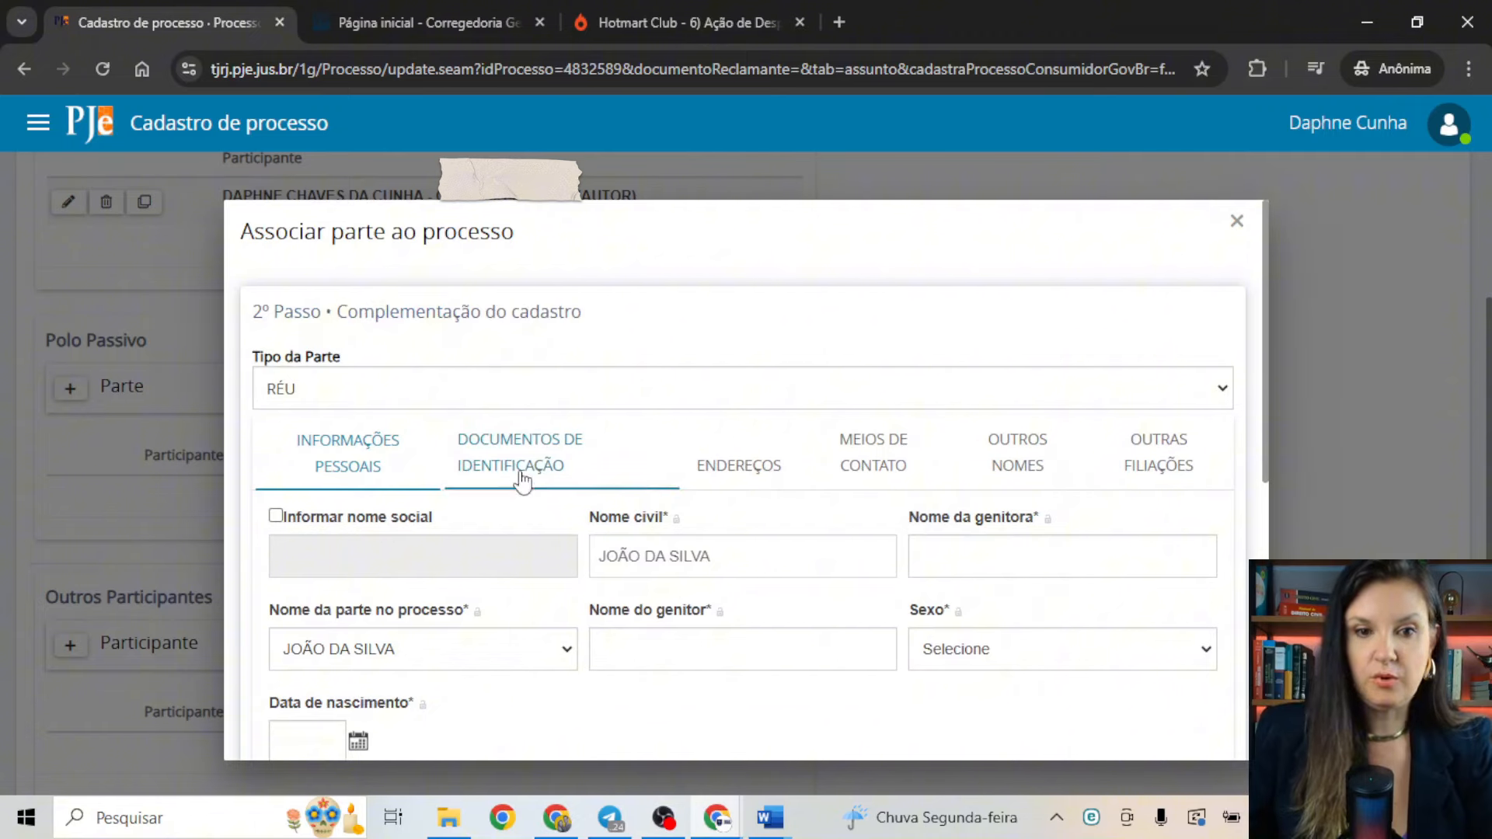
left_click(527, 475)
scroll(563, 533, "down", 4)
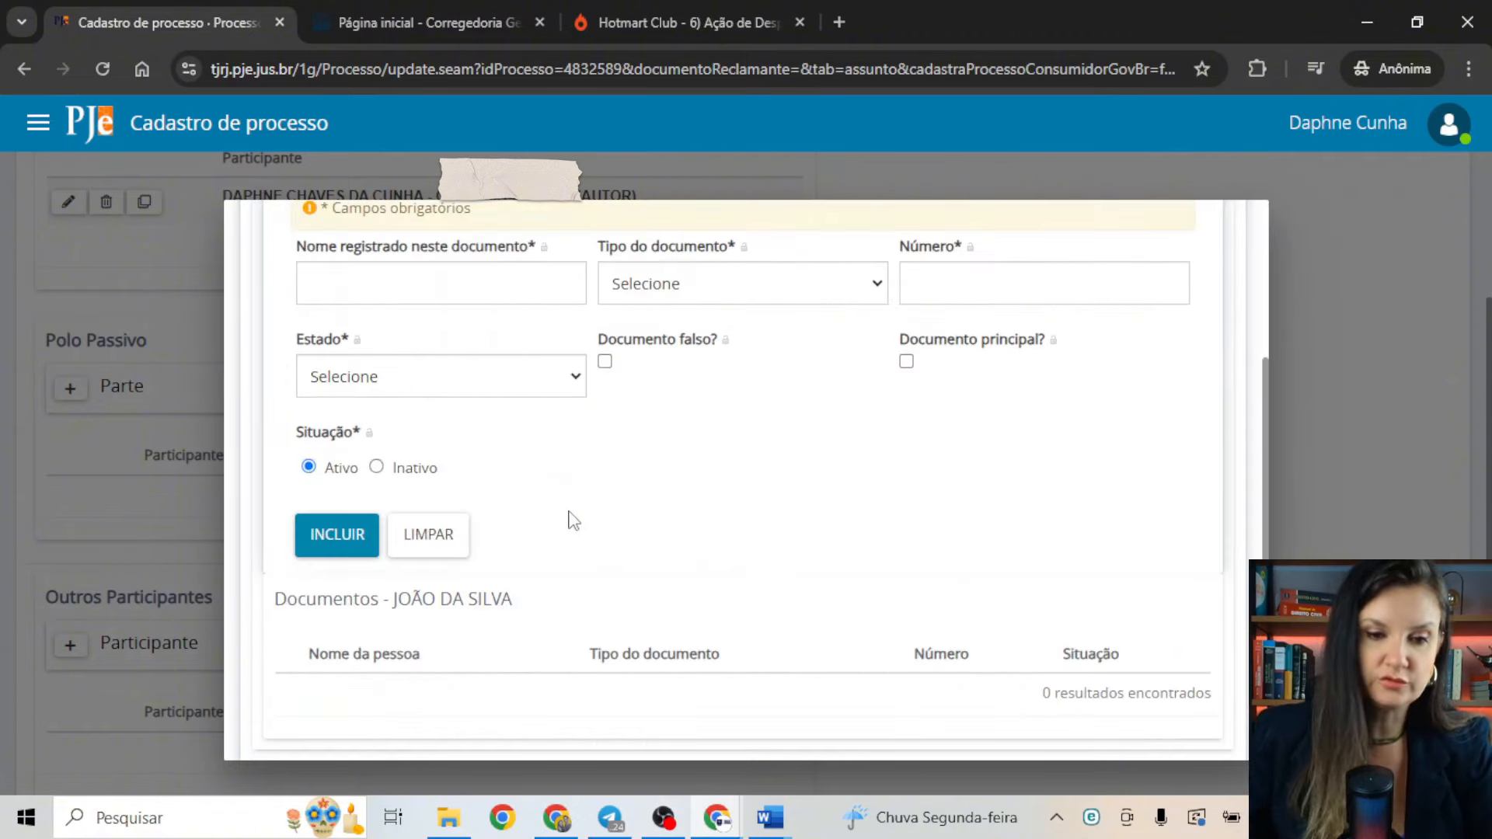
scroll(722, 404, "up", 4)
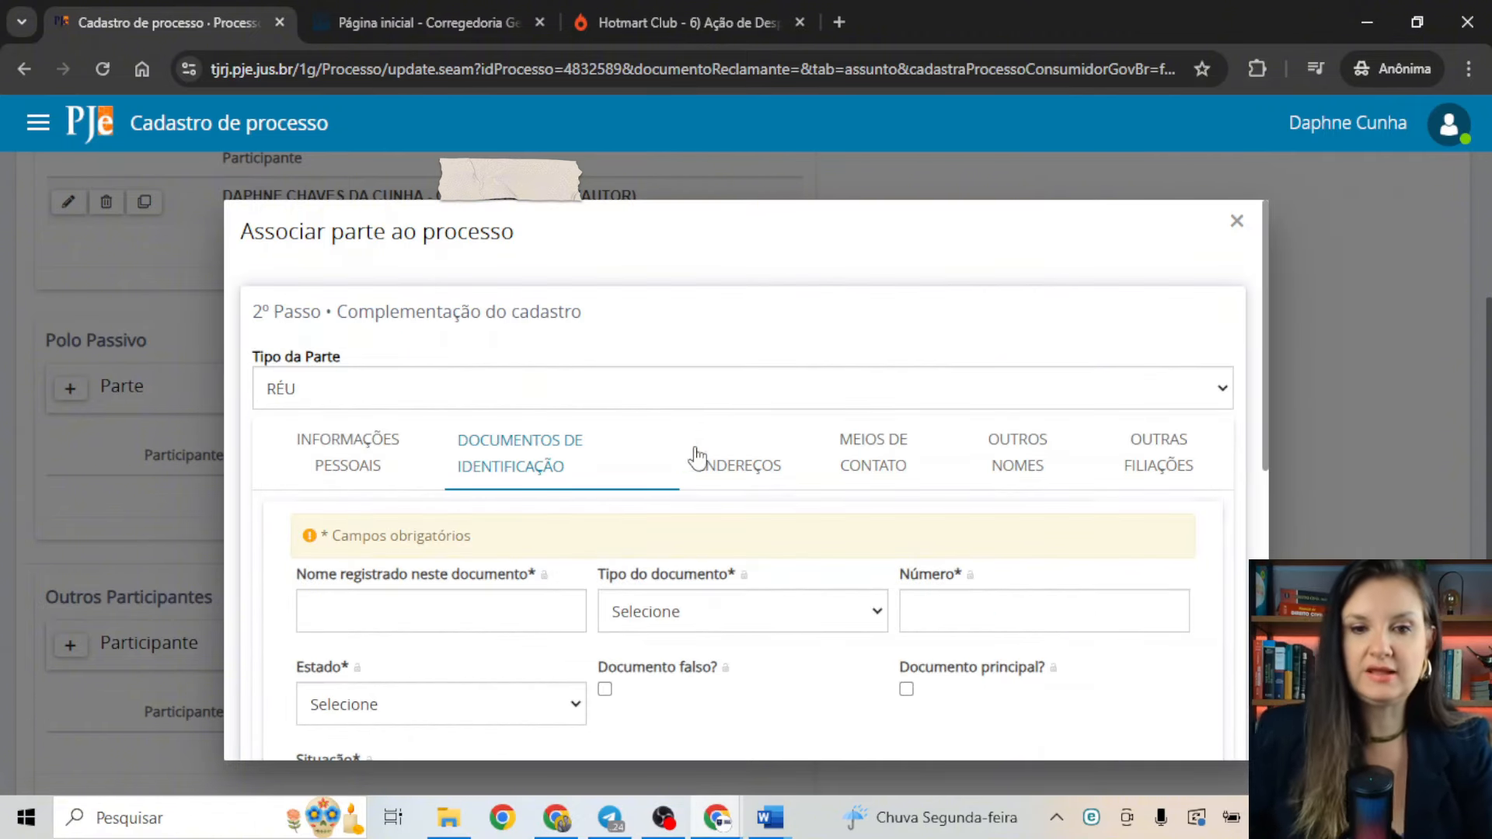
Fill in a new address for the defendant by looking up the postal code
left_click(704, 469)
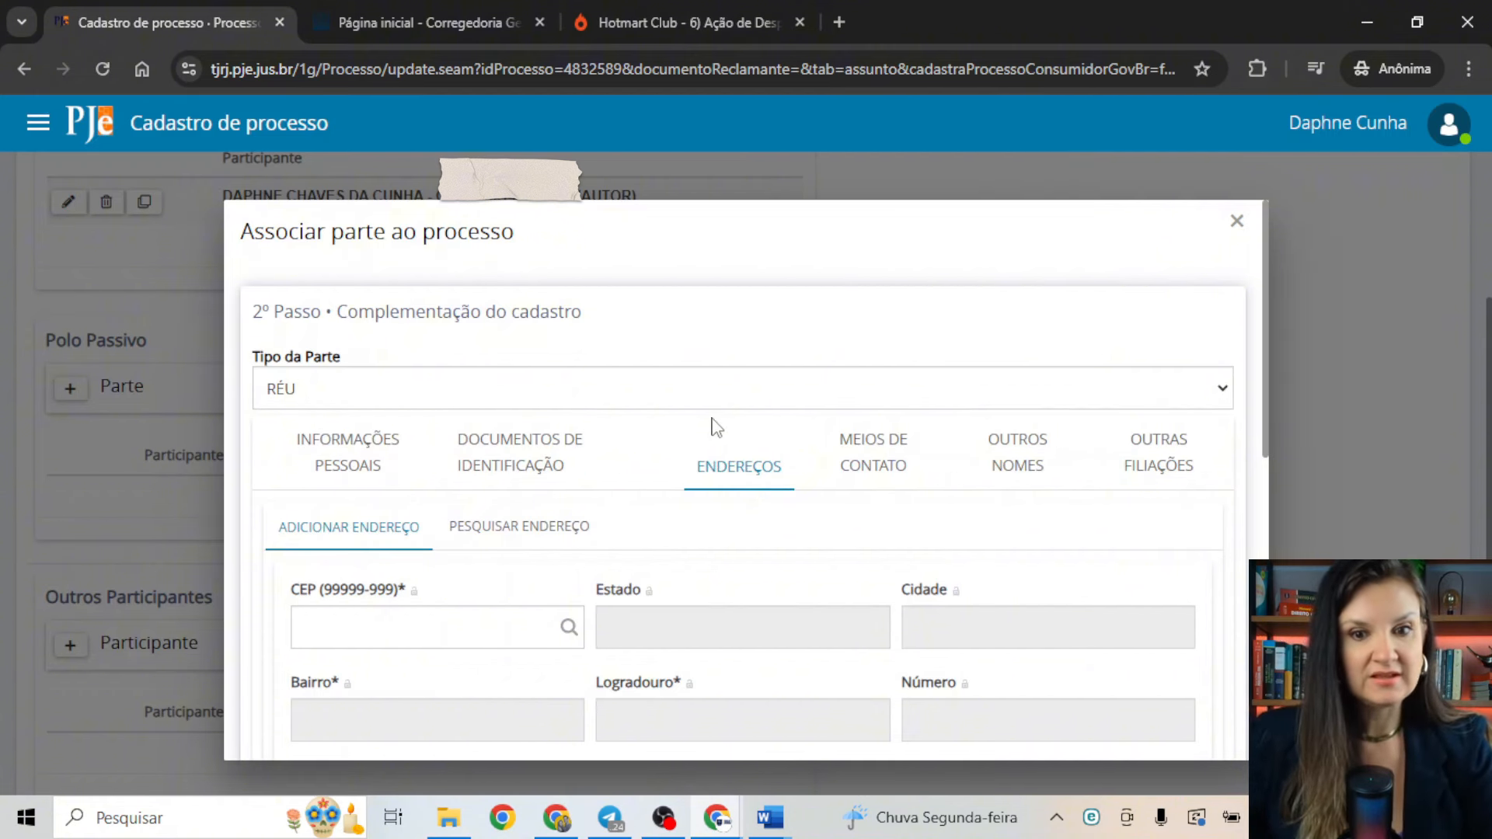
scroll(703, 447, "down", 5)
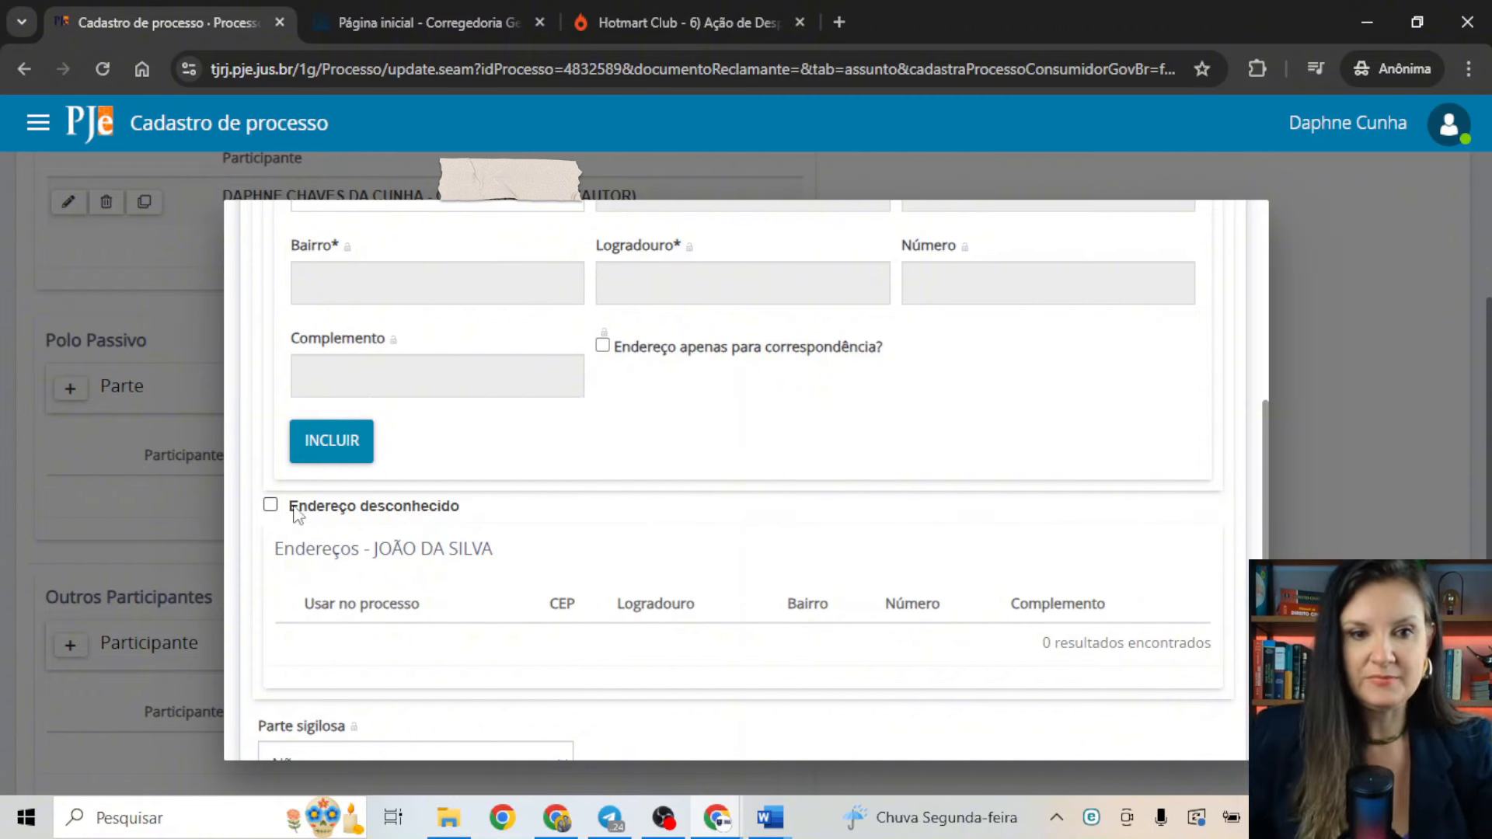
scroll(466, 525, "up", 4)
left_click(345, 527)
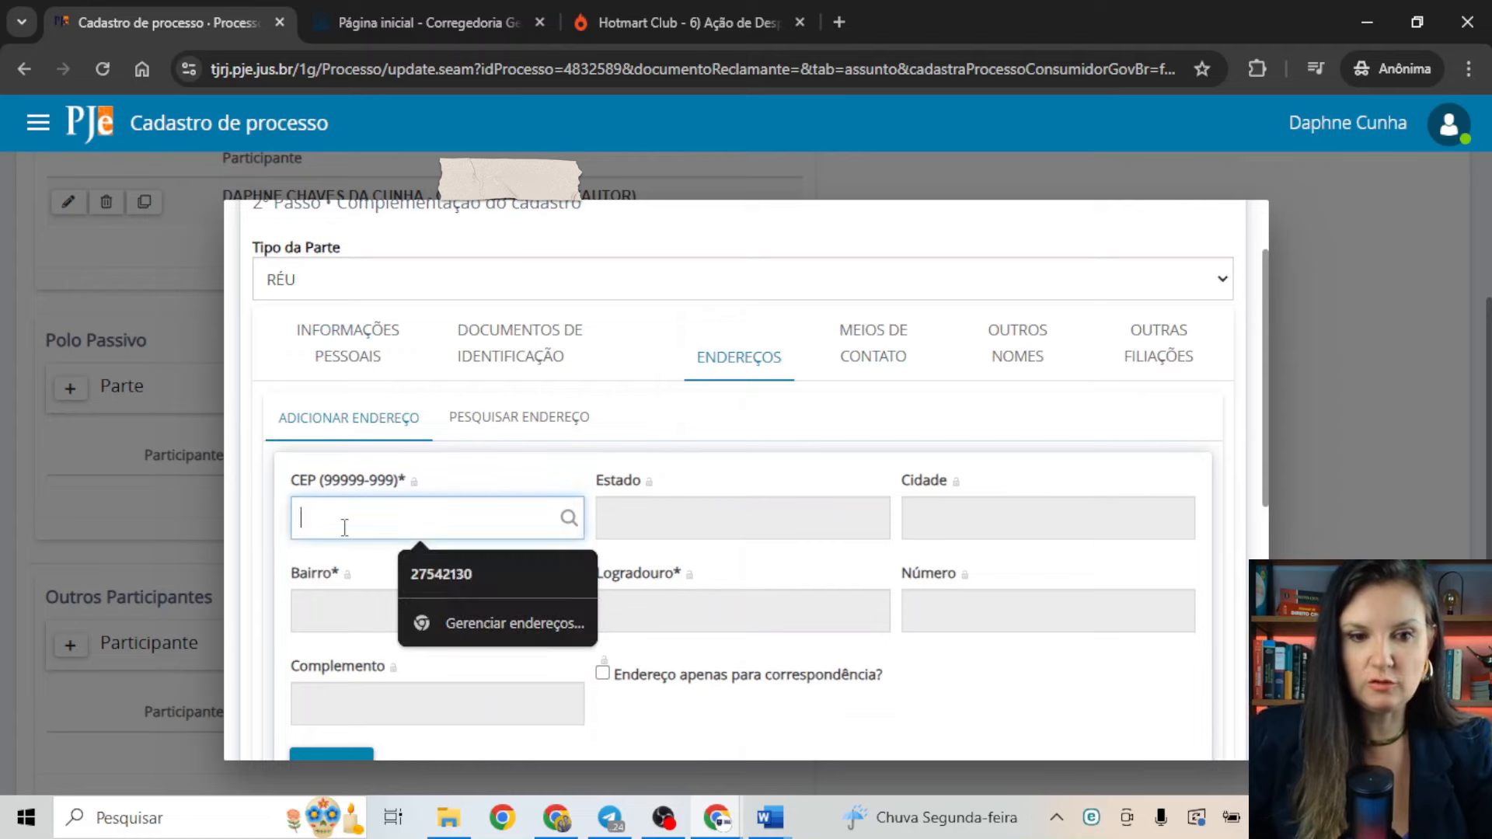
left_click(455, 570)
left_click(652, 527)
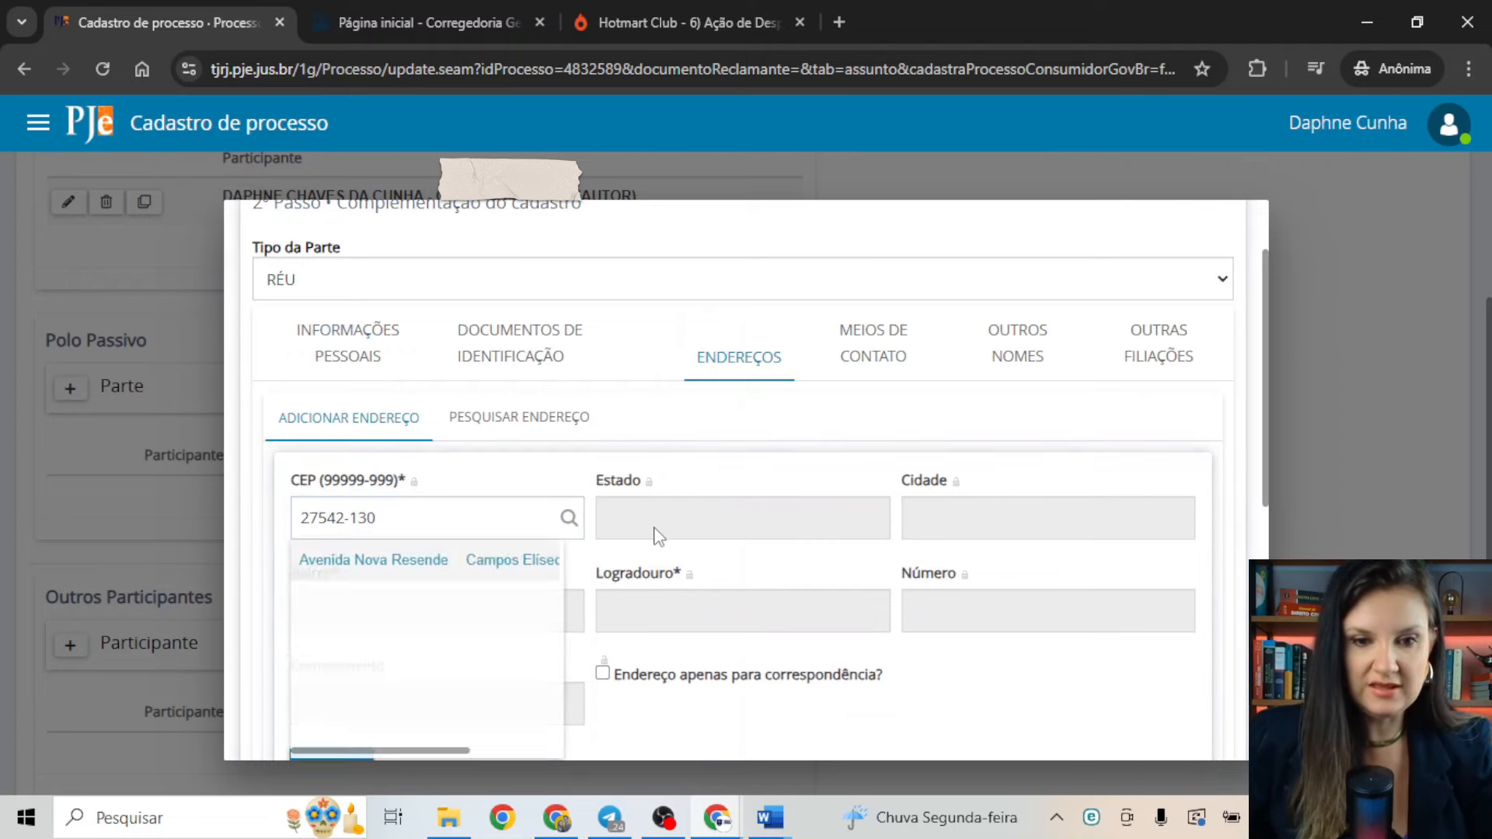
left_click(394, 519)
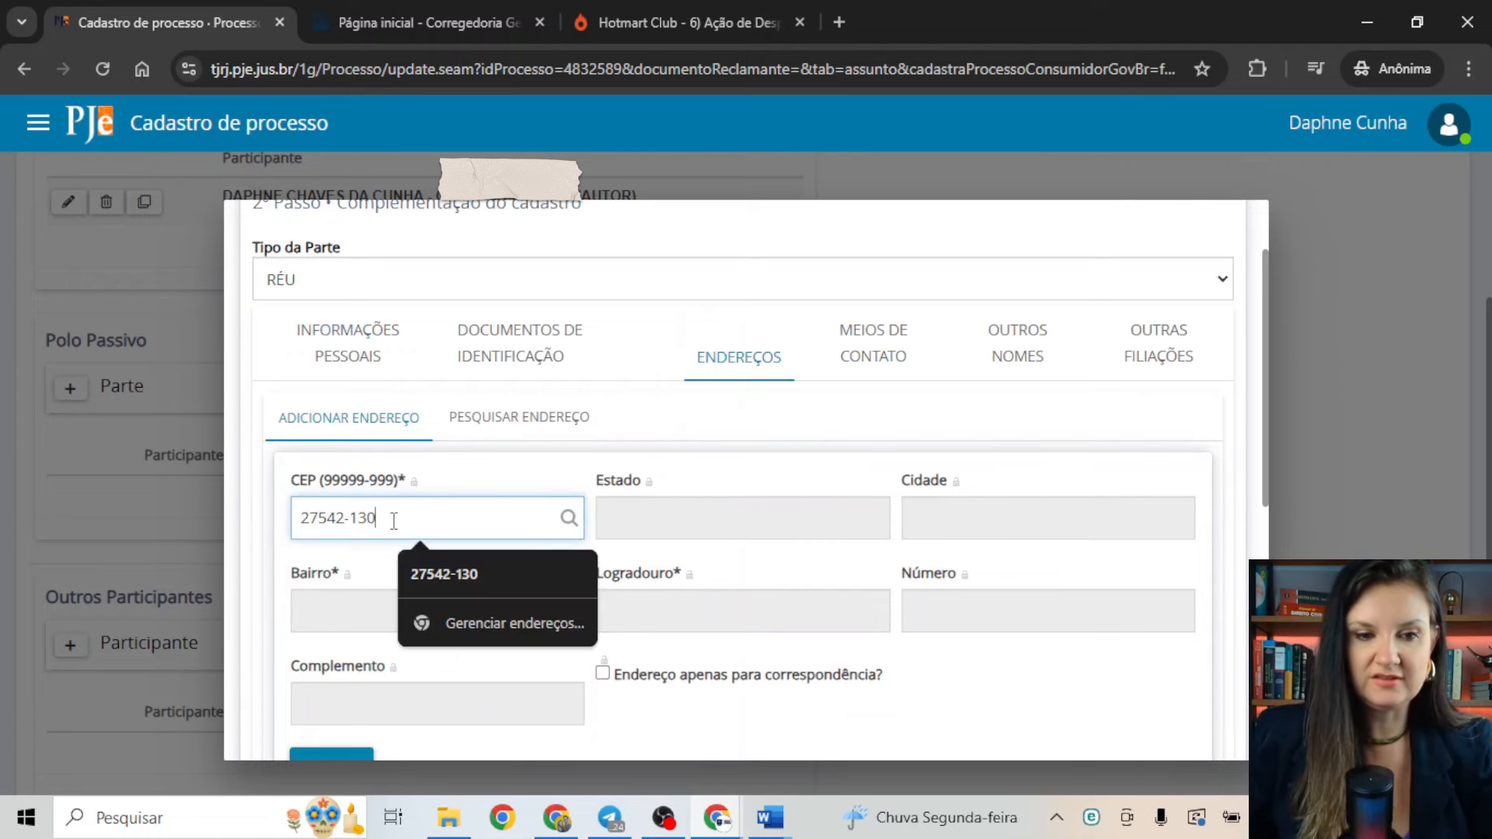
left_click(439, 576)
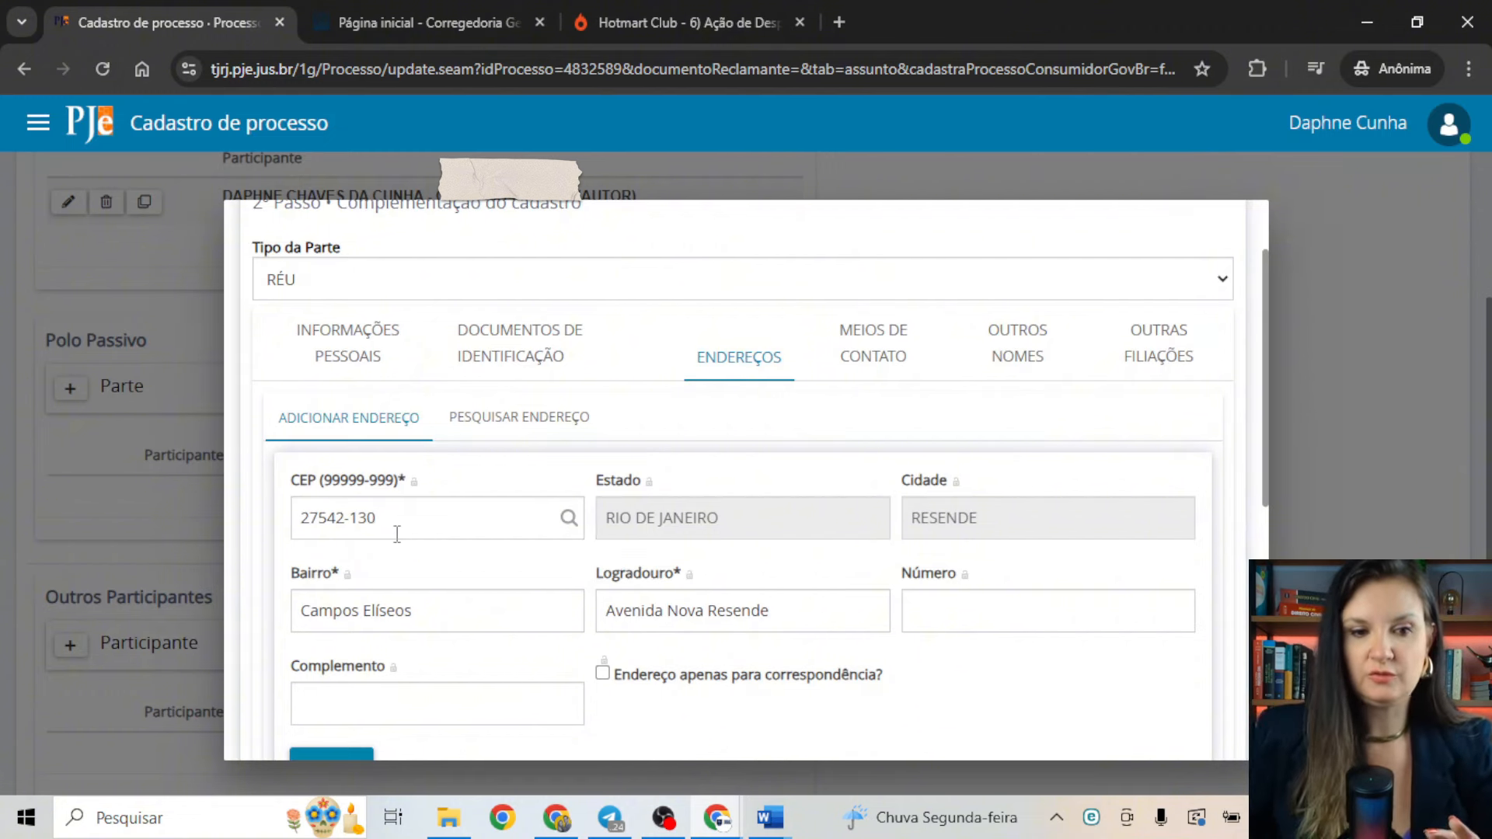
Complete the defendant's address with the street number, include it in the record, and link the defendant to the case
scroll(396, 529, "down", 3)
left_click(911, 392)
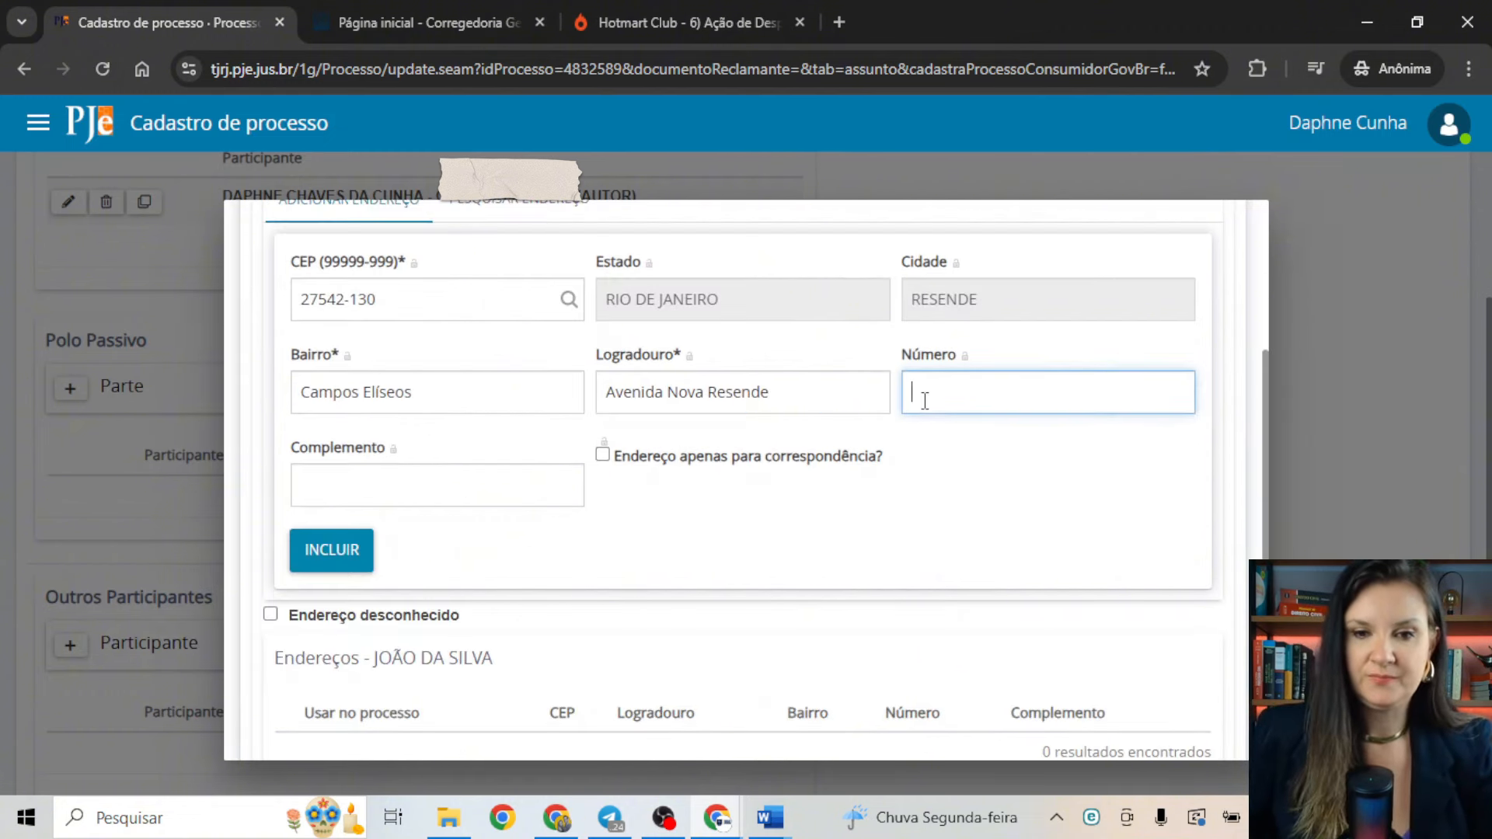
type("11")
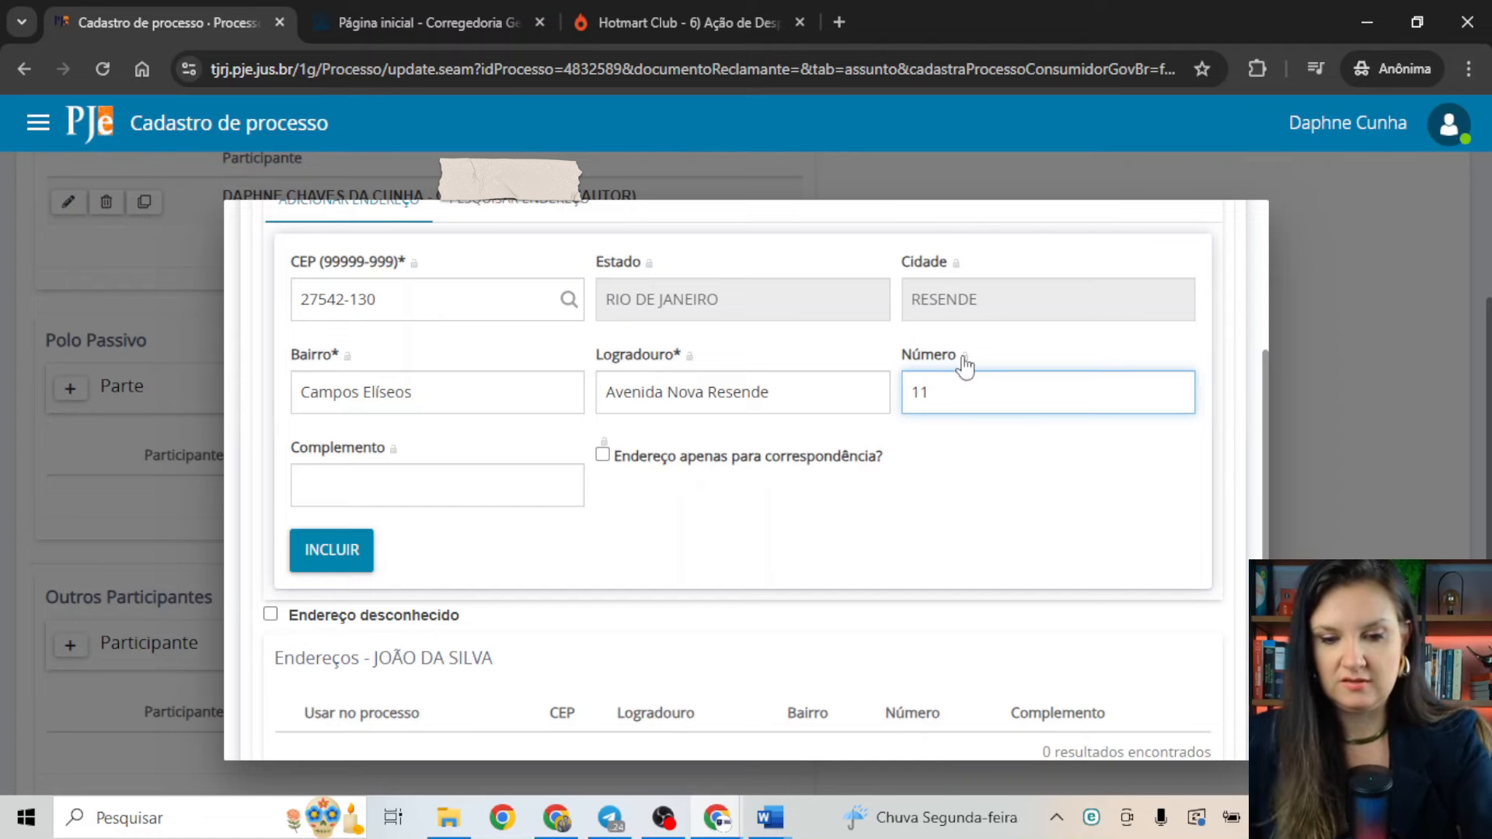
type("0")
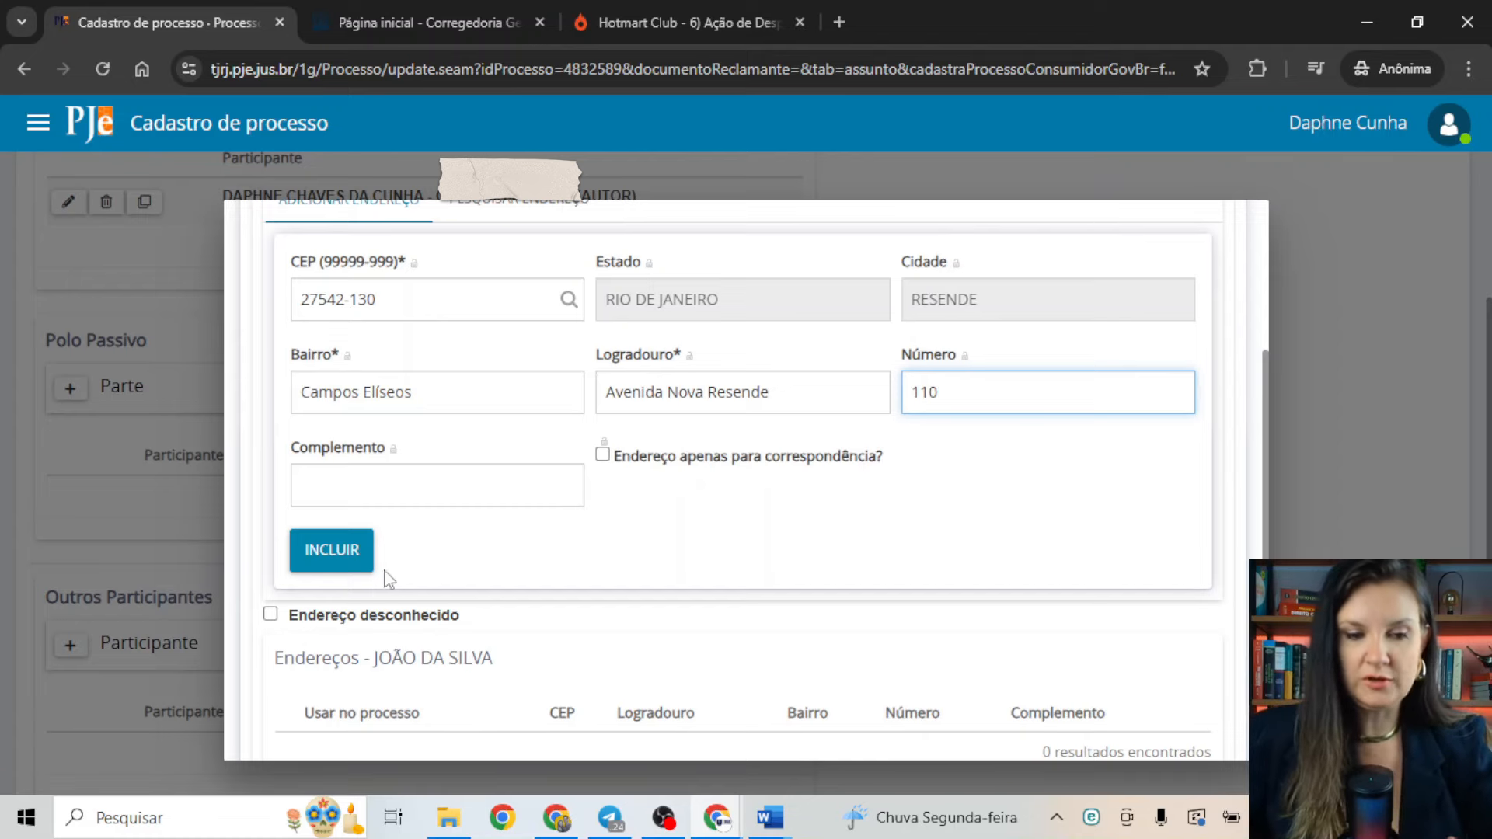
left_click(366, 556)
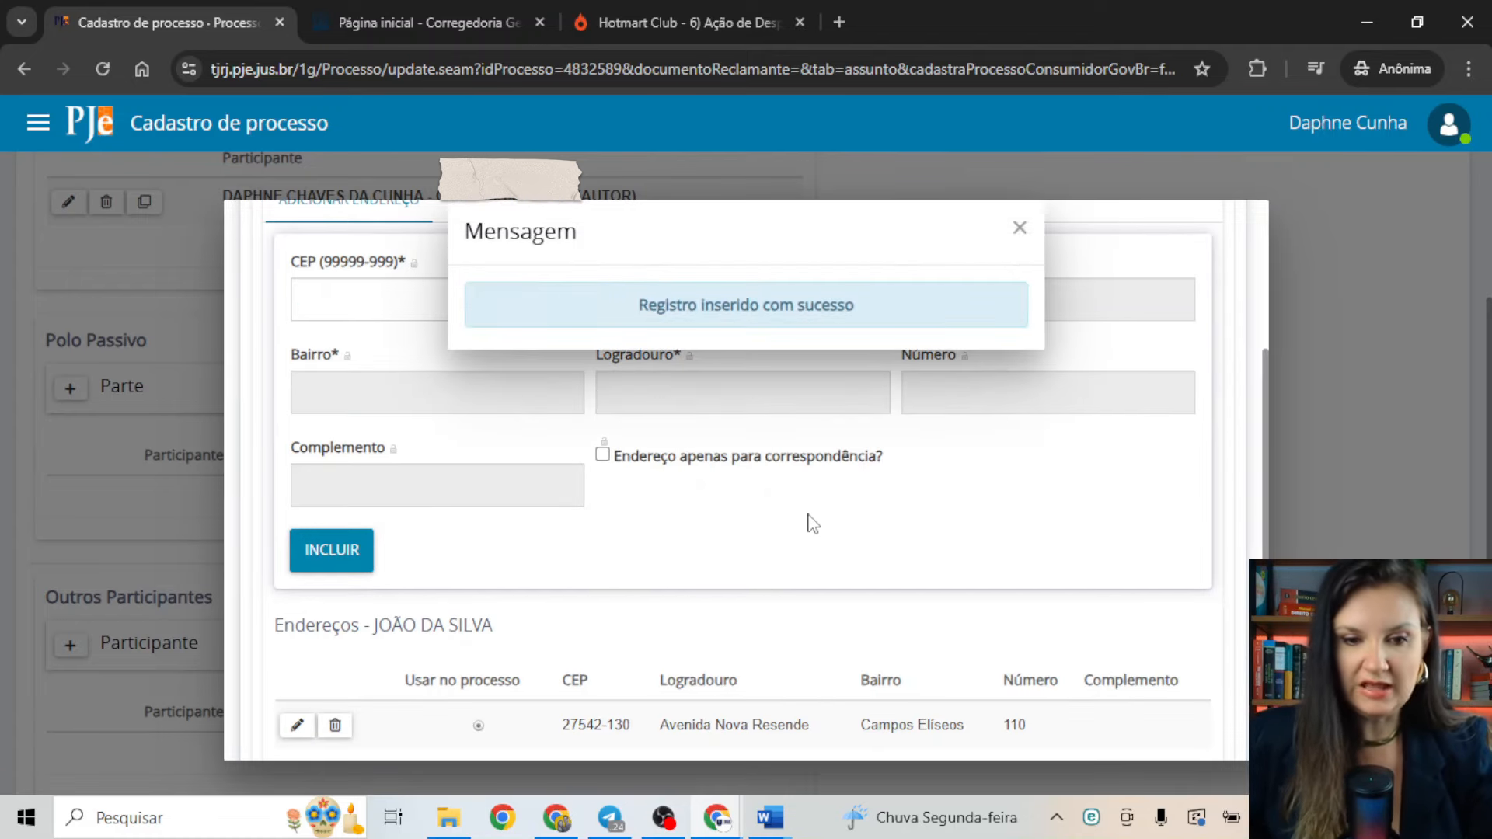
scroll(747, 545, "down", 5)
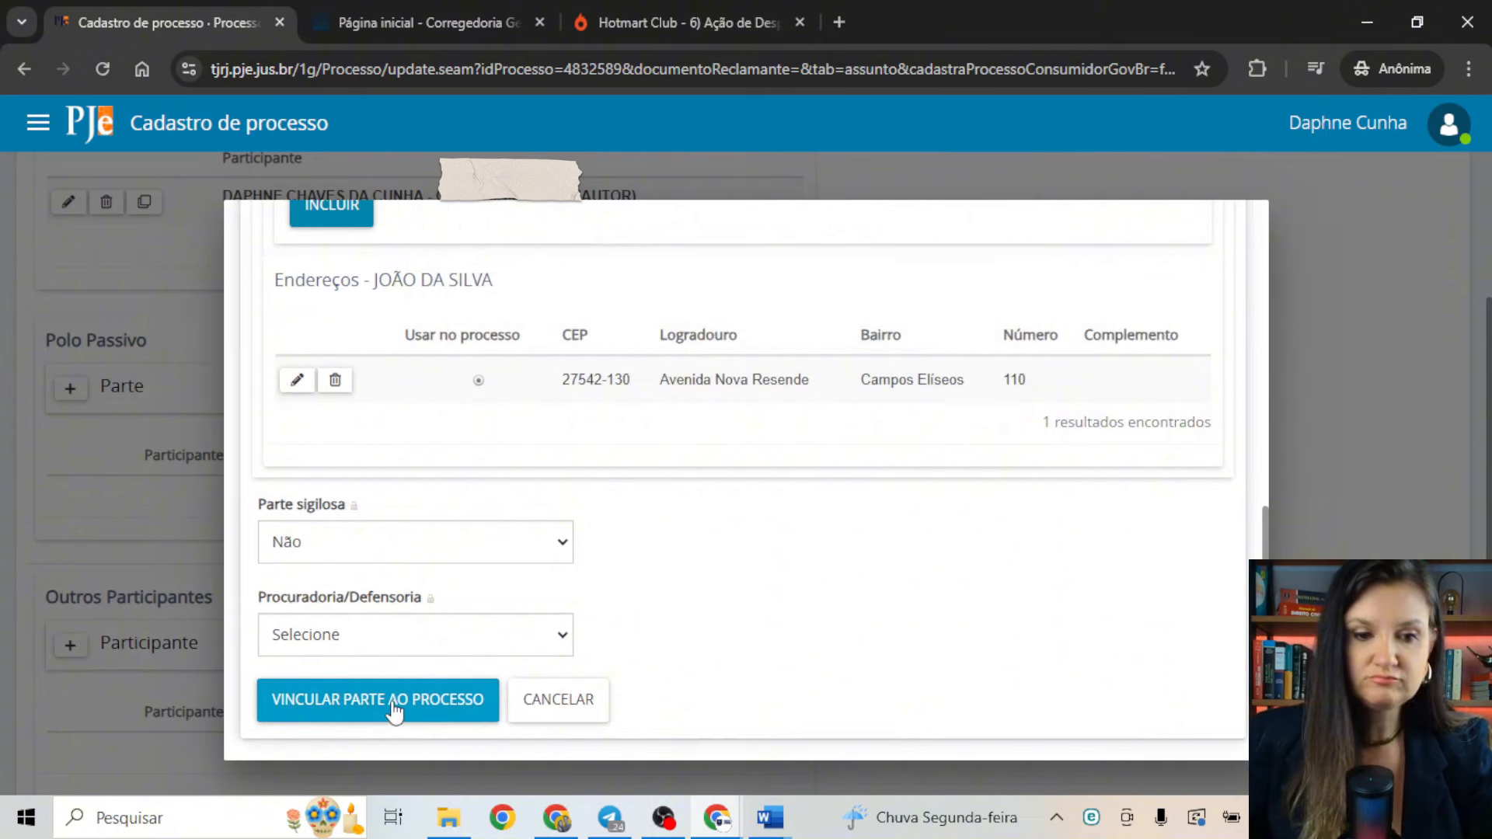
left_click(394, 703)
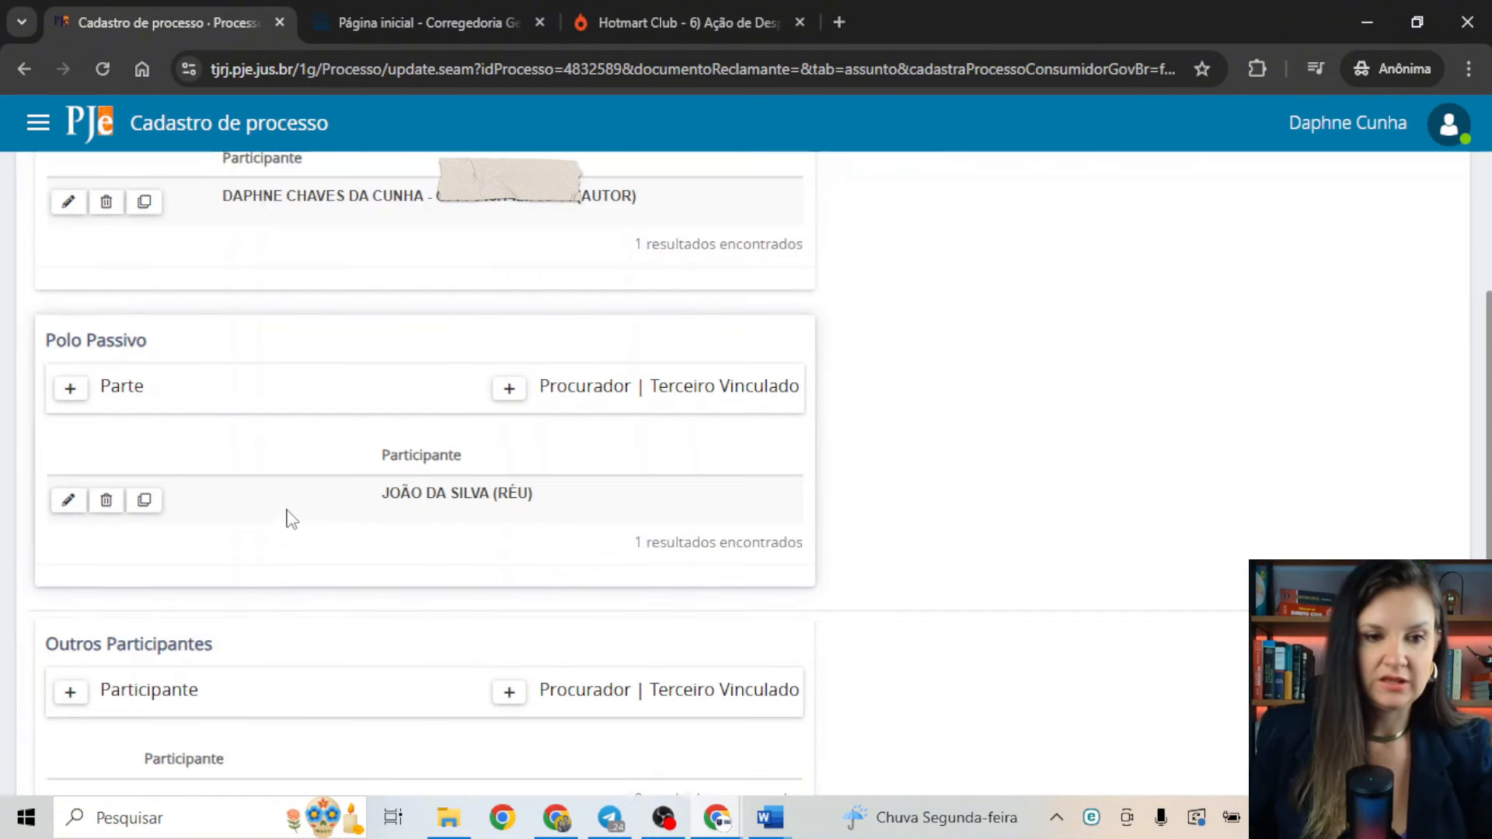
View the participation types available for adding a participant under Outros Participantes
scroll(261, 559, "down", 2)
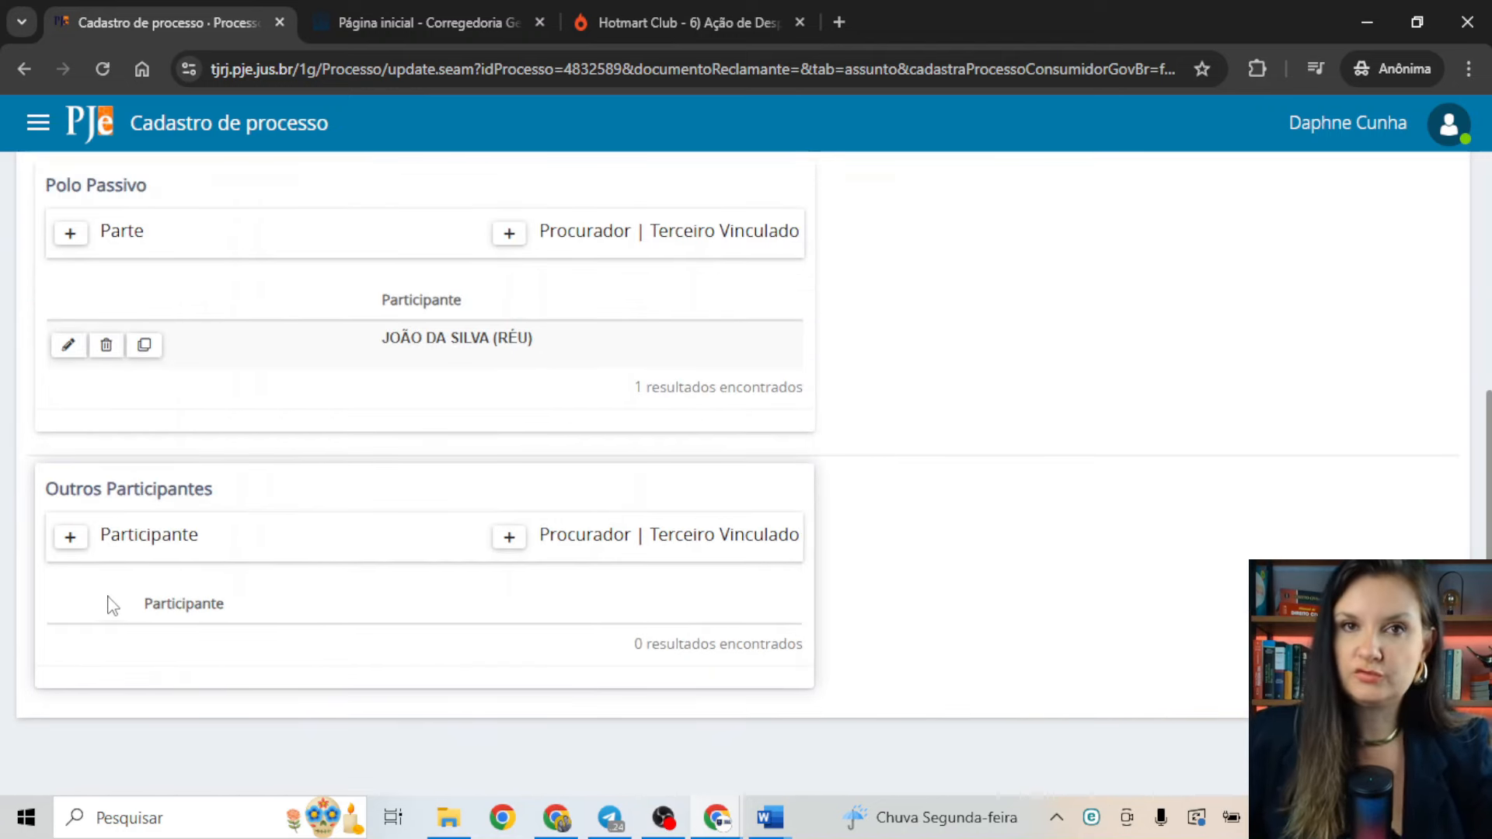
left_click(70, 537)
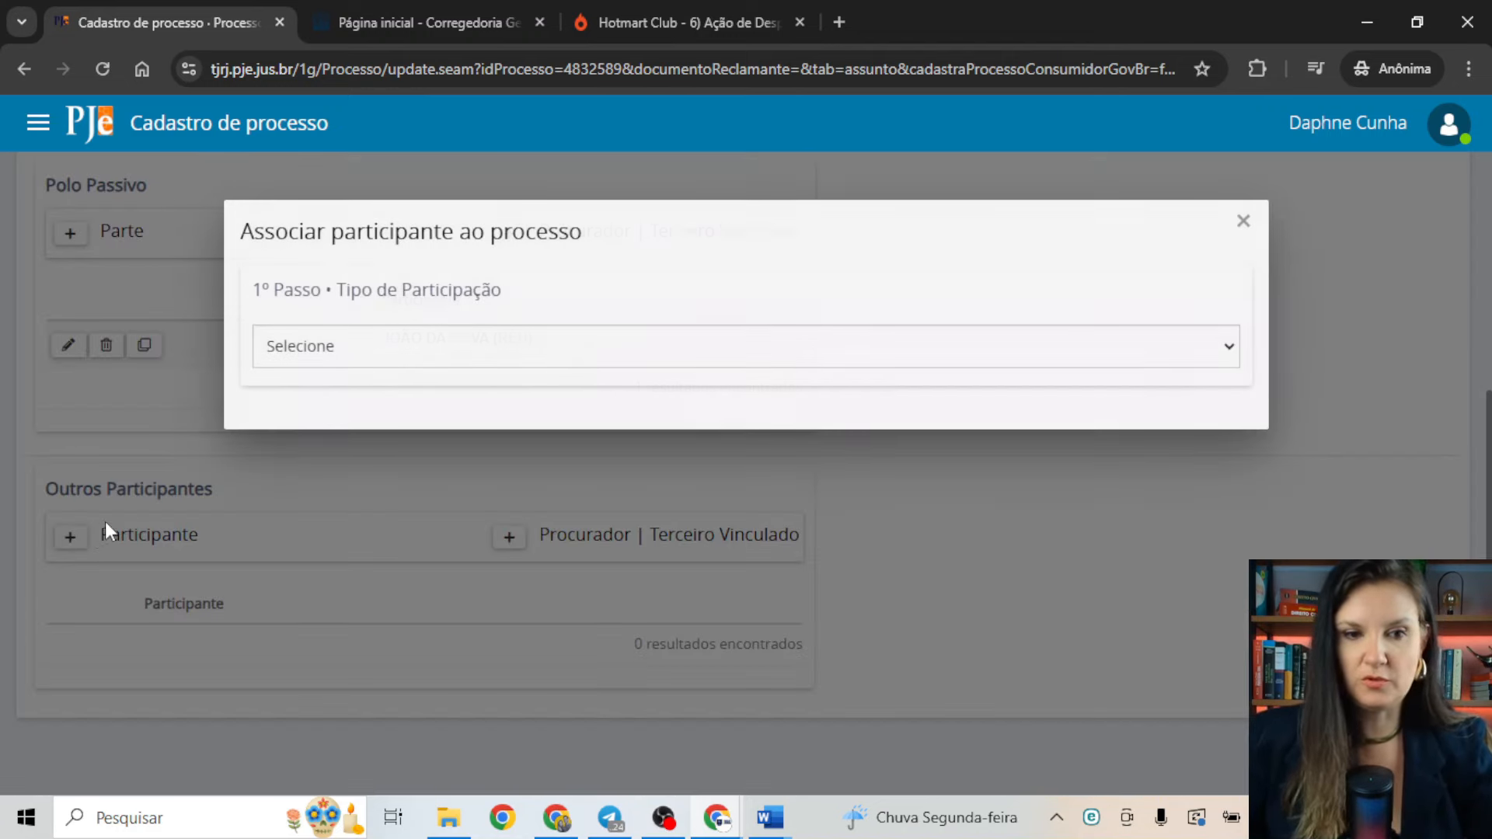
left_click(357, 350)
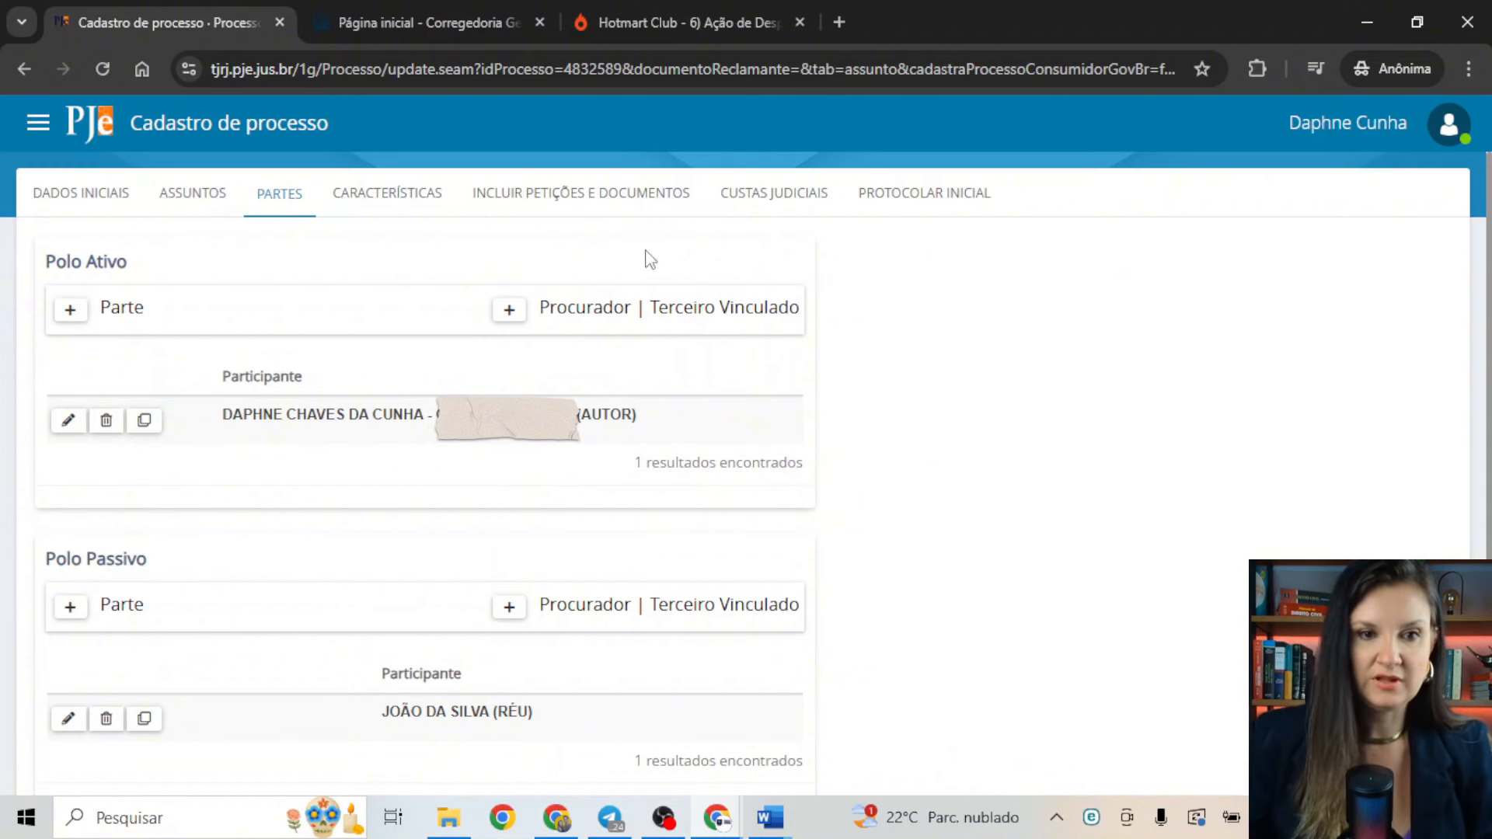
In the case characteristics, set the request for a preliminary injunction or early relief to Sim and the claim value to R$ 20.000,00
left_click(389, 204)
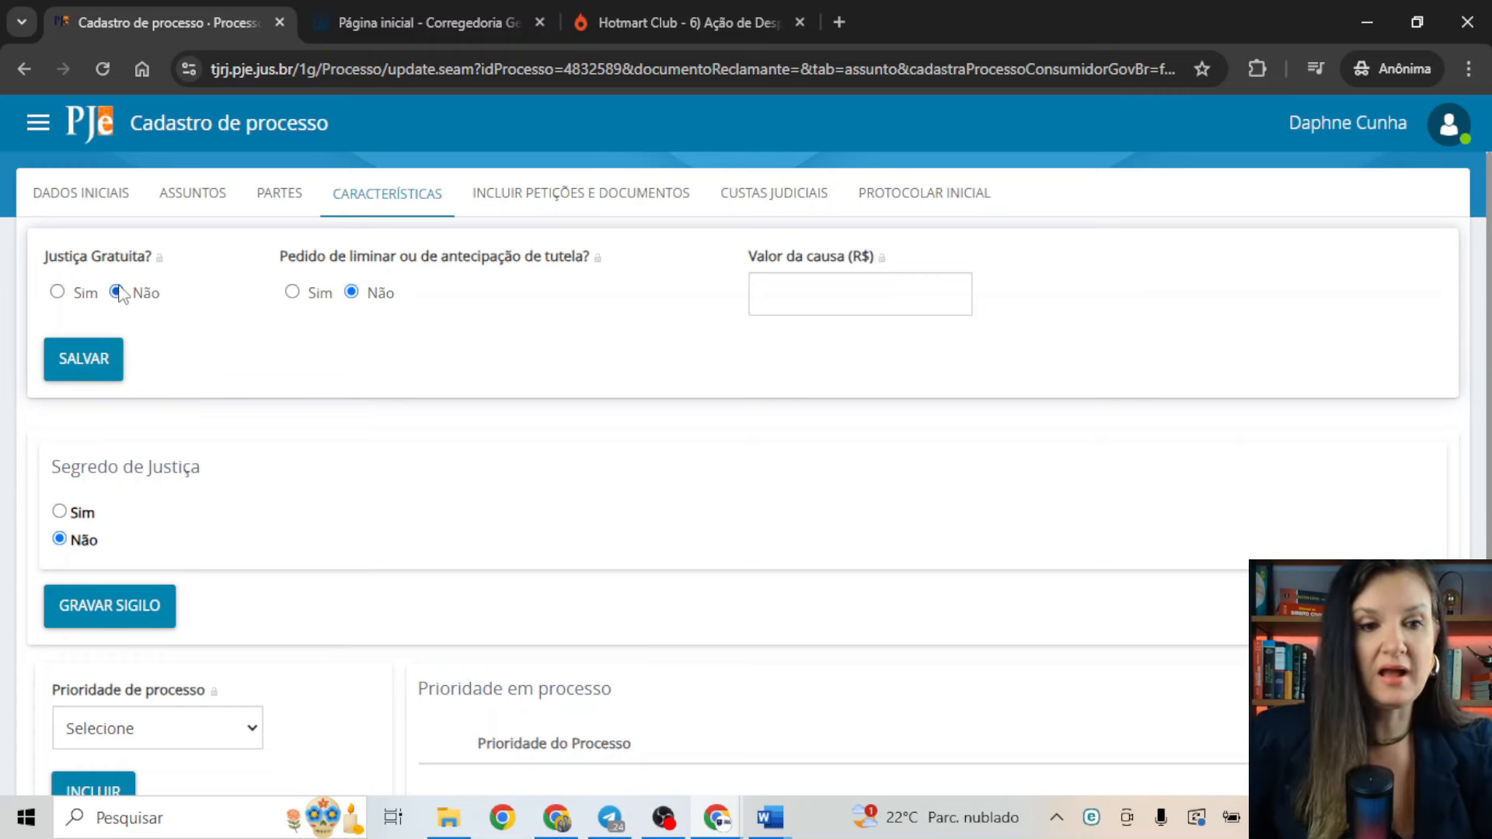
left_click(293, 294)
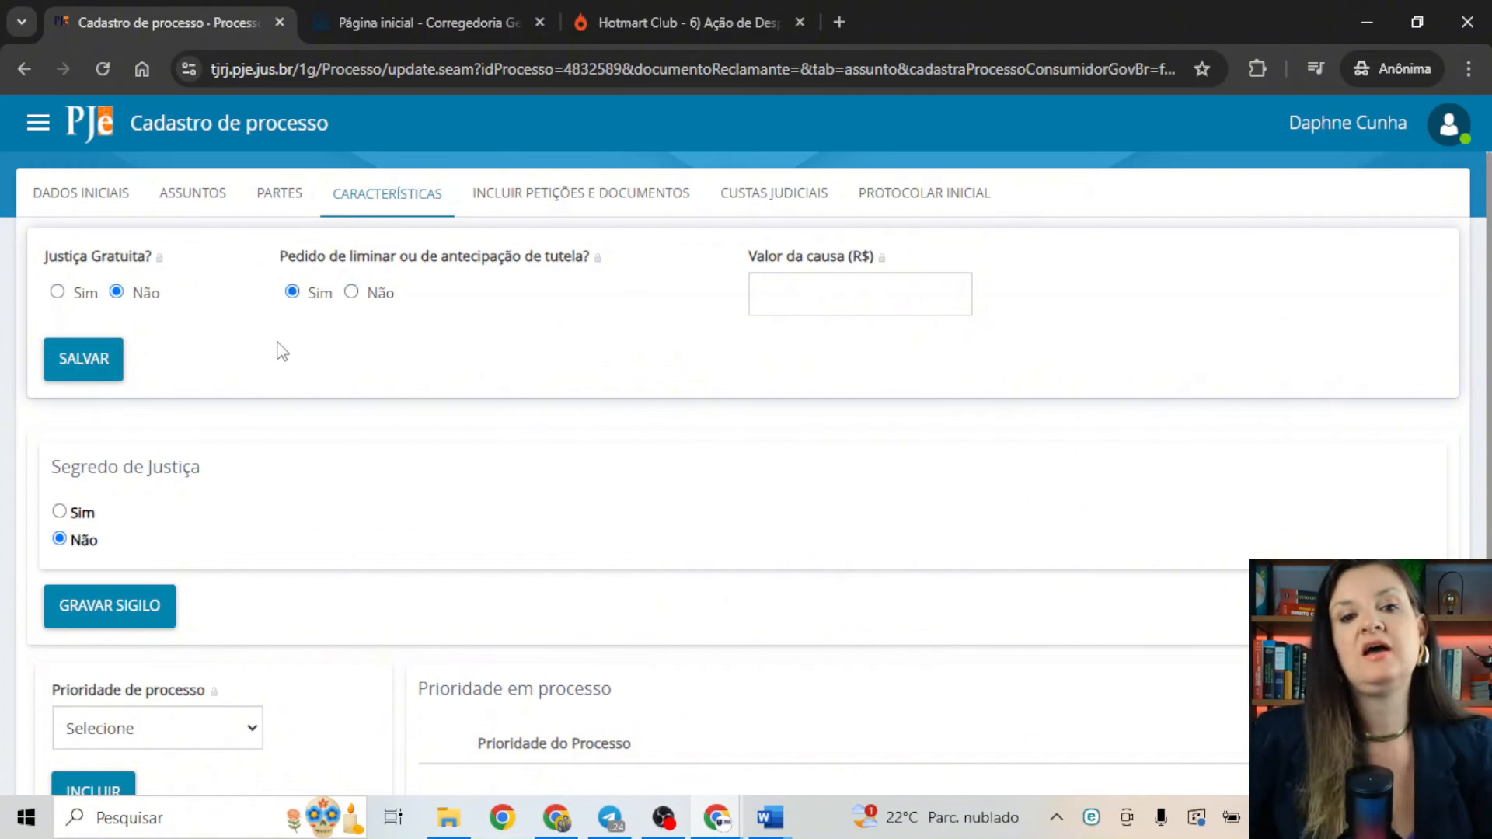
left_click(788, 294)
left_click_drag(788, 295, 699, 324)
type("20.000,0")
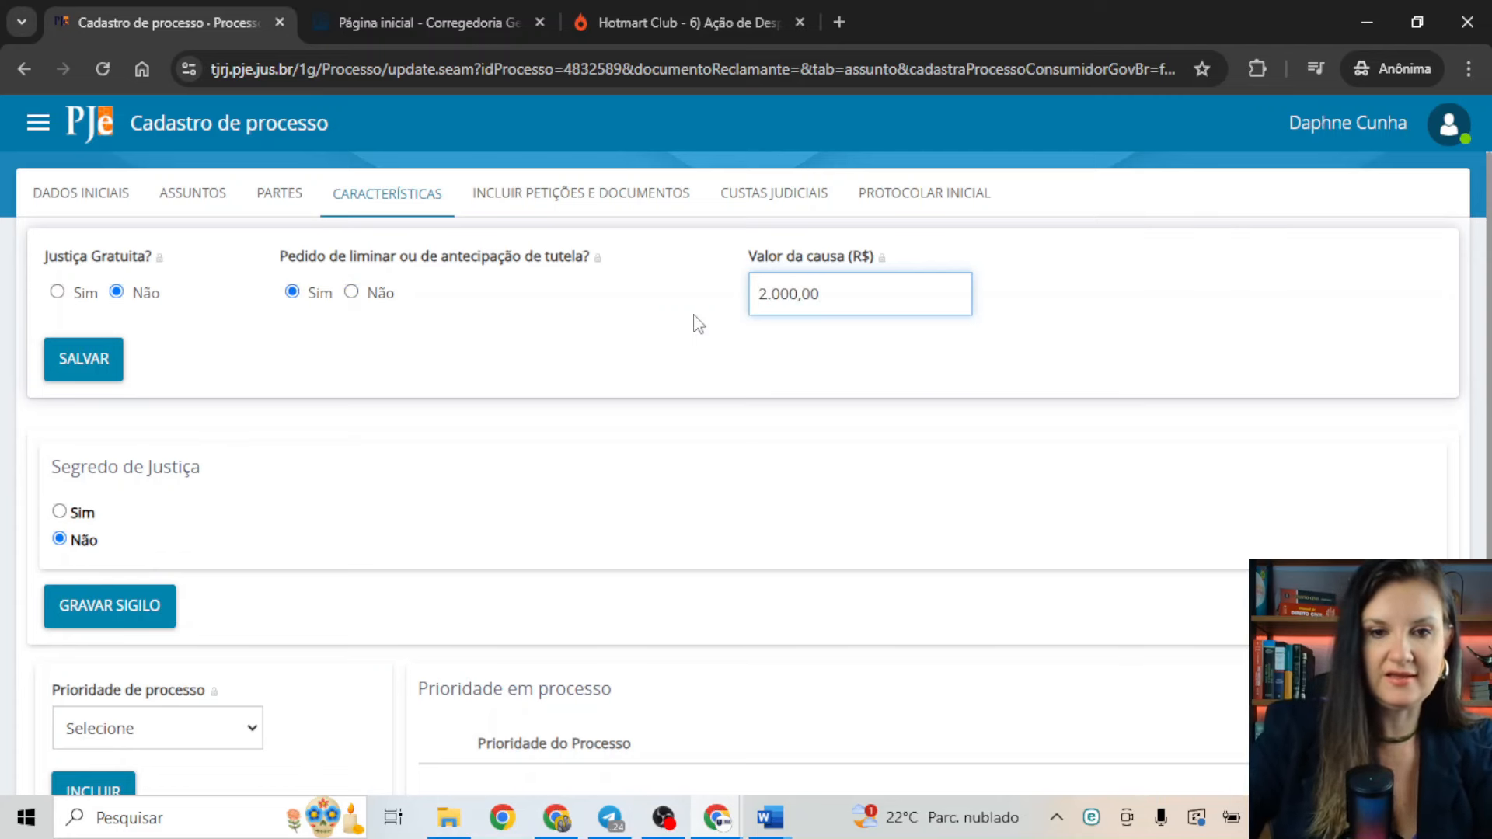
type("0")
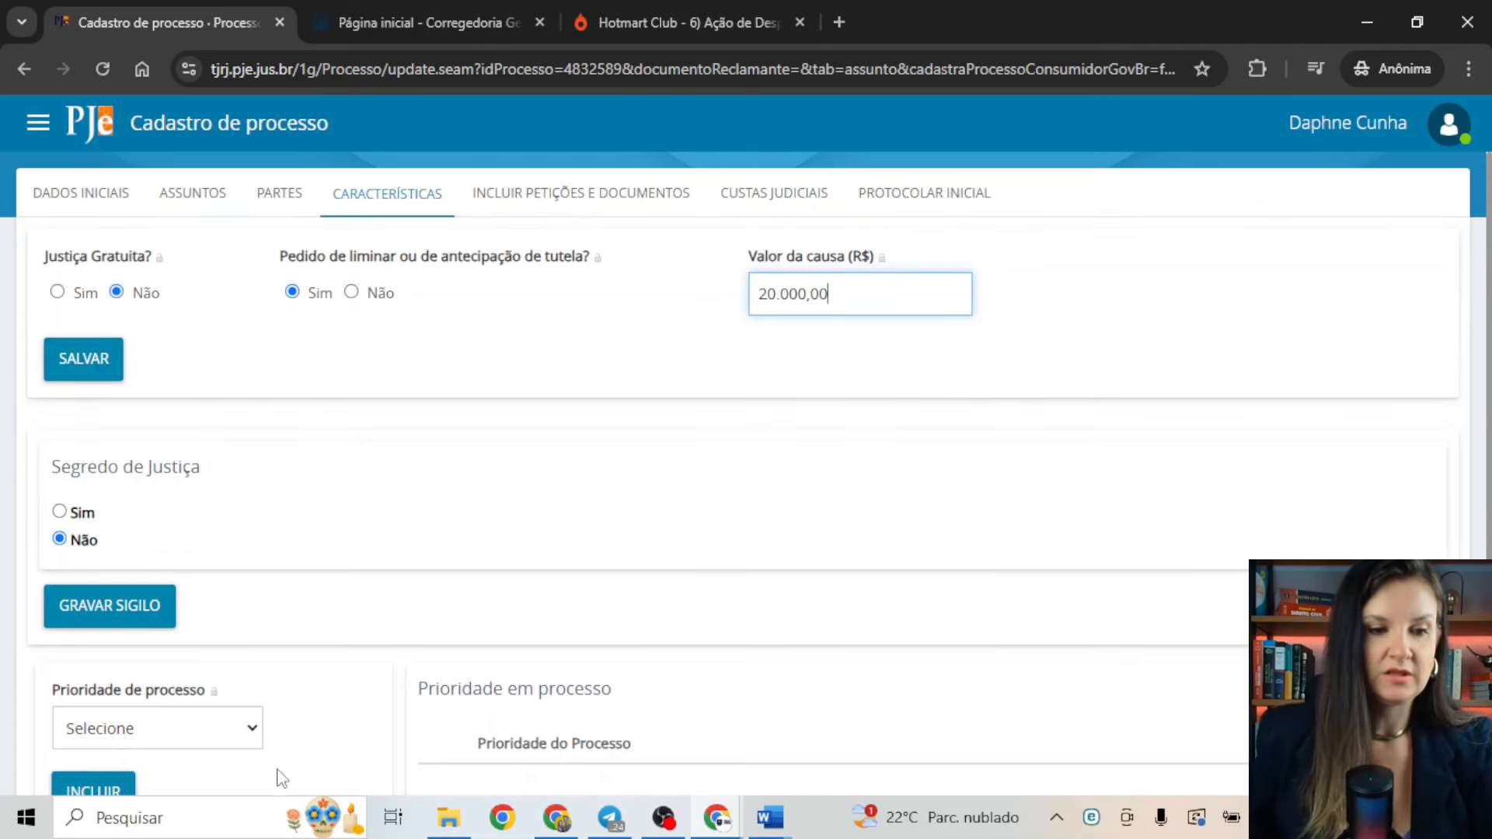
Add Idoso(a) and Pessoa com Deficiência as priorities of the case
scroll(124, 515, "down", 2)
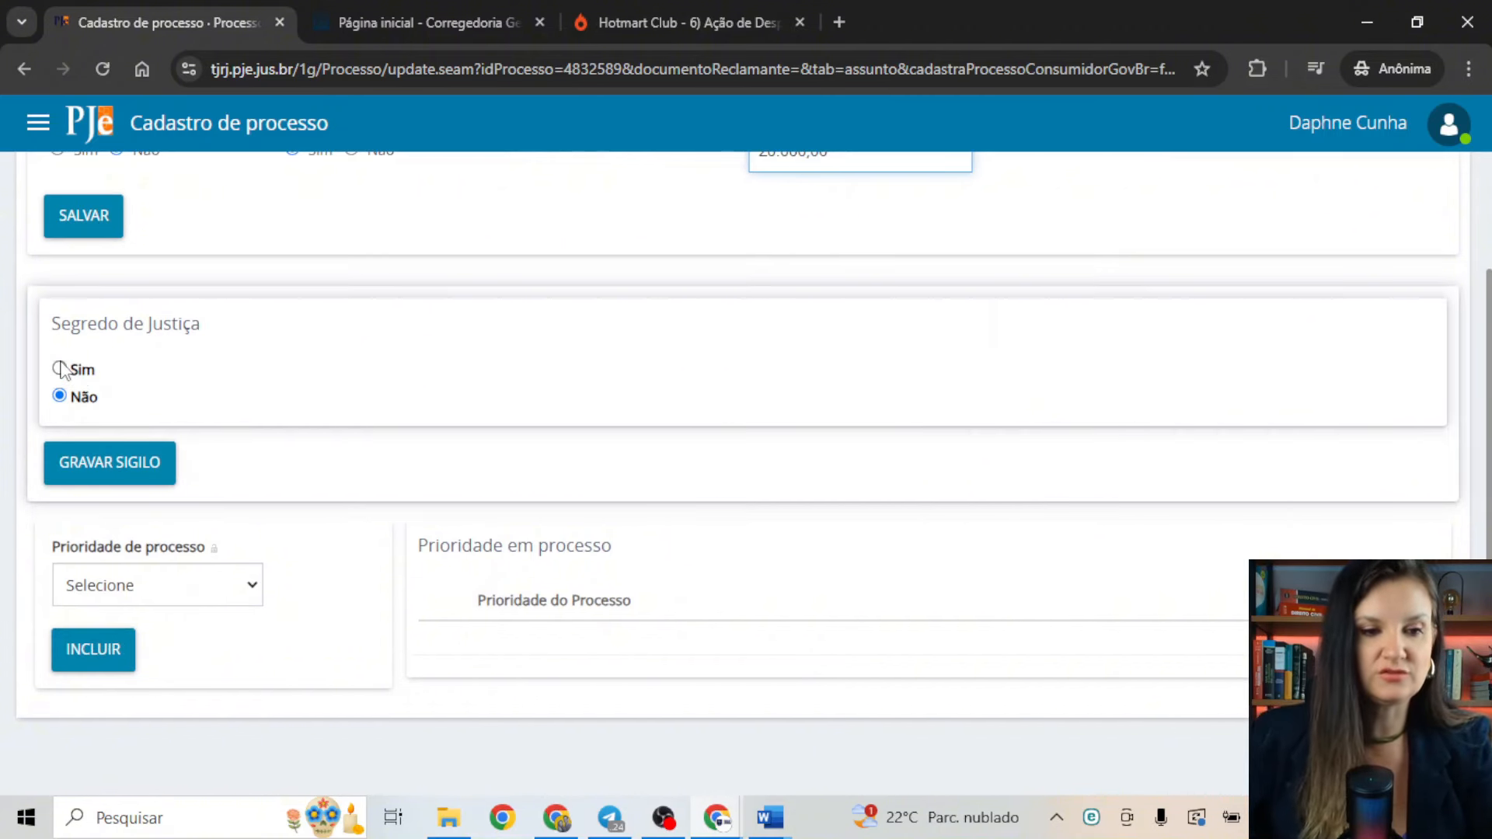
left_click(101, 468)
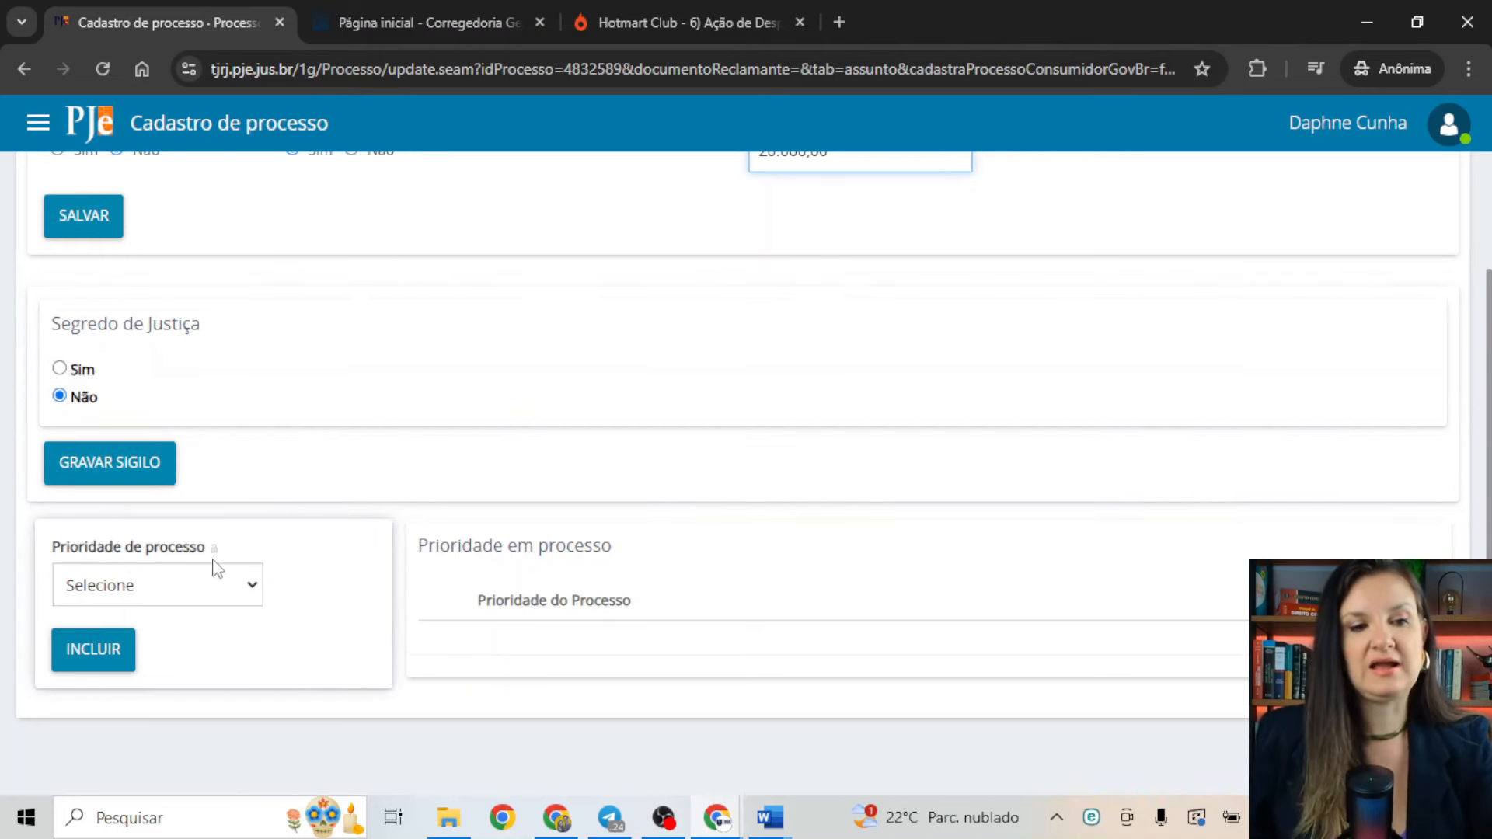
left_click(189, 595)
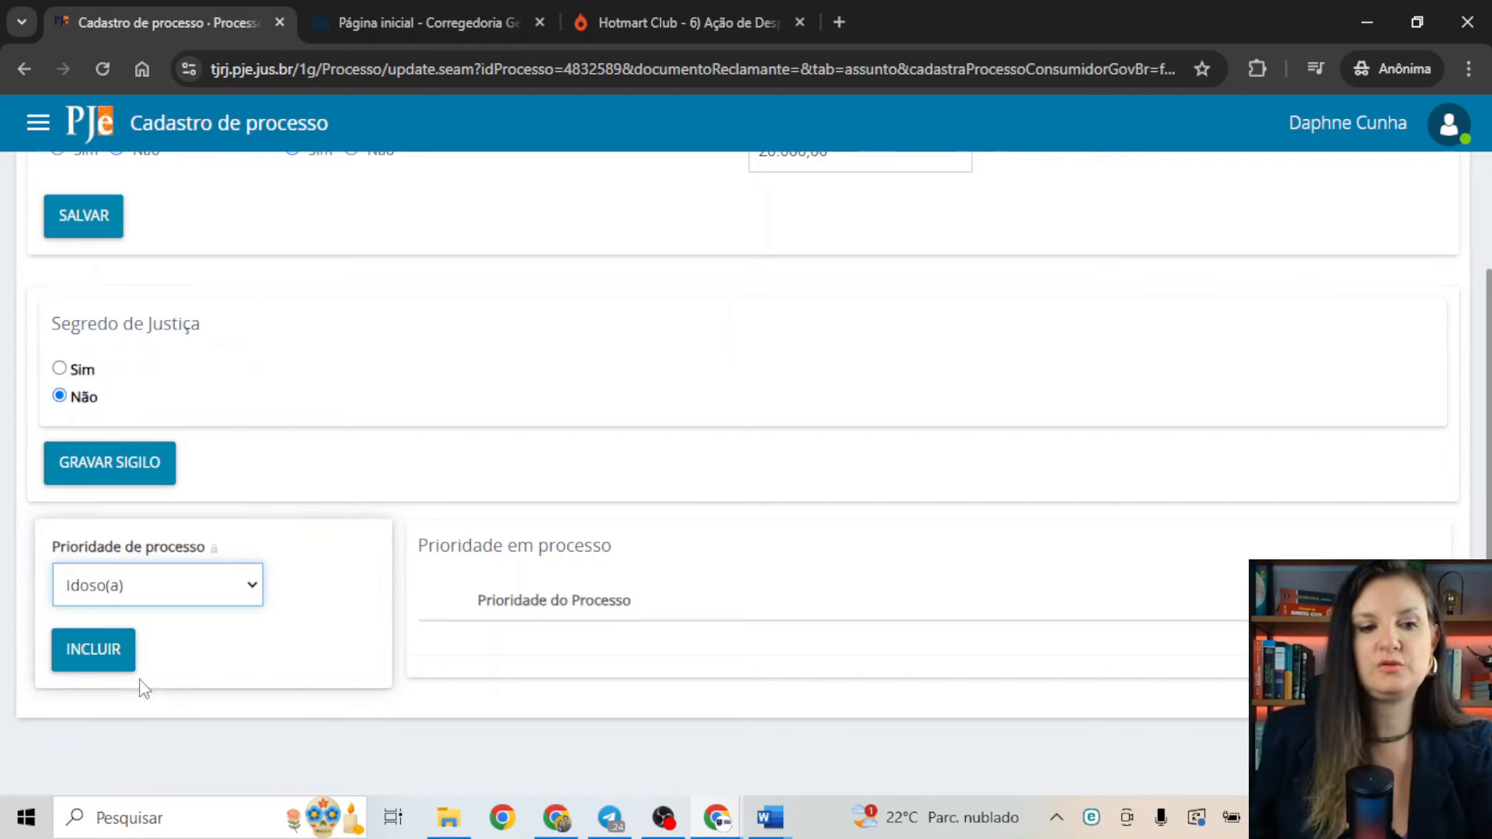
left_click(106, 665)
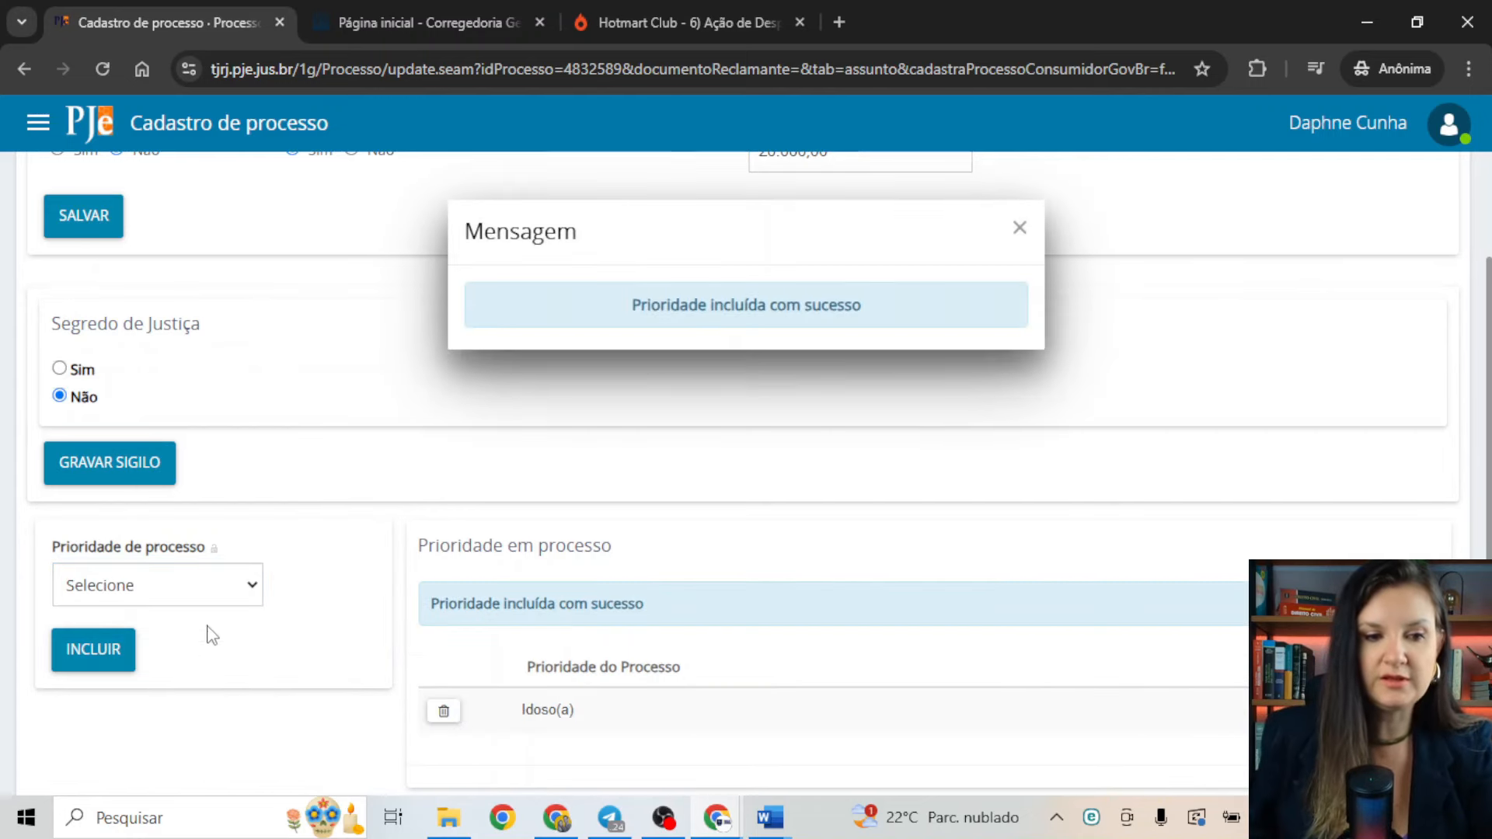
left_click(235, 597)
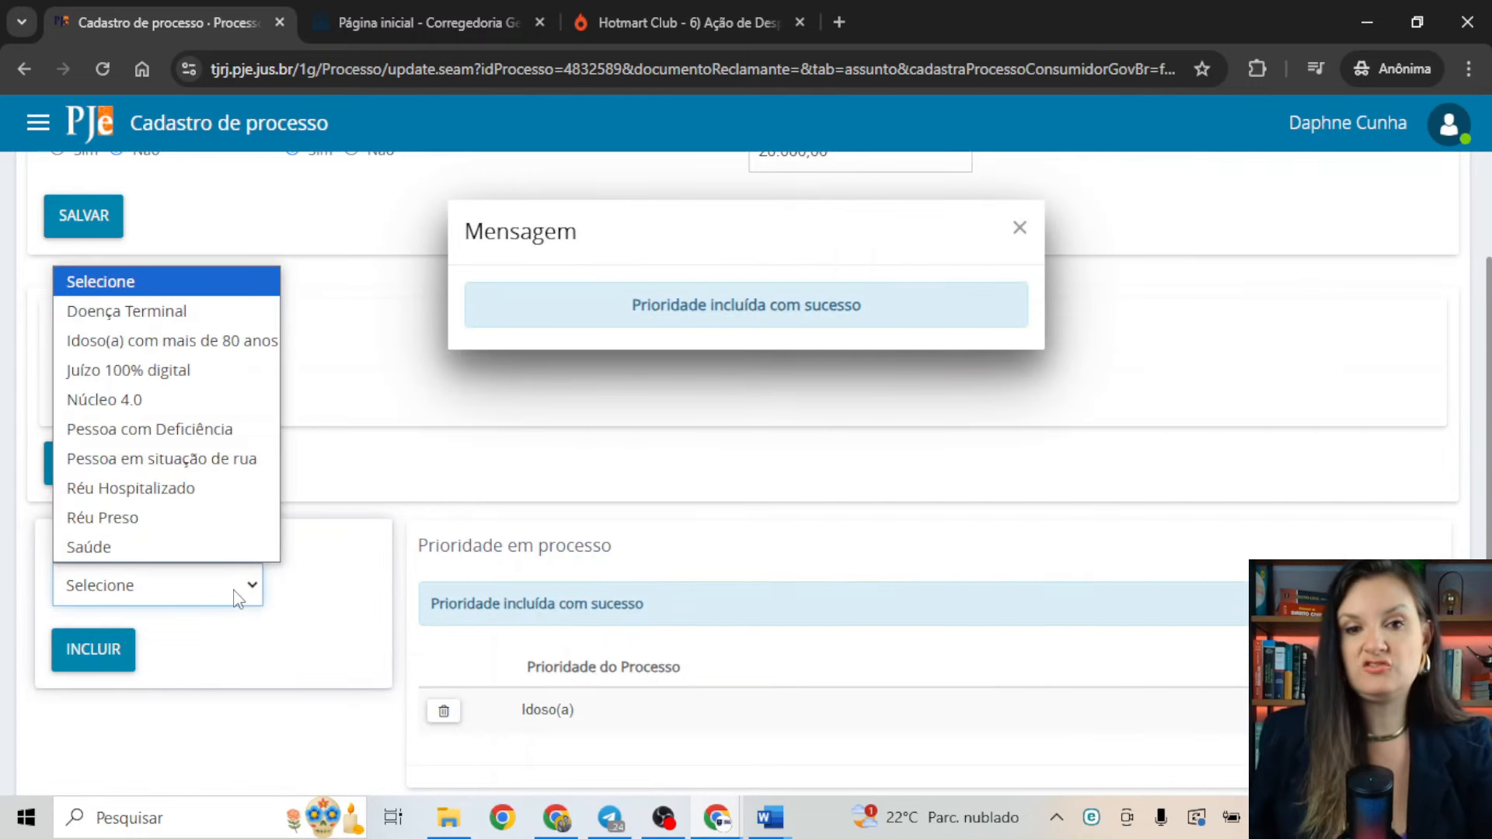
left_click(183, 428)
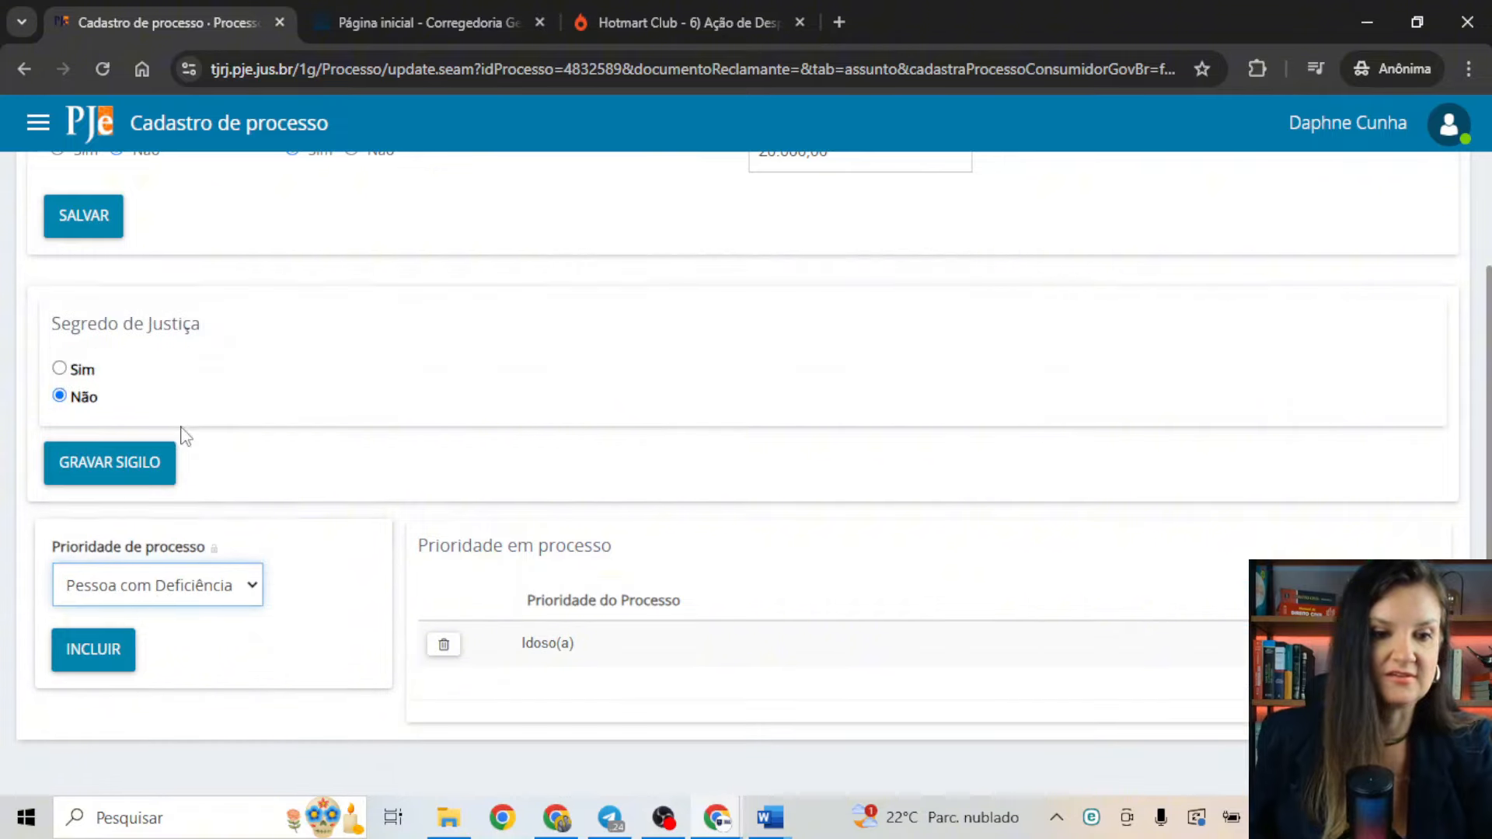
left_click(106, 645)
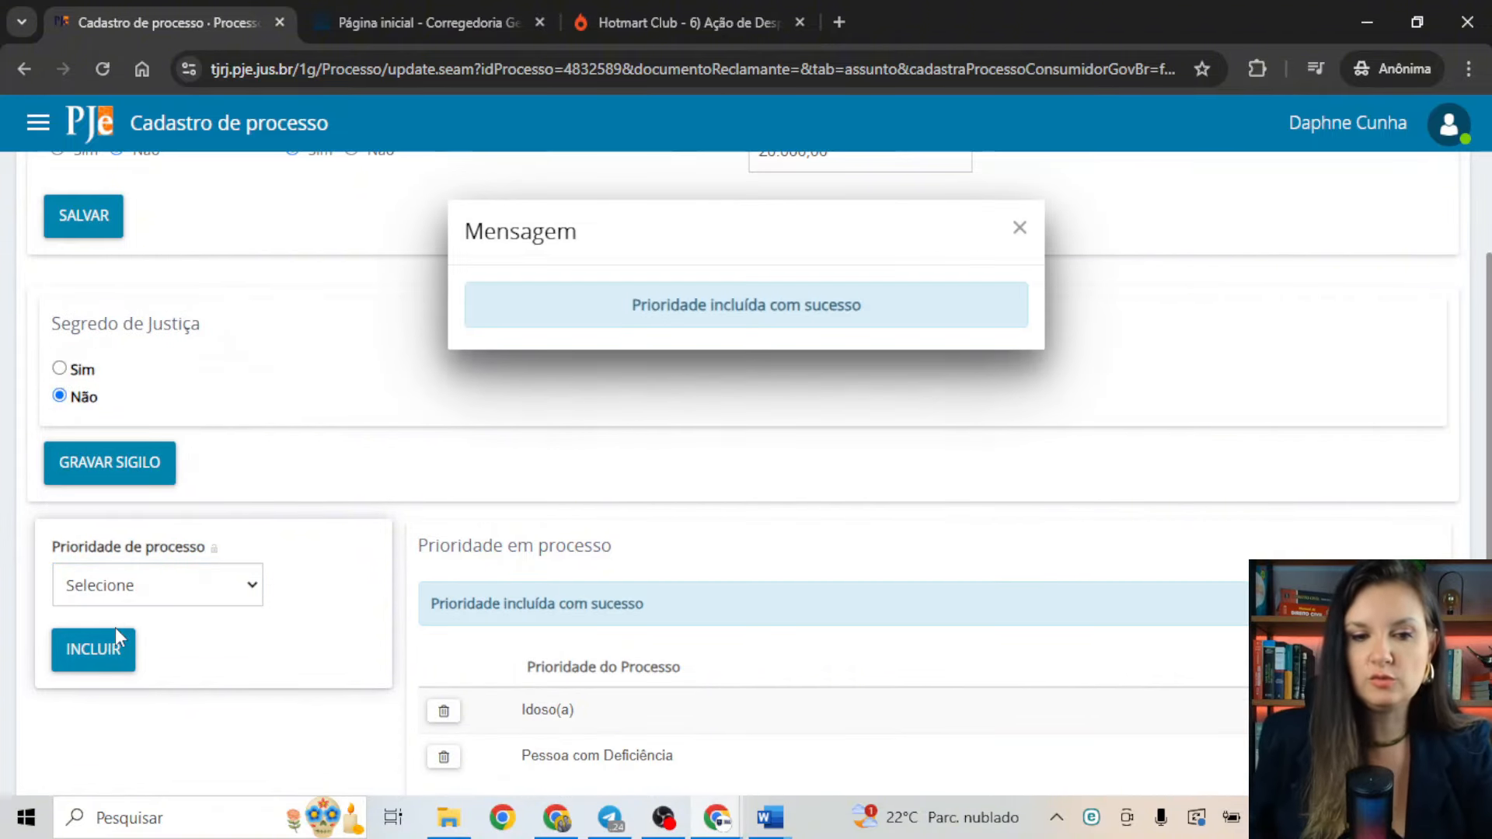
Review the remaining case priority options and the values entered in the case characteristics
left_click(218, 588)
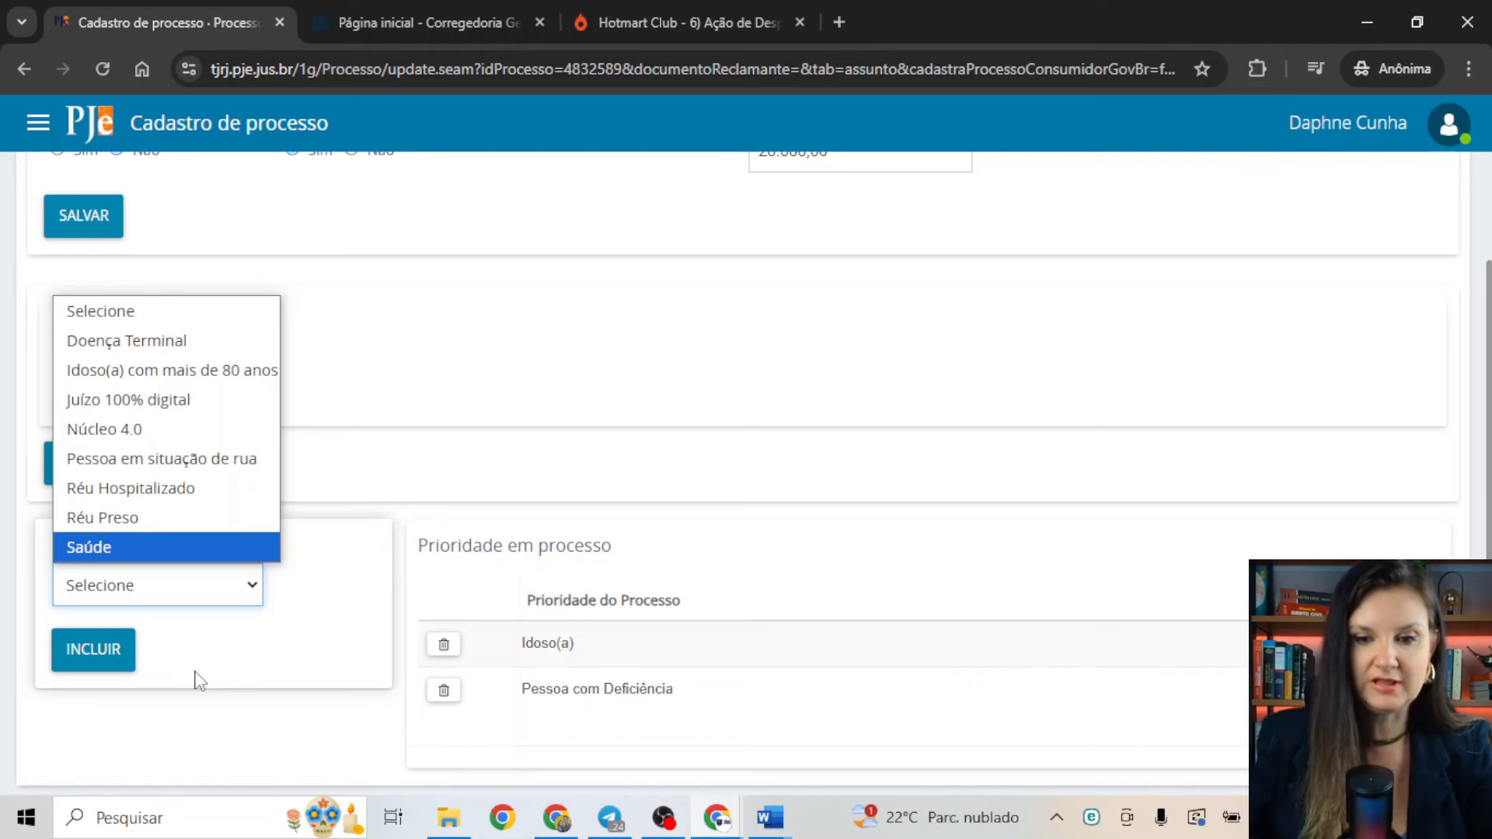
scroll(217, 672, "down", 1)
scroll(218, 614, "up", 3)
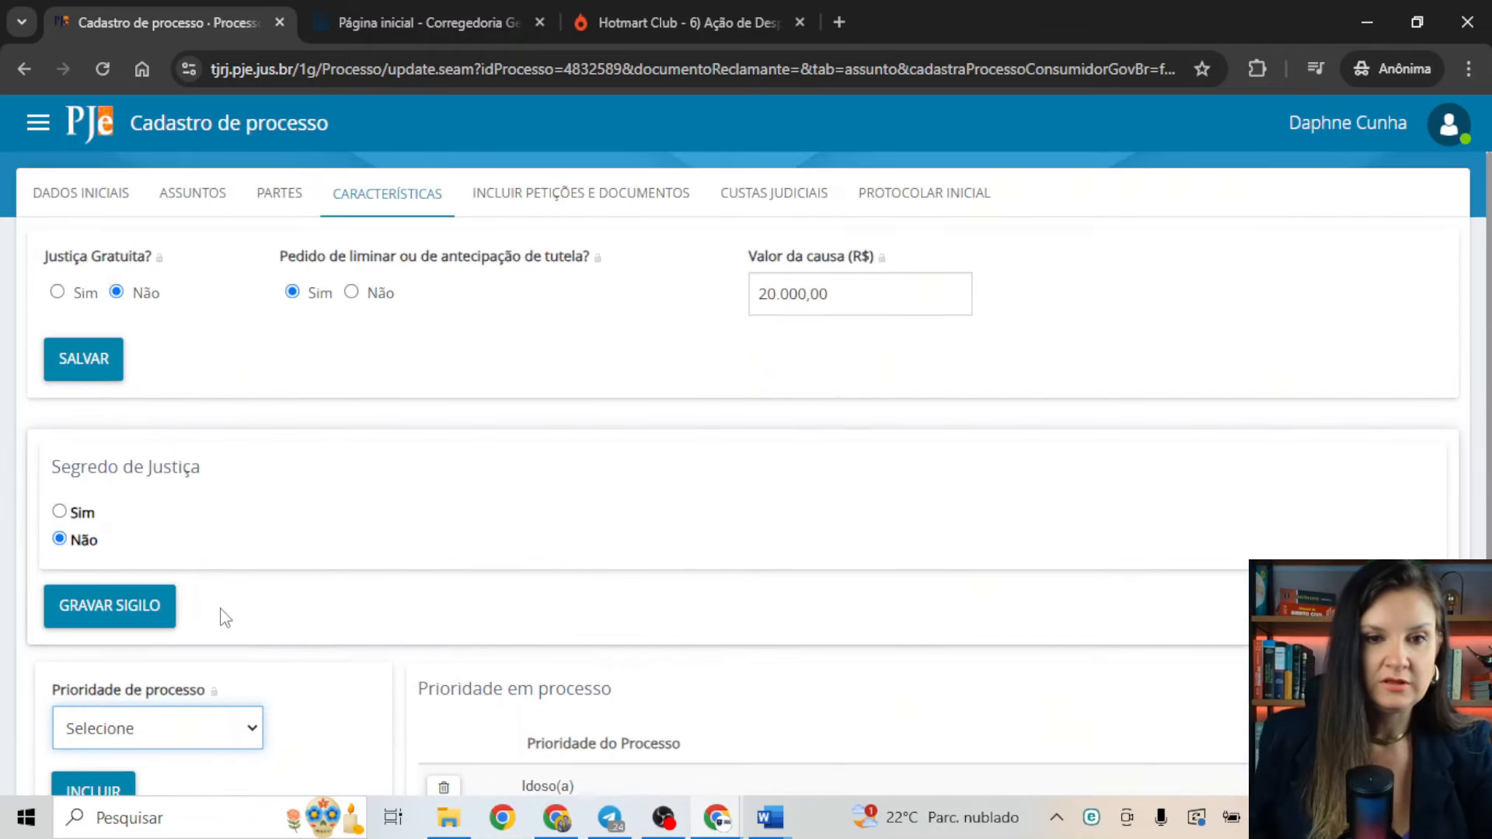
scroll(244, 711, "down", 3)
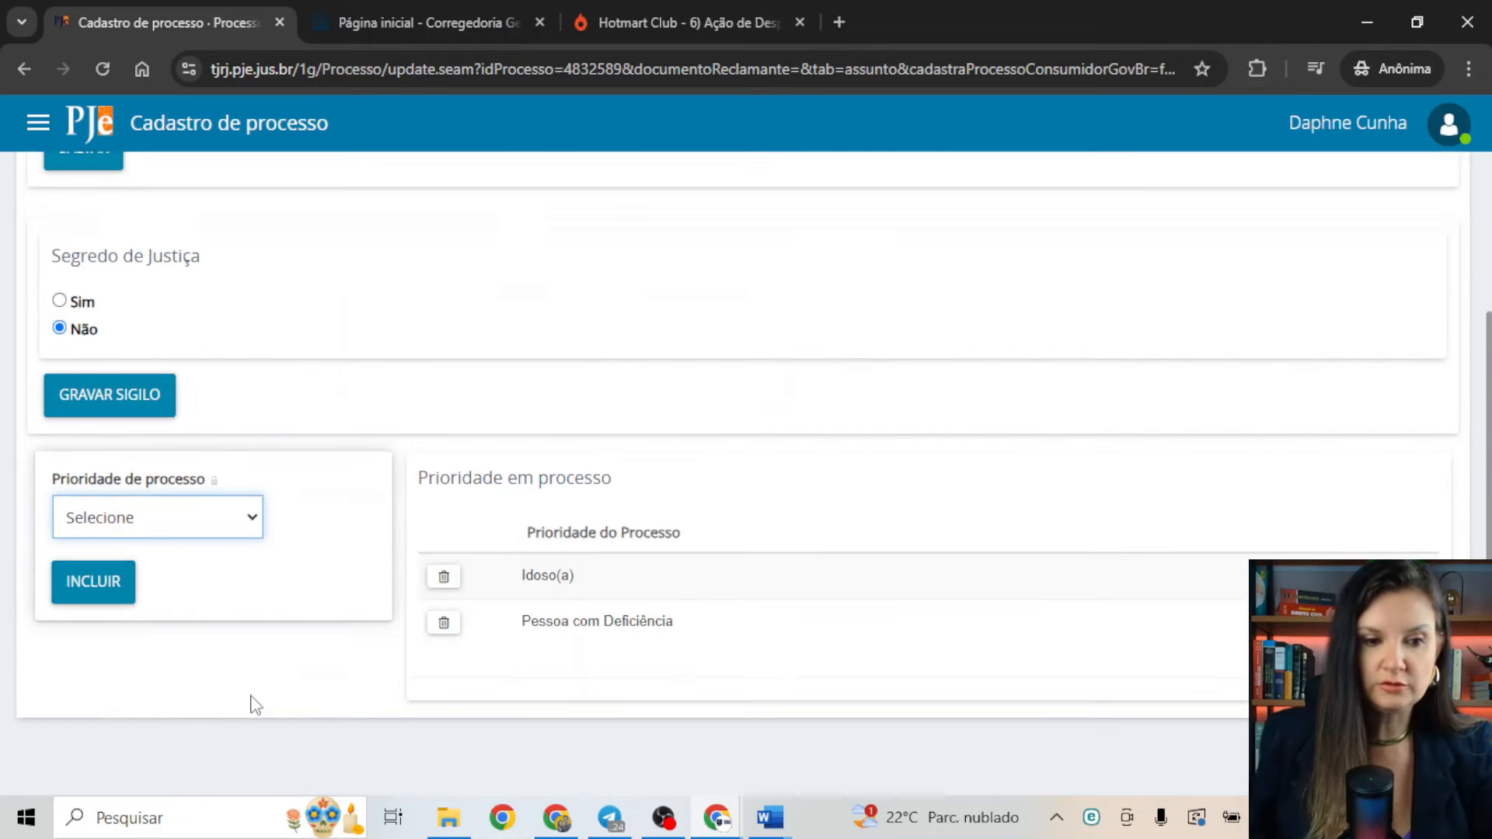
scroll(373, 502, "up", 3)
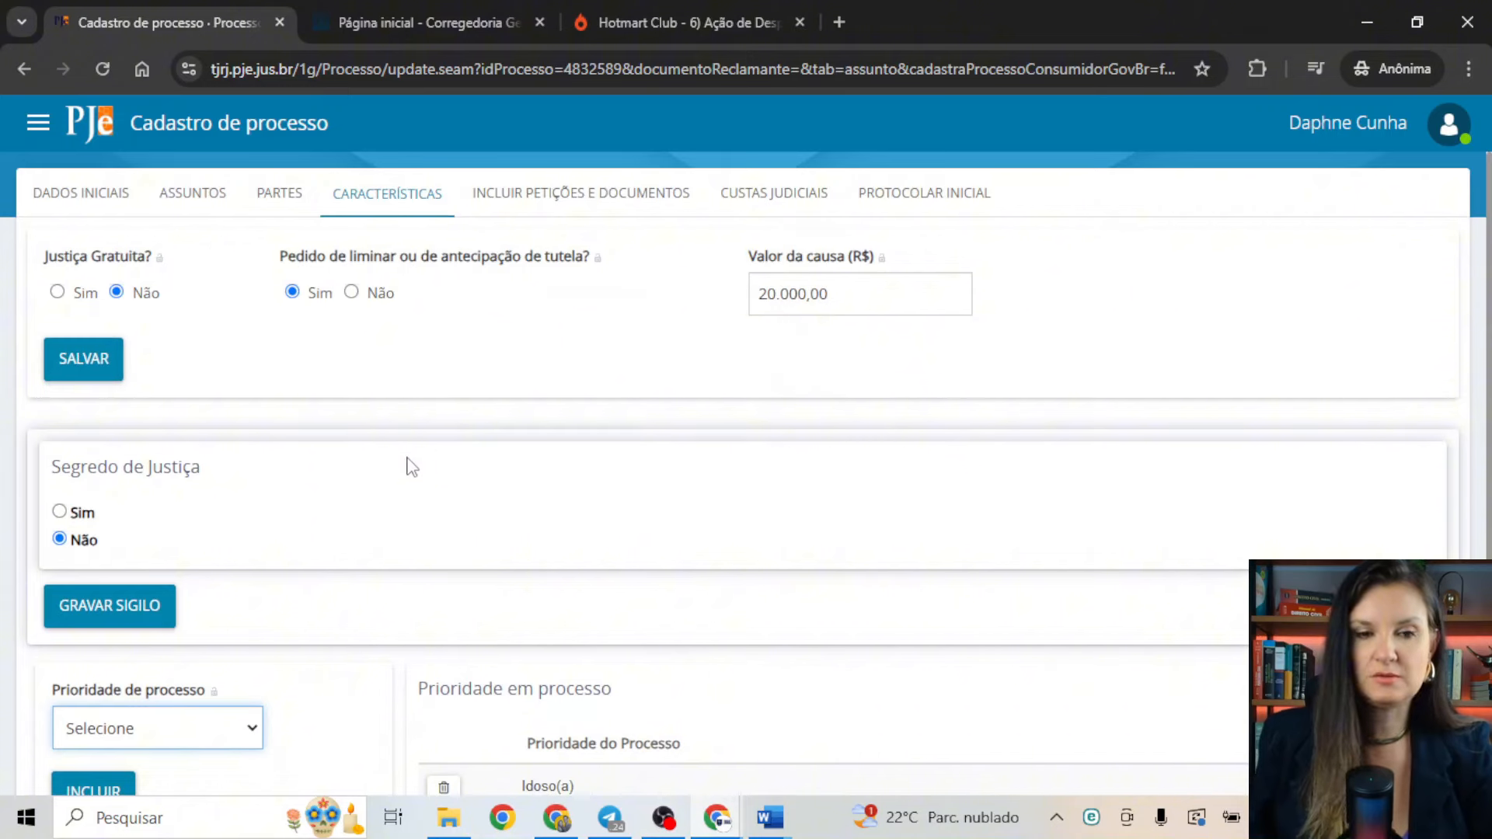
In the petitions and documents section, set the description of the initial petition to "Petição Inicial de Despejo"
left_click(544, 203)
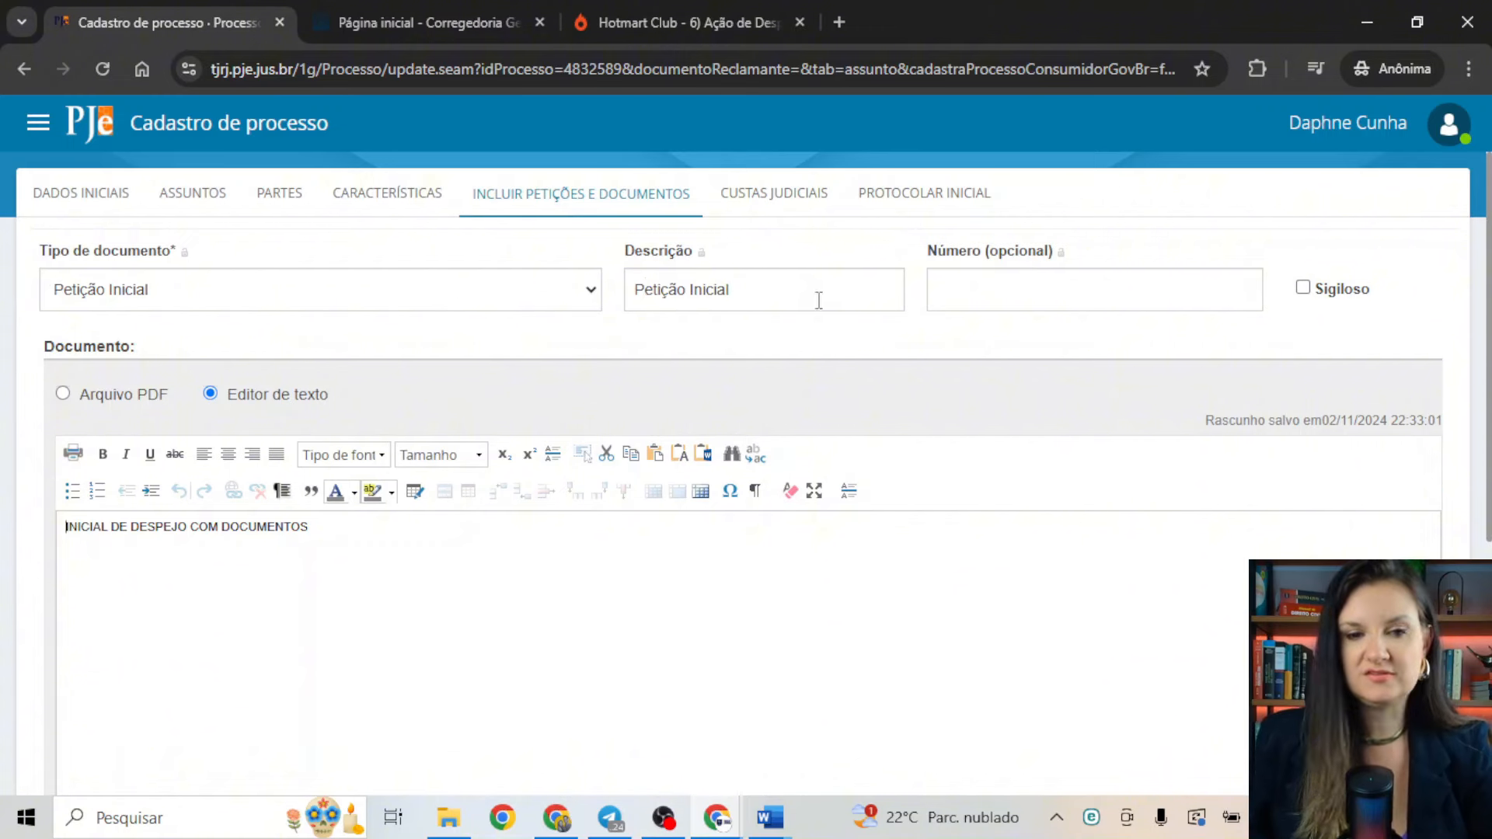
left_click(767, 292)
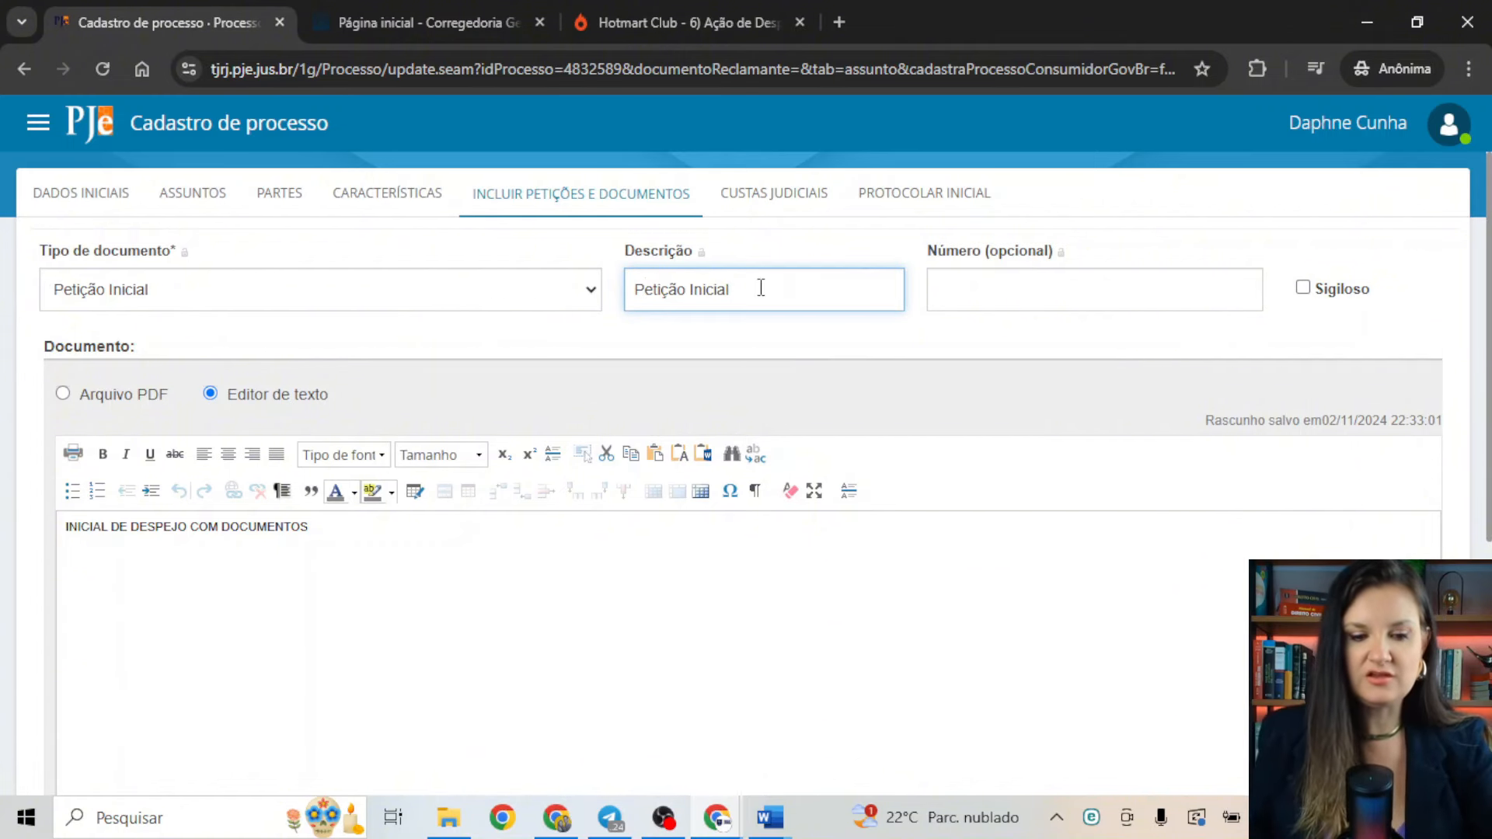
type("DE")
key("BackSpace")
key("BackSpace")
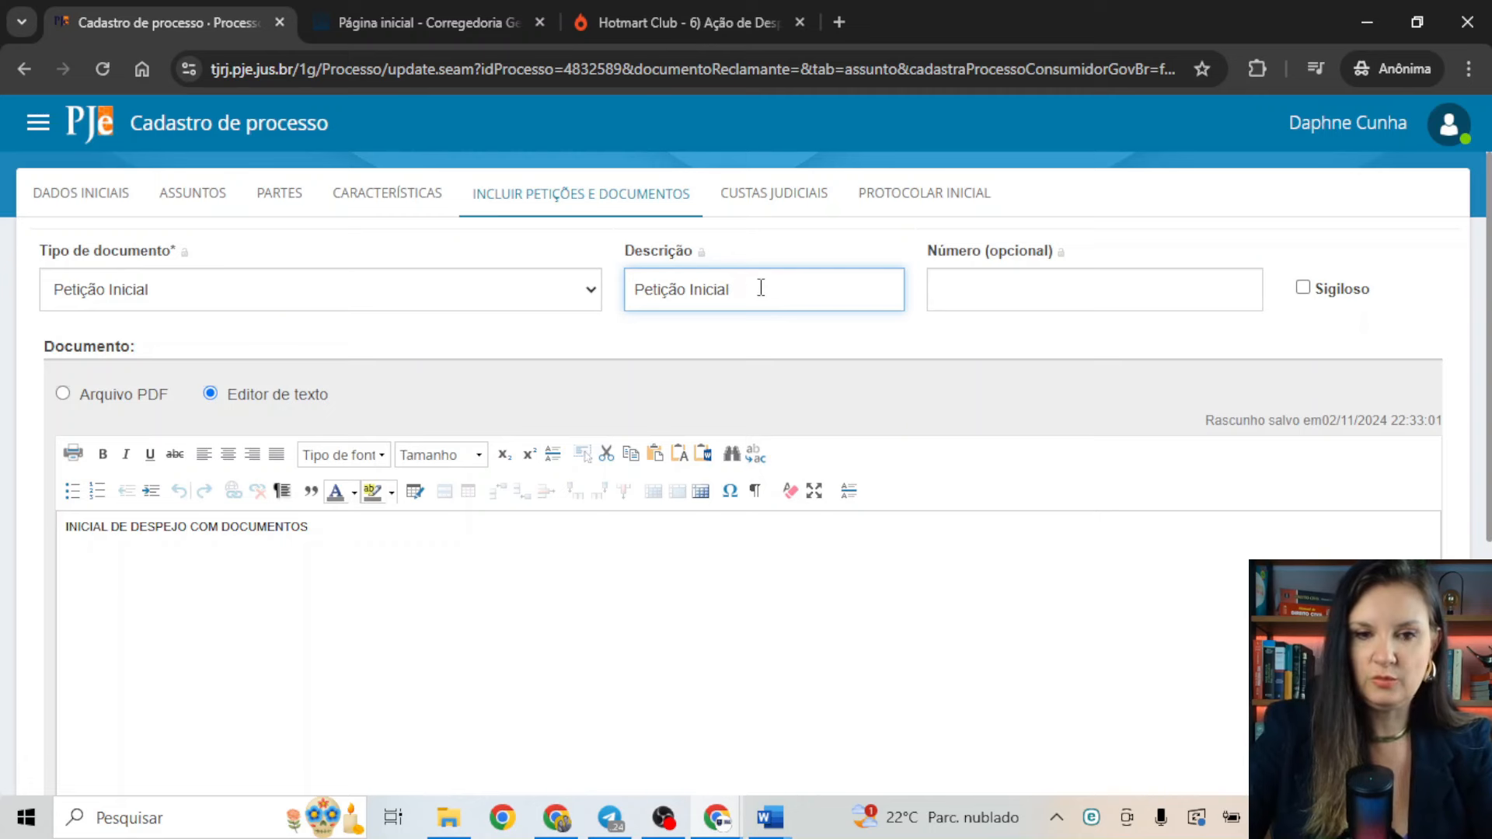
type("D")
key("BackSpace")
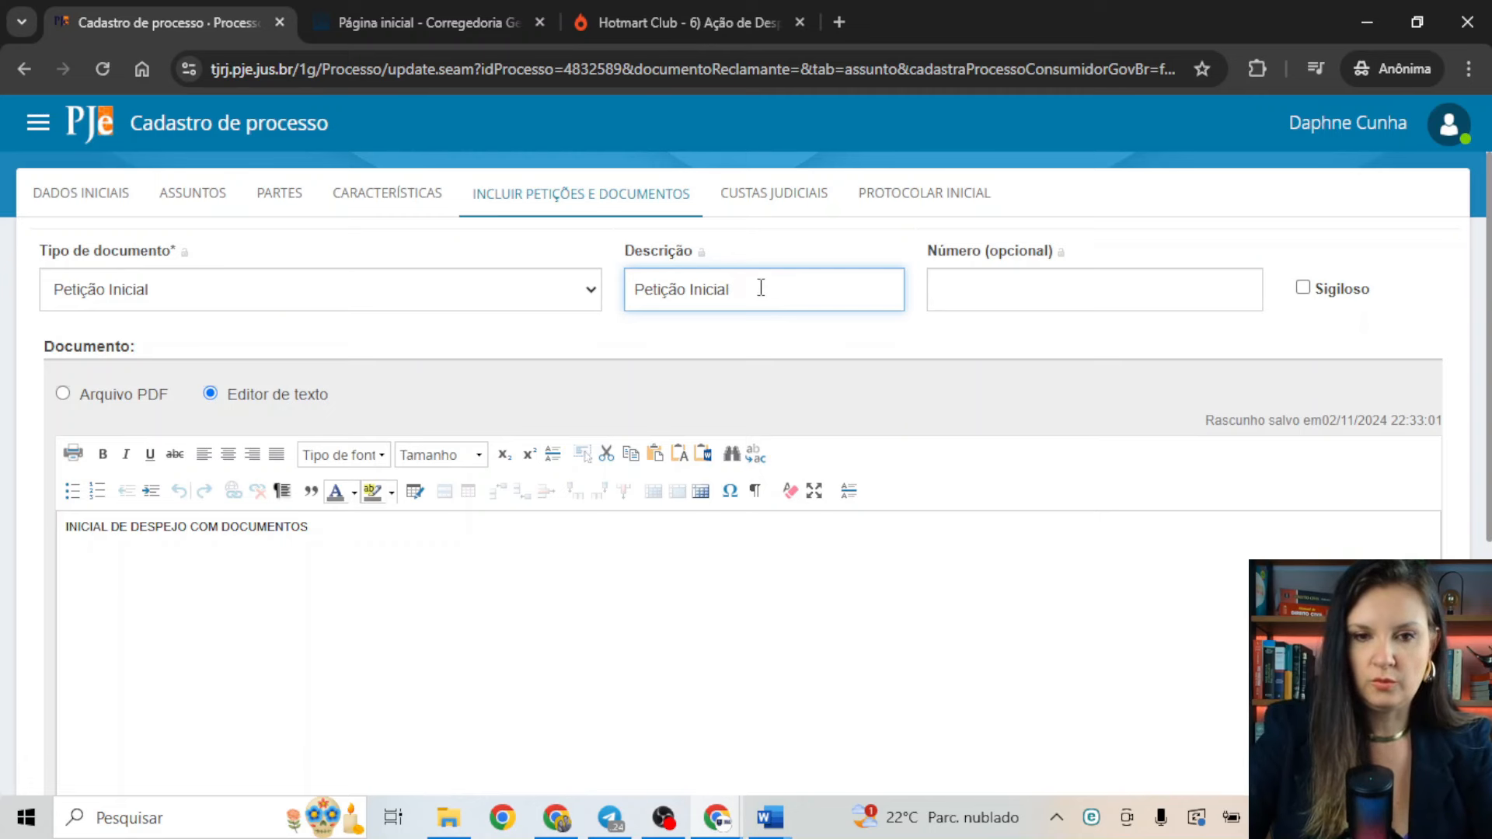
type("de despejo")
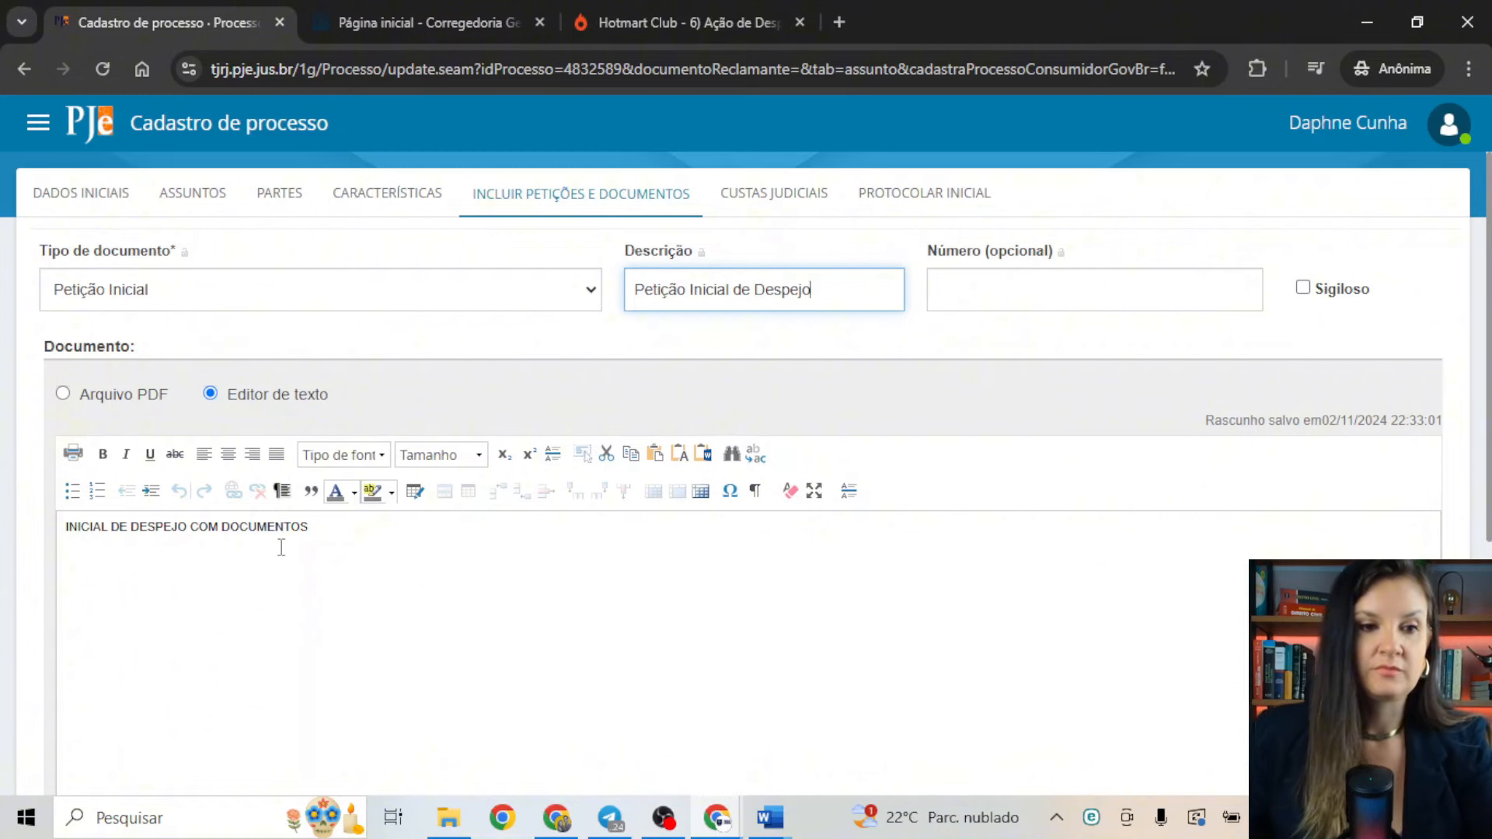
Switch the main document to Arquivo PDF and upload the file "1- Petição Inicial" from the INICIAL PJE folder
left_click(63, 394)
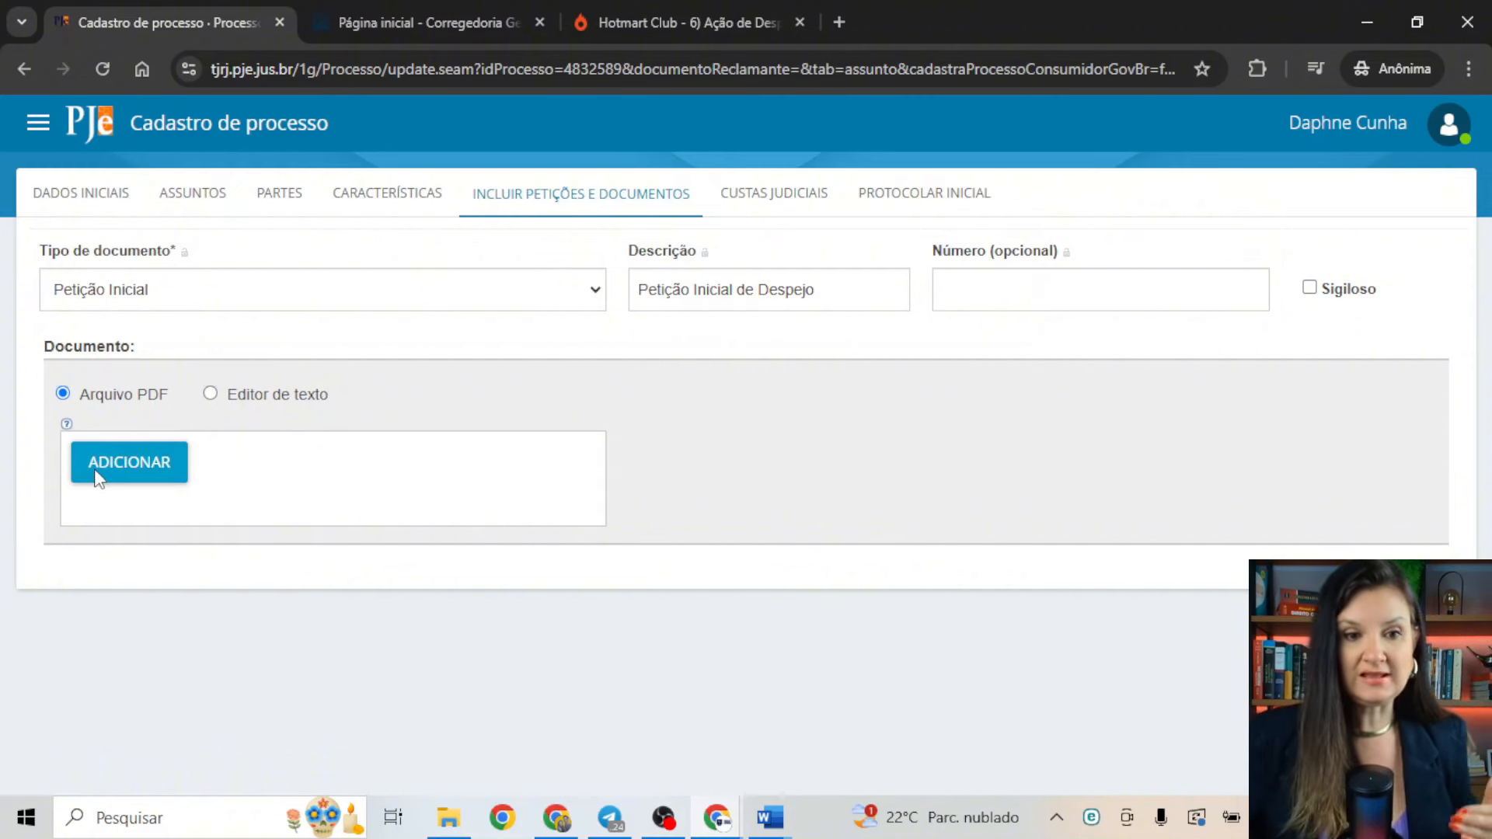
left_click(138, 460)
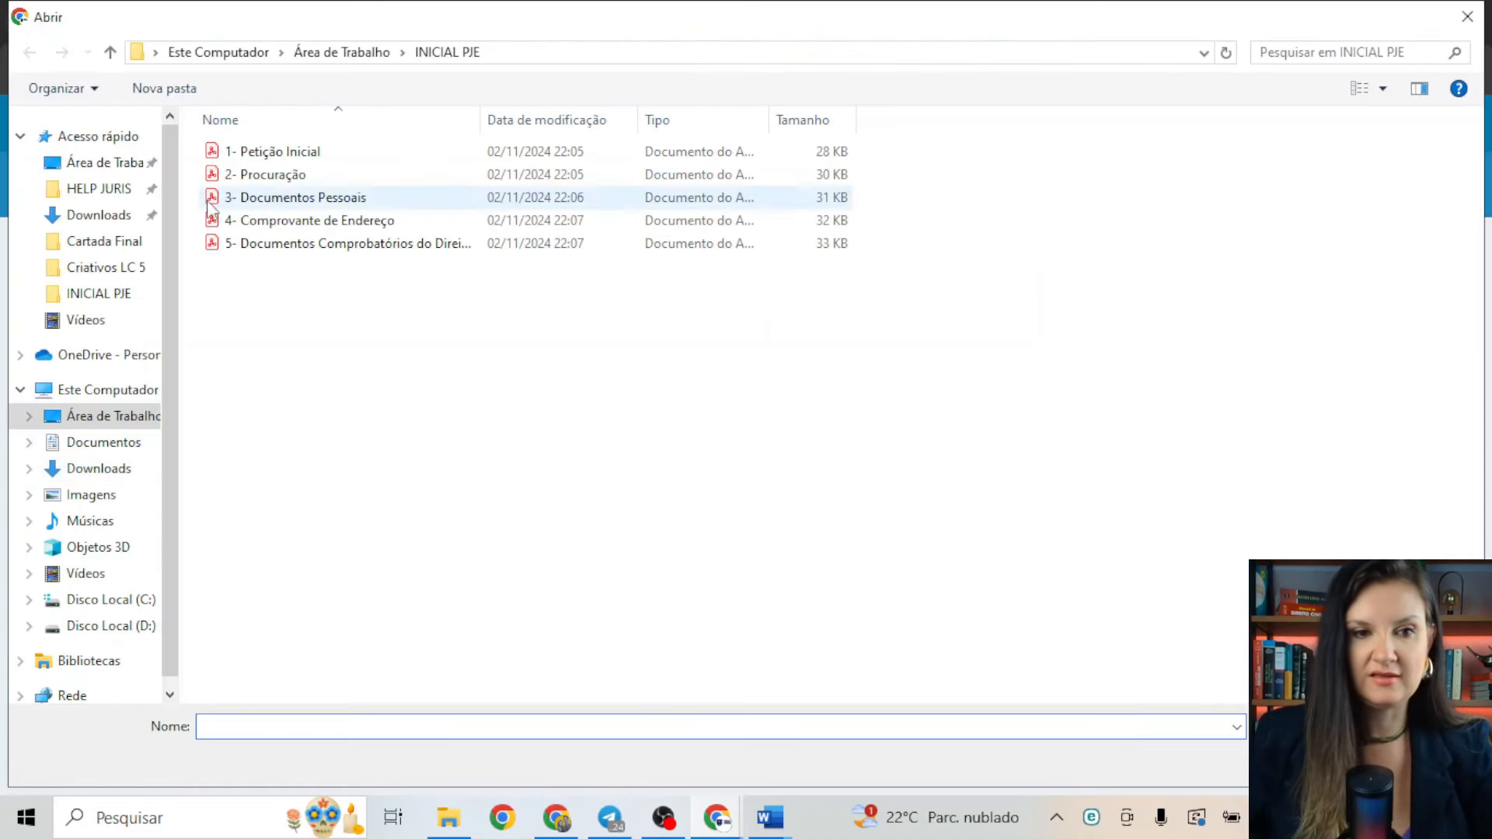
left_click(278, 152)
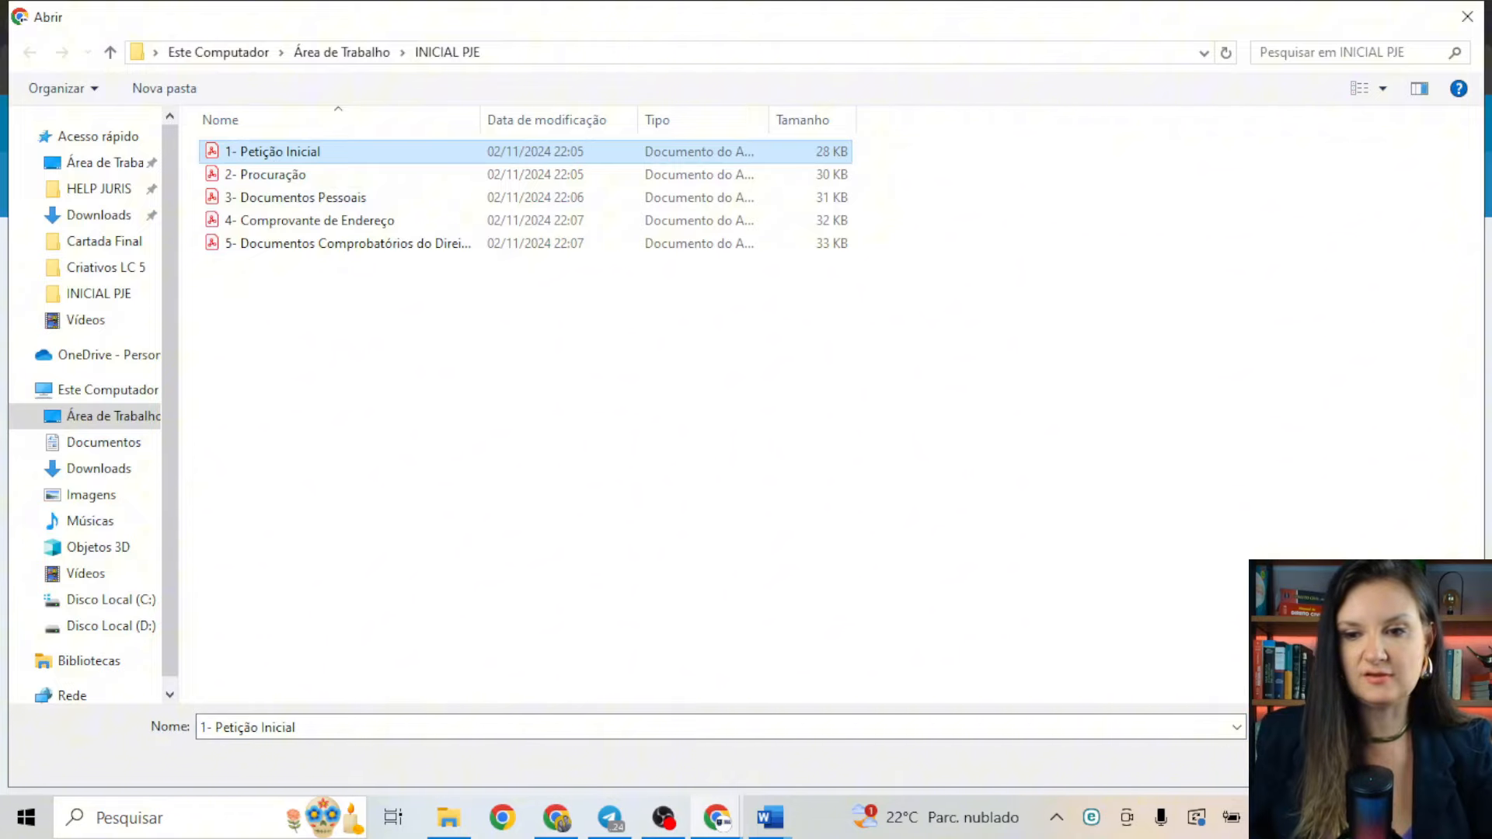
left_click(1317, 762)
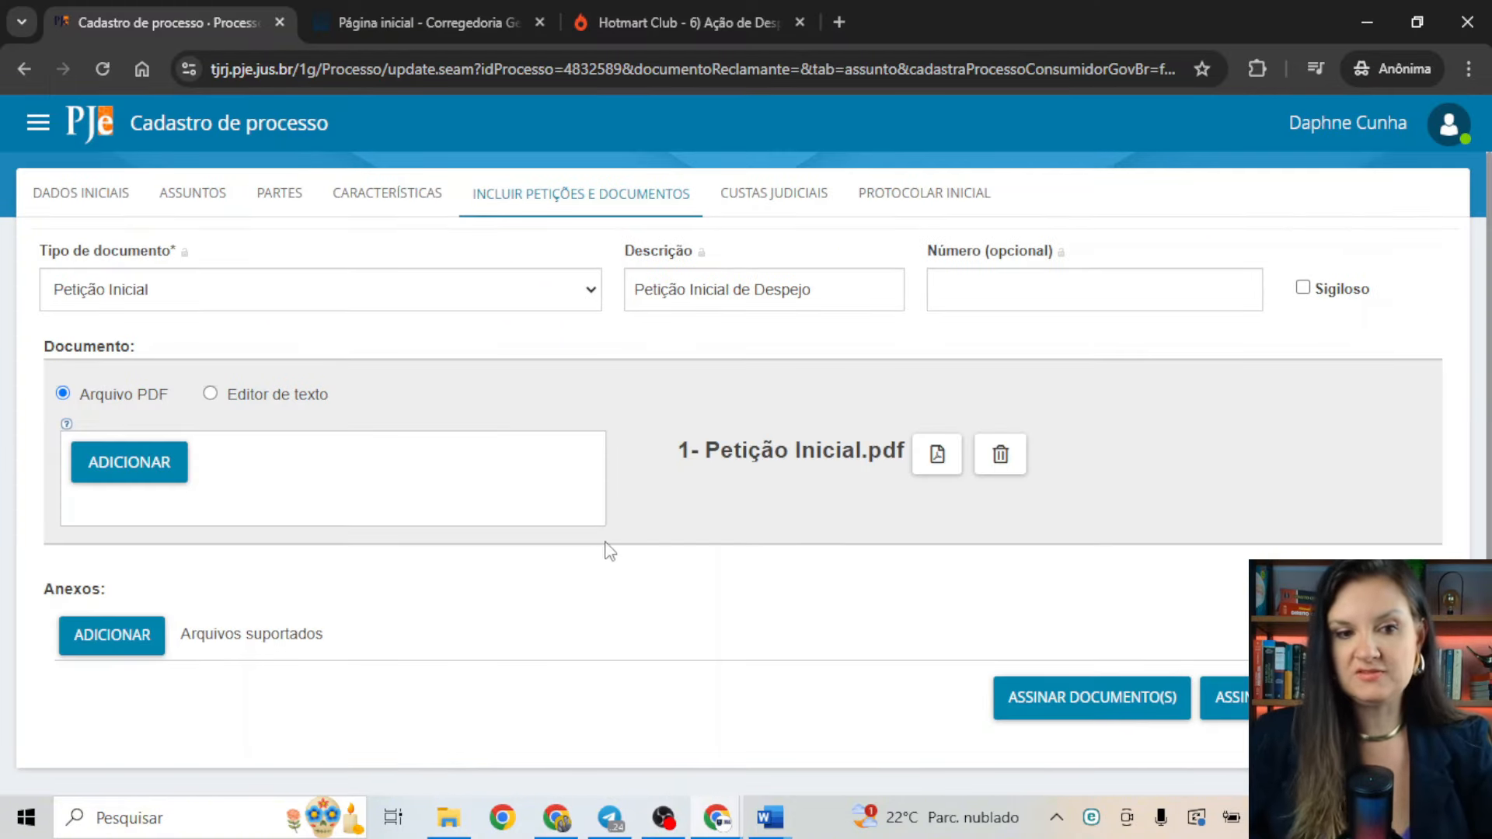
Remove the uploaded petition PDF and return the main document to Editor de texto
left_click(1000, 454)
left_click(210, 394)
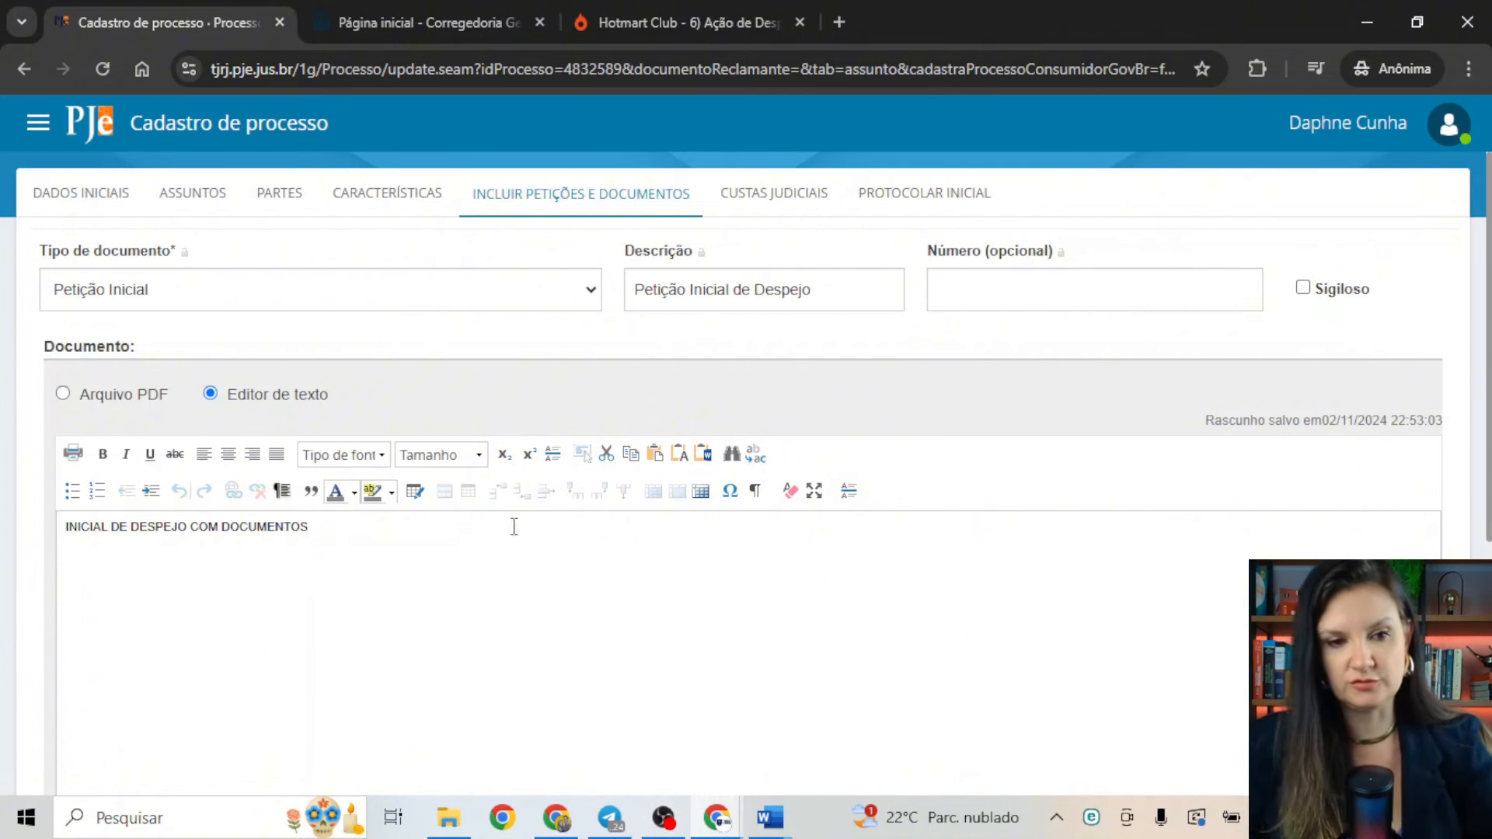
Attach all five PDF files from the INICIAL PJE folder, from "1- Petição Inicial" to "5- Documentos Comprobatórios do Direito"
scroll(484, 534, "down", 5)
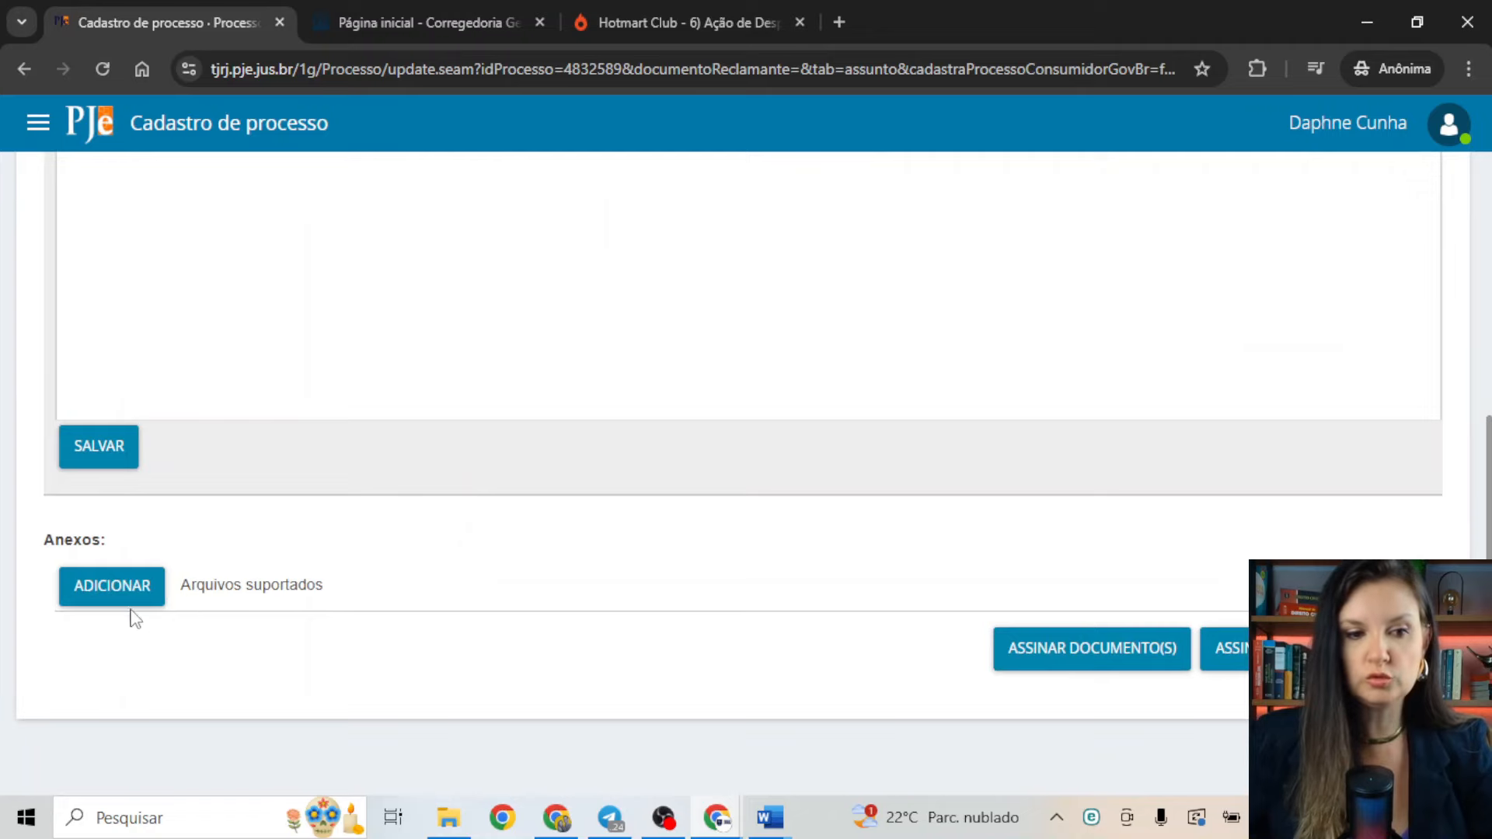
left_click(120, 588)
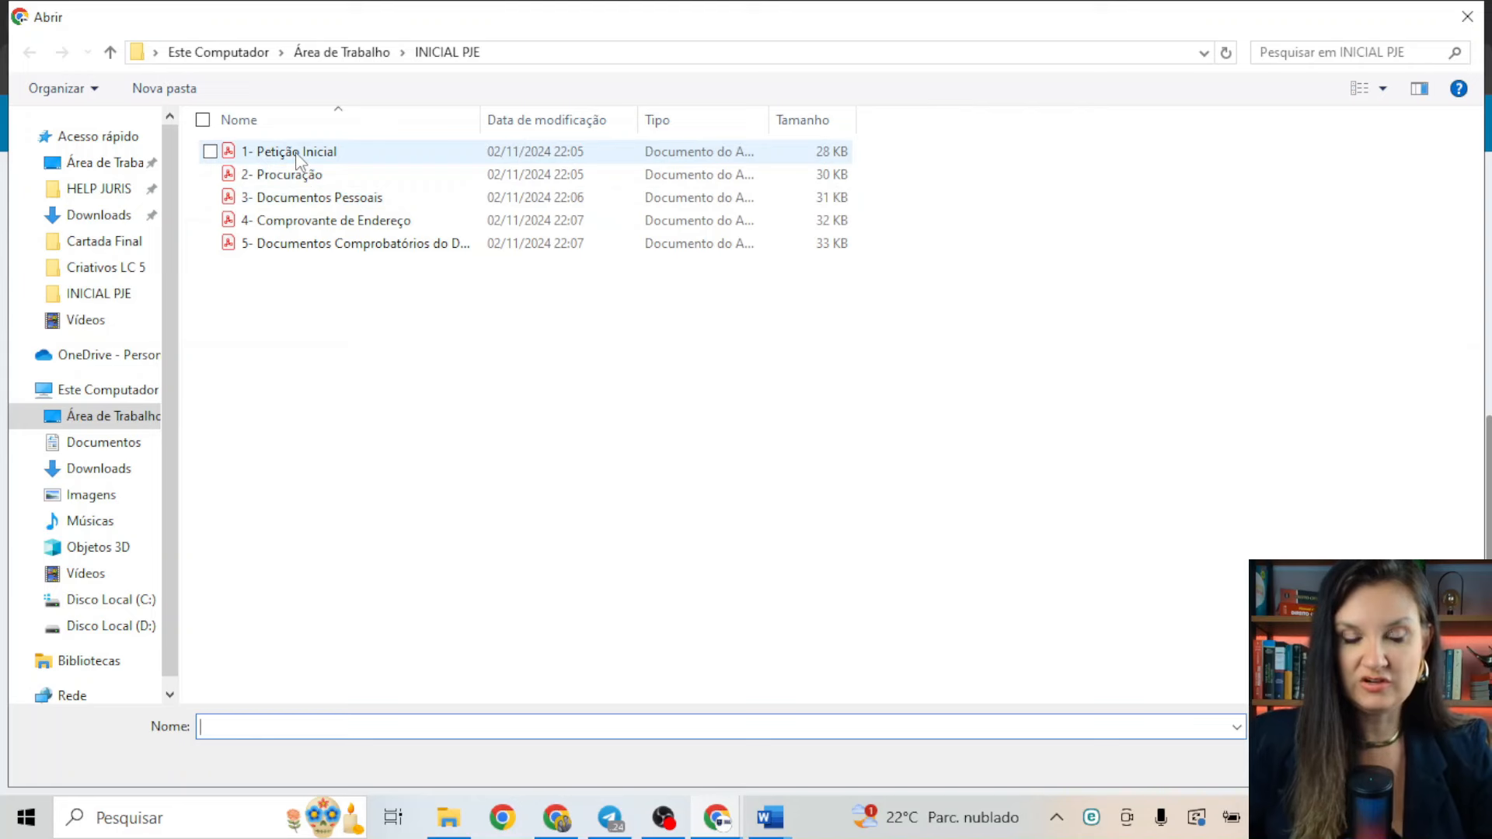
left_click(210, 151)
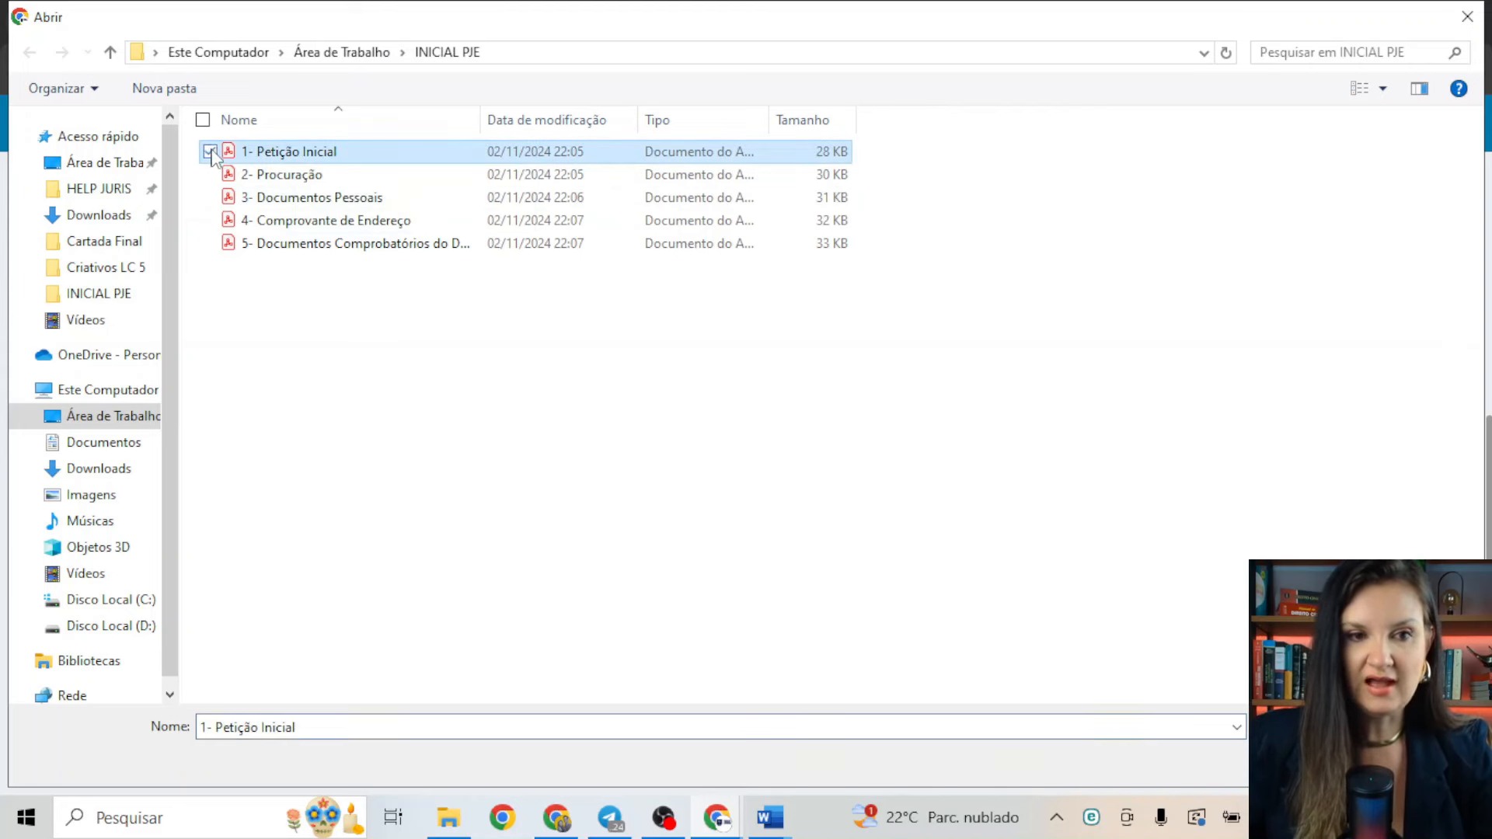
left_click(211, 245)
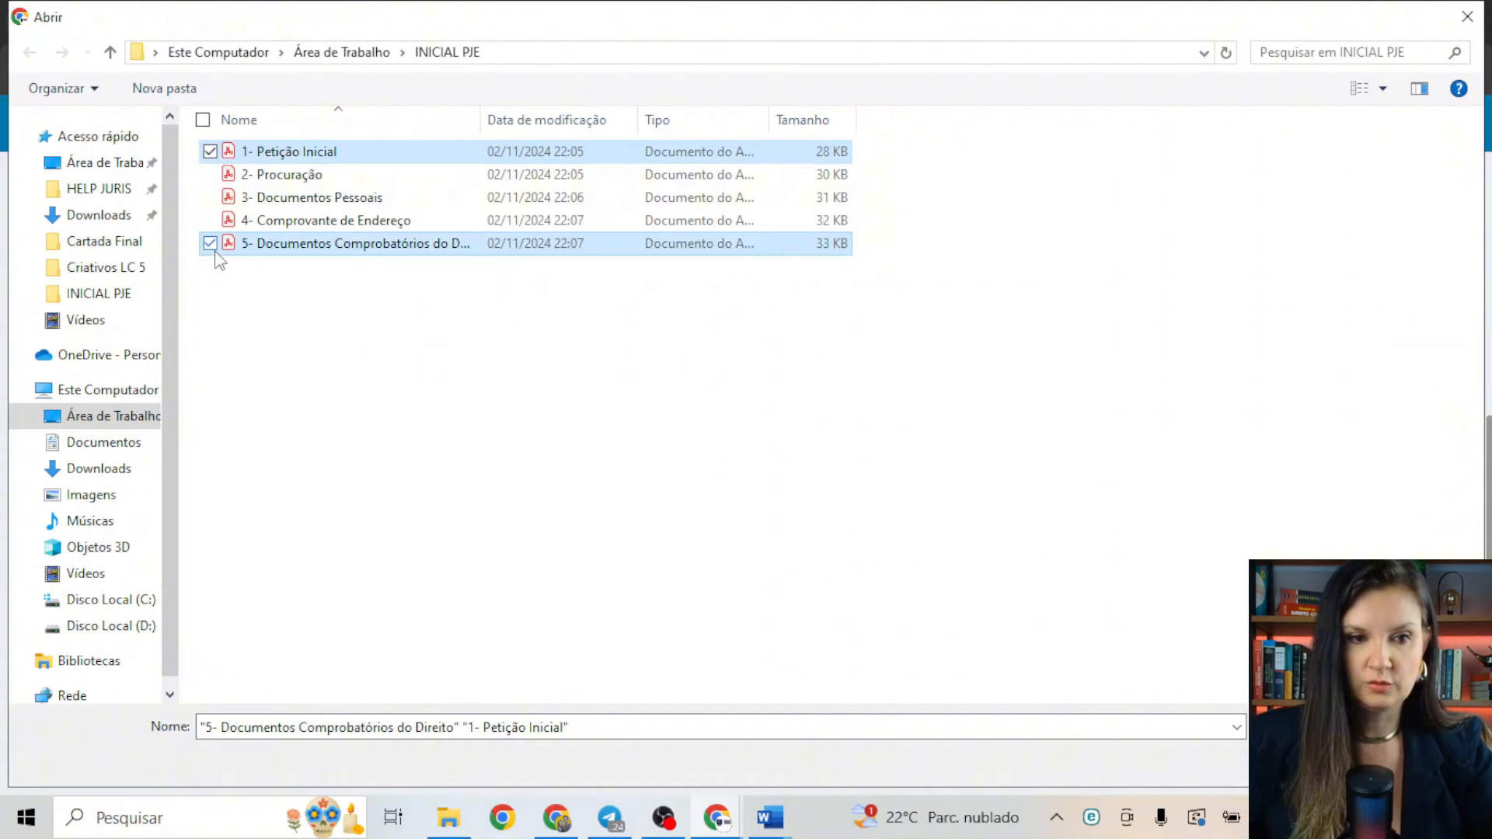
left_click(230, 177, "shift")
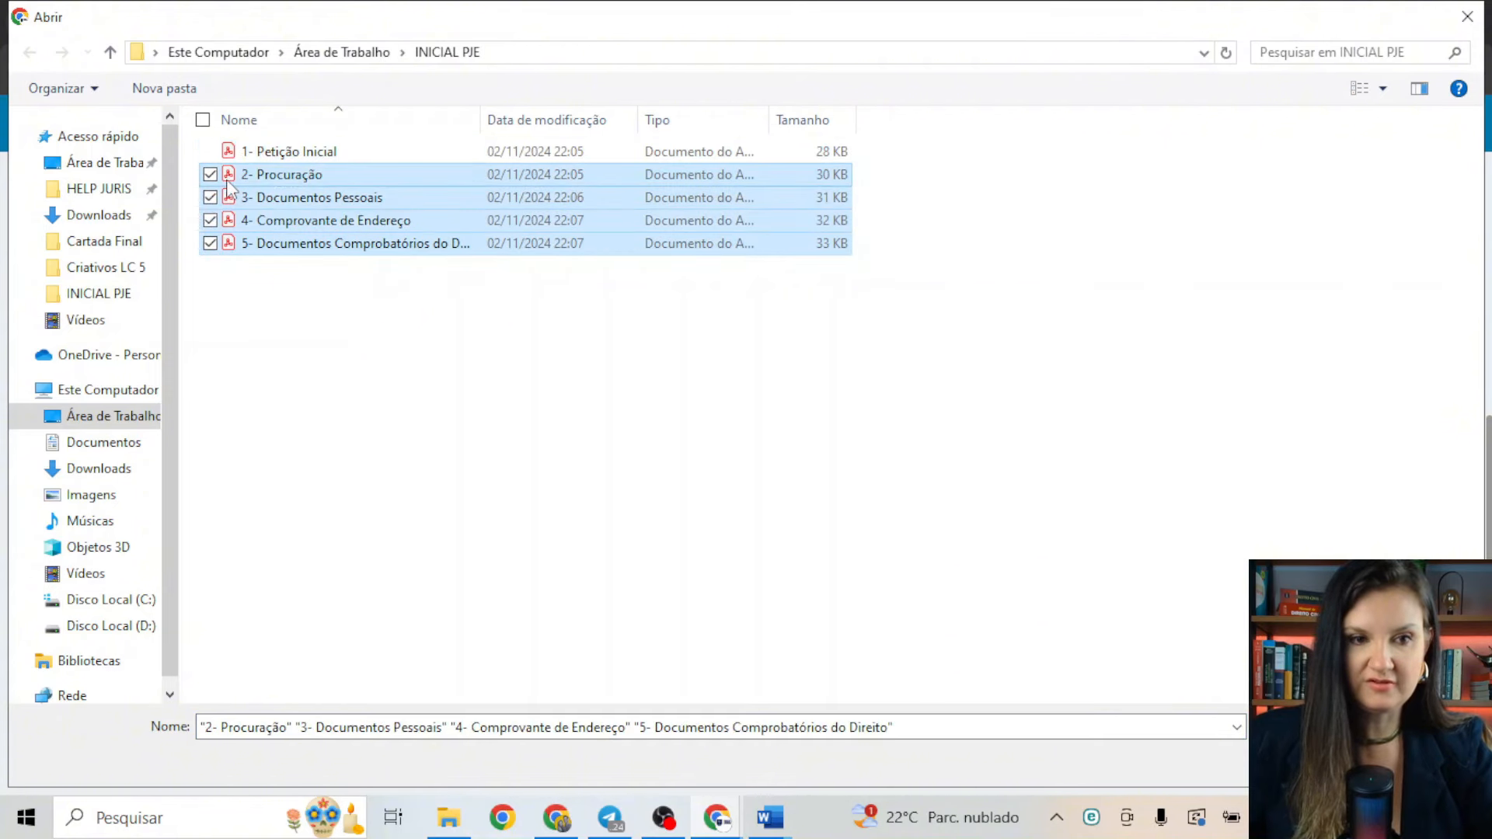
left_click(209, 153)
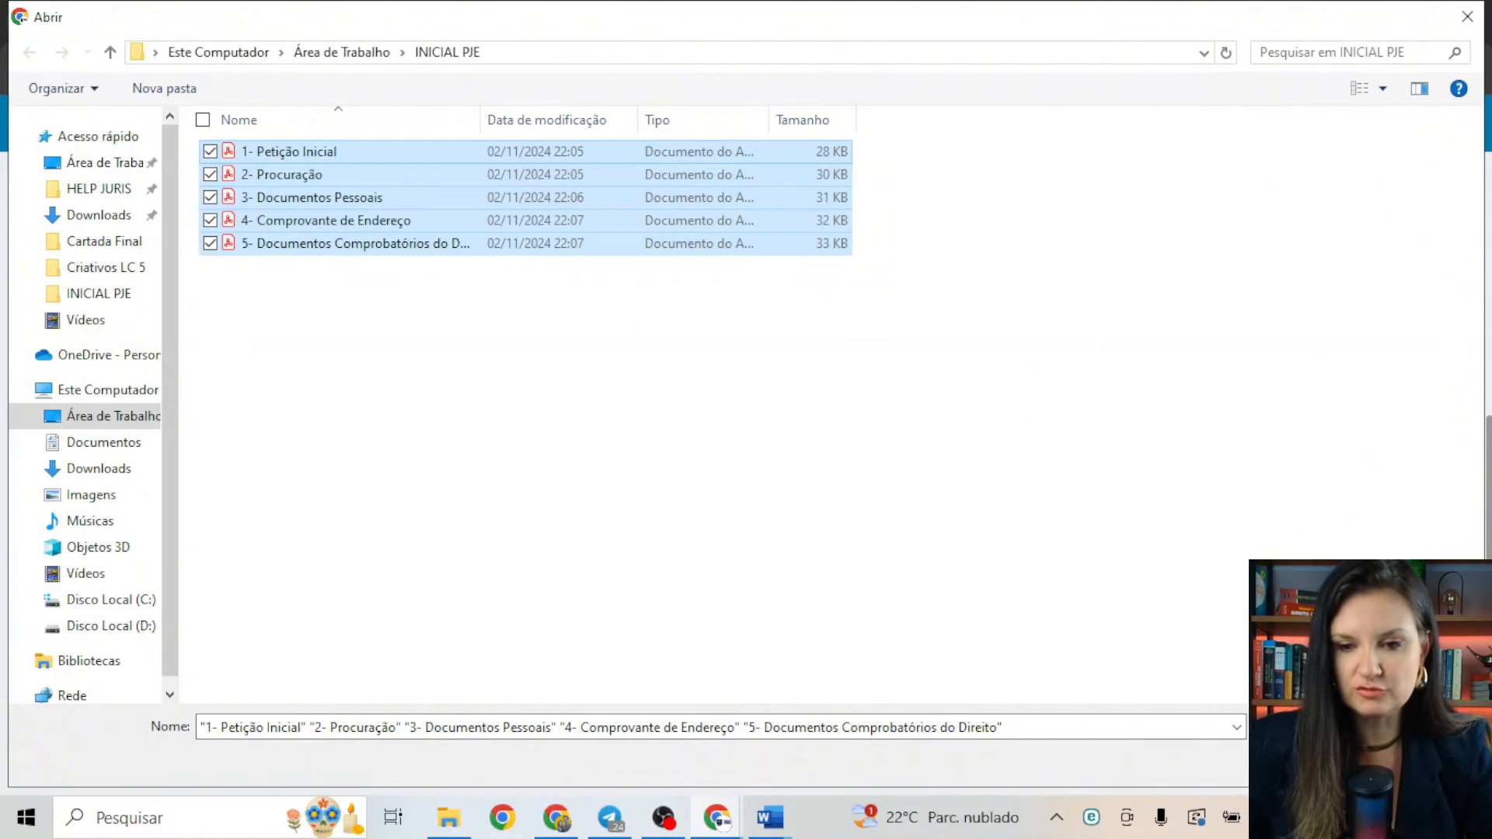
key("Return")
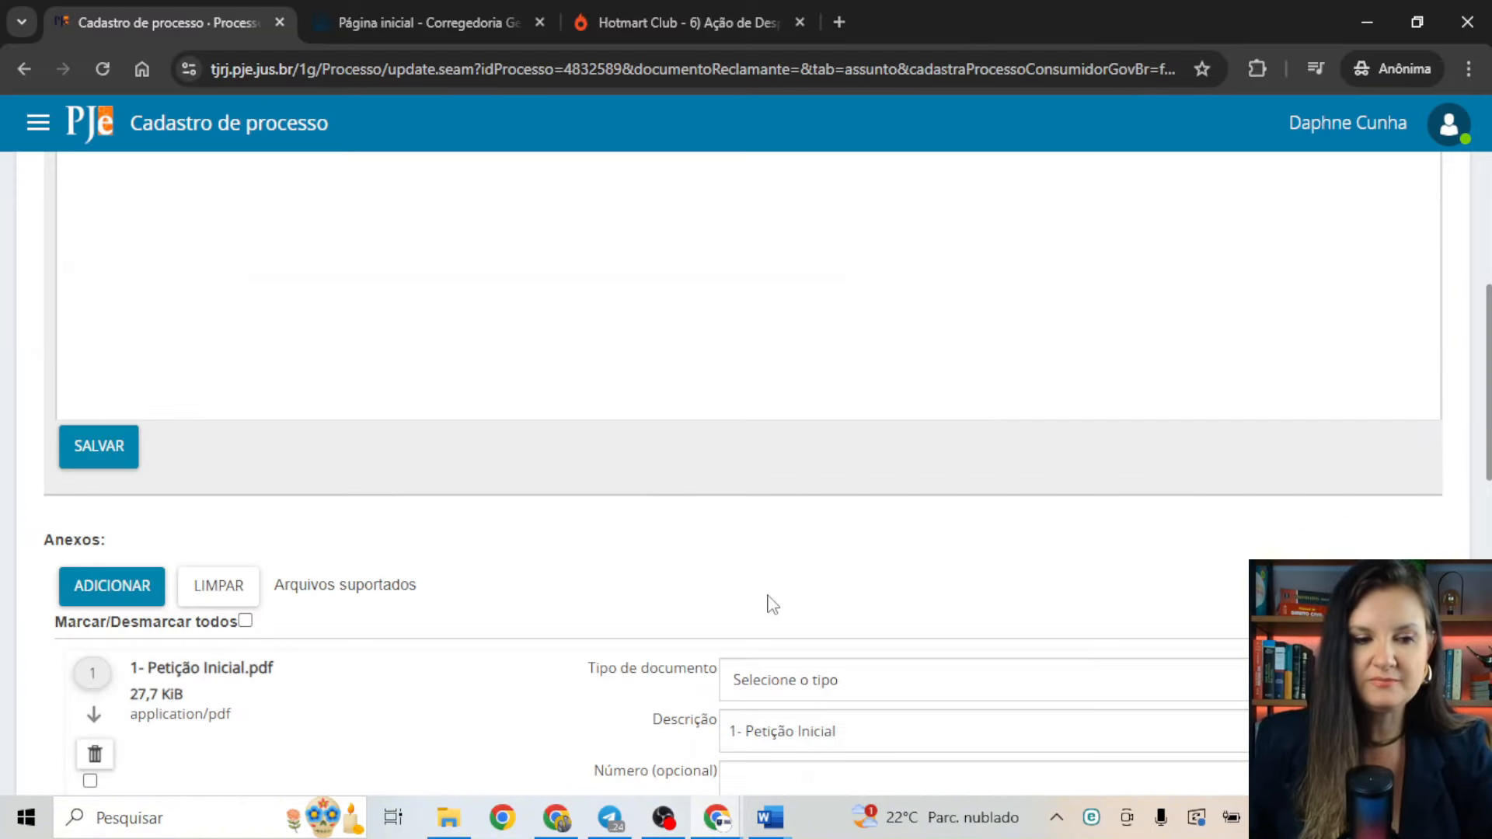
Set the document type of the attachment "1- Petição Inicial.pdf" to Petição
scroll(771, 605, "down", 10)
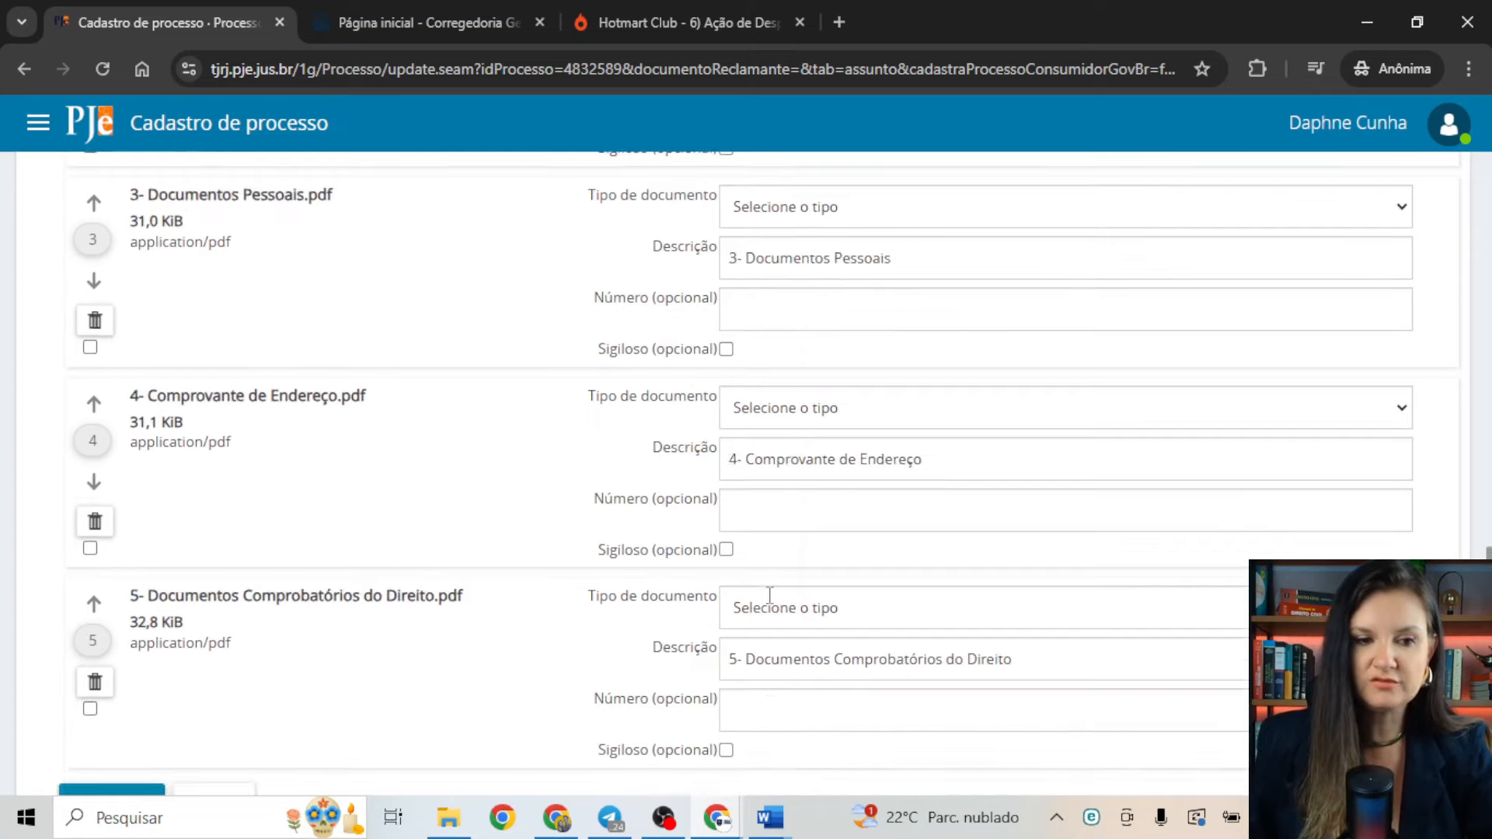
scroll(769, 595, "down", 1)
scroll(770, 599, "up", 8)
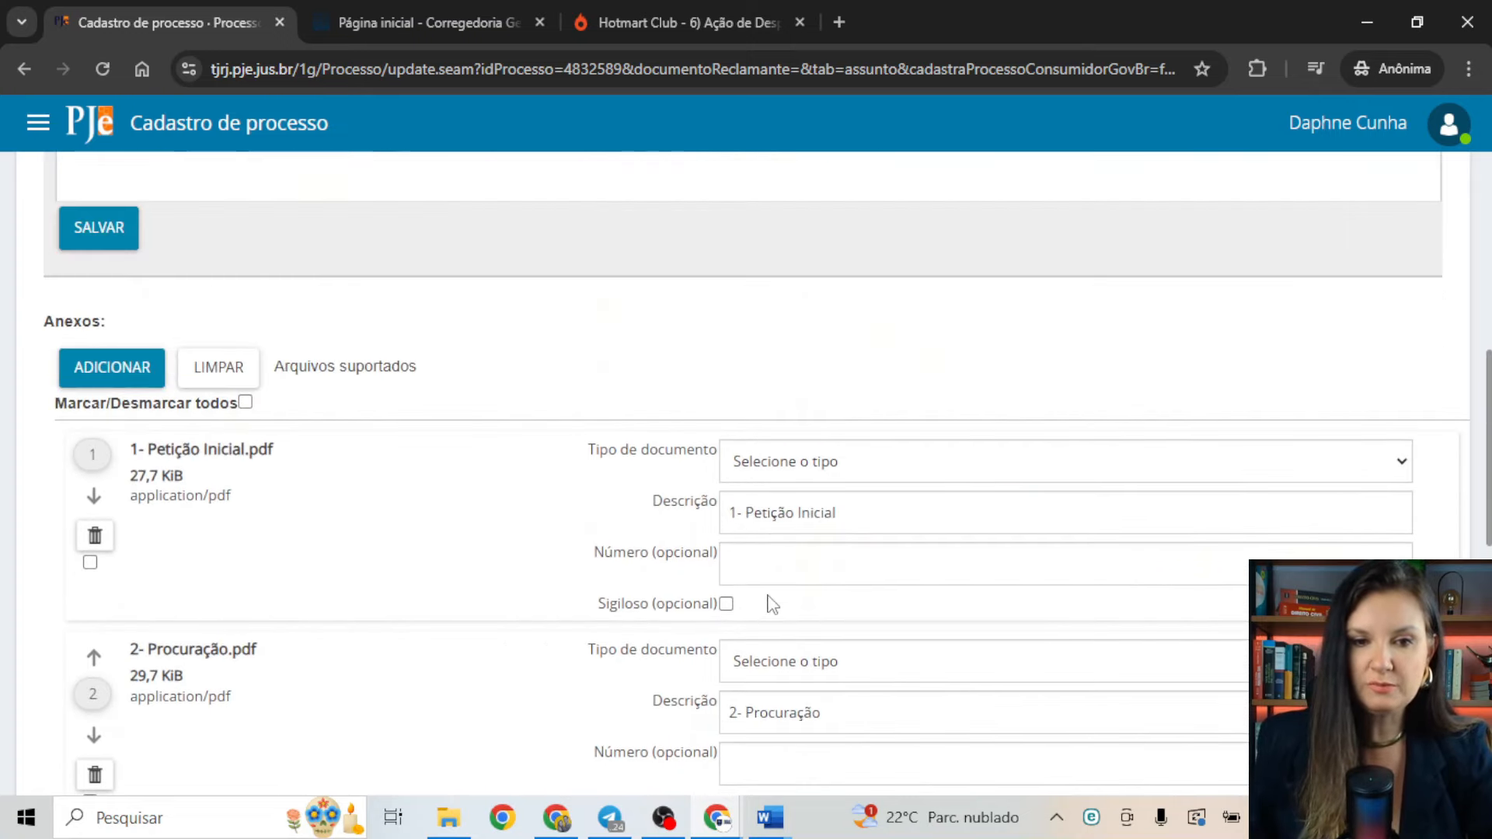
left_click(881, 461)
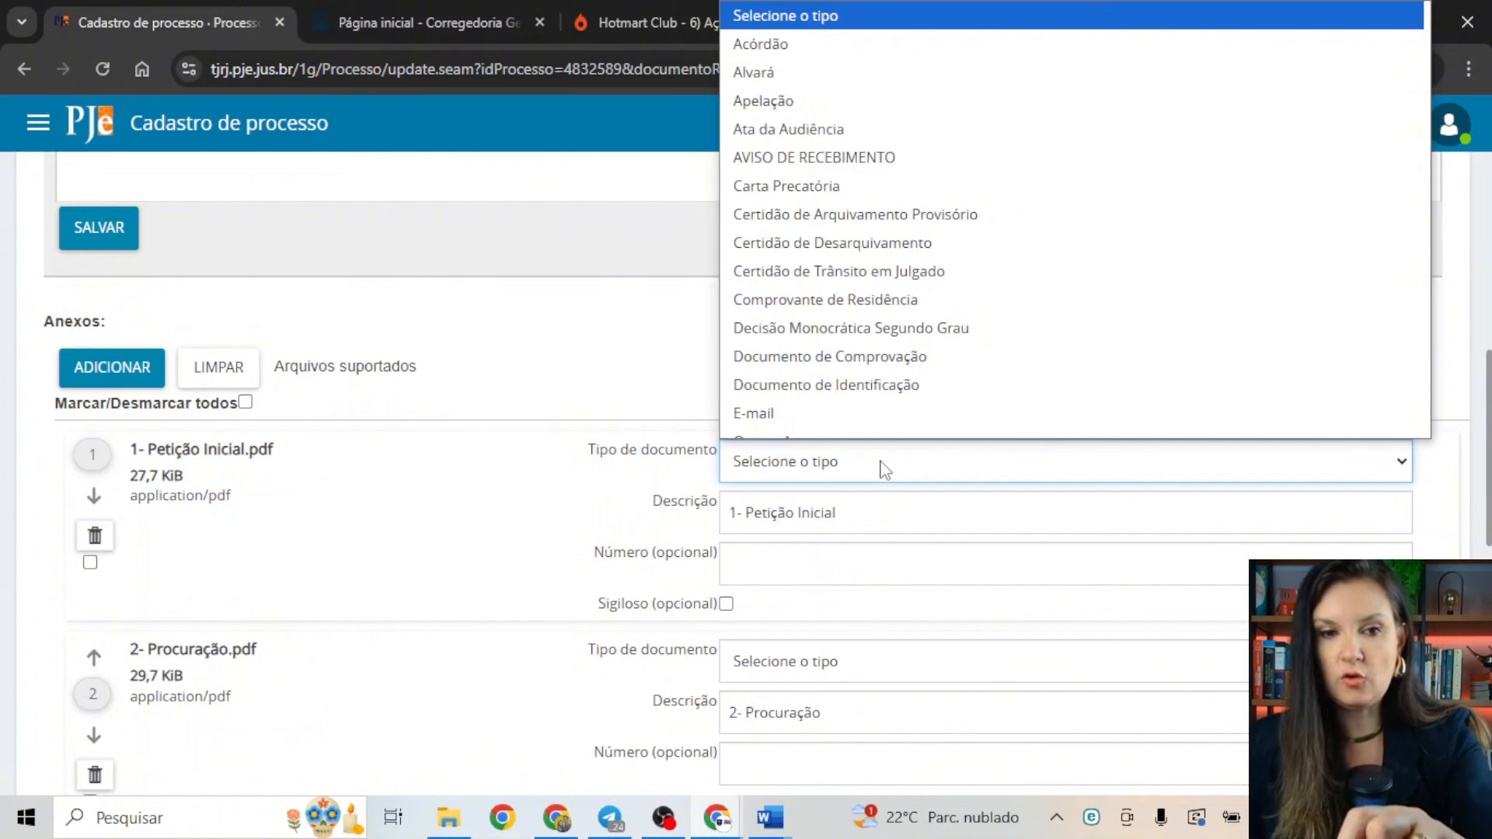
scroll(889, 459, "down", 1)
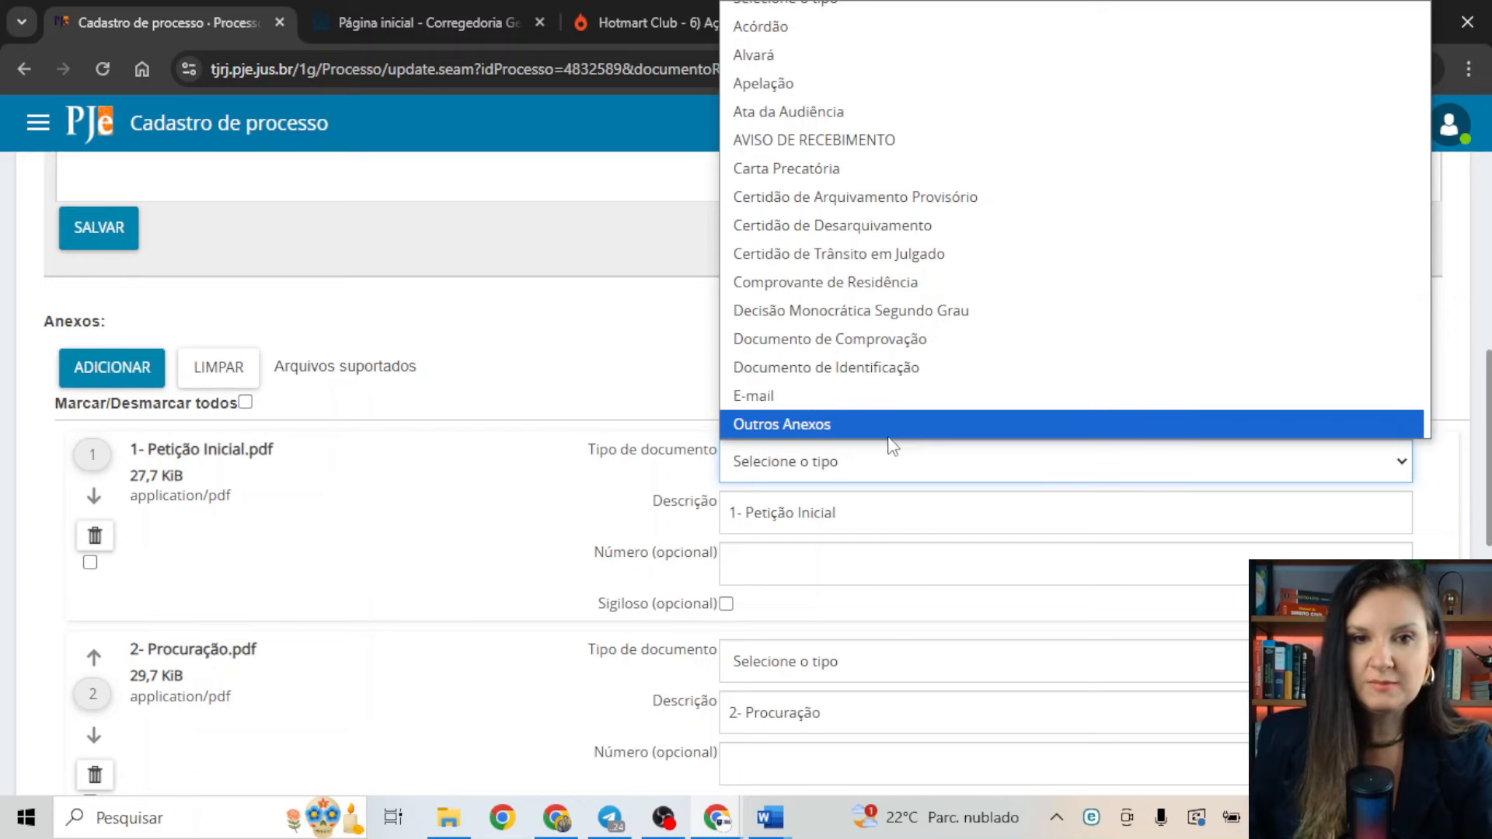
scroll(872, 419, "up", 1)
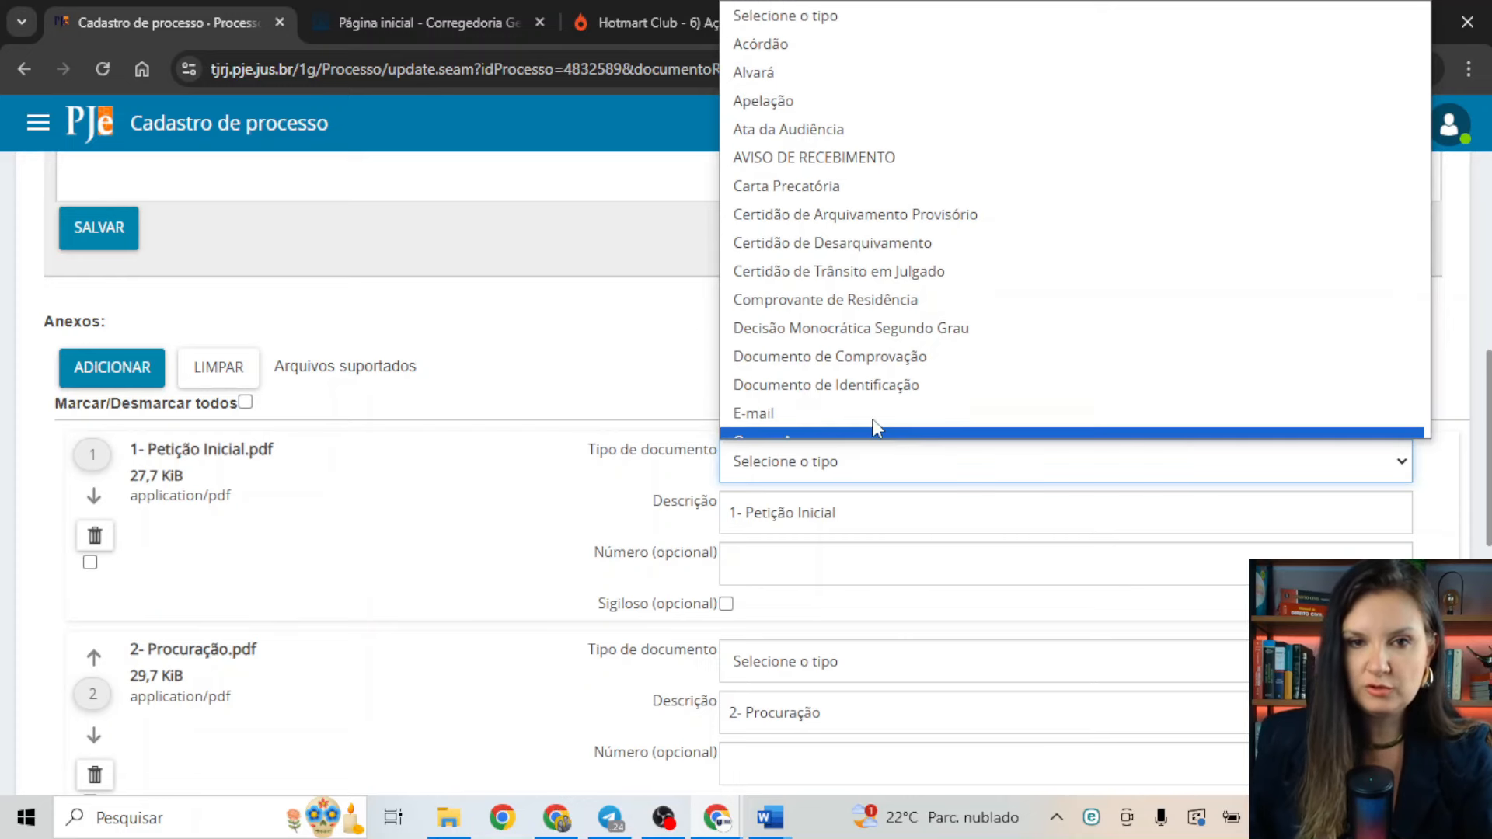
scroll(777, 388, "down", 2)
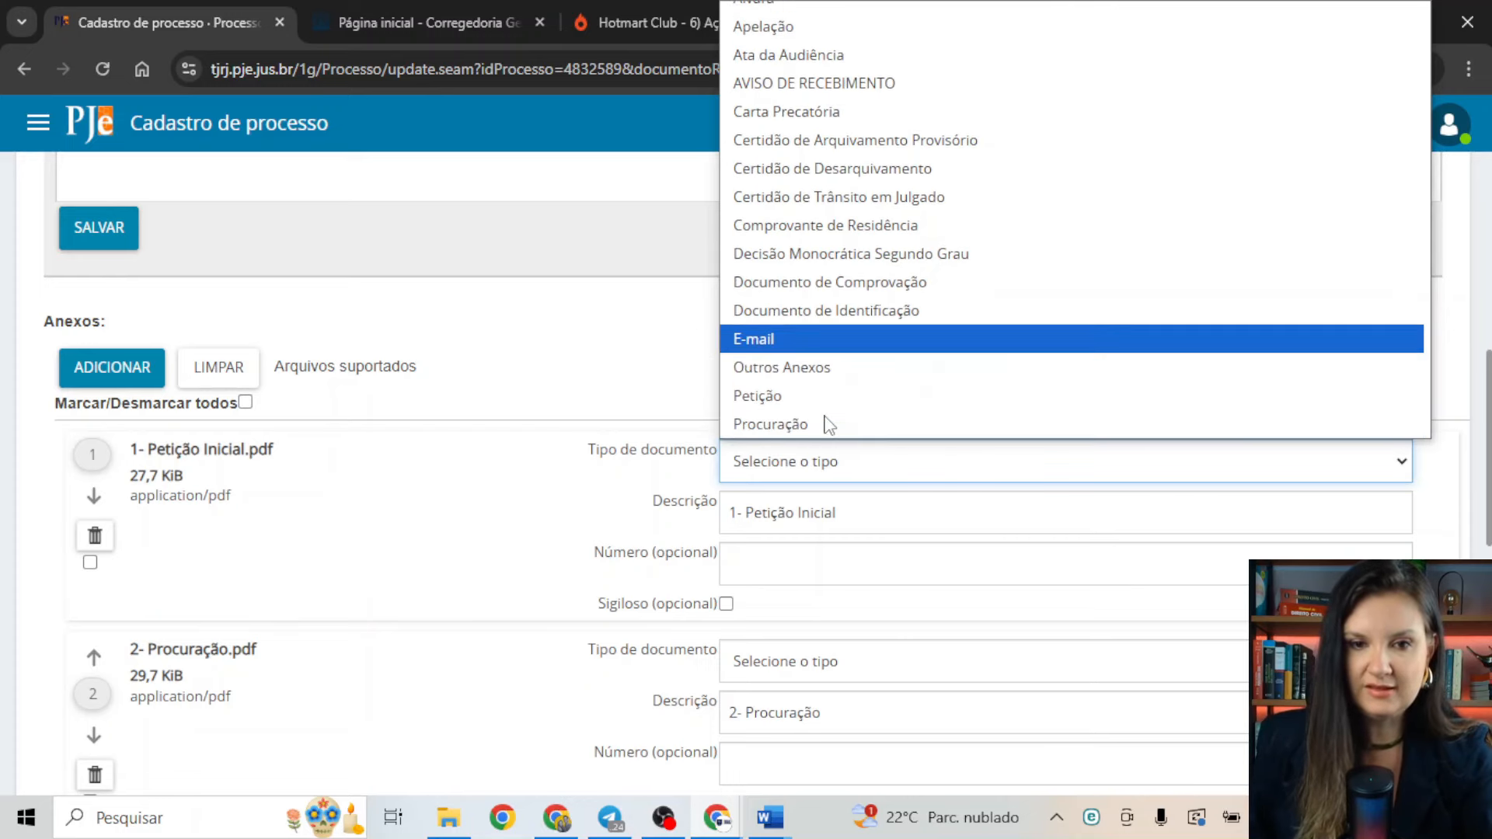
left_click(776, 398)
scroll(358, 683, "down", 3)
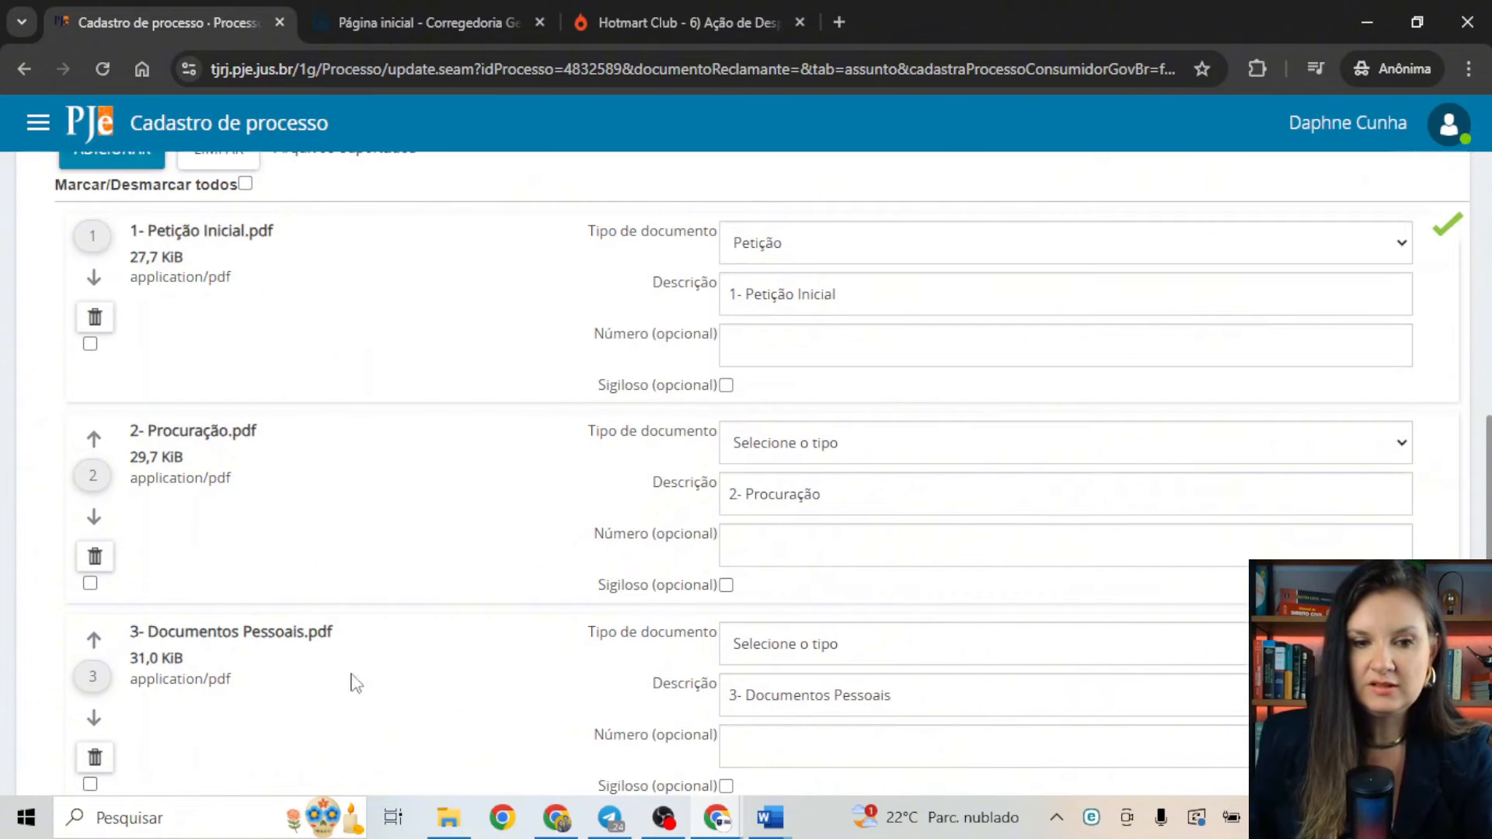
Classify the attachment "2- Procuração.pdf" as Procuração and "3- Documentos Pessoais.pdf" as Documento de Identificação
left_click(799, 443)
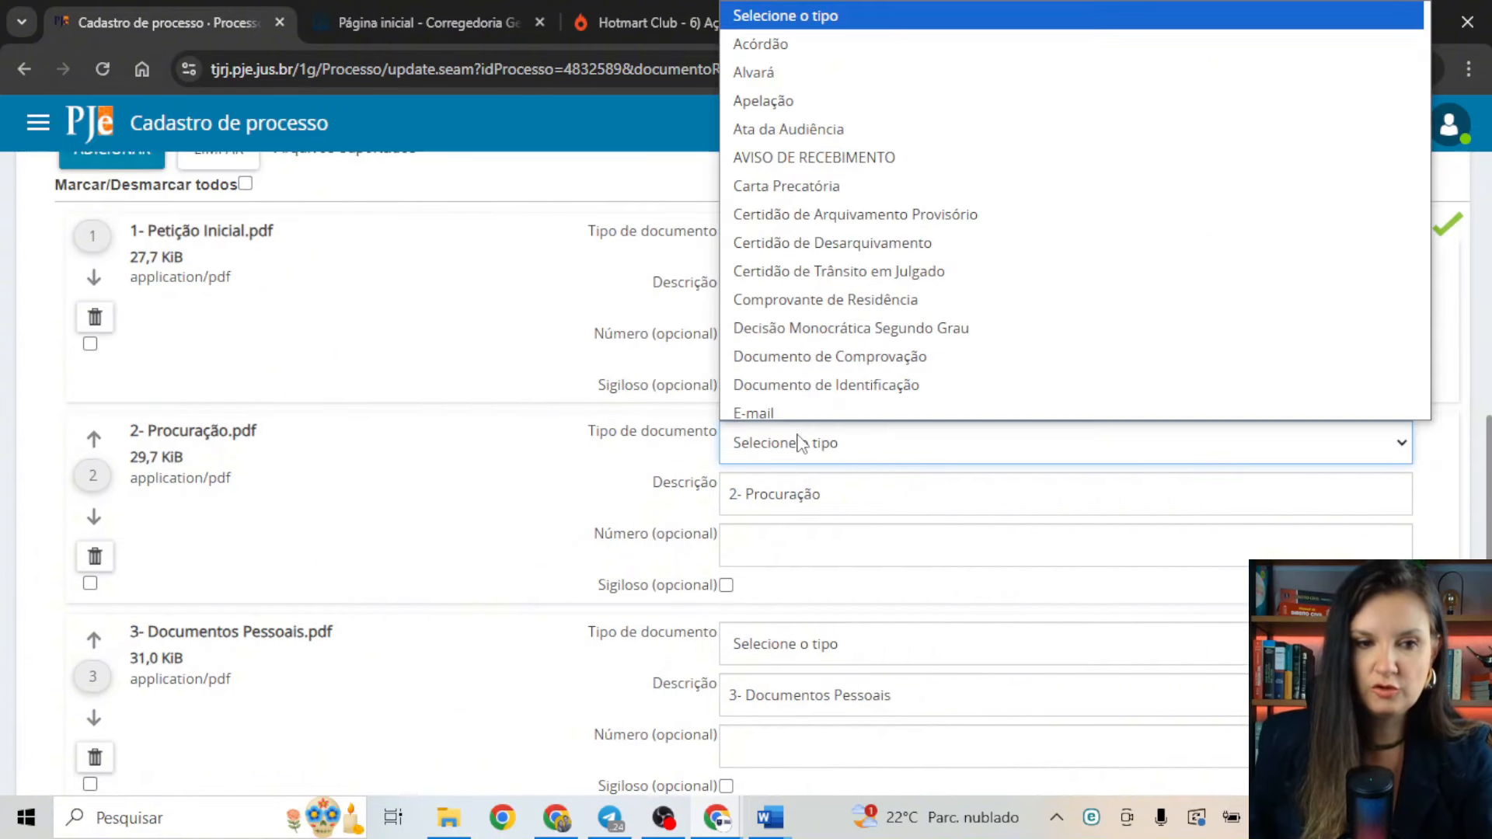
scroll(769, 394, "down", 1)
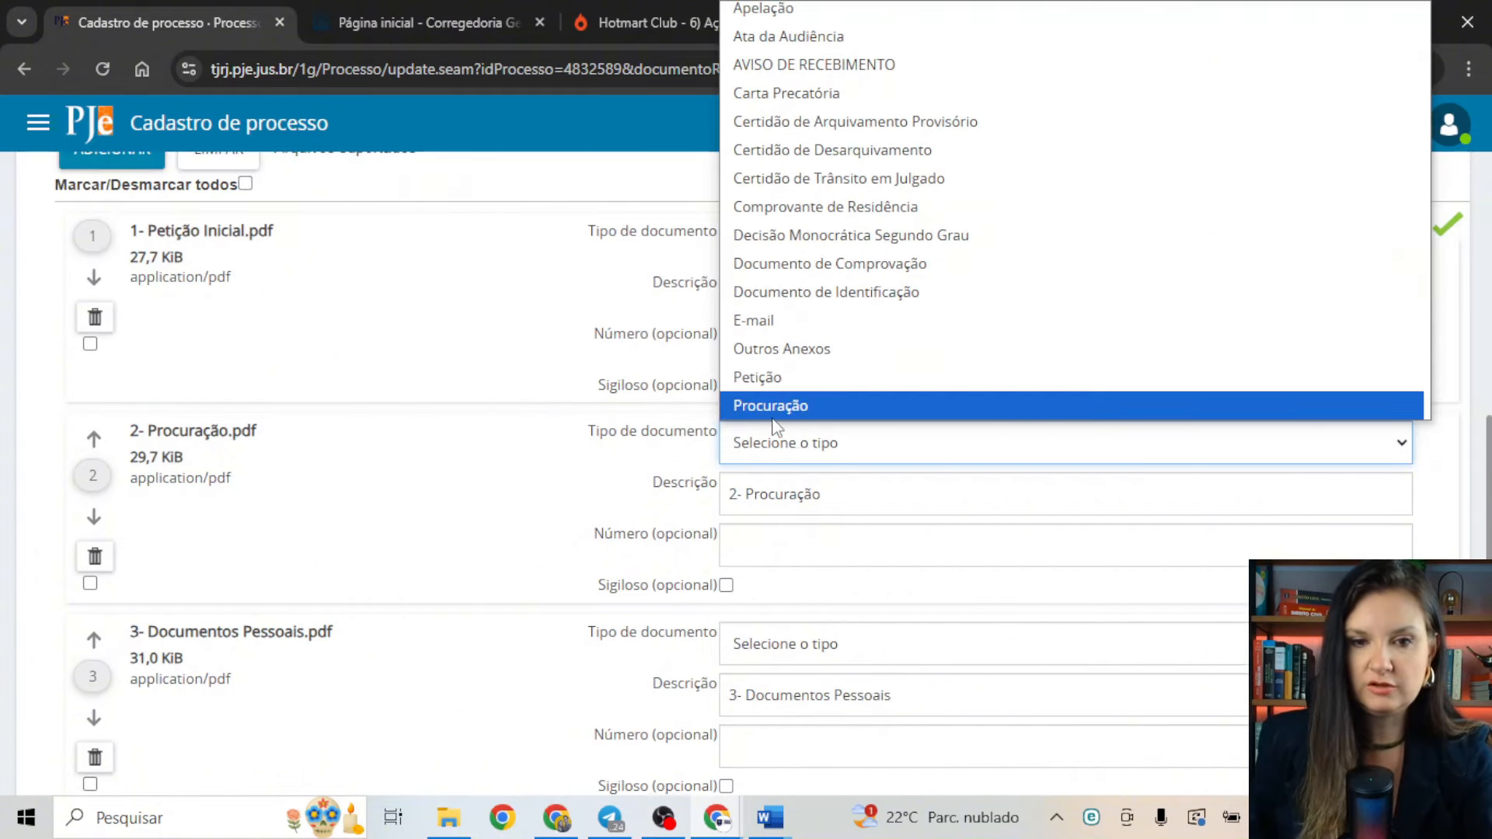
left_click(777, 410)
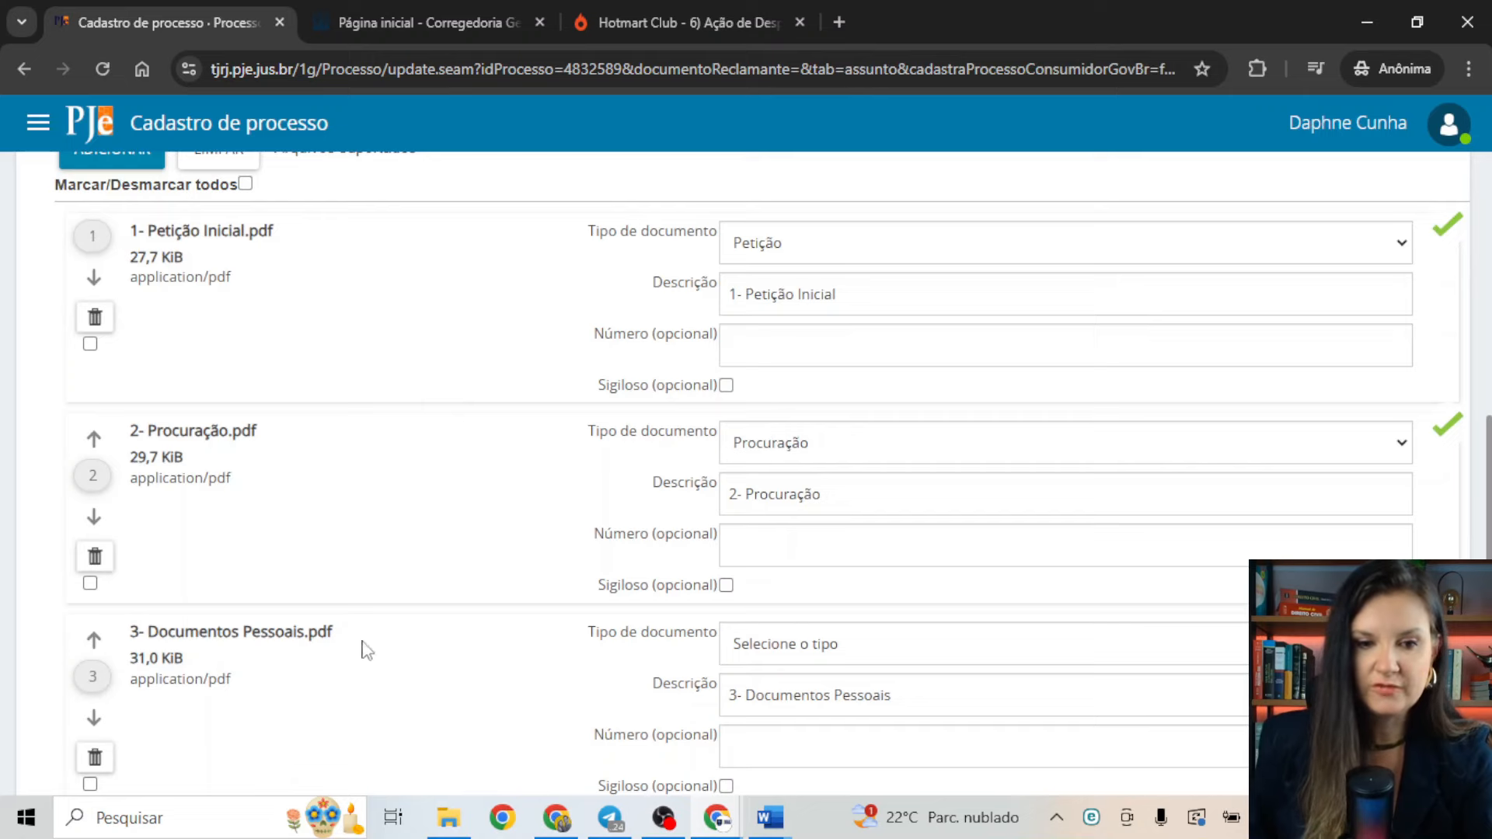
left_click(858, 633)
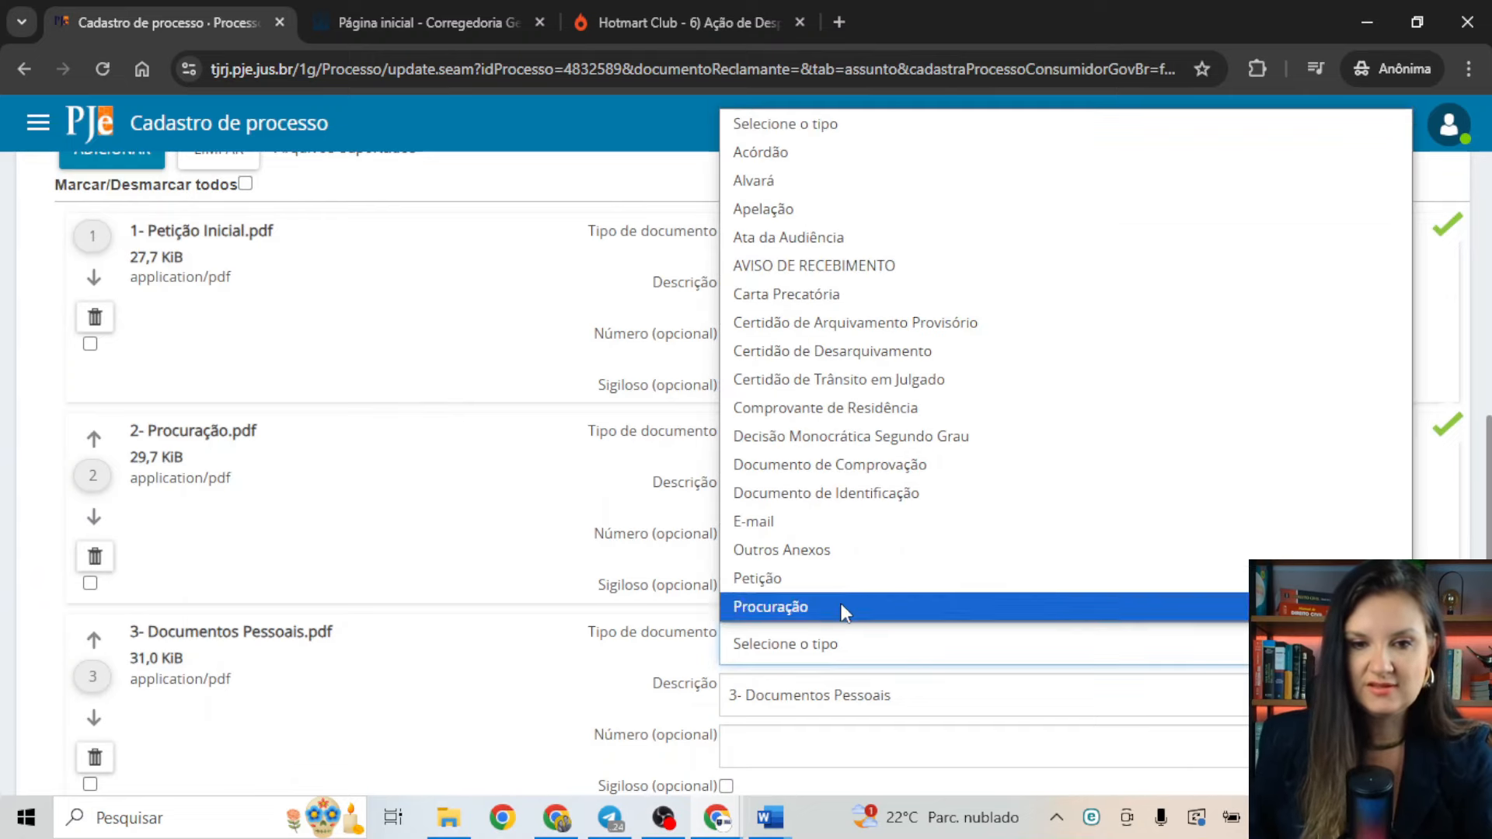
left_click(876, 506)
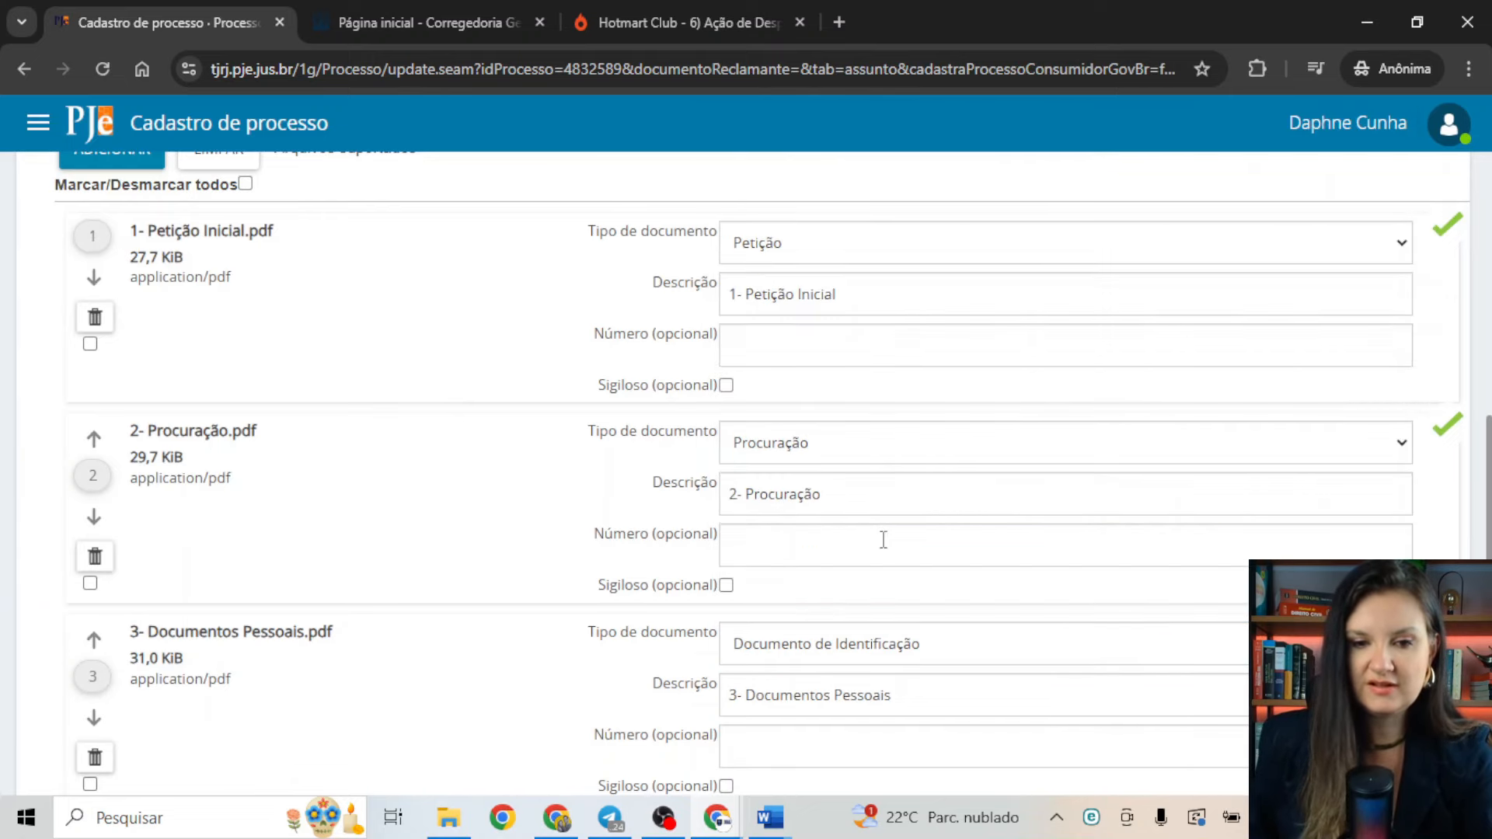
Classify "4- Comprovante de Endereço.pdf" as Comprovante de Residência and "5- Documentos Comprobatórios do Direito.pdf" as Documento de Comprovação
scroll(882, 536, "down", 4)
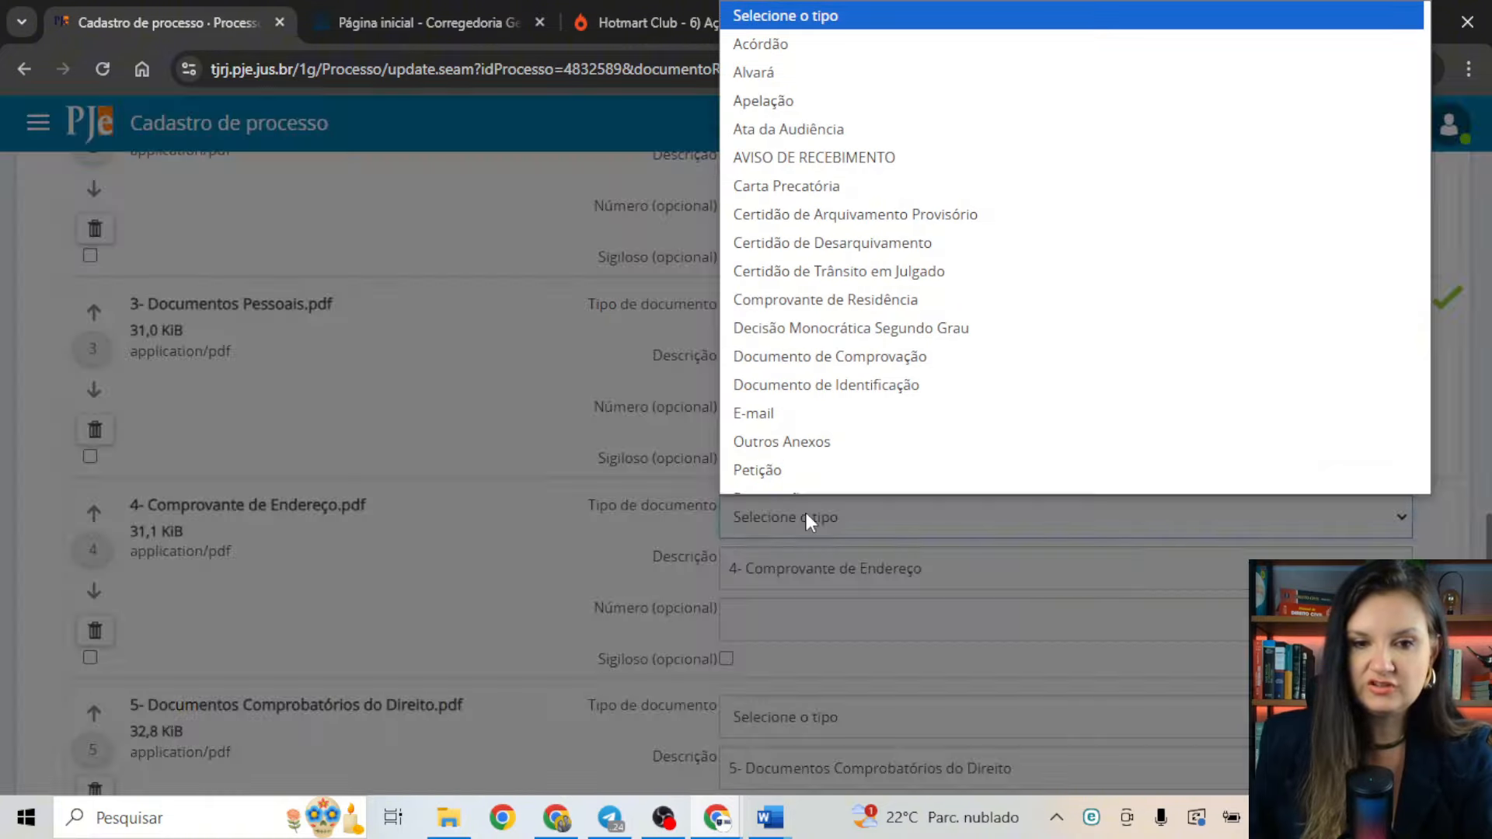
left_click(808, 517)
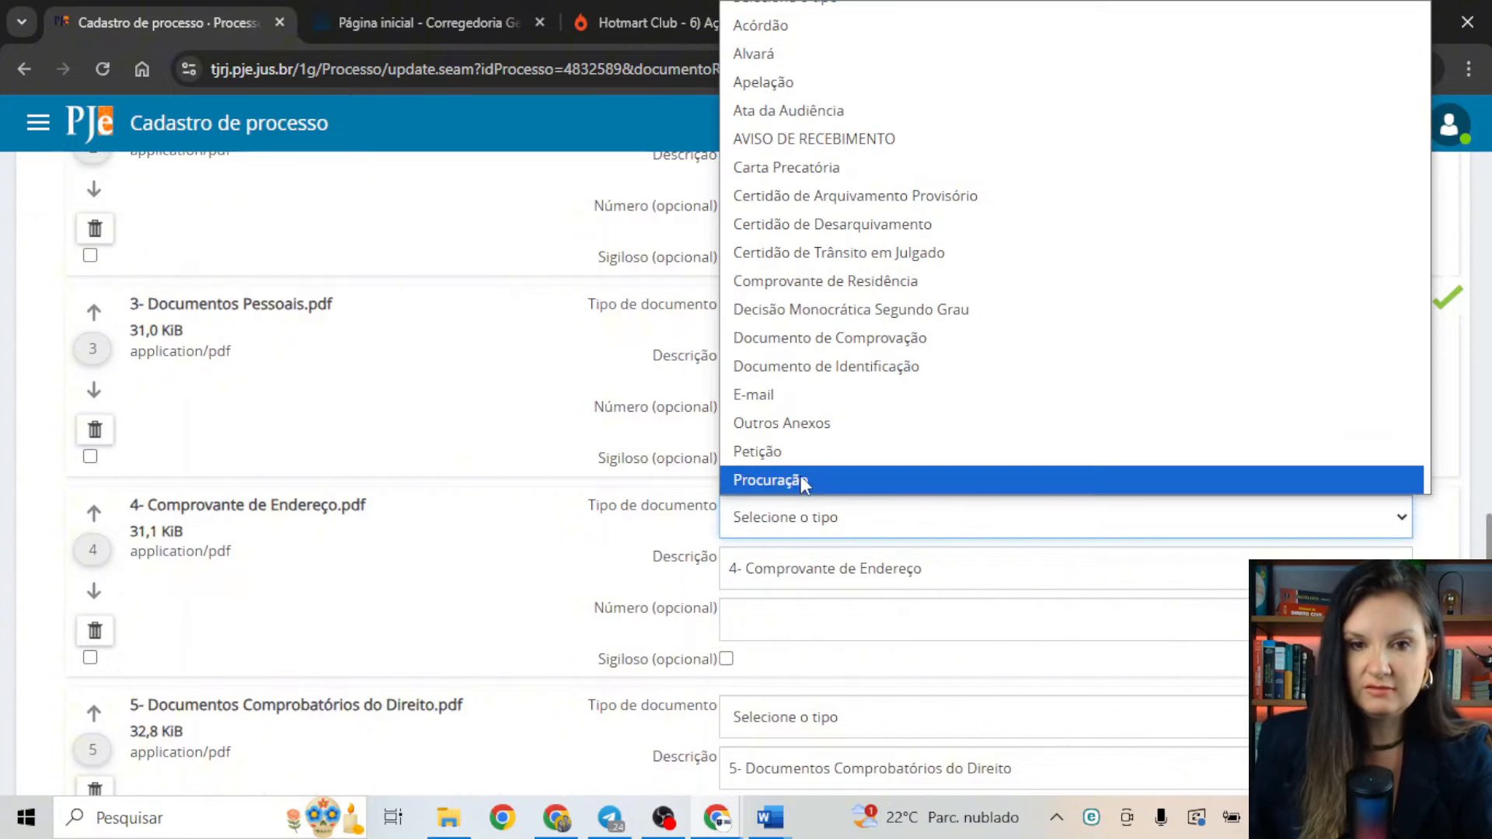
left_click(856, 287)
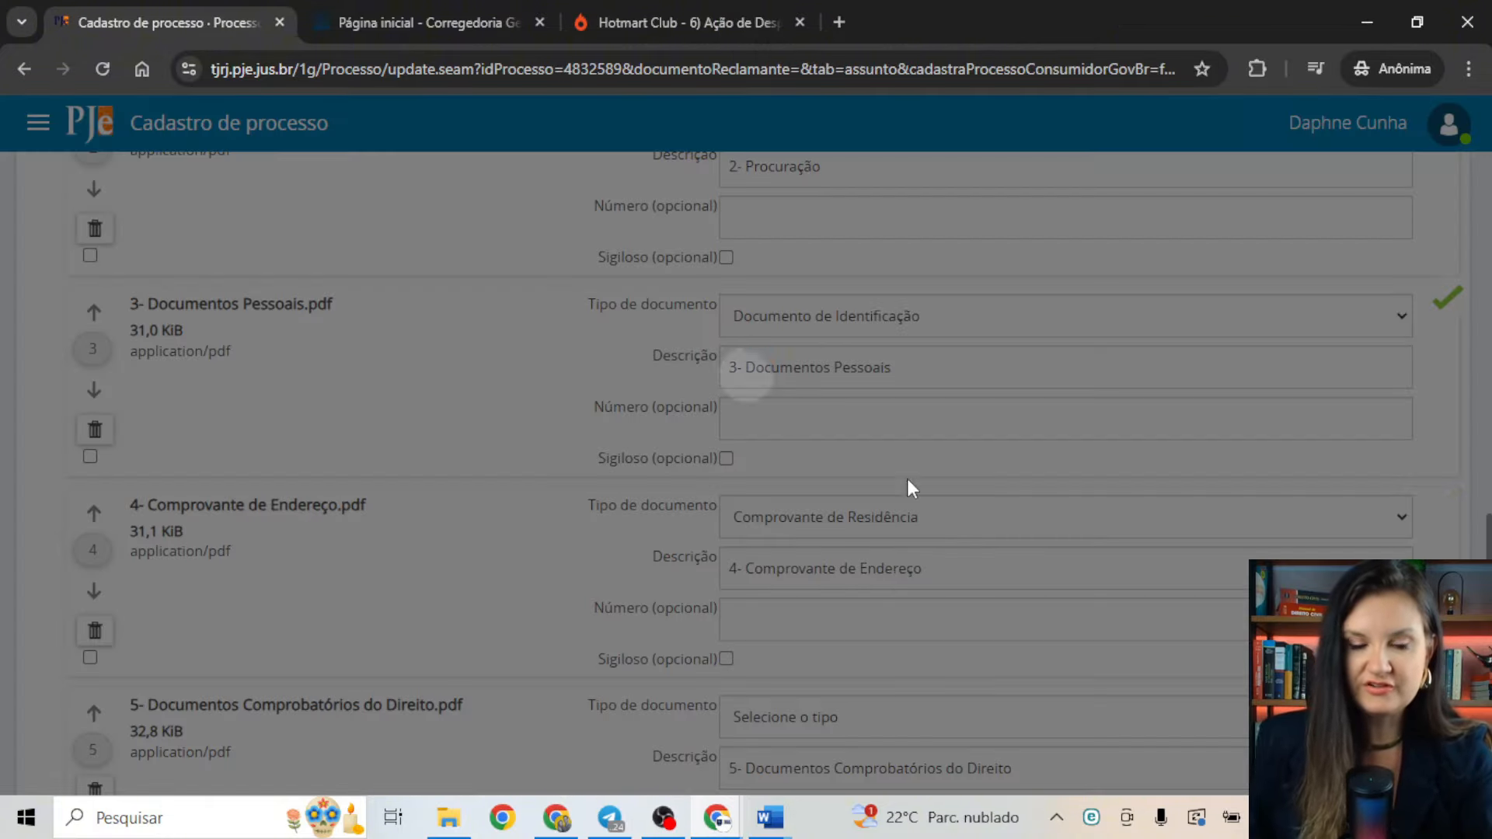
scroll(874, 590, "down", 3)
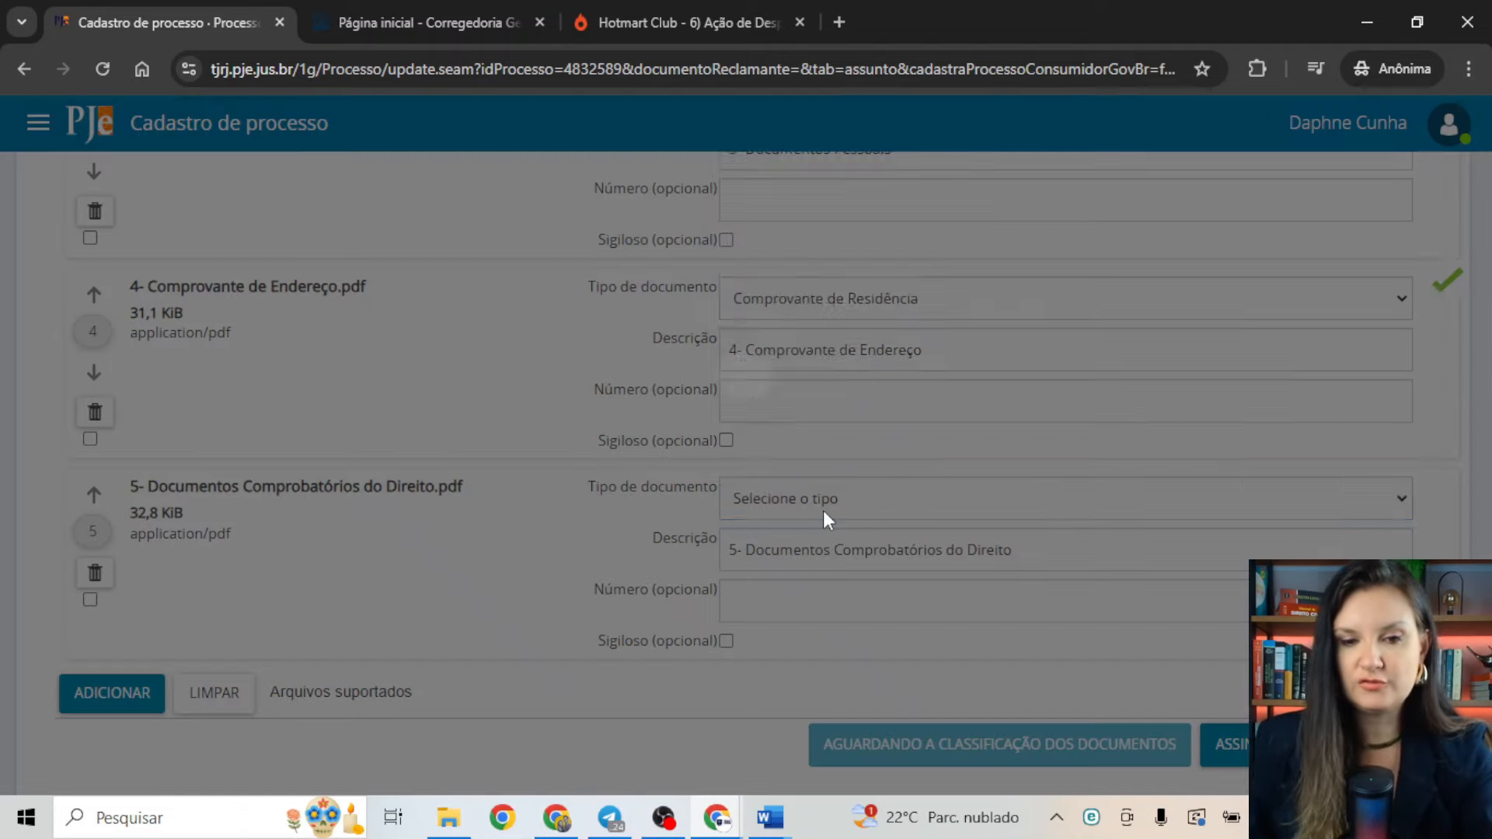
left_click(828, 509)
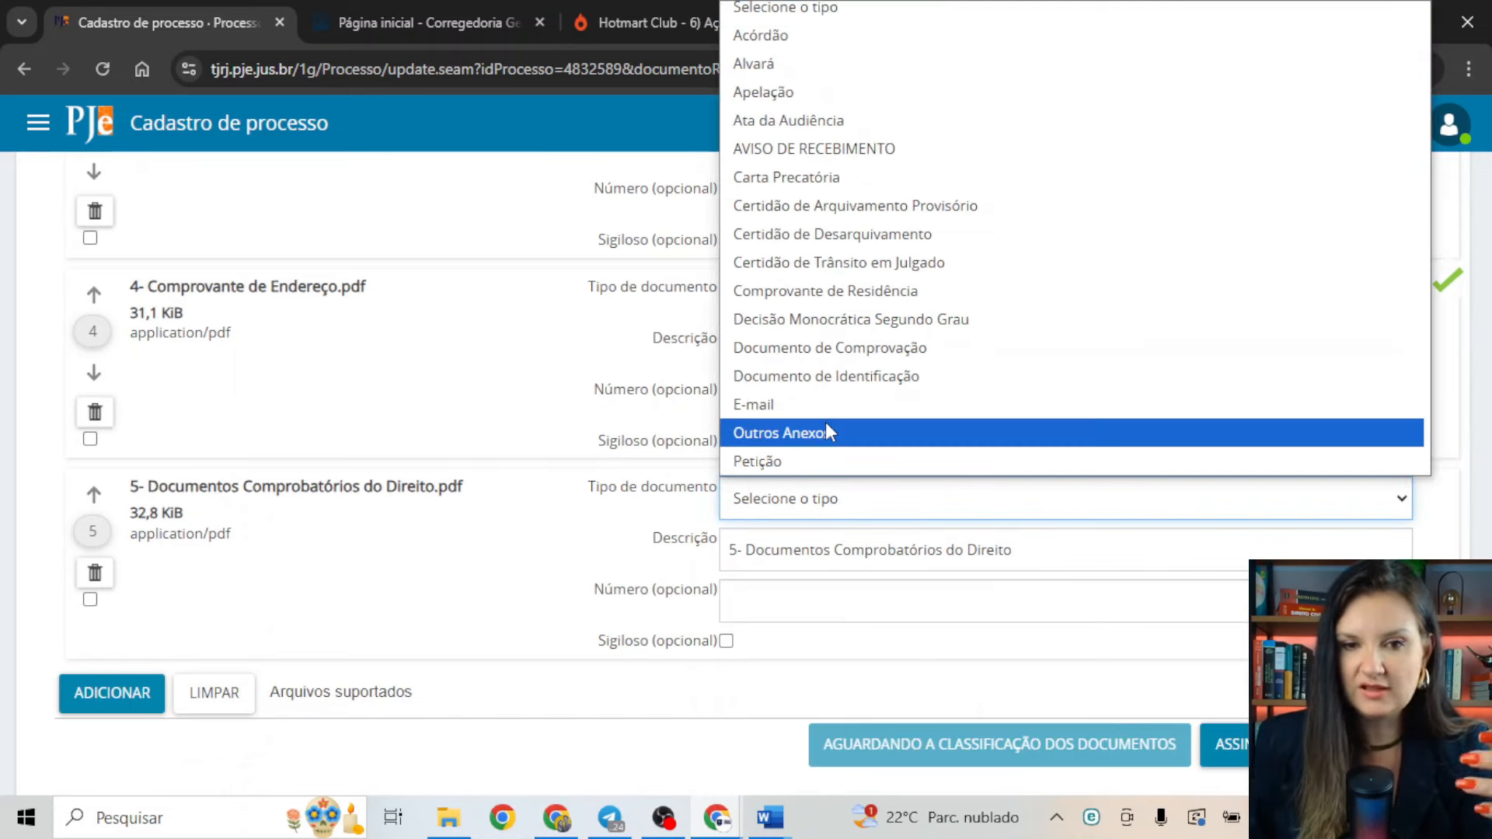
left_click(817, 355)
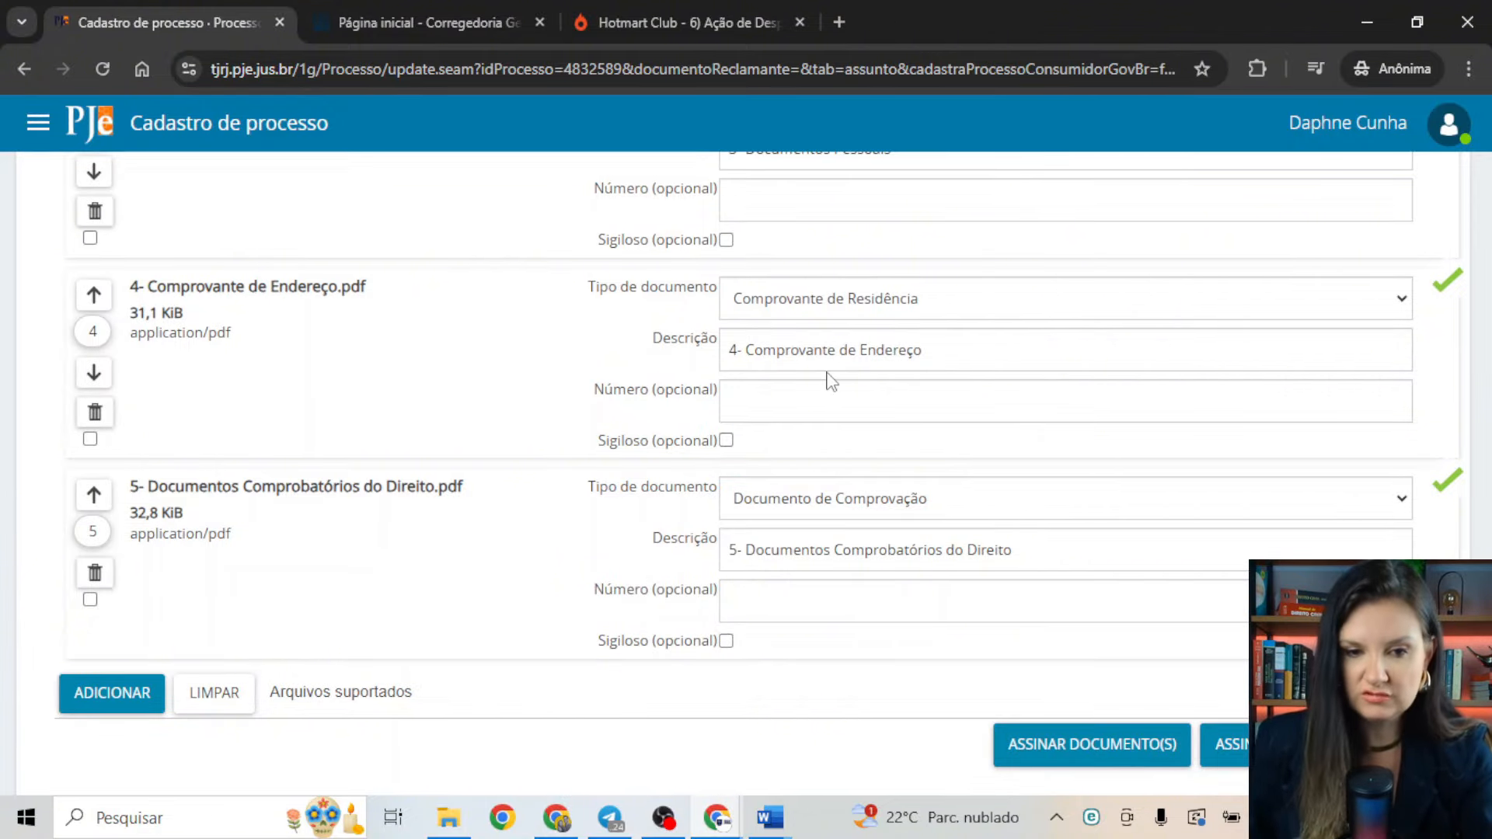
left_click(104, 703)
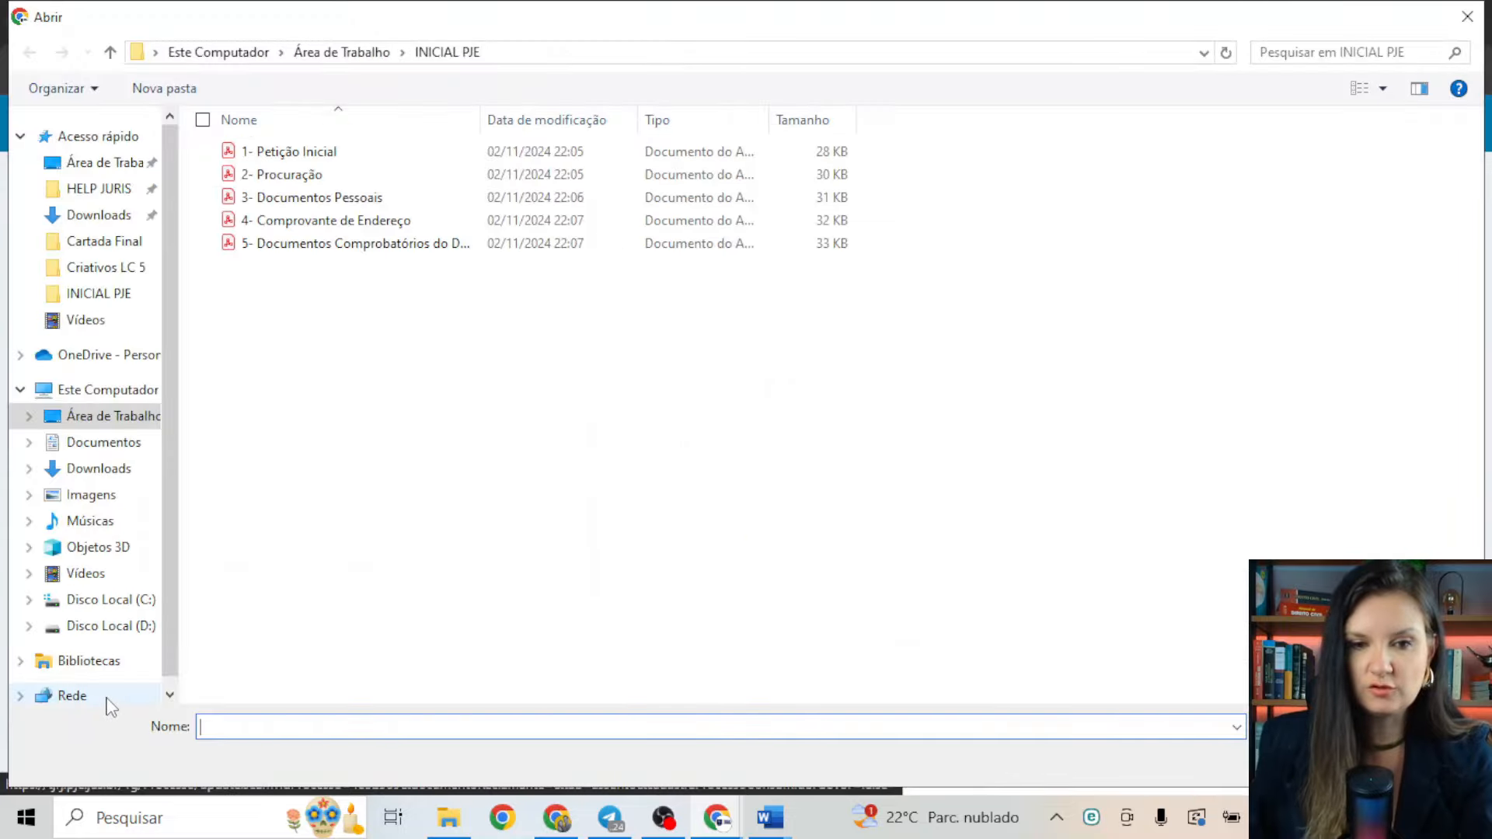
left_click(1415, 765)
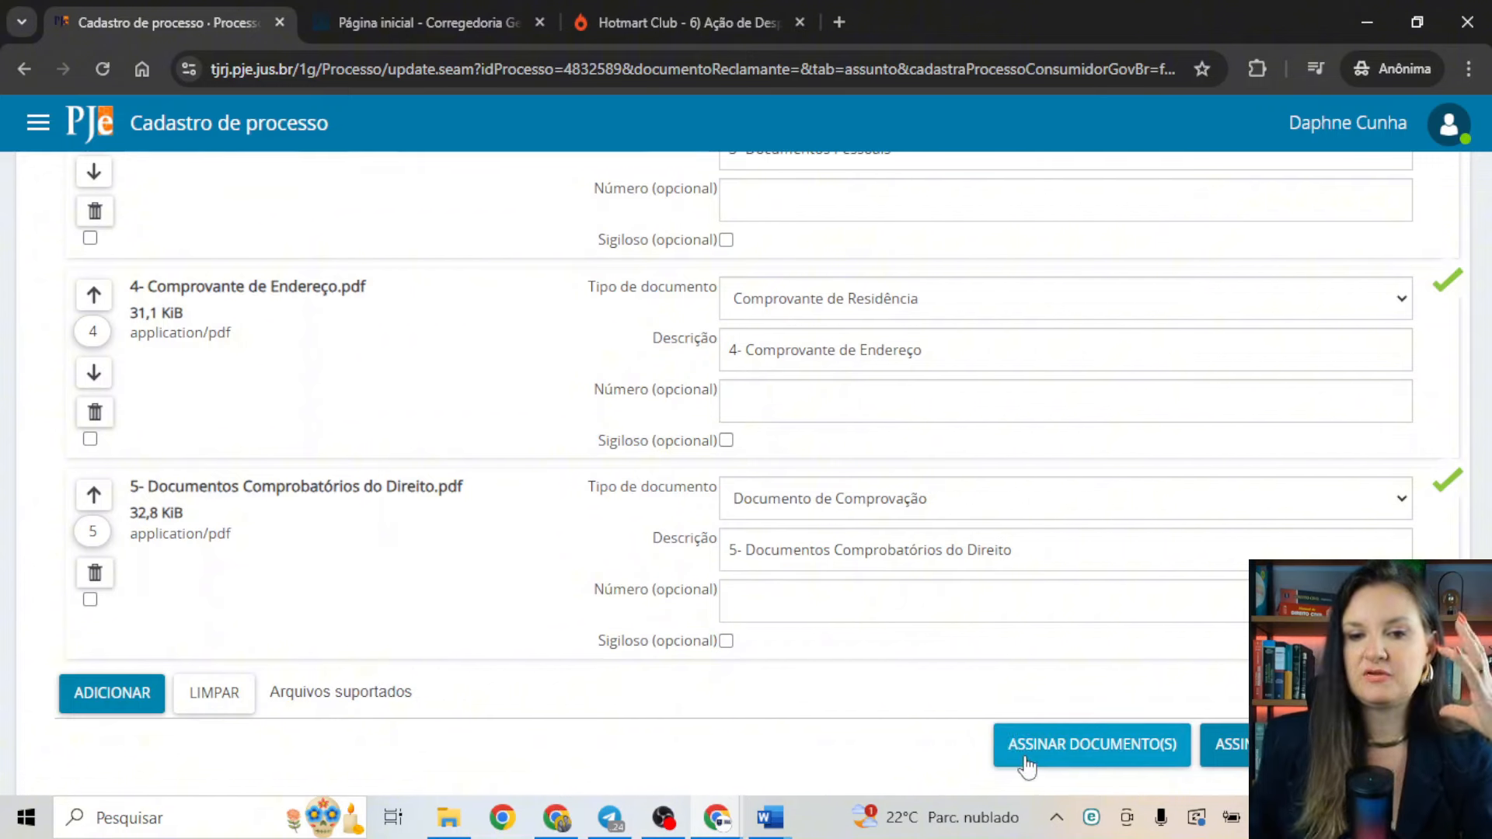
Go to the case's Custas Judiciais section and activate the Guia de Recolhimento field
scroll(982, 732, "up", 10)
scroll(972, 736, "up", 3)
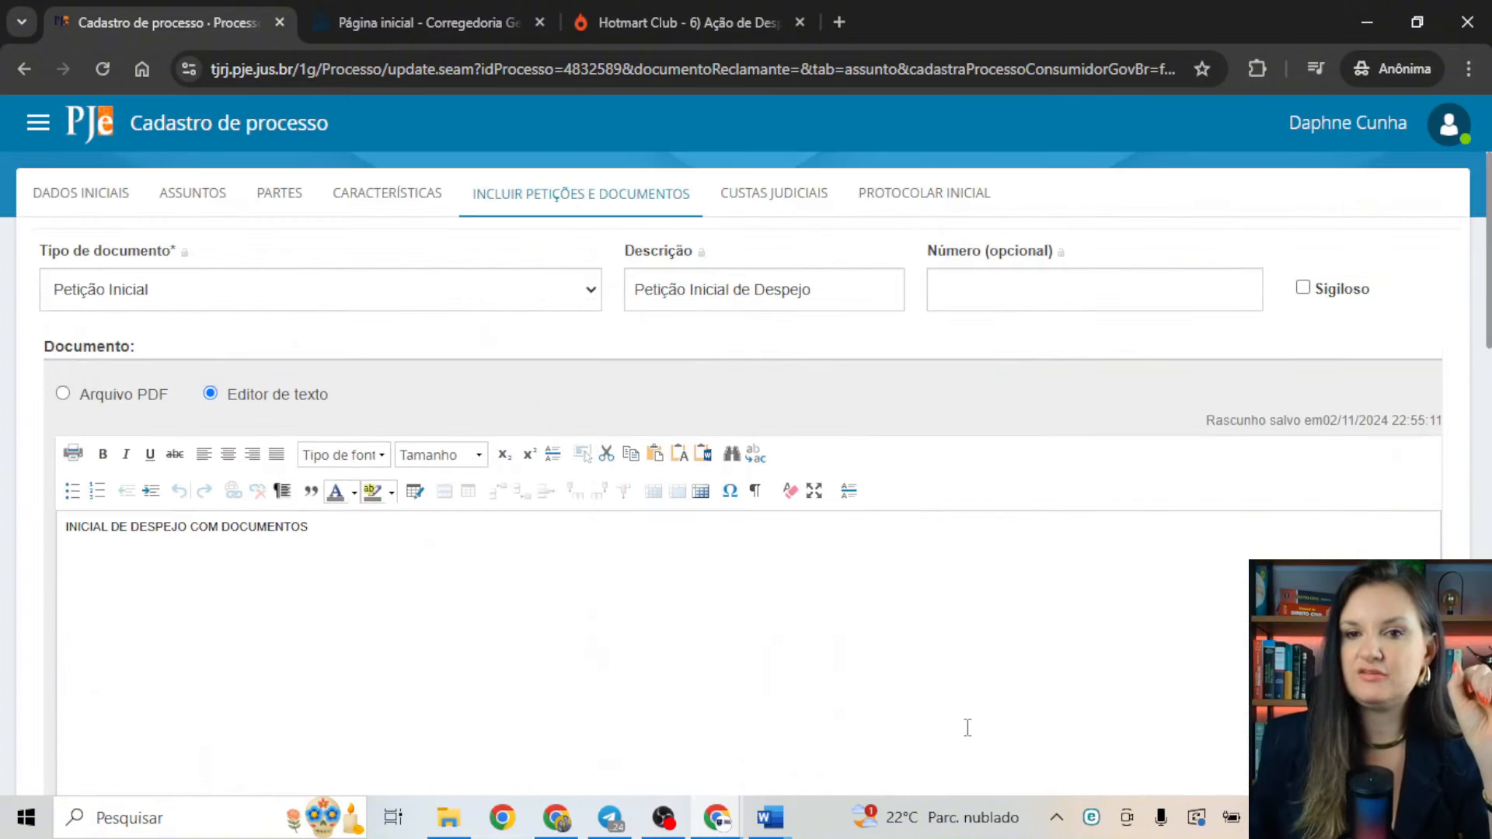
left_click(777, 226)
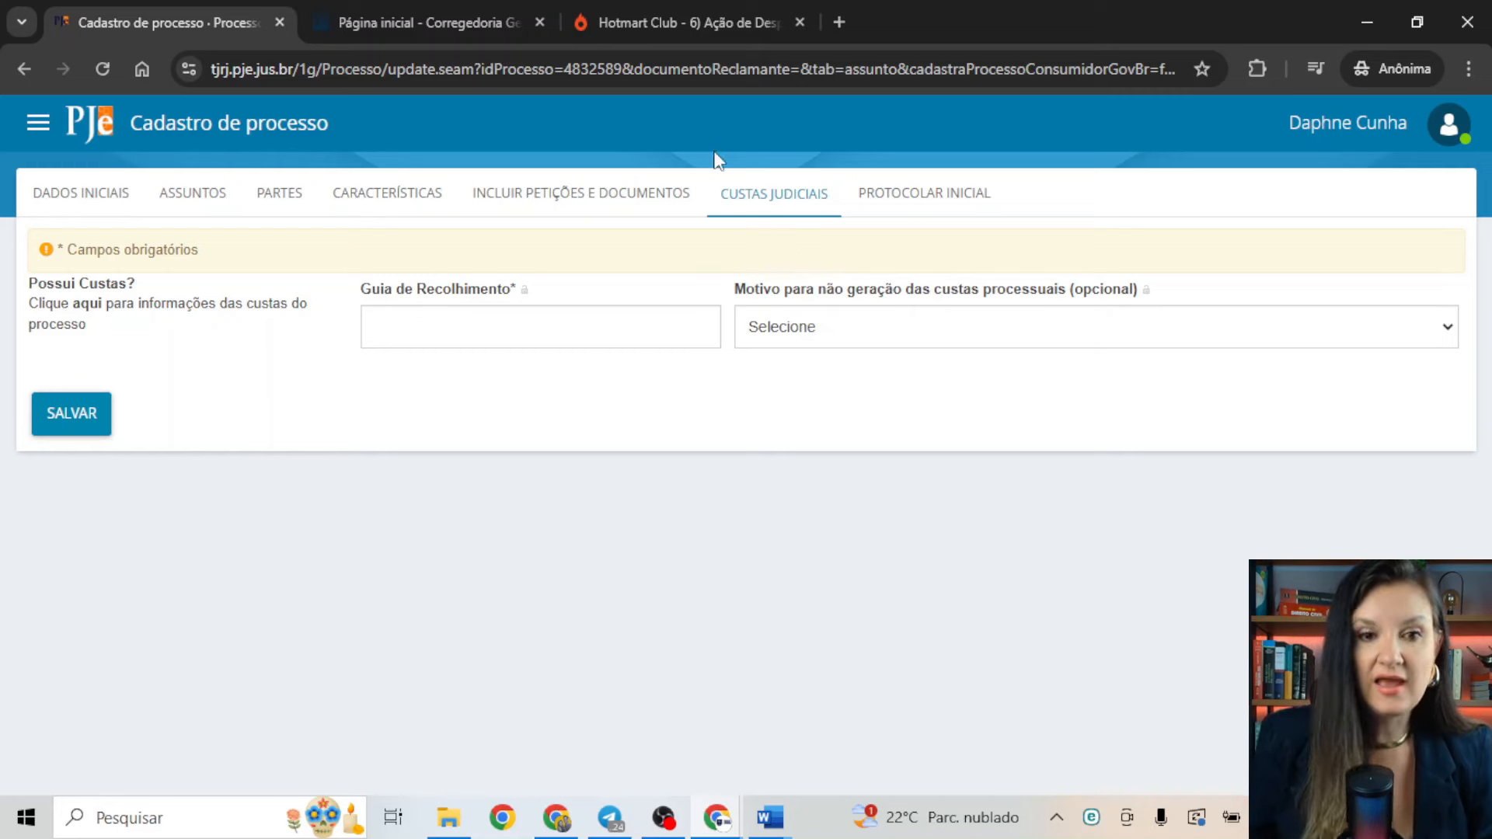
left_click(376, 342)
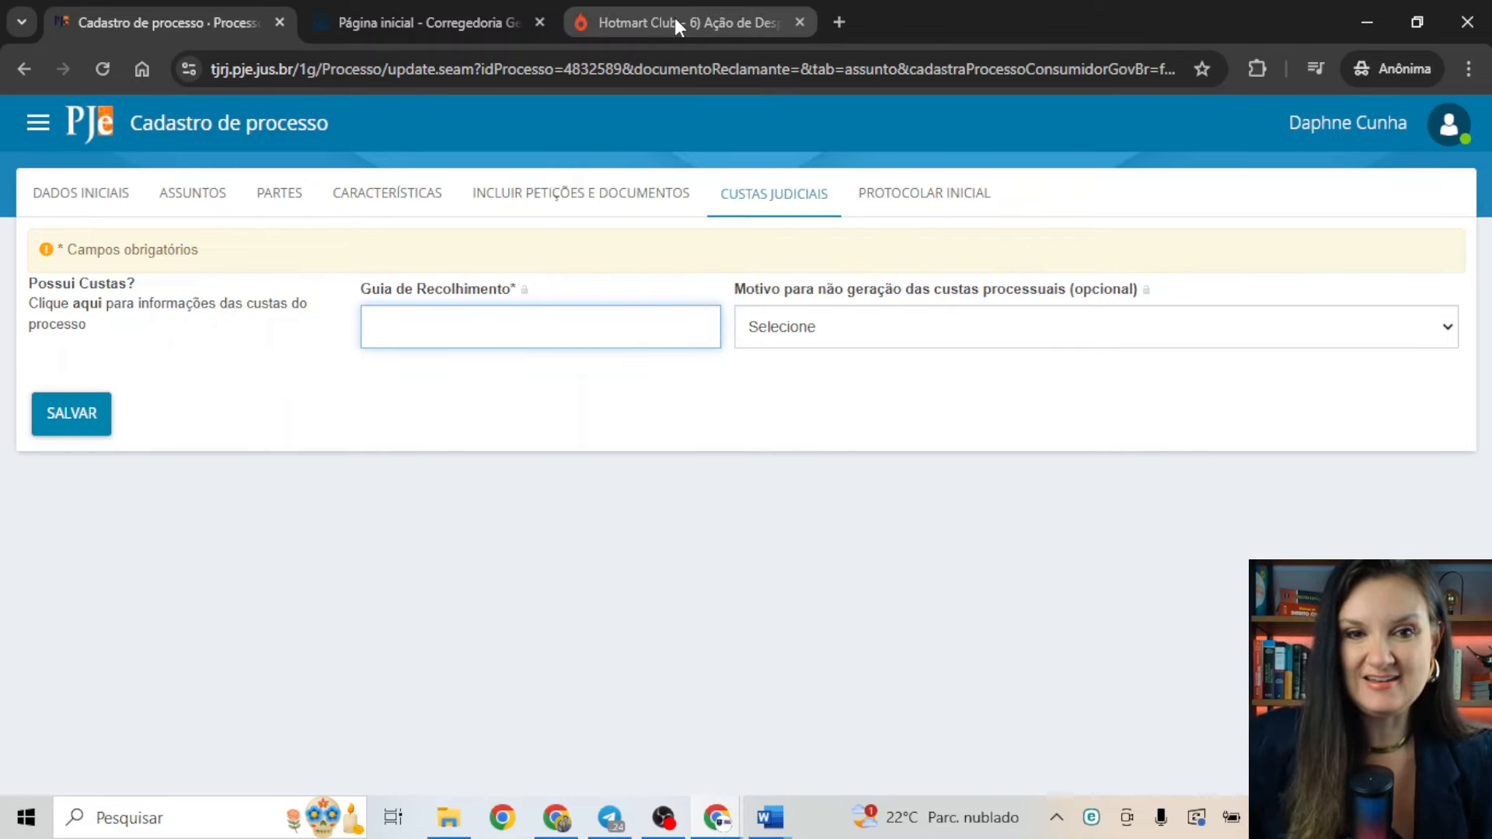
Switch to the Método Help Juris course on Hotmart and search its lessons for "despejo"
left_click(674, 17)
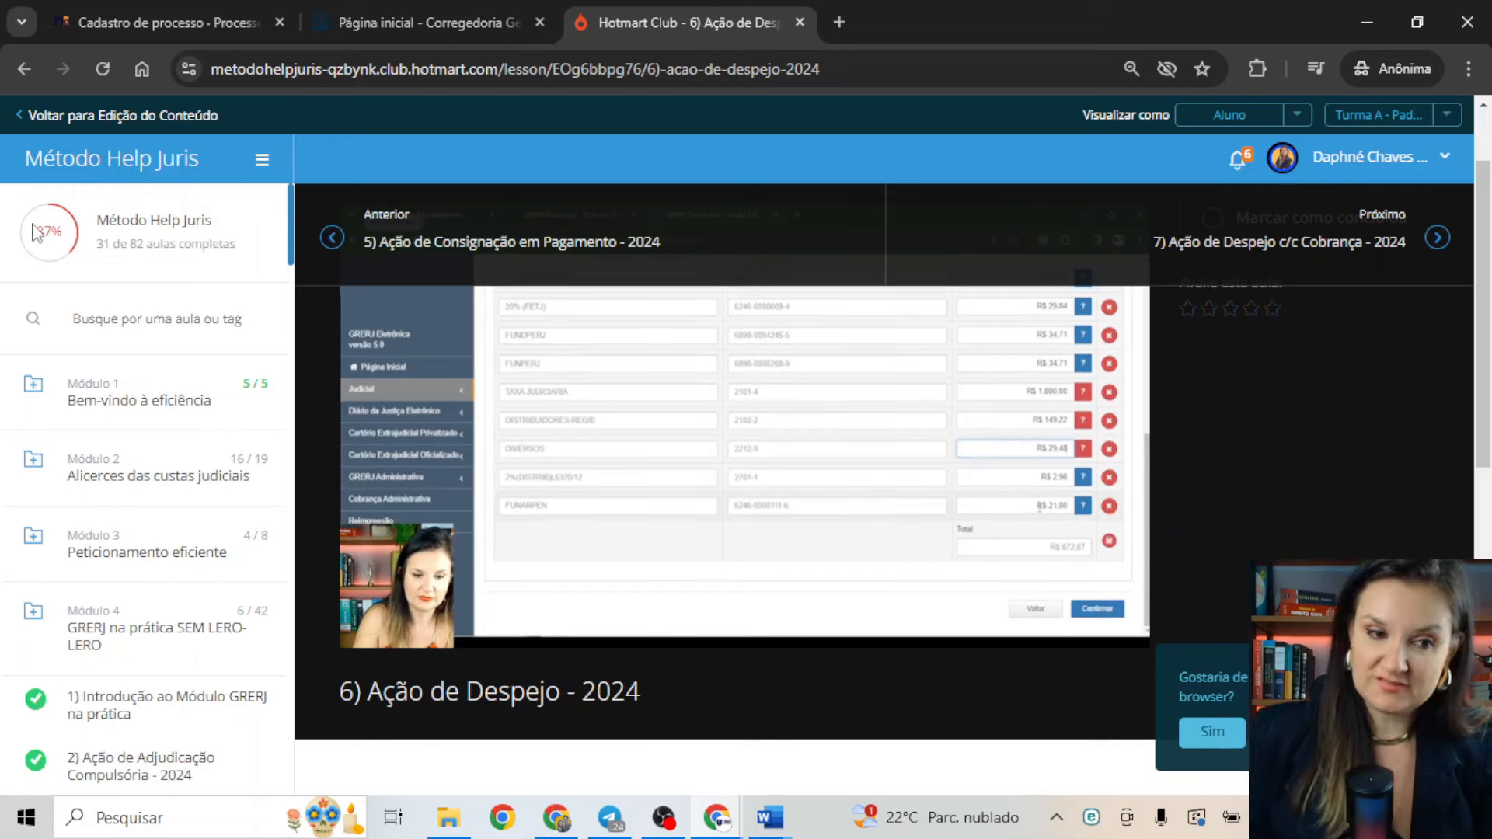
left_click(112, 321)
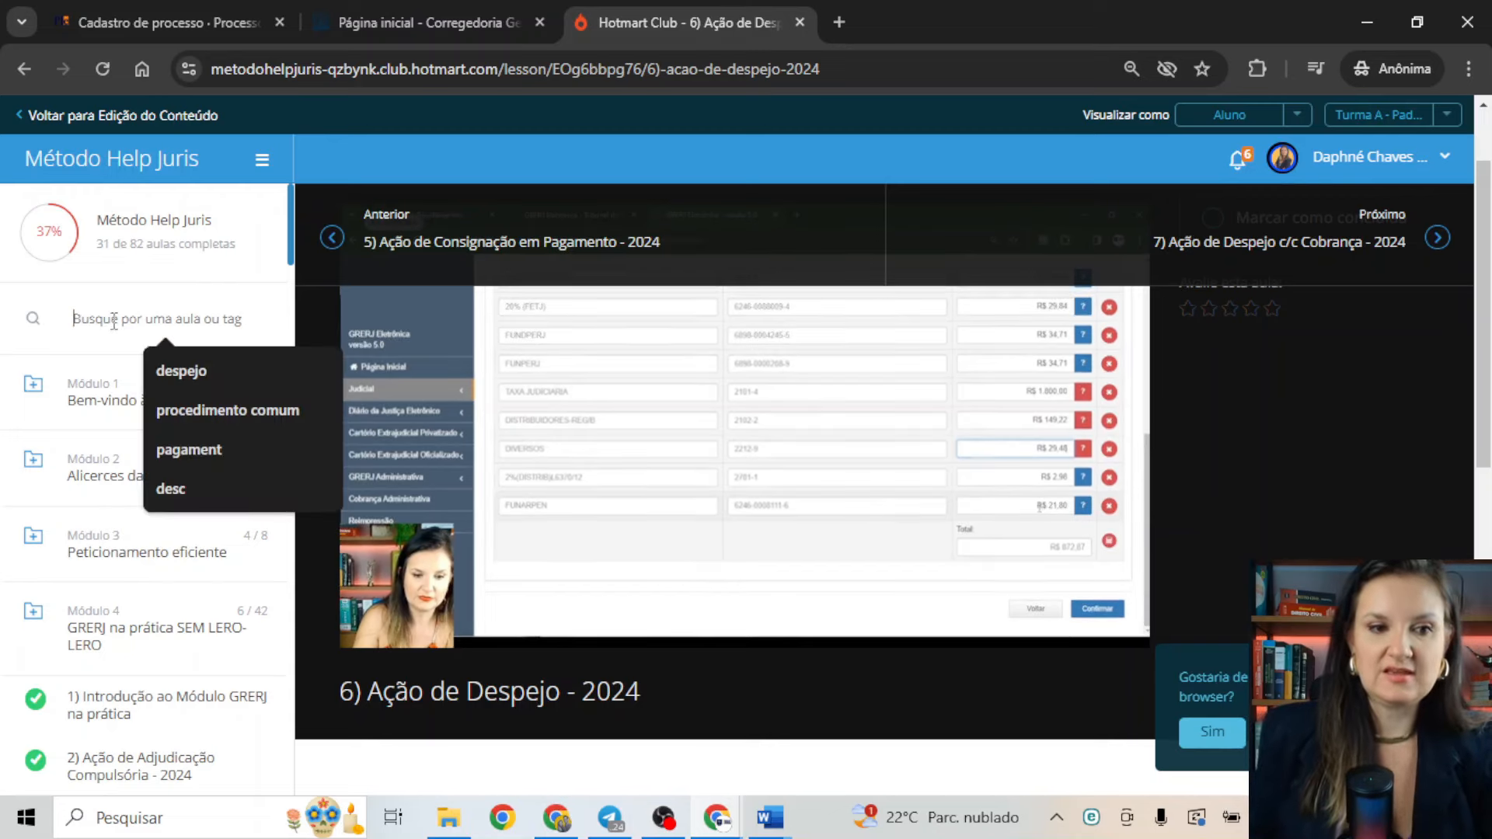
left_click(181, 370)
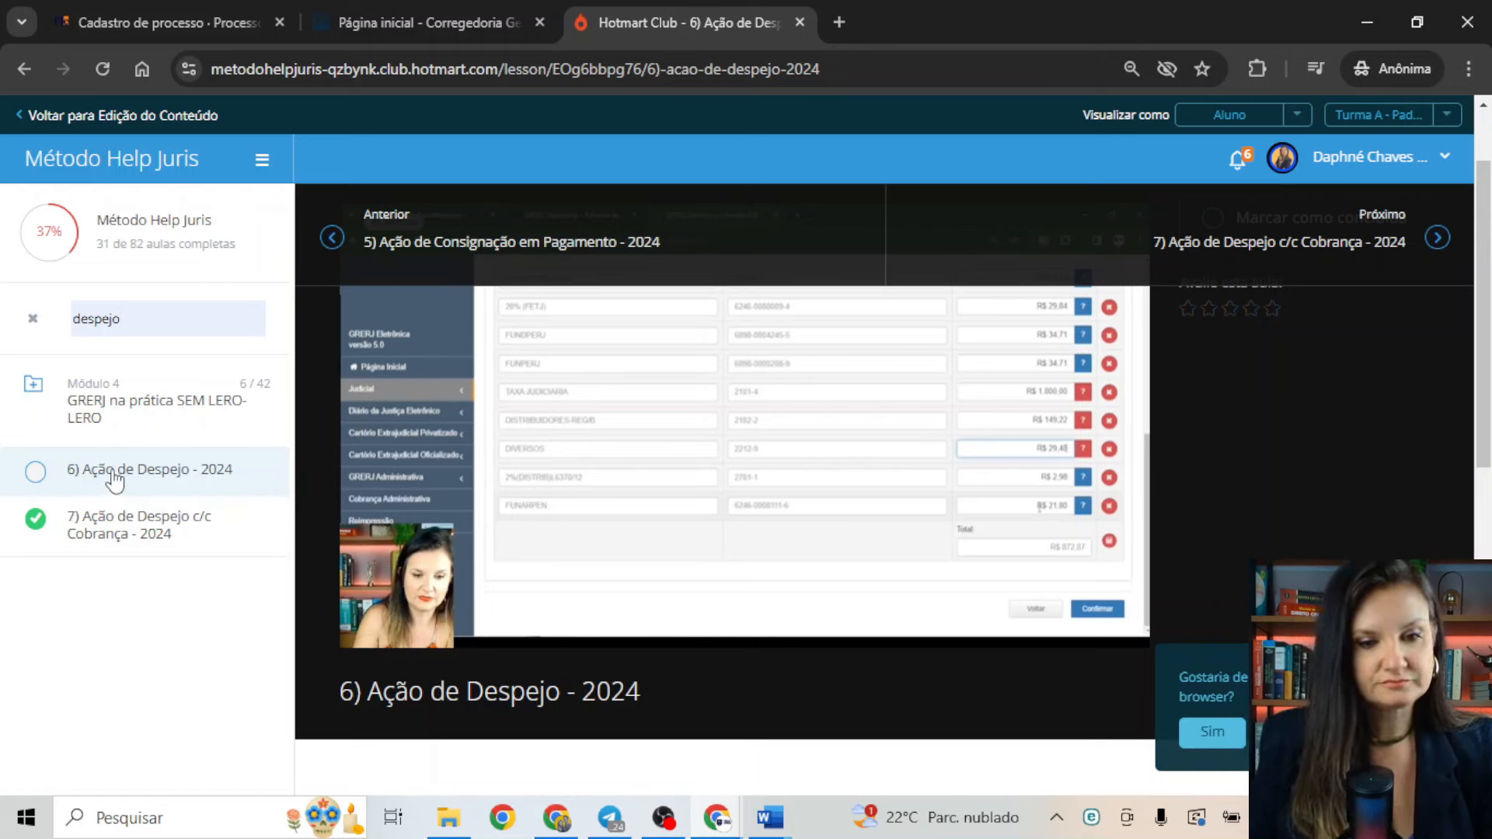
Rewind the lesson video "6) Ação de Despejo - 2024" and play it from near the beginning
mouse_move(749, 503)
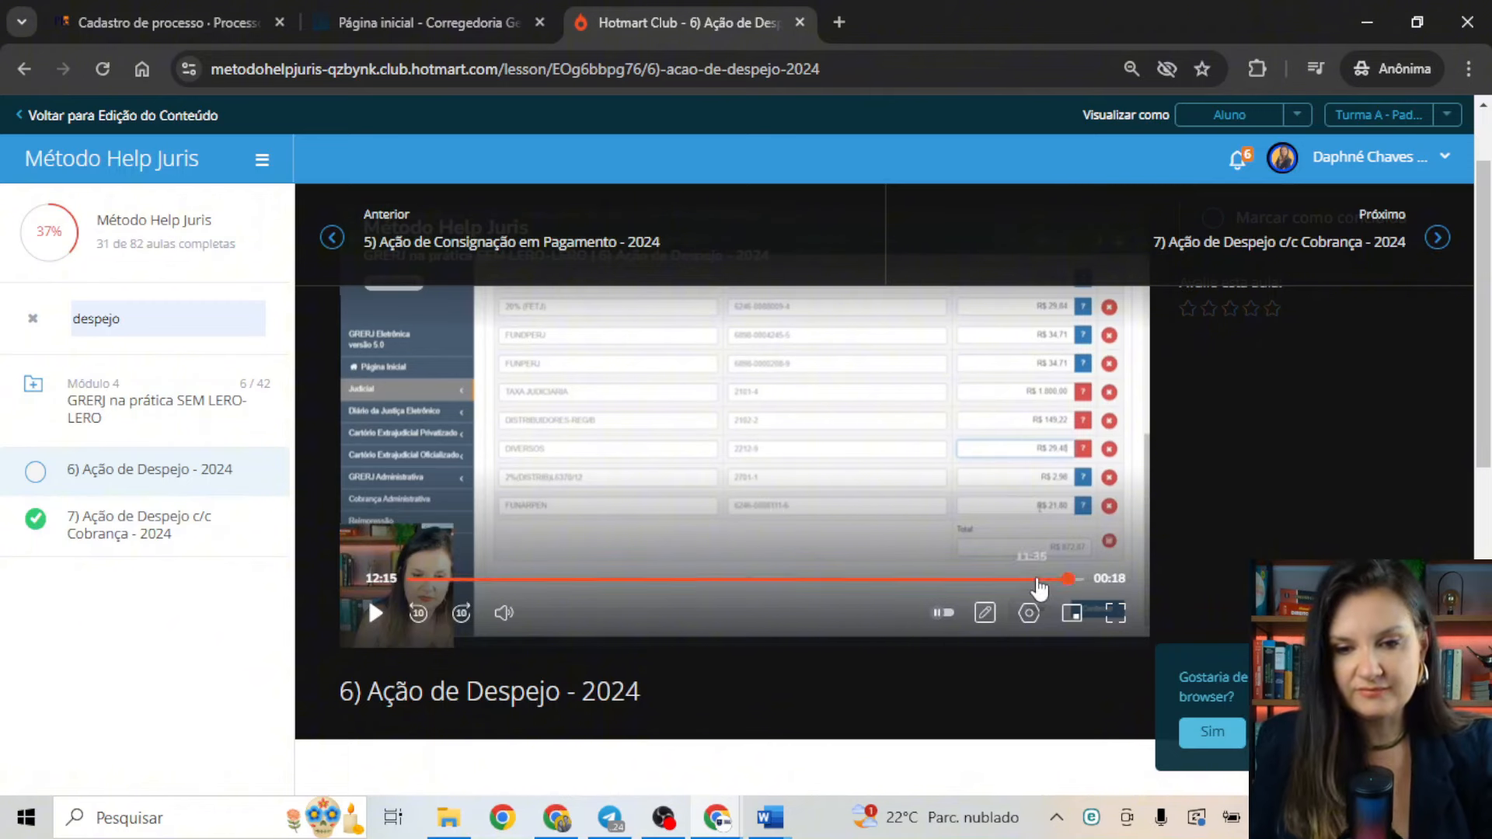
left_click_drag(1065, 593, 369, 619)
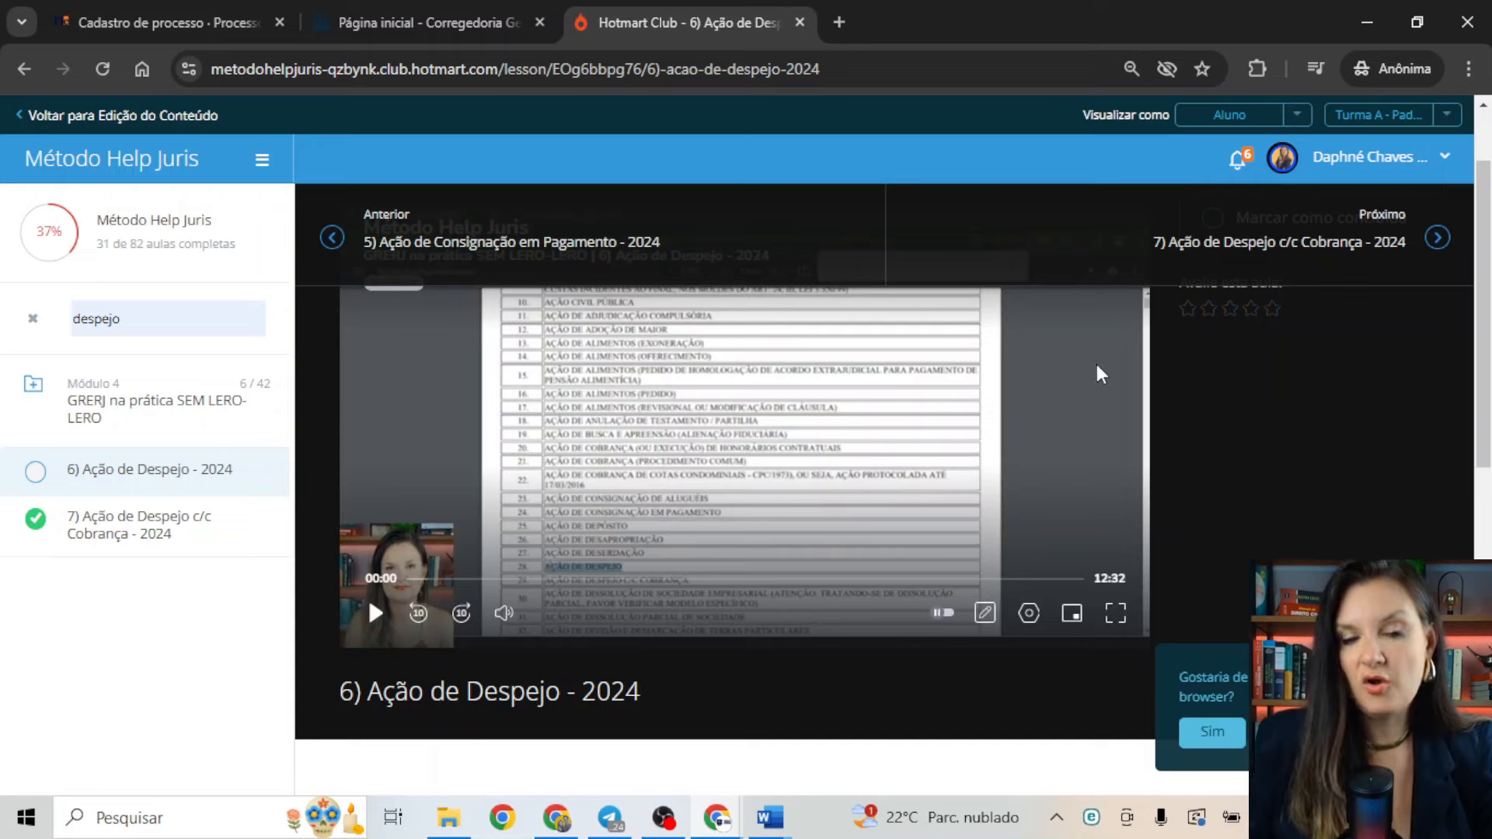
left_click(894, 453)
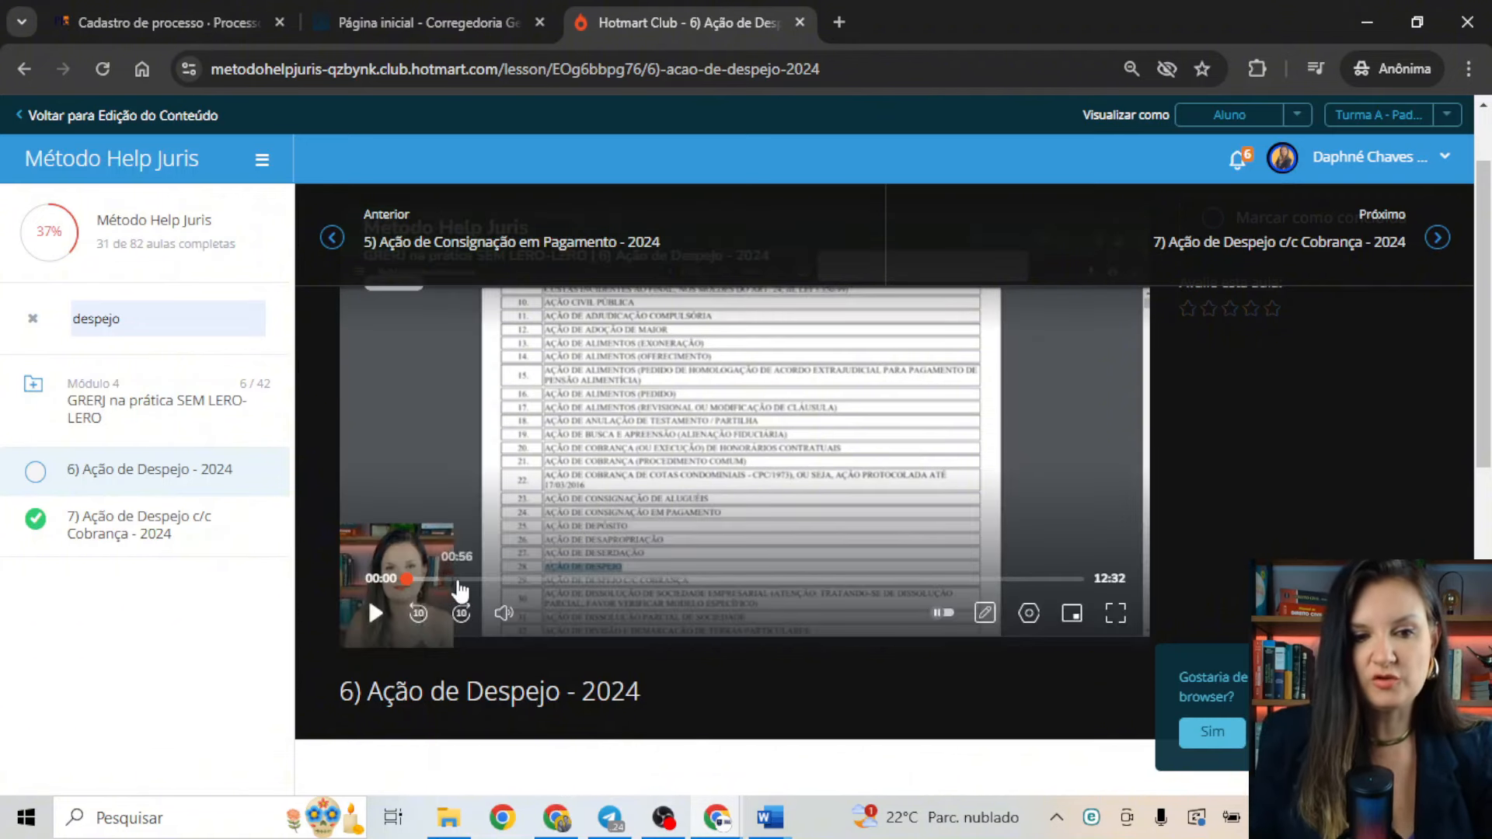
left_click_drag(407, 579, 460, 579)
left_click(376, 613)
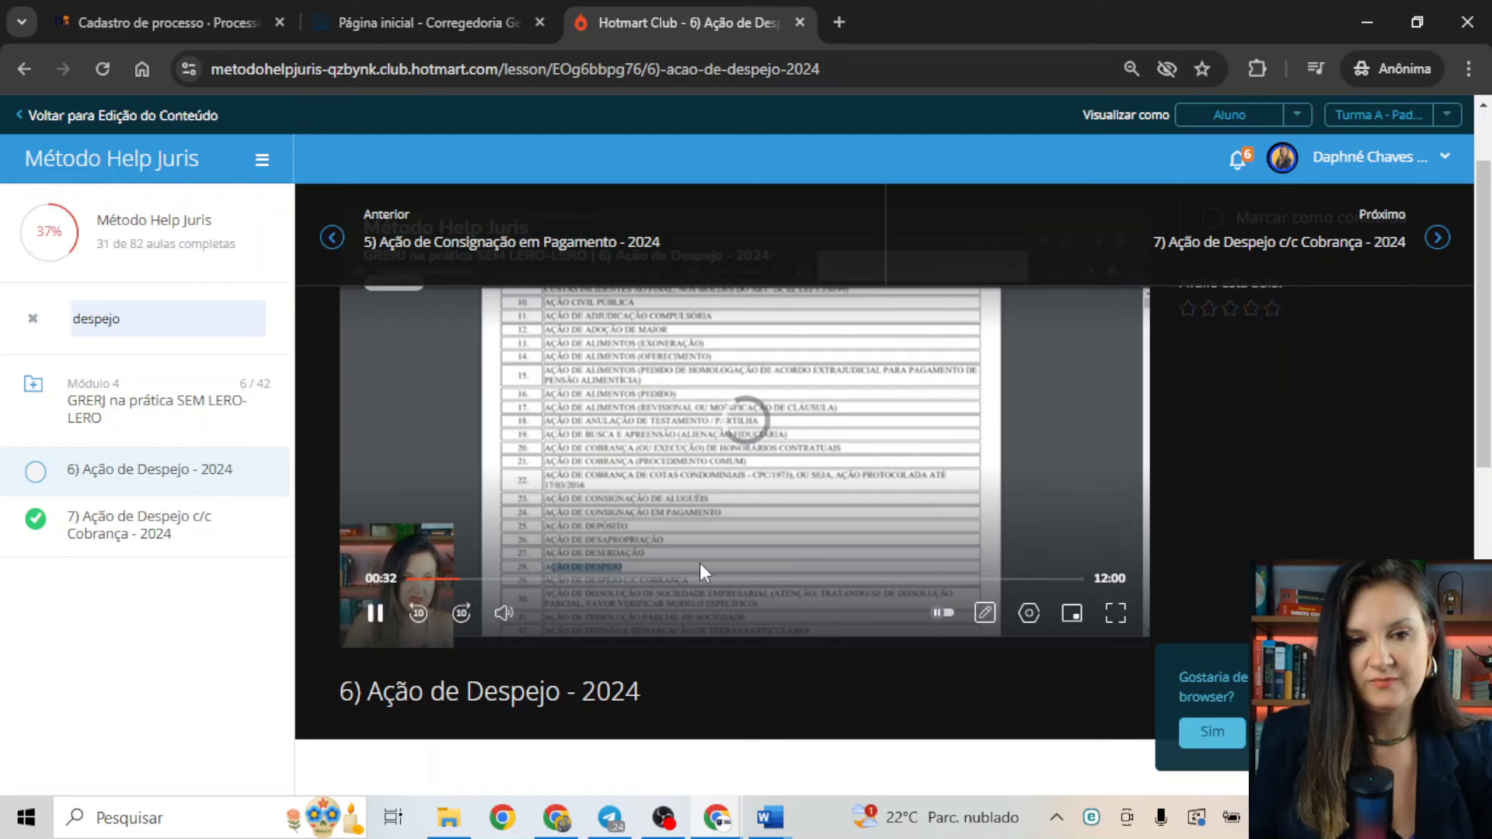
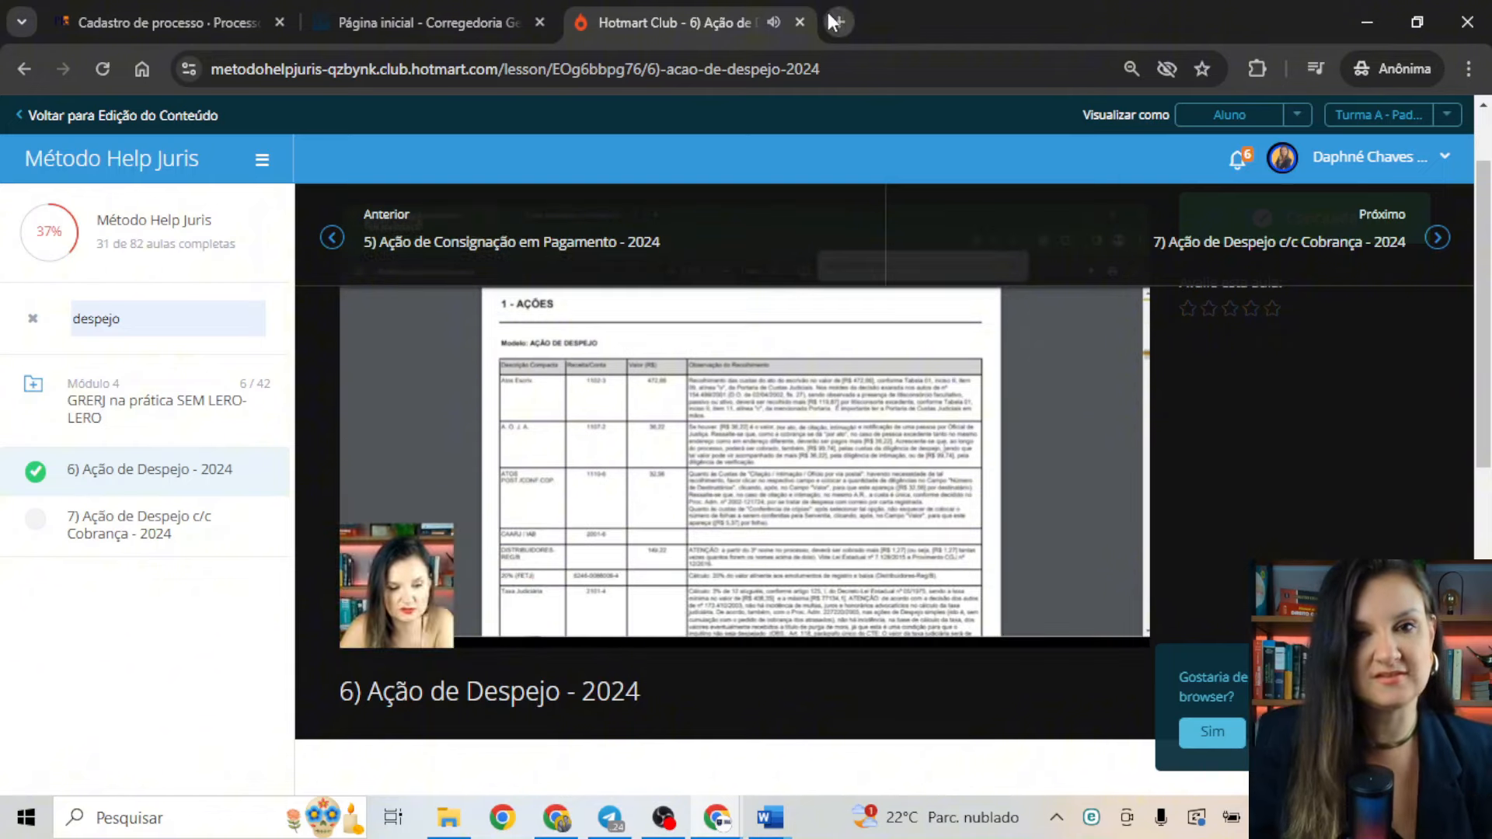
Return to the PJe case, set the reason for not generating court costs to Parcelamento de Custas, and try to save it
left_click(166, 25)
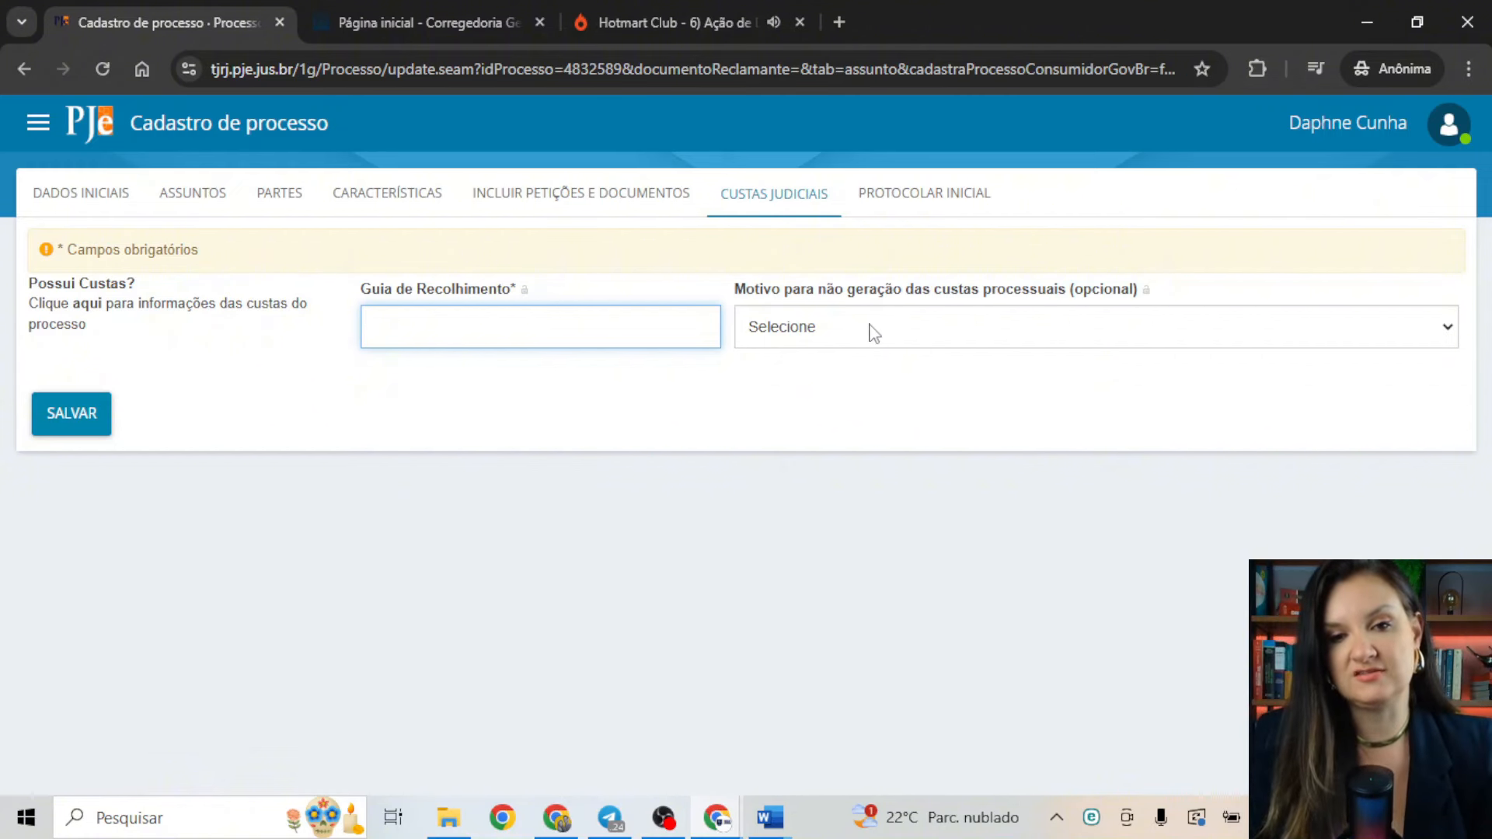
left_click(1086, 328)
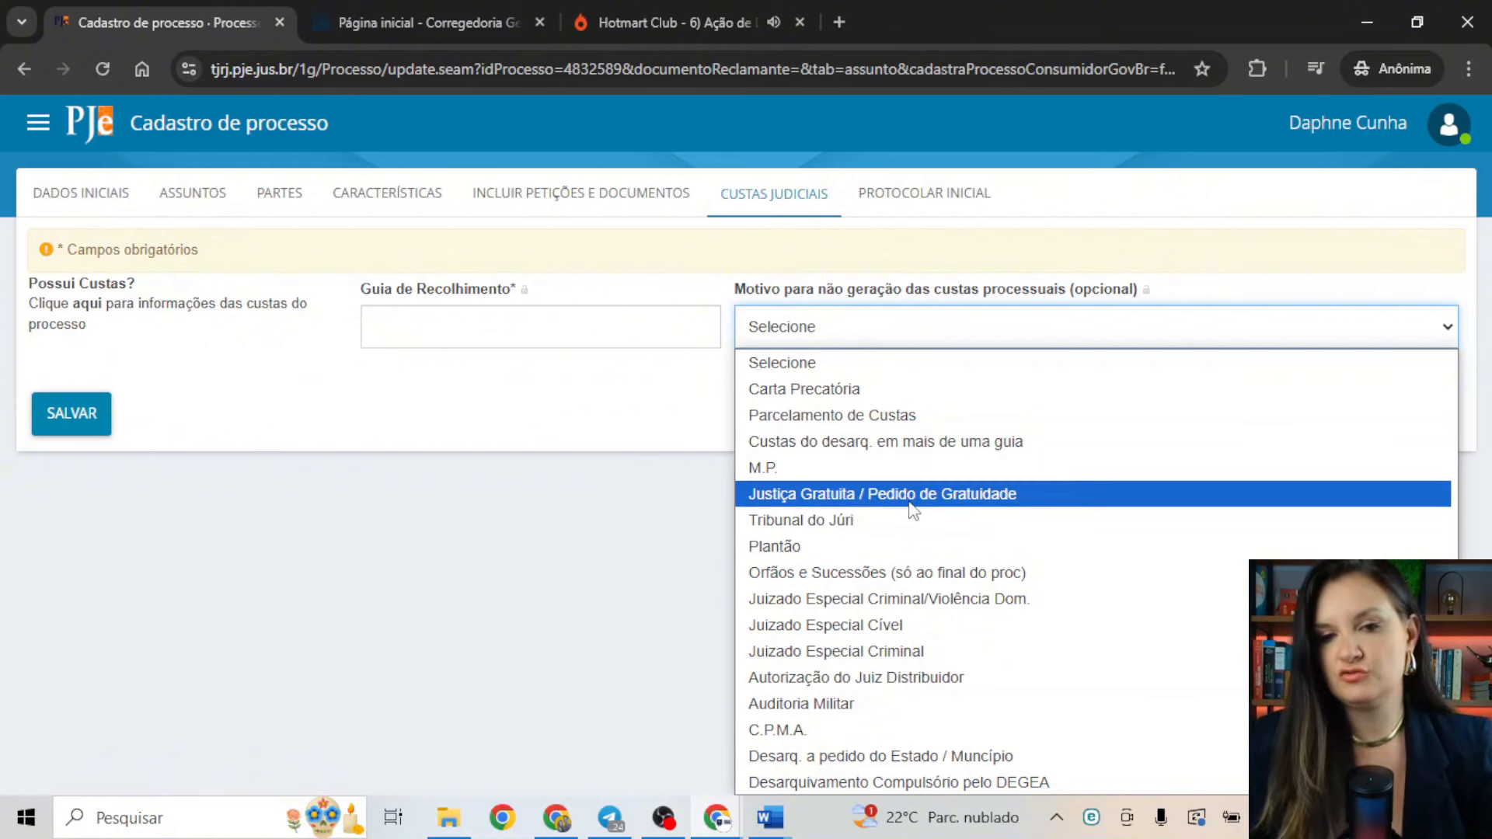
scroll(901, 521, "down", 3)
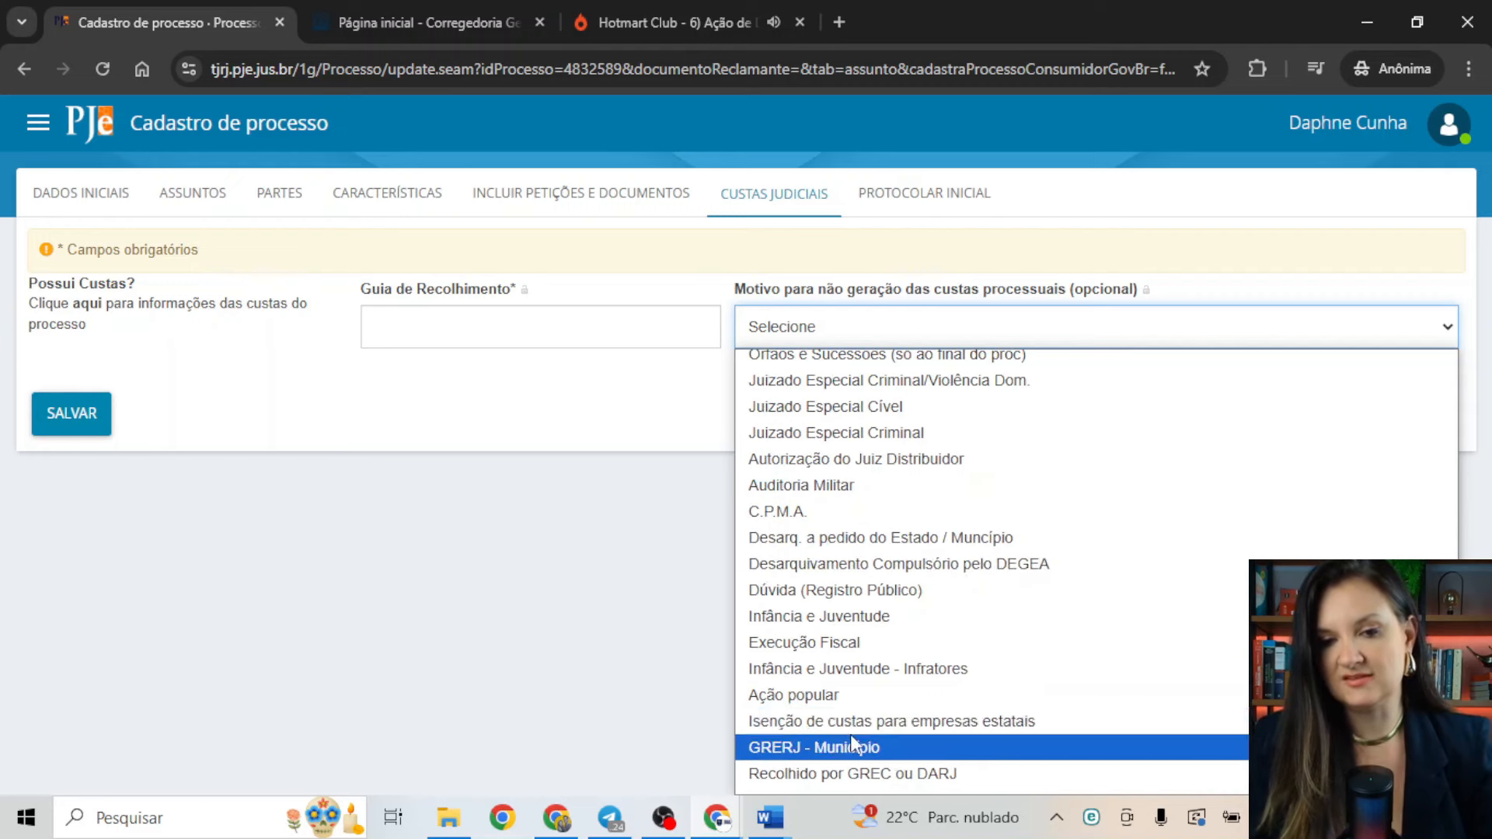
scroll(874, 714, "down", 1)
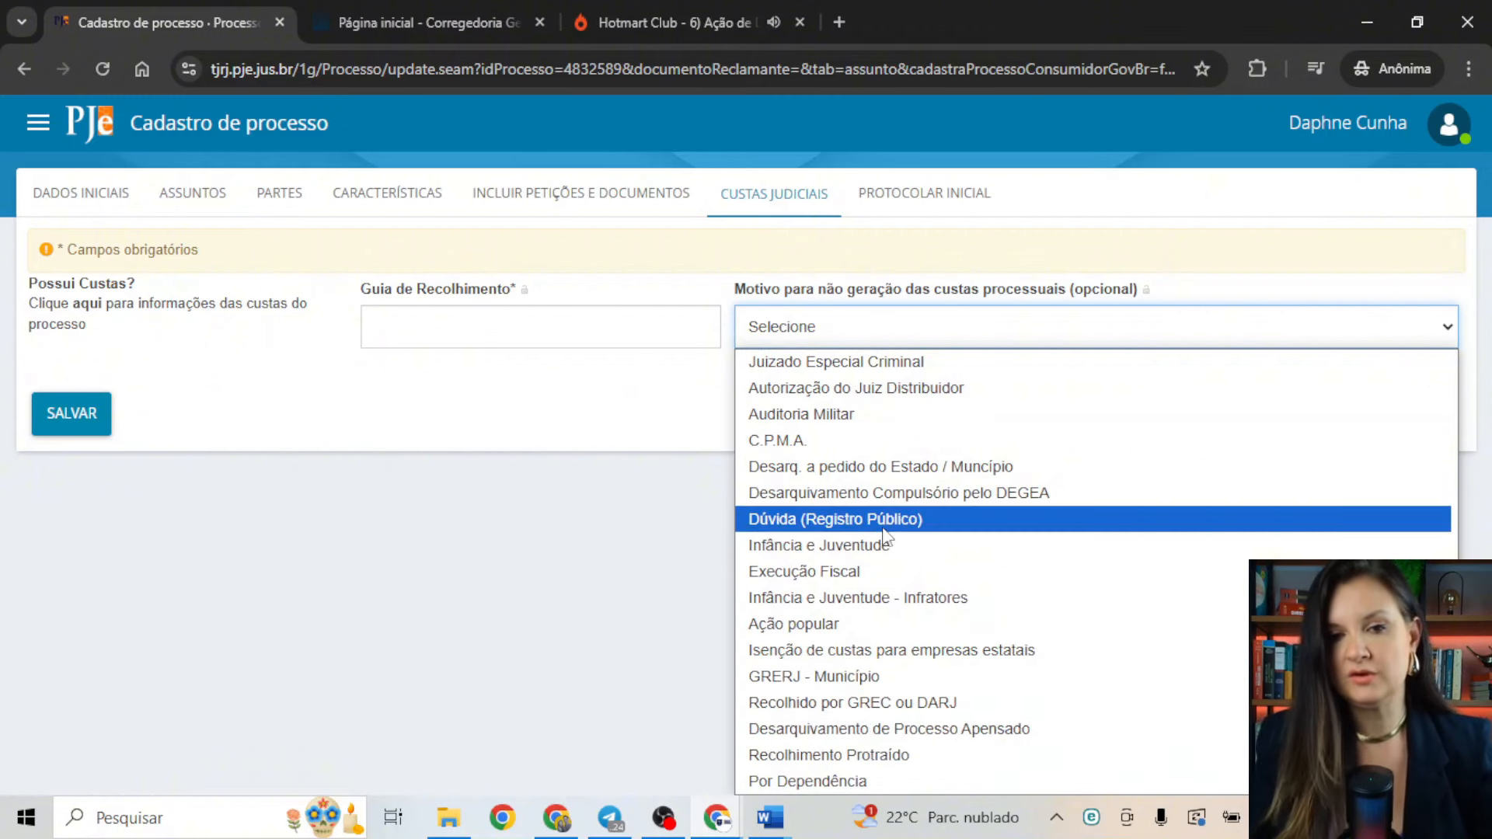
scroll(879, 540, "up", 4)
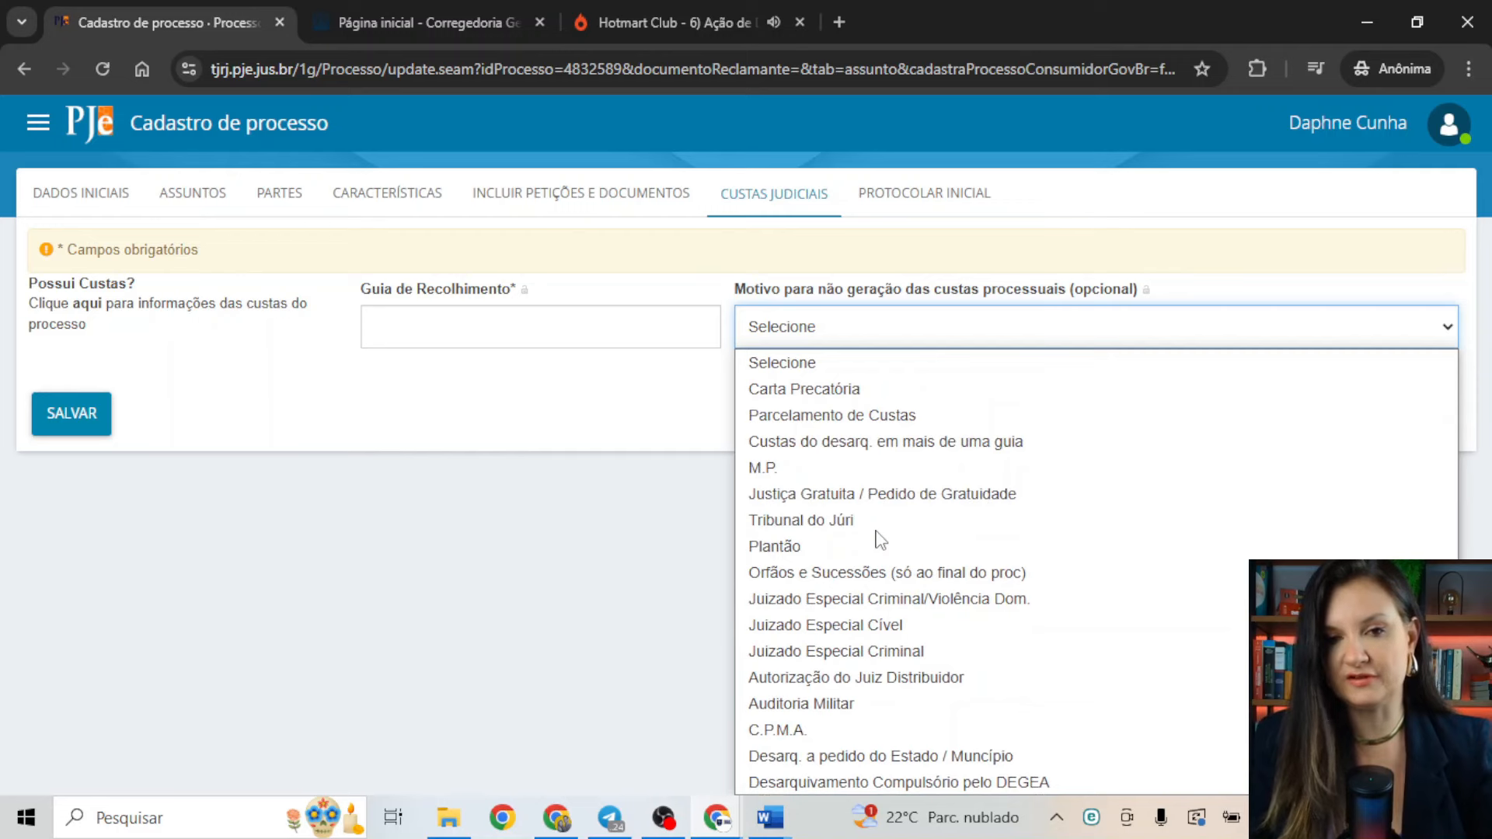
left_click(824, 419)
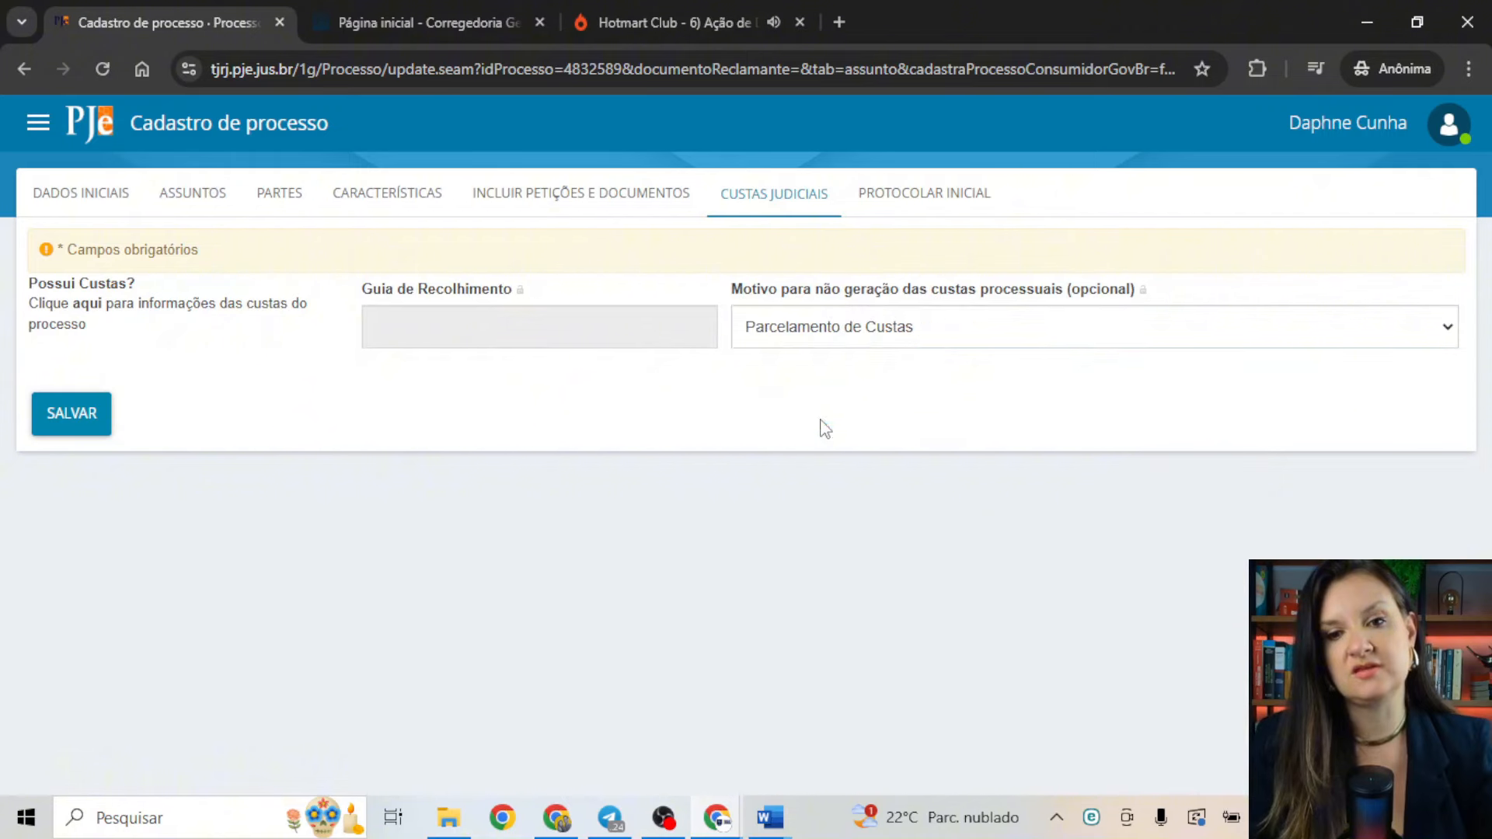
left_click(54, 427)
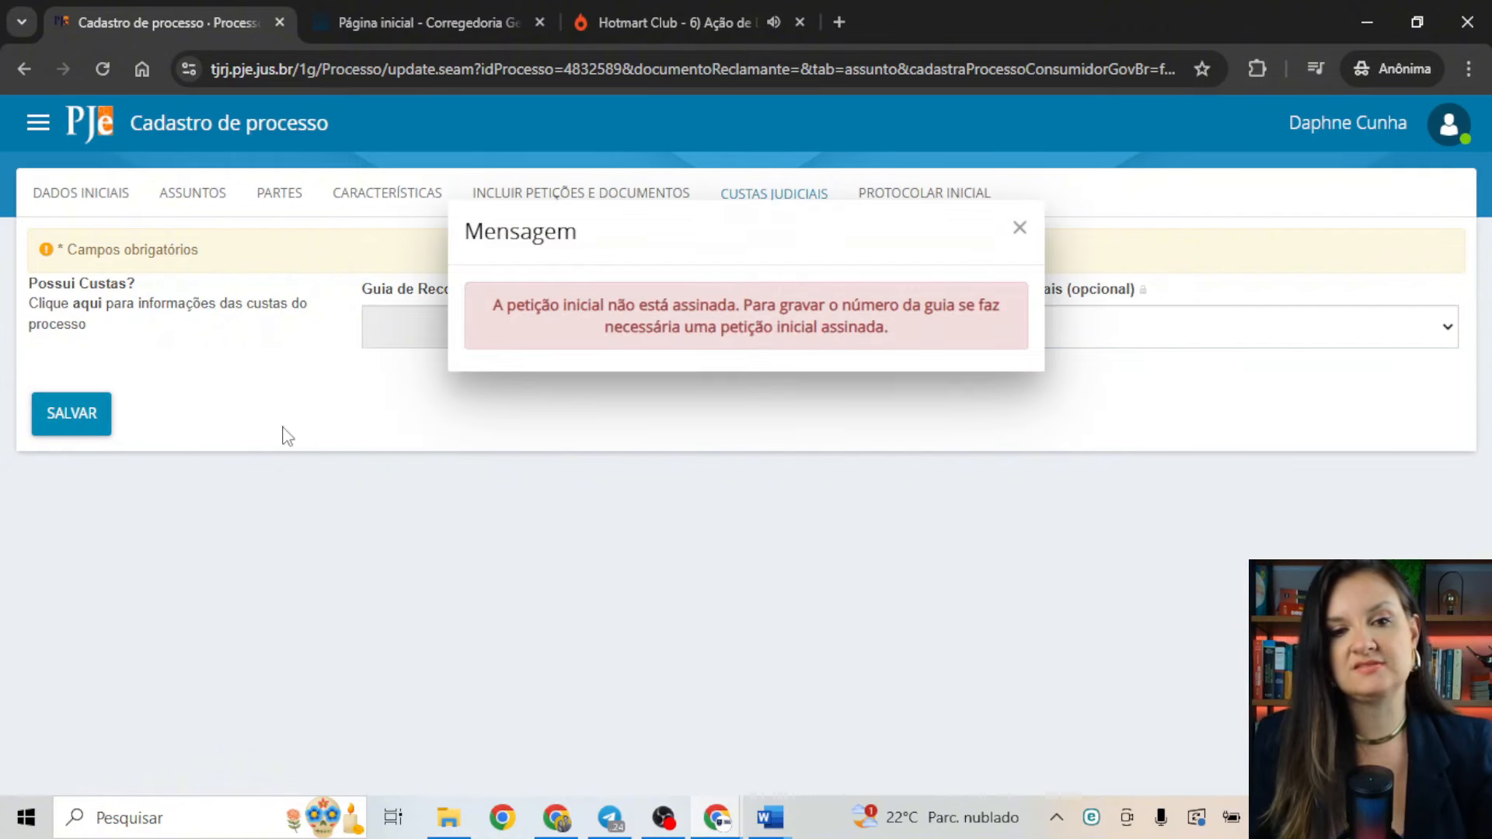
left_click(1017, 230)
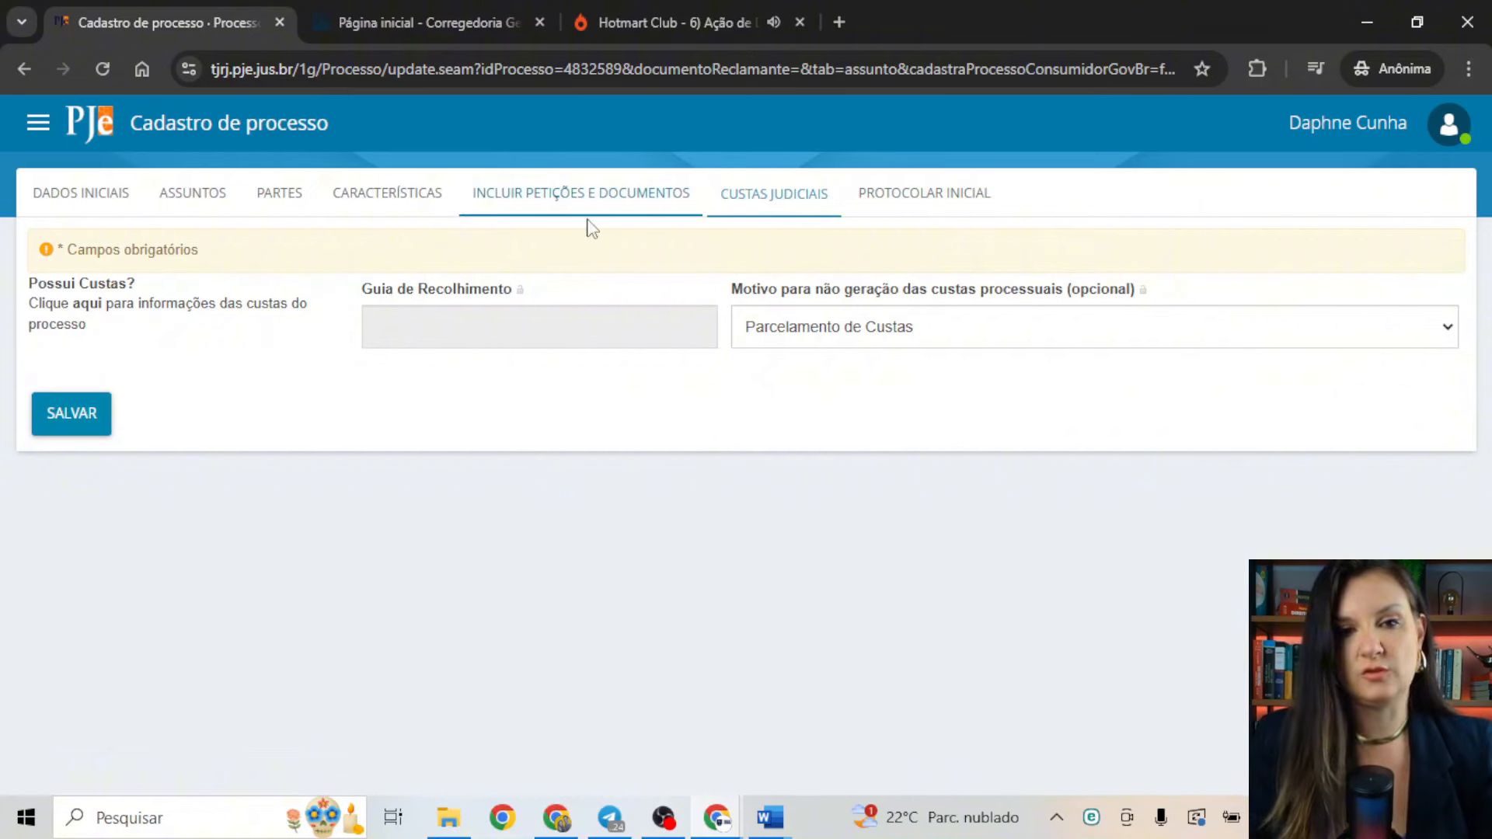
Go to the case's Protocolar Inicial section and select Cível as the competence
left_click(924, 210)
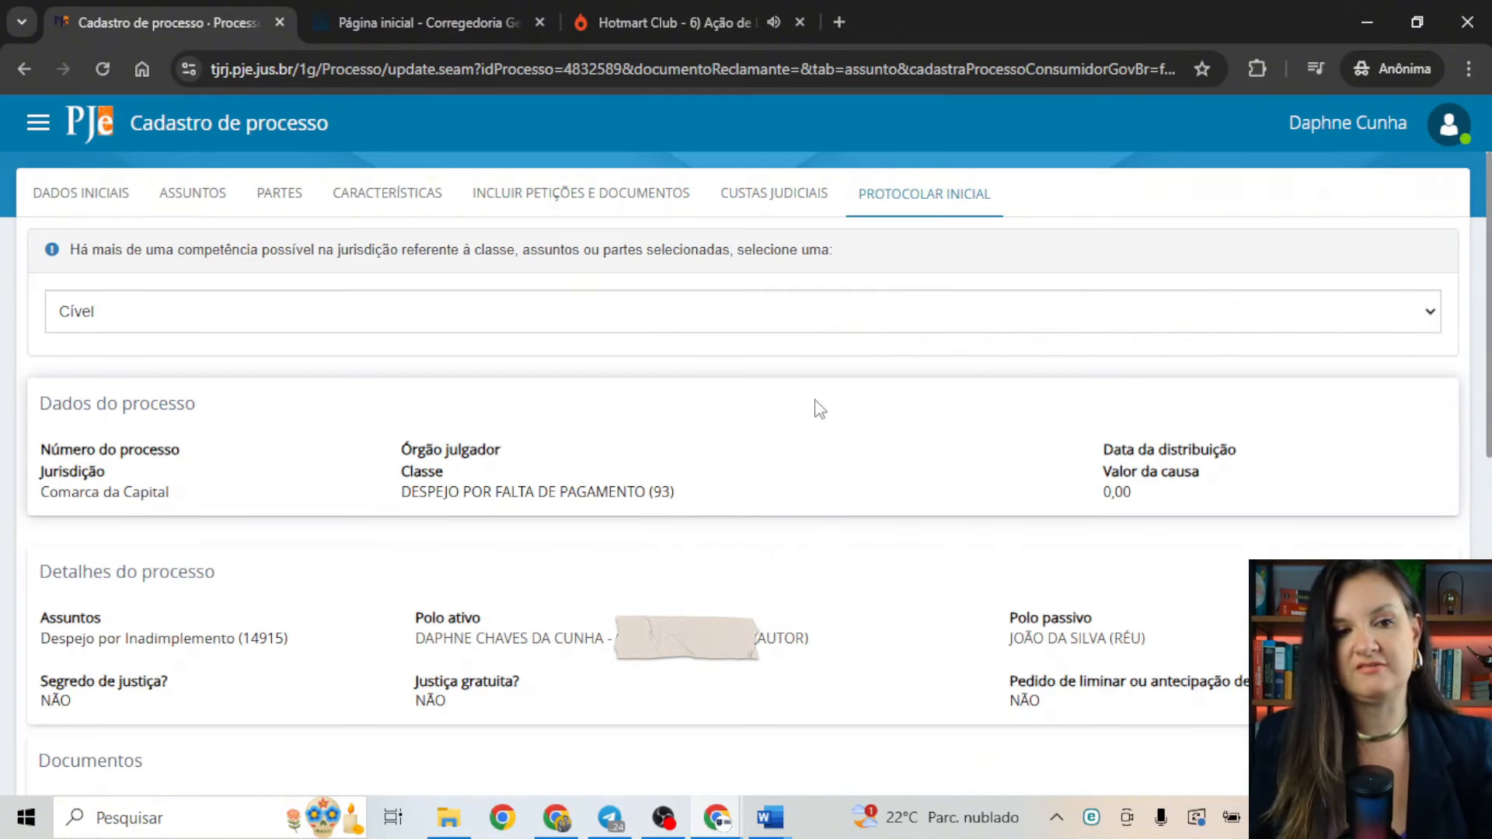
left_click(792, 321)
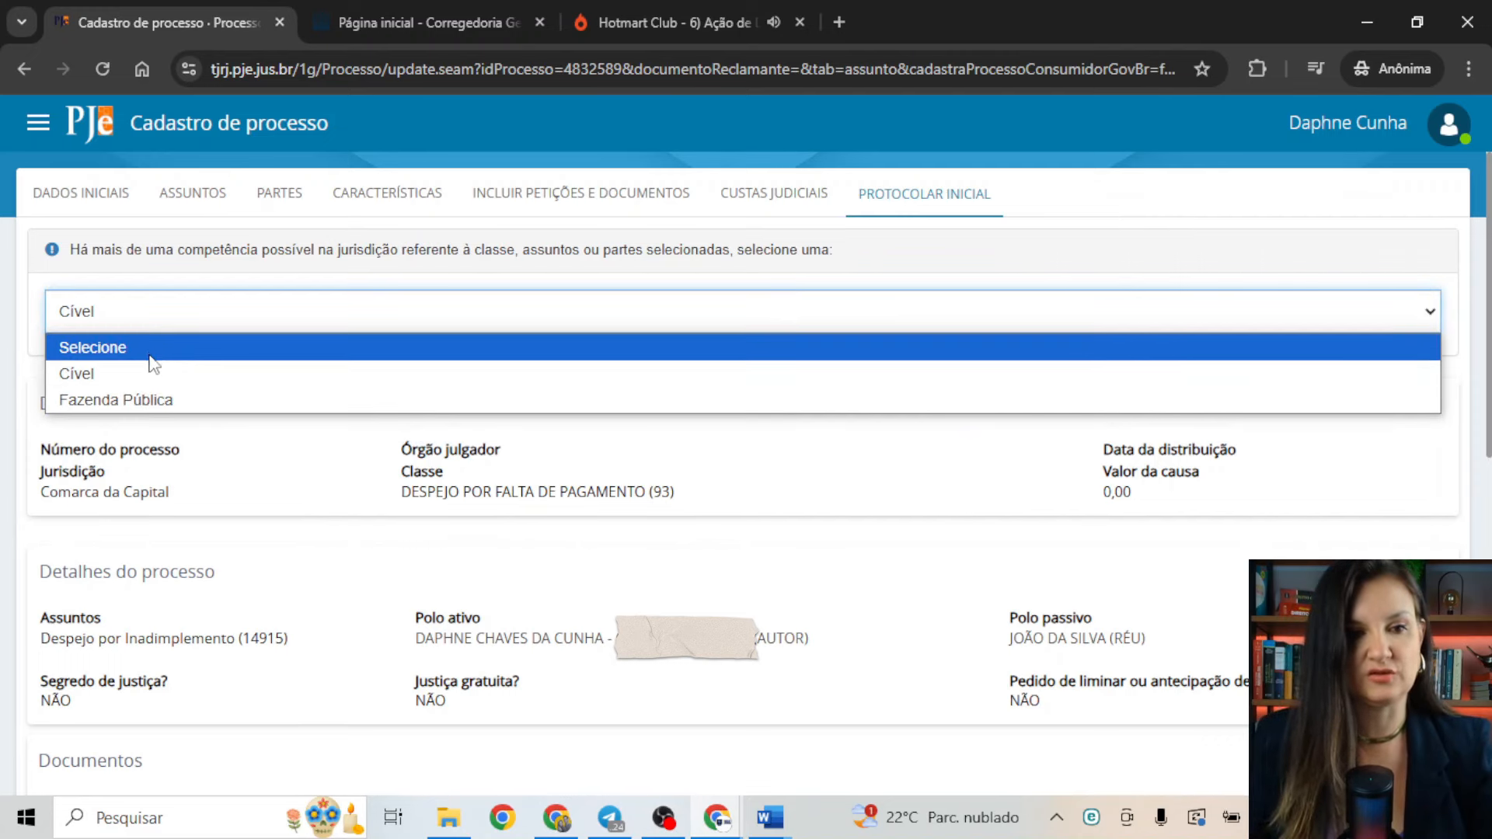
left_click(114, 376)
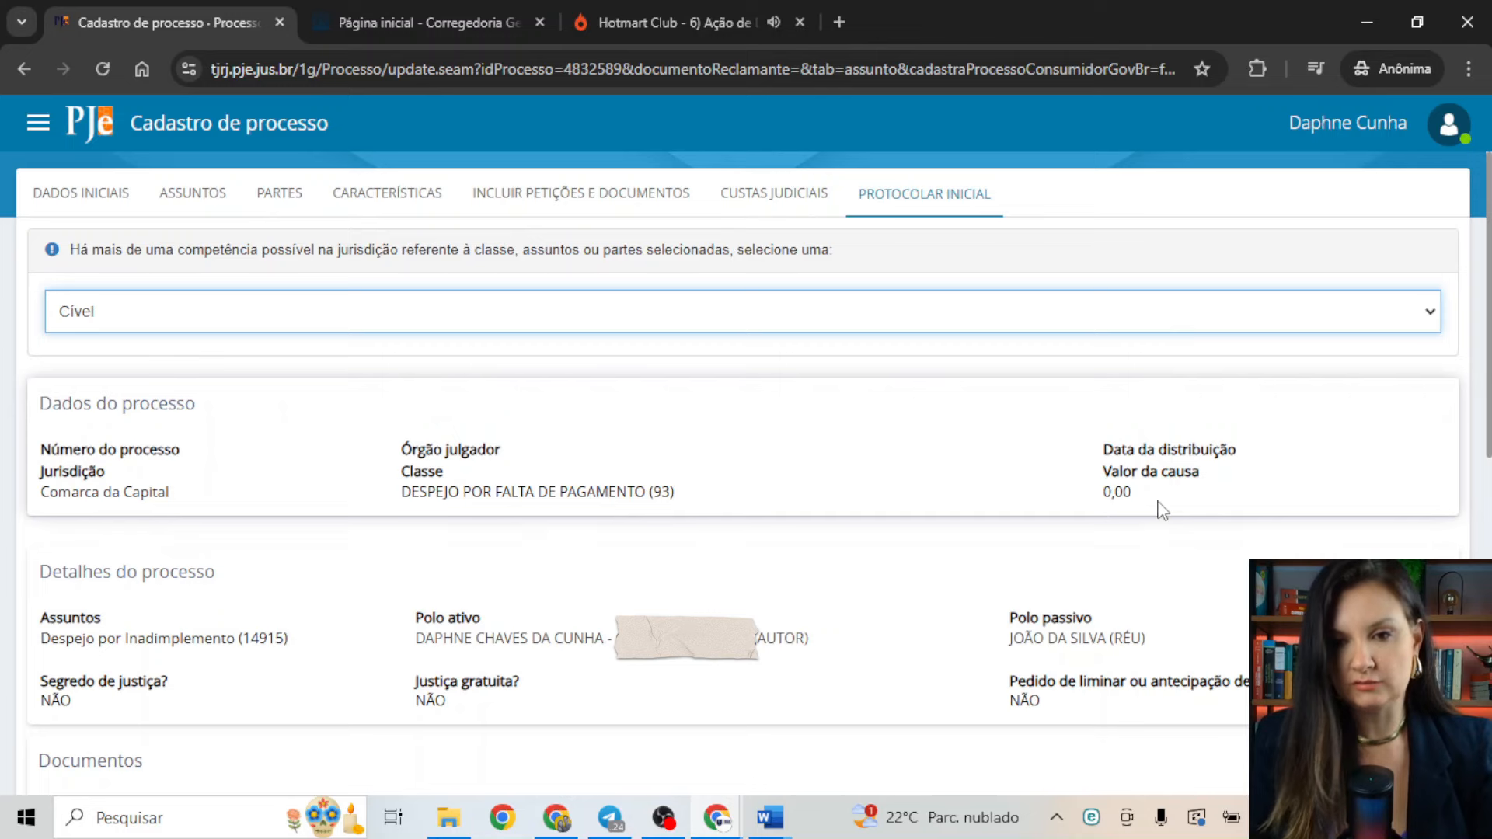
Set the claim value to R$ 20.000,00 in the case's Características section and save it
left_click(381, 199)
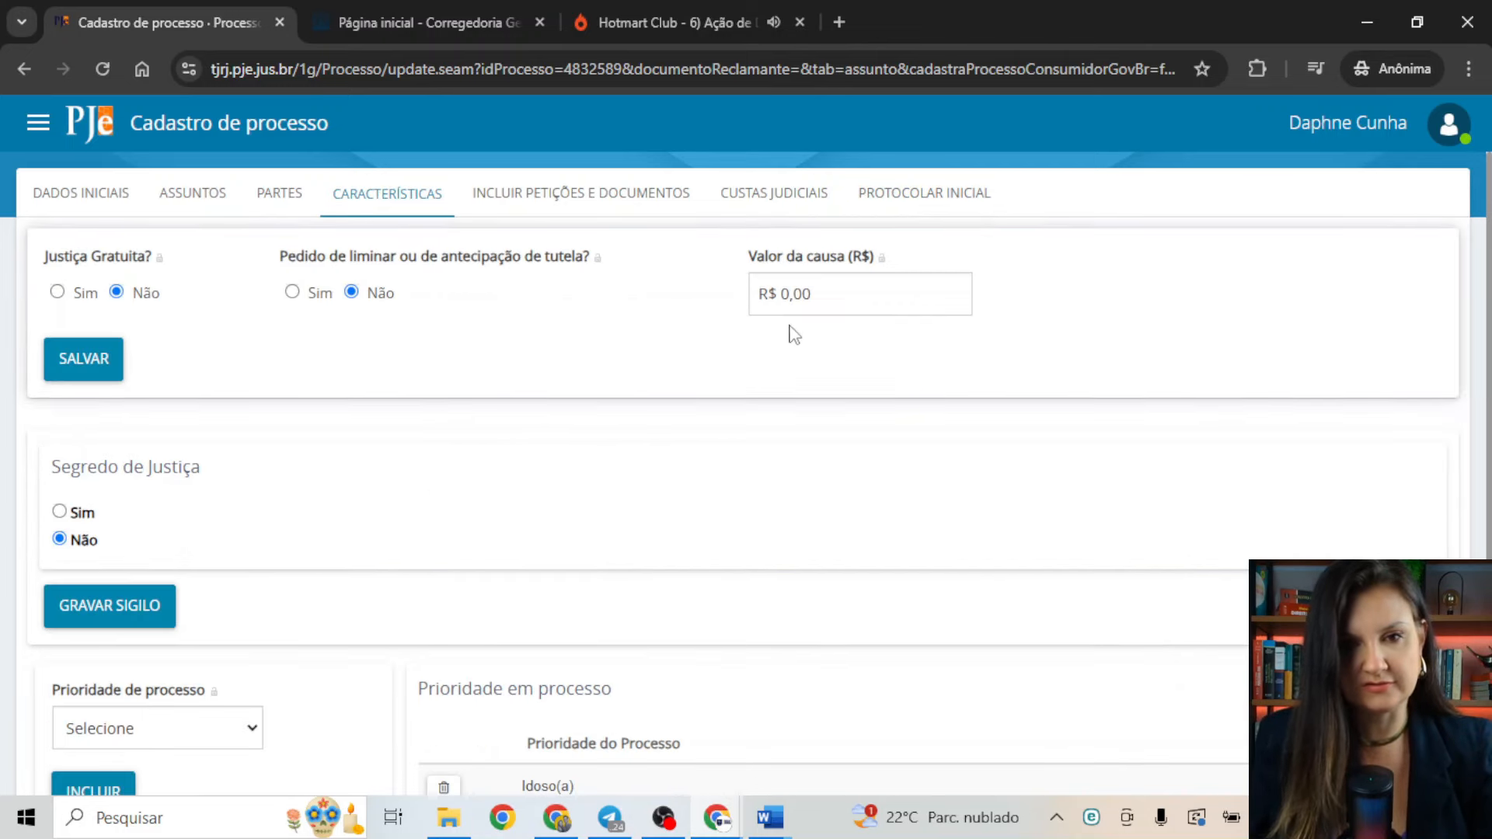
left_click(818, 300)
left_click_drag(818, 300, 777, 305)
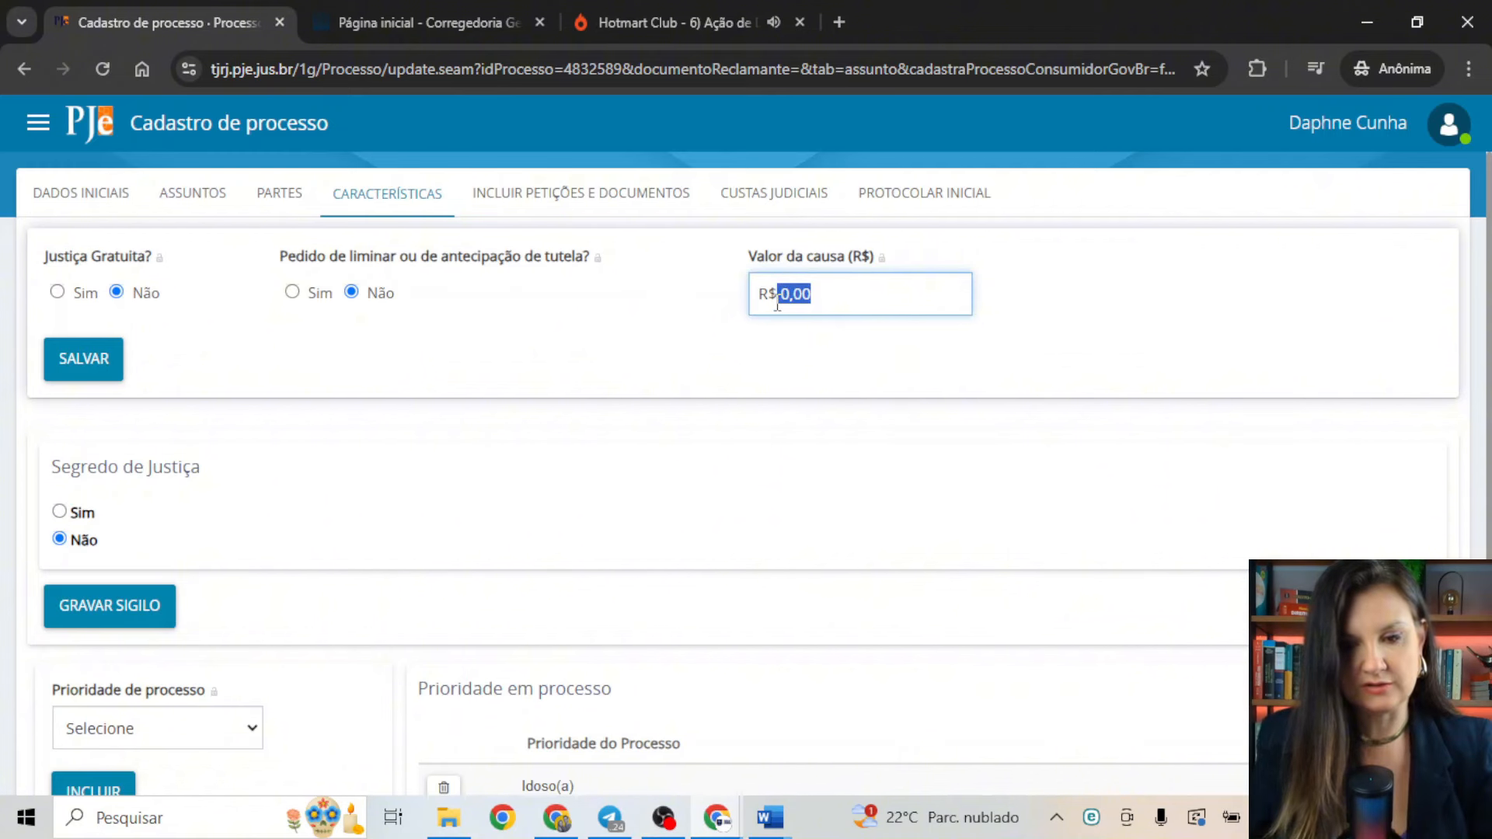
type("20.00")
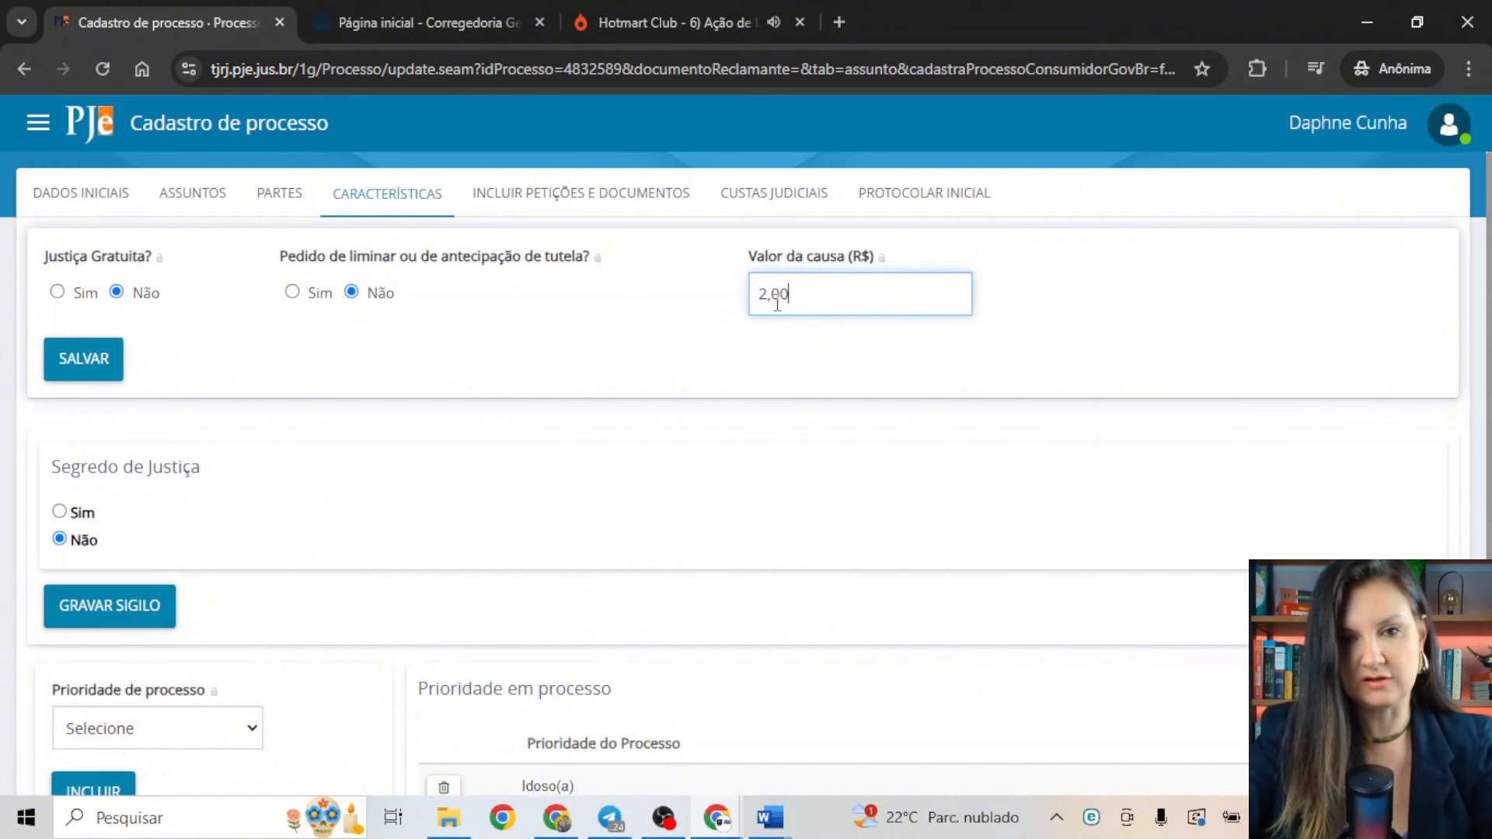
type("0,00")
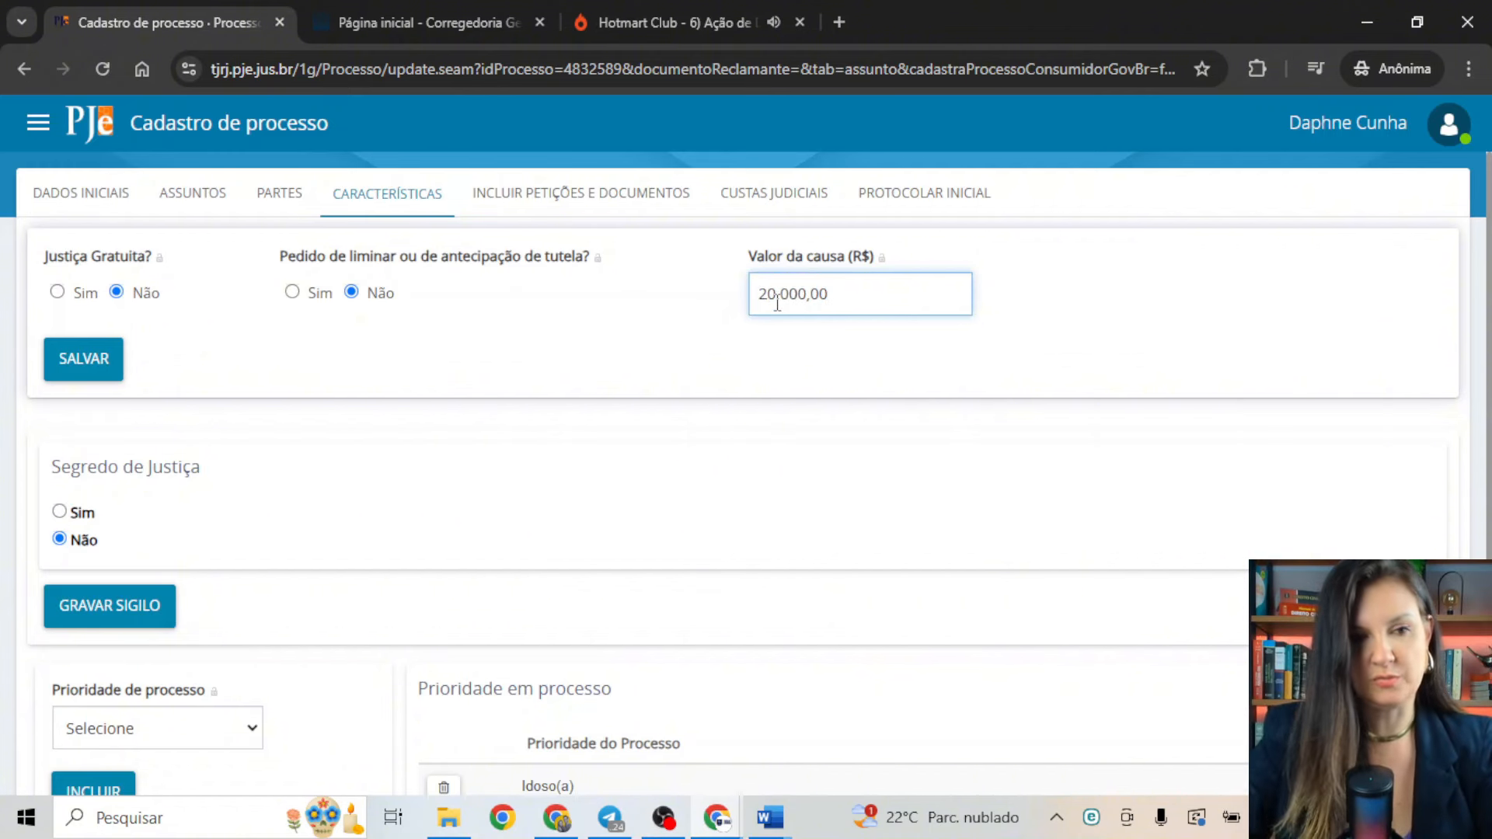
left_click(85, 376)
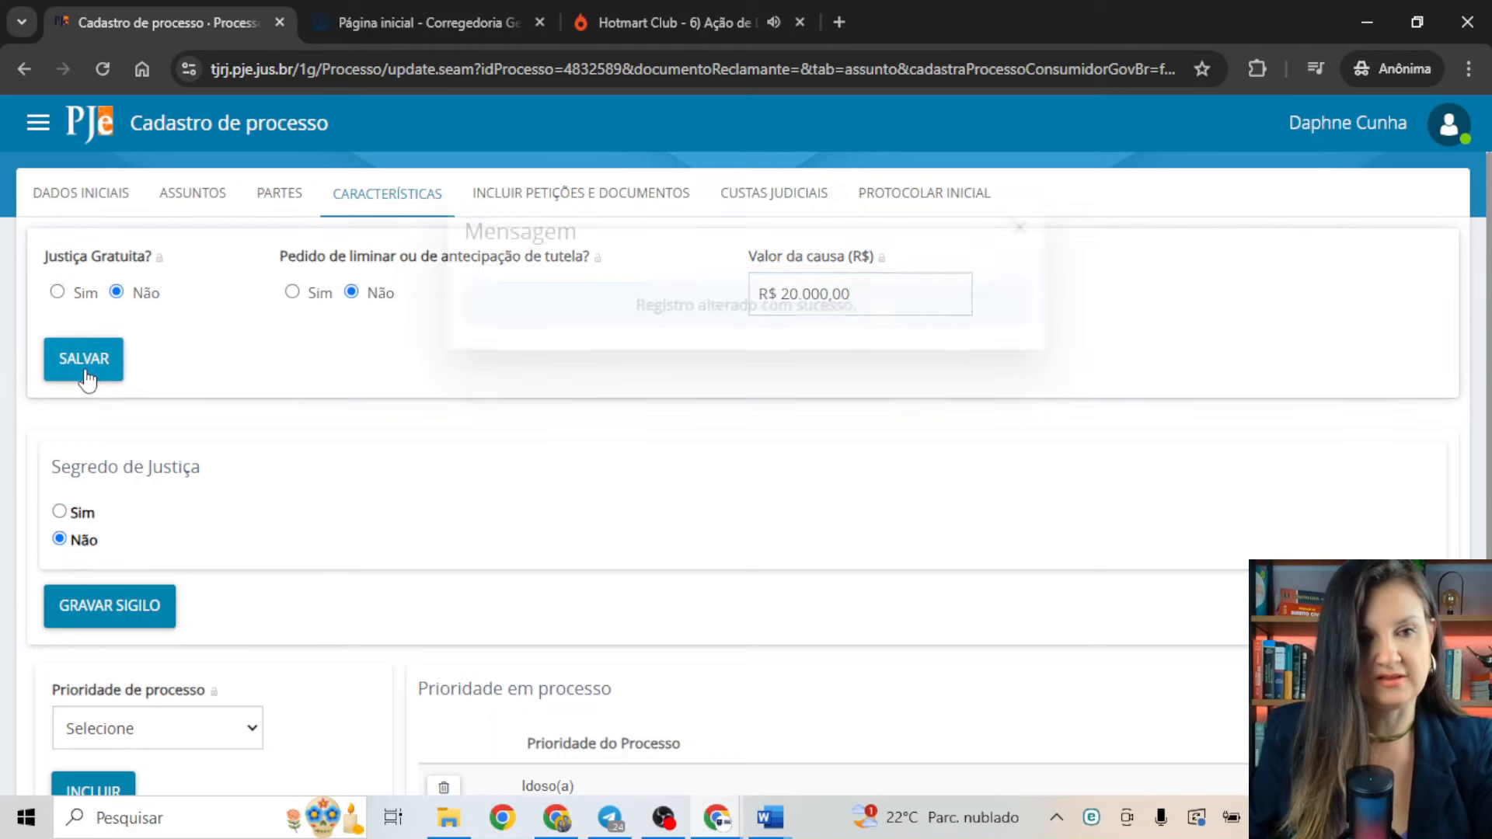
left_click(1017, 229)
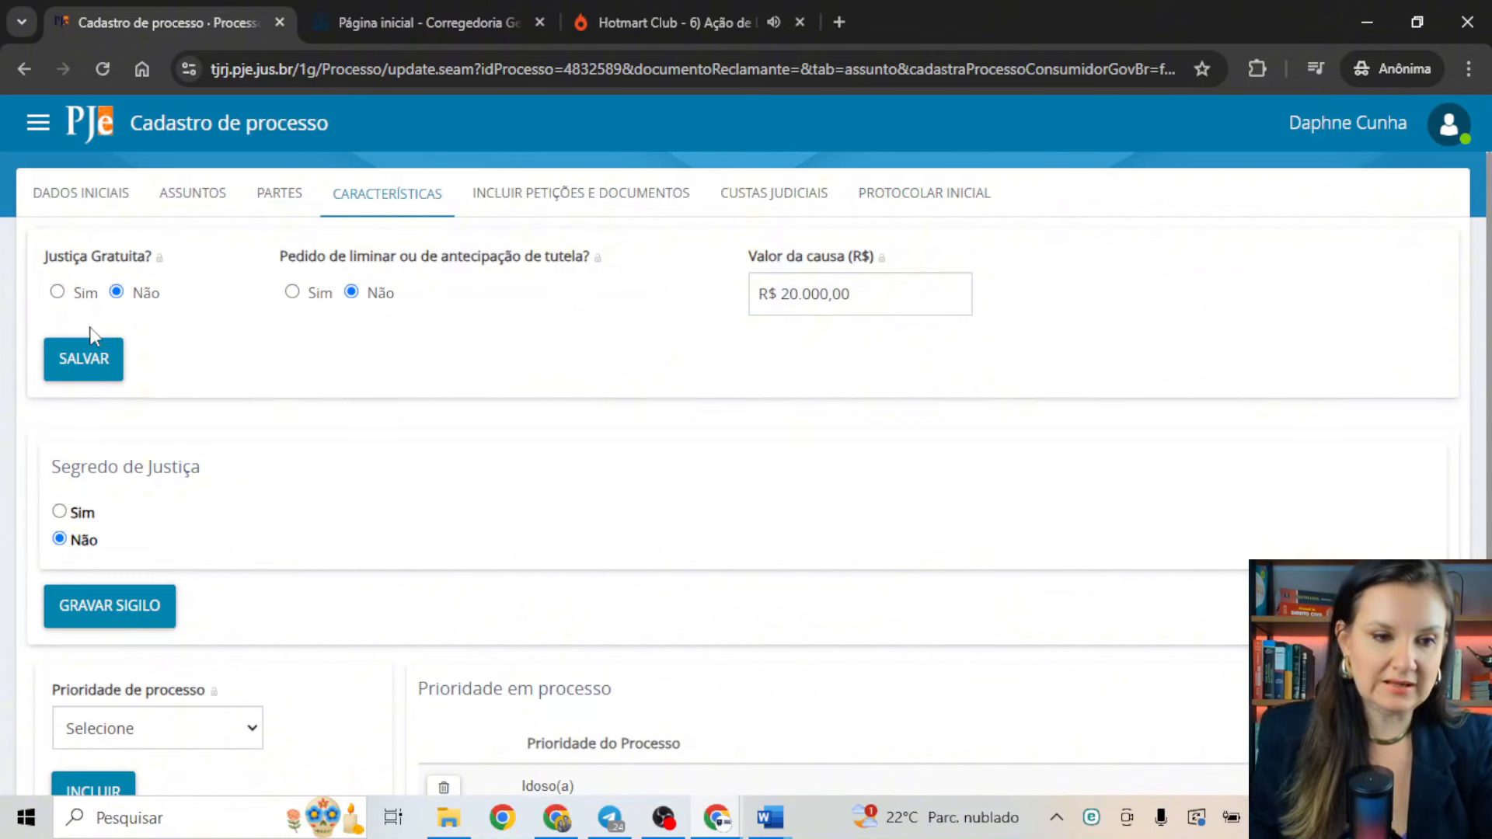
Review the case priorities, and the process data, parties and attached documents in the Protocolar Inicial summary
scroll(376, 728, "down", 3)
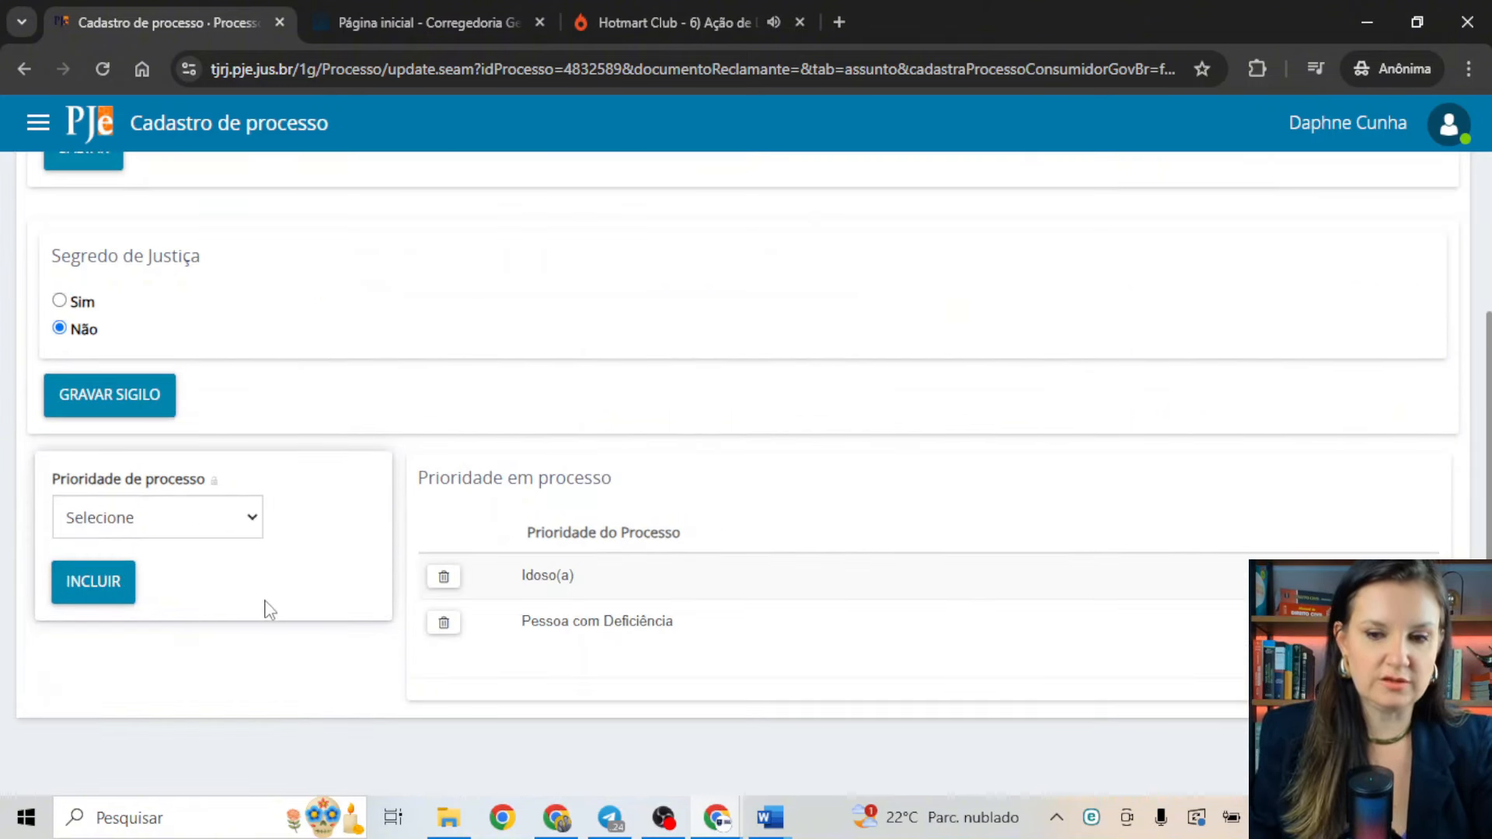
scroll(144, 518, "up", 3)
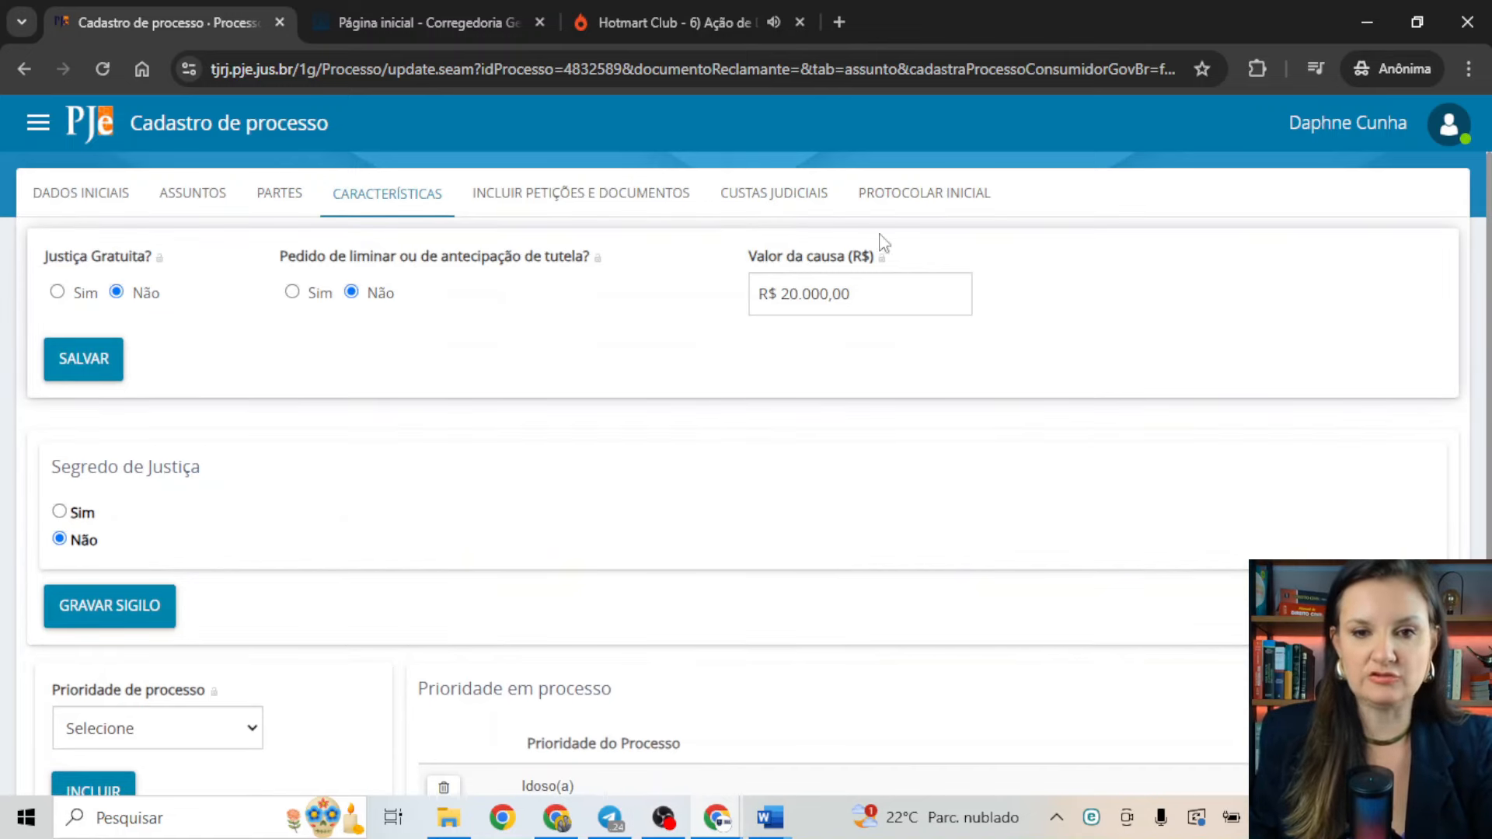
left_click(929, 203)
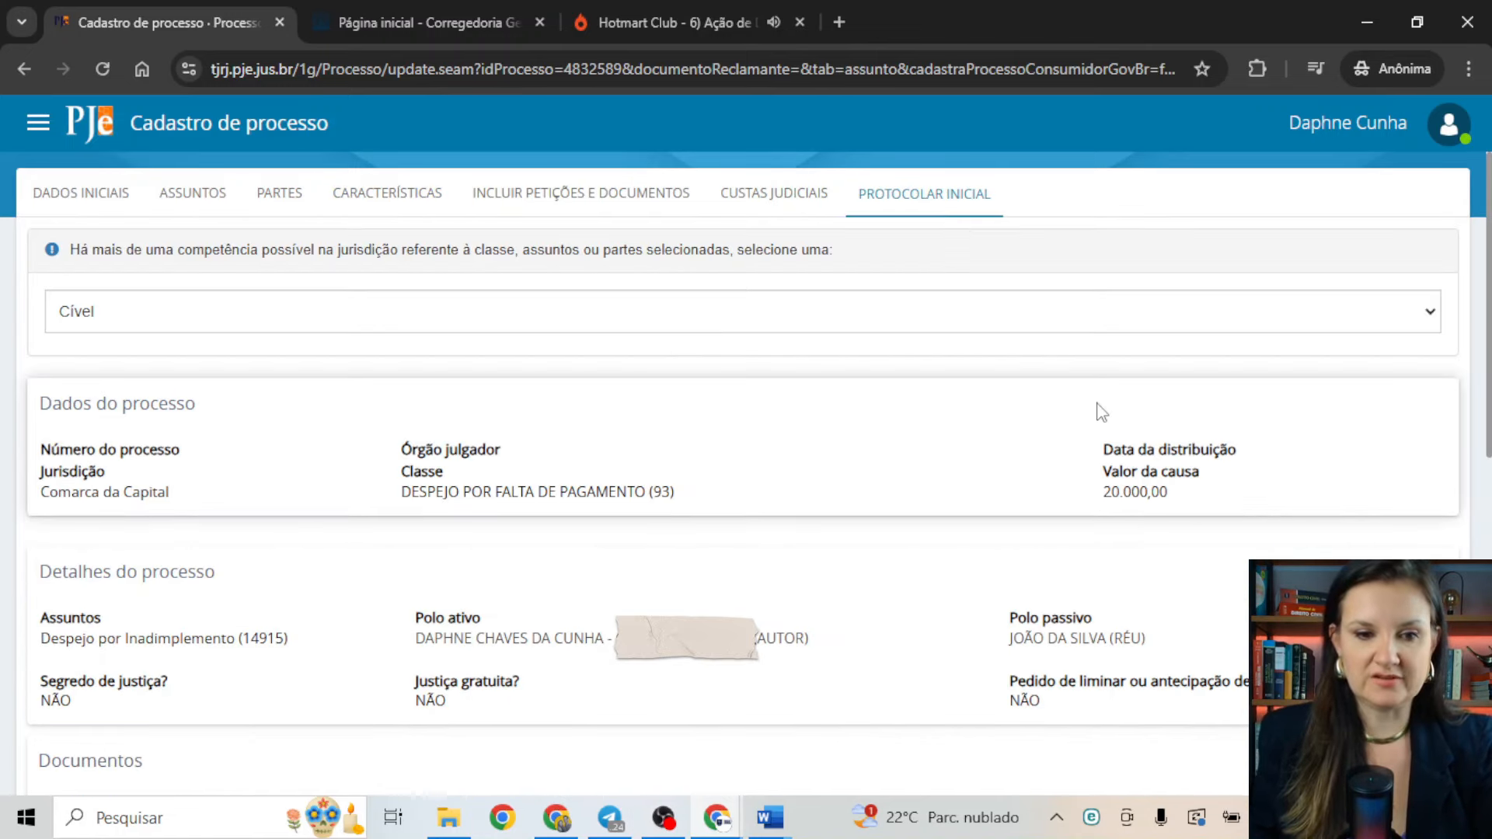
scroll(395, 402, "down", 3)
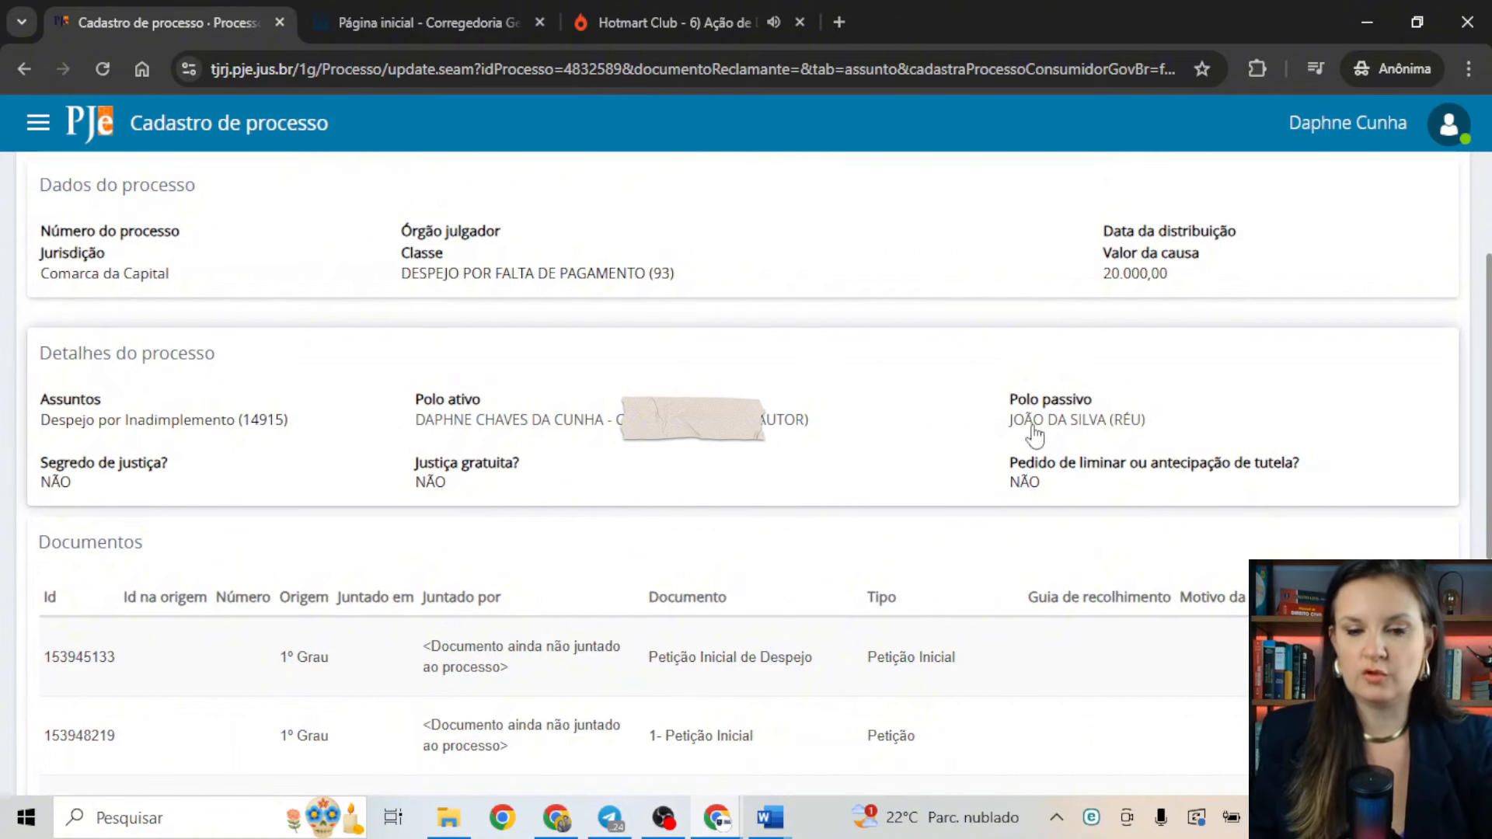
scroll(524, 449, "down", 3)
scroll(605, 435, "down", 3)
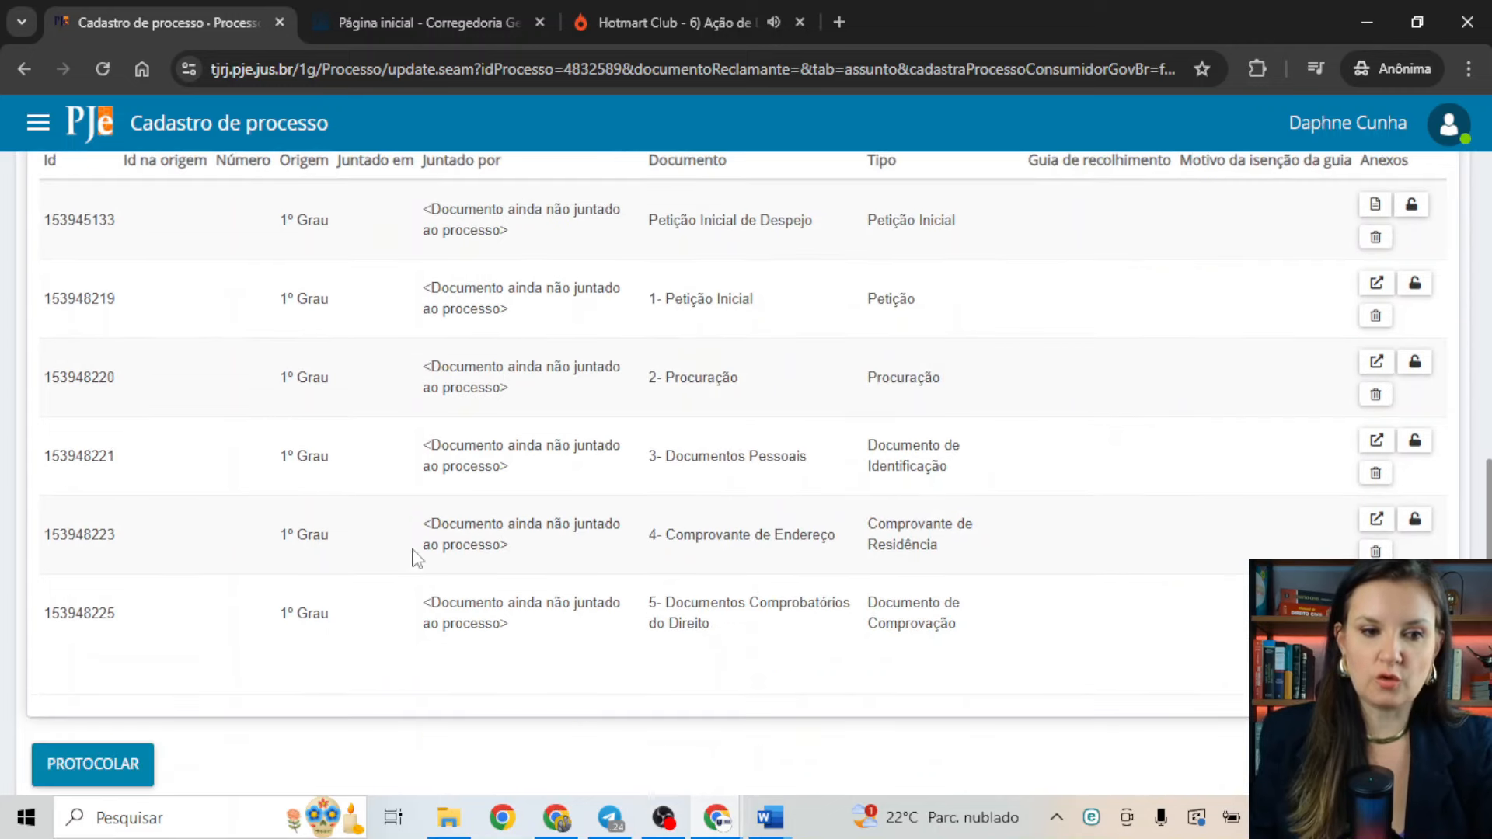
scroll(342, 715, "down", 2)
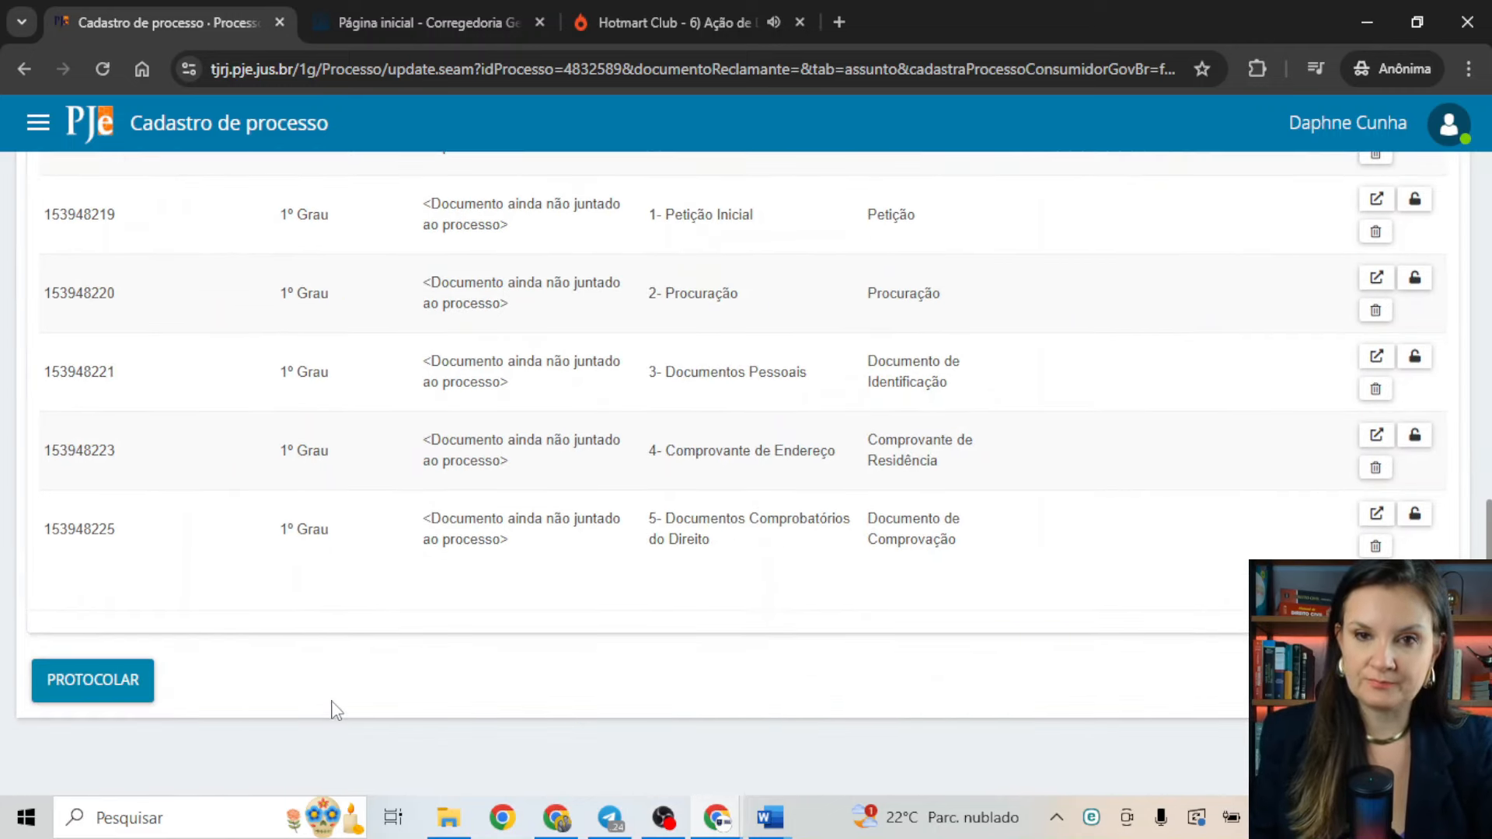
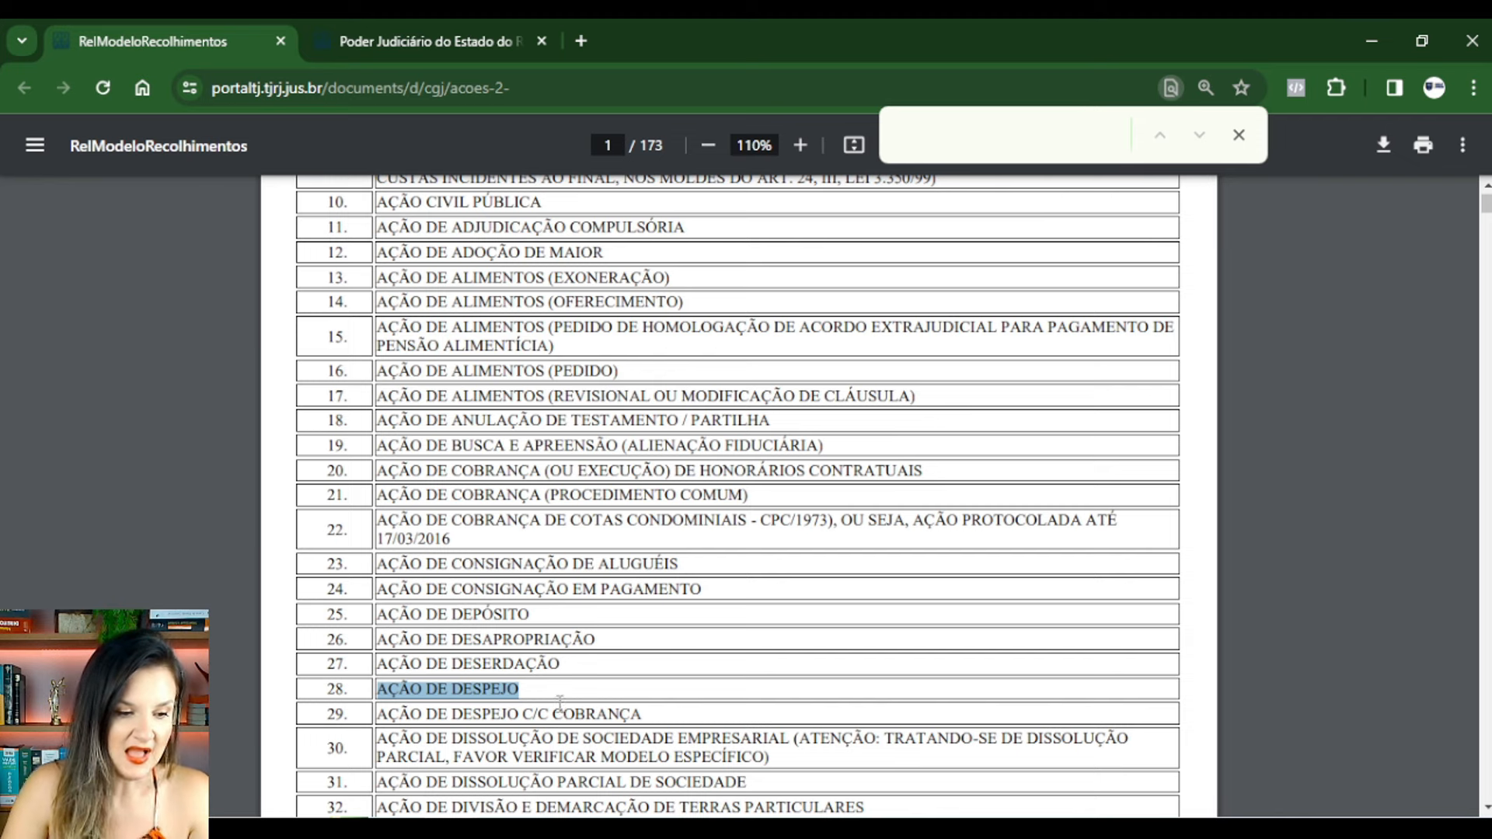
left_click_drag(550, 708, 427, 689)
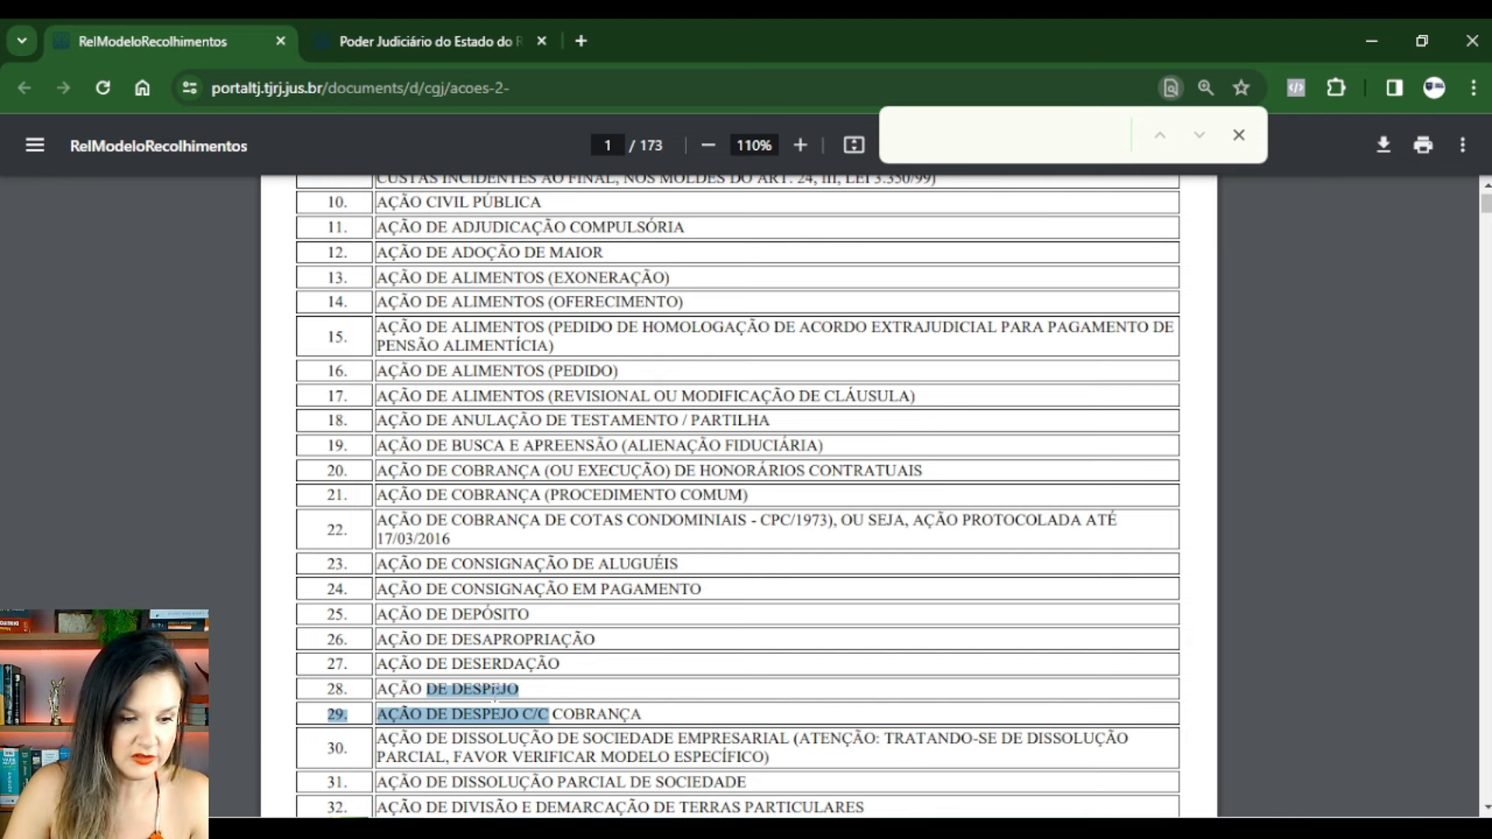
left_click(494, 691)
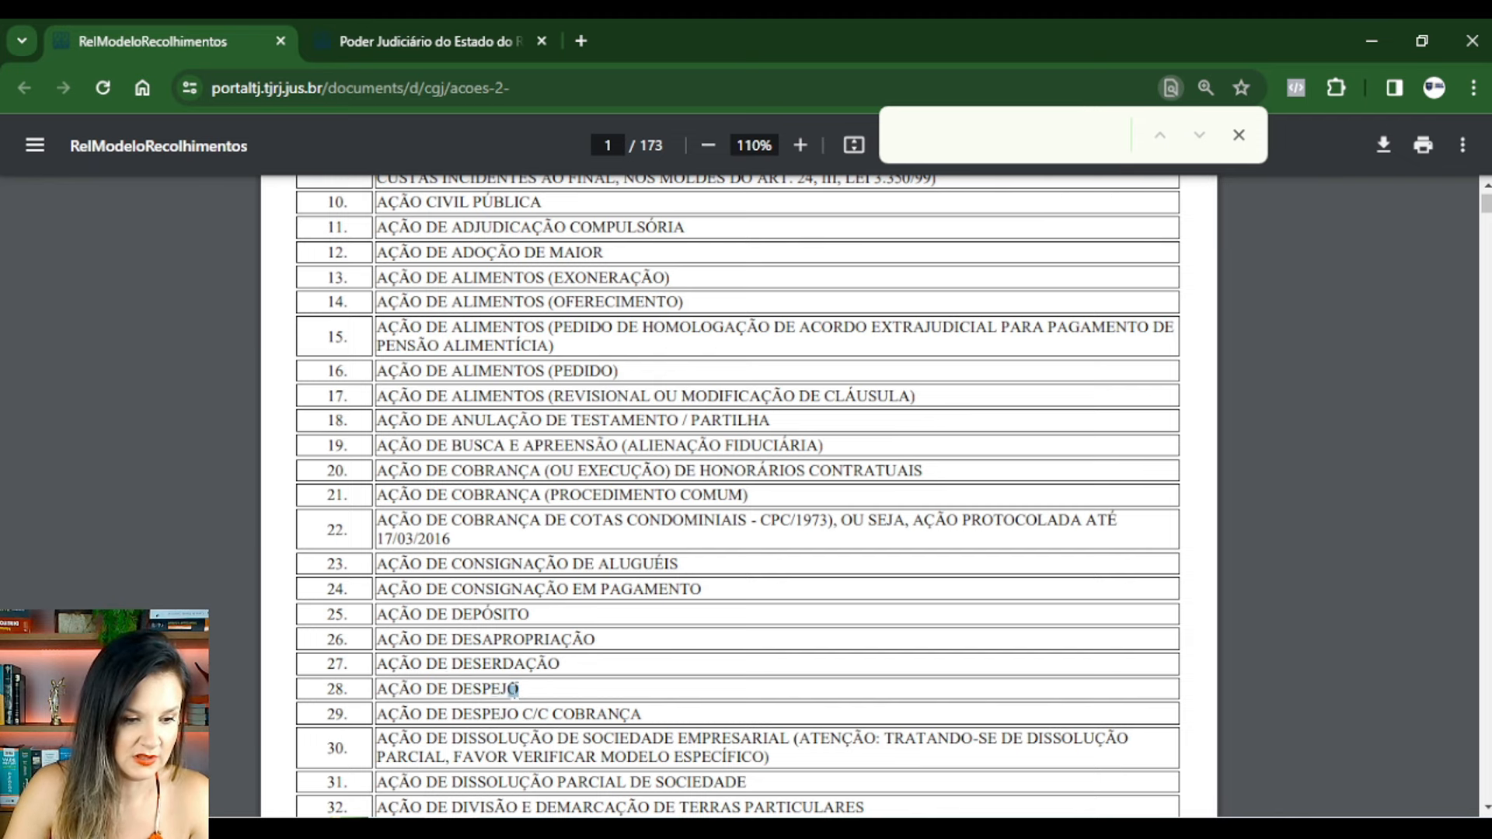
left_click_drag(514, 689, 390, 691)
key("ctrl+c")
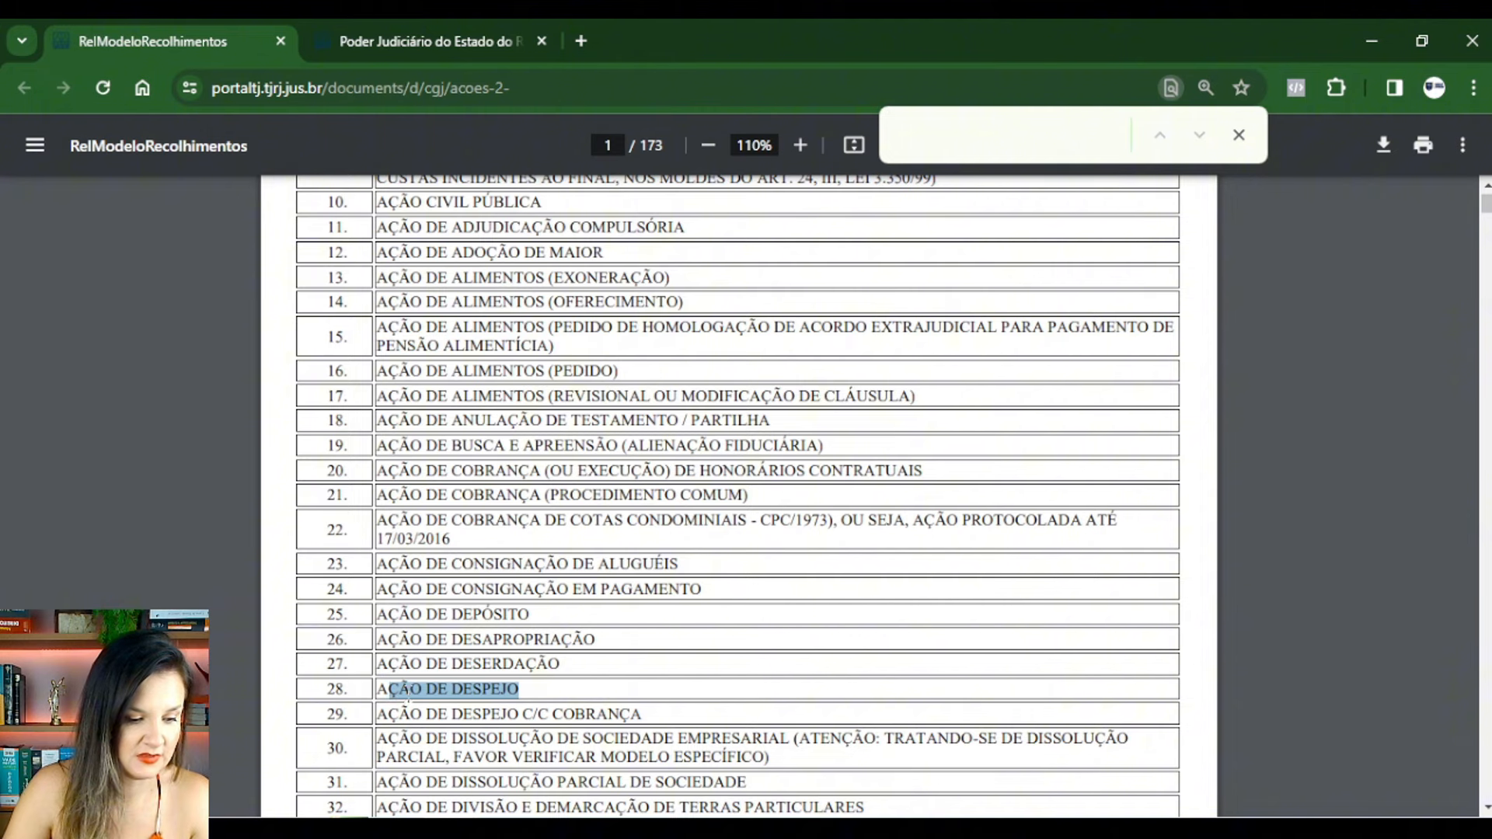
left_click(1003, 142)
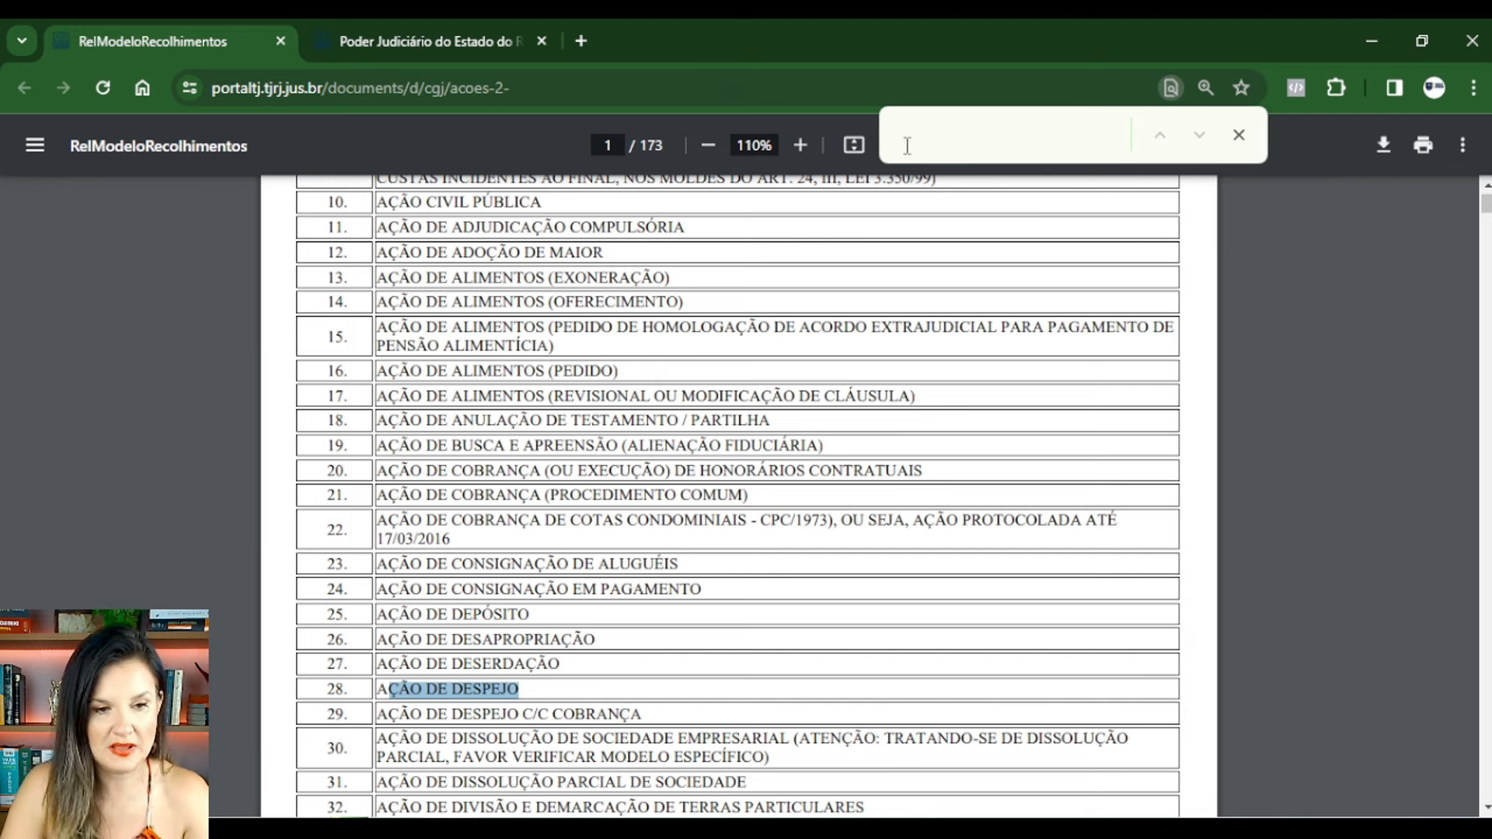
key("ctrl+v")
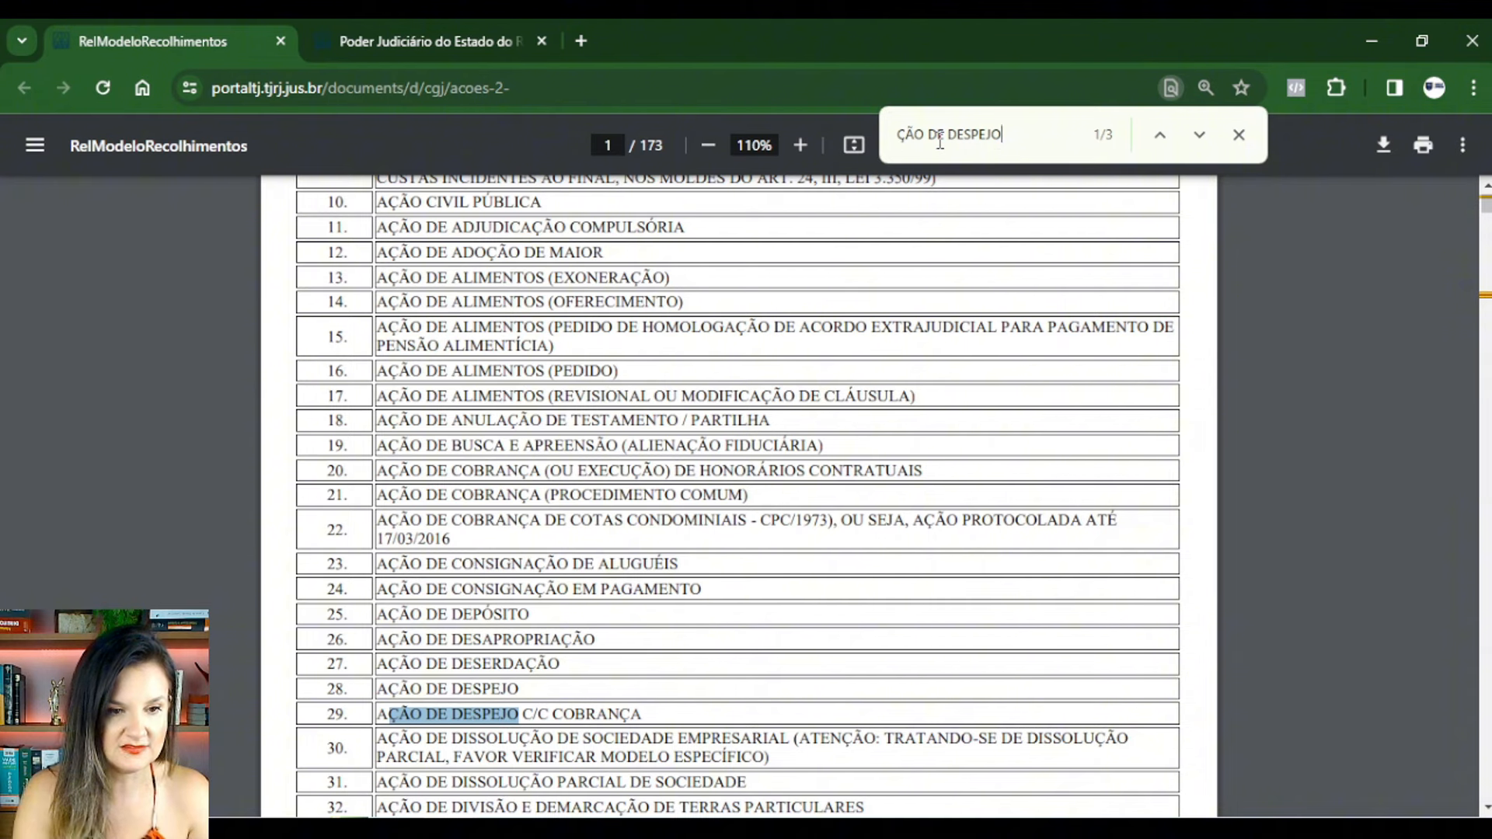
Search the RelModeloRecolhimentos PDF for the item 28 title, AÇÃO DE DESPEJO, and go to its fee model table
left_click(530, 692)
left_click_drag(531, 691, 379, 683)
key("ctrl+c")
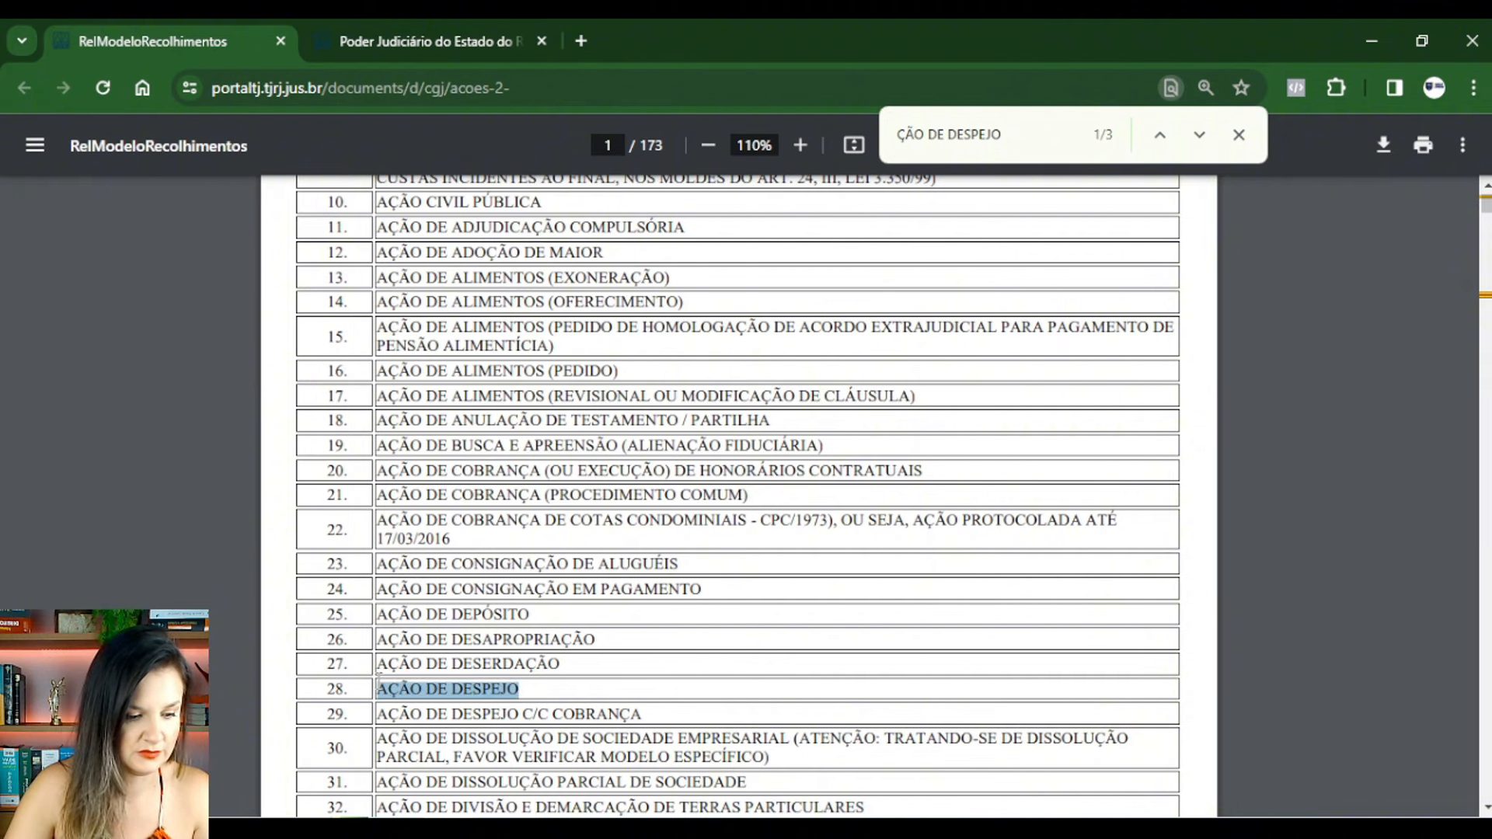
left_click(1016, 143)
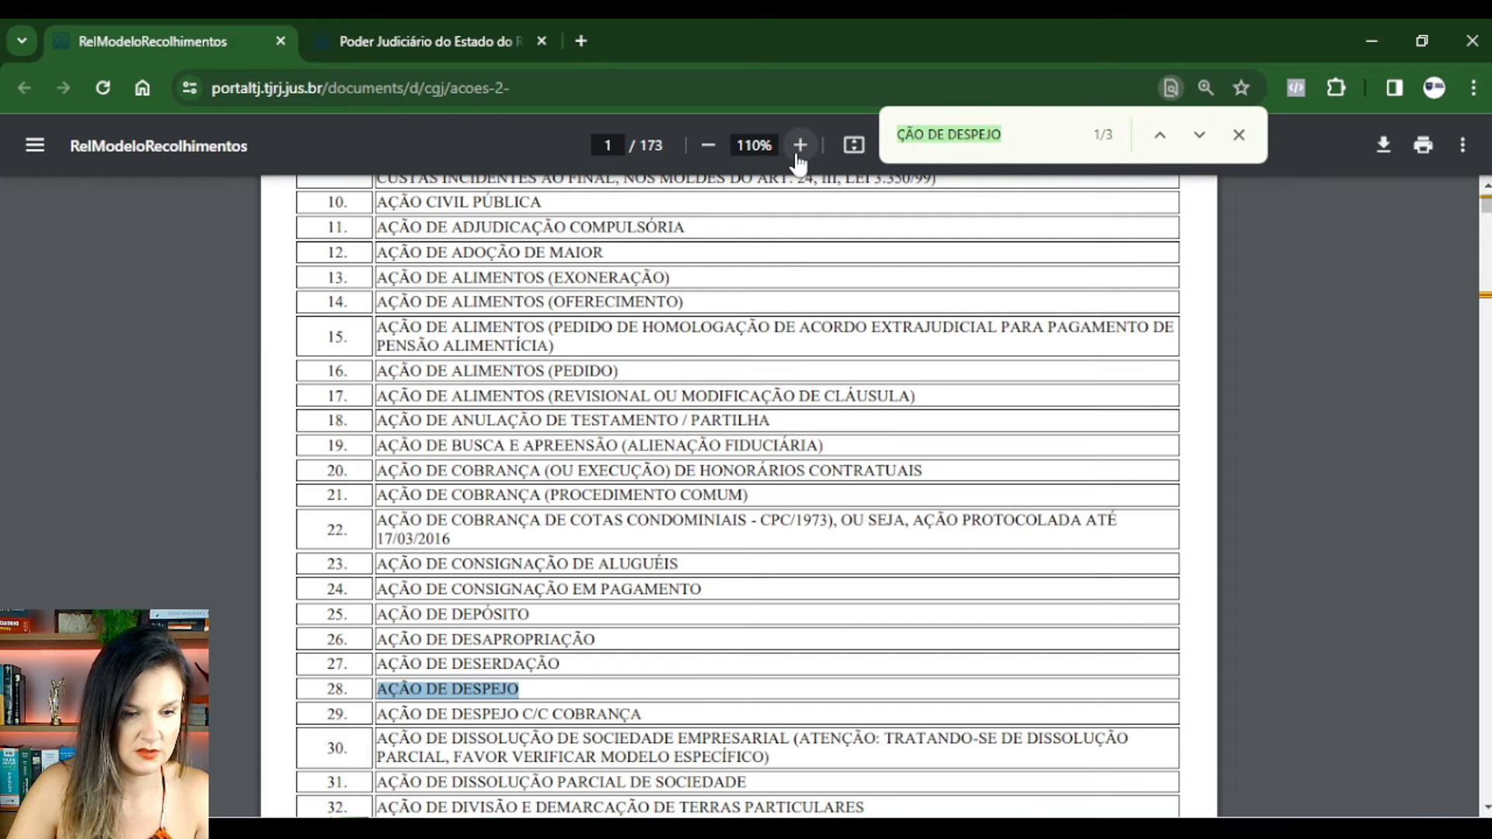
key("ctrl+v")
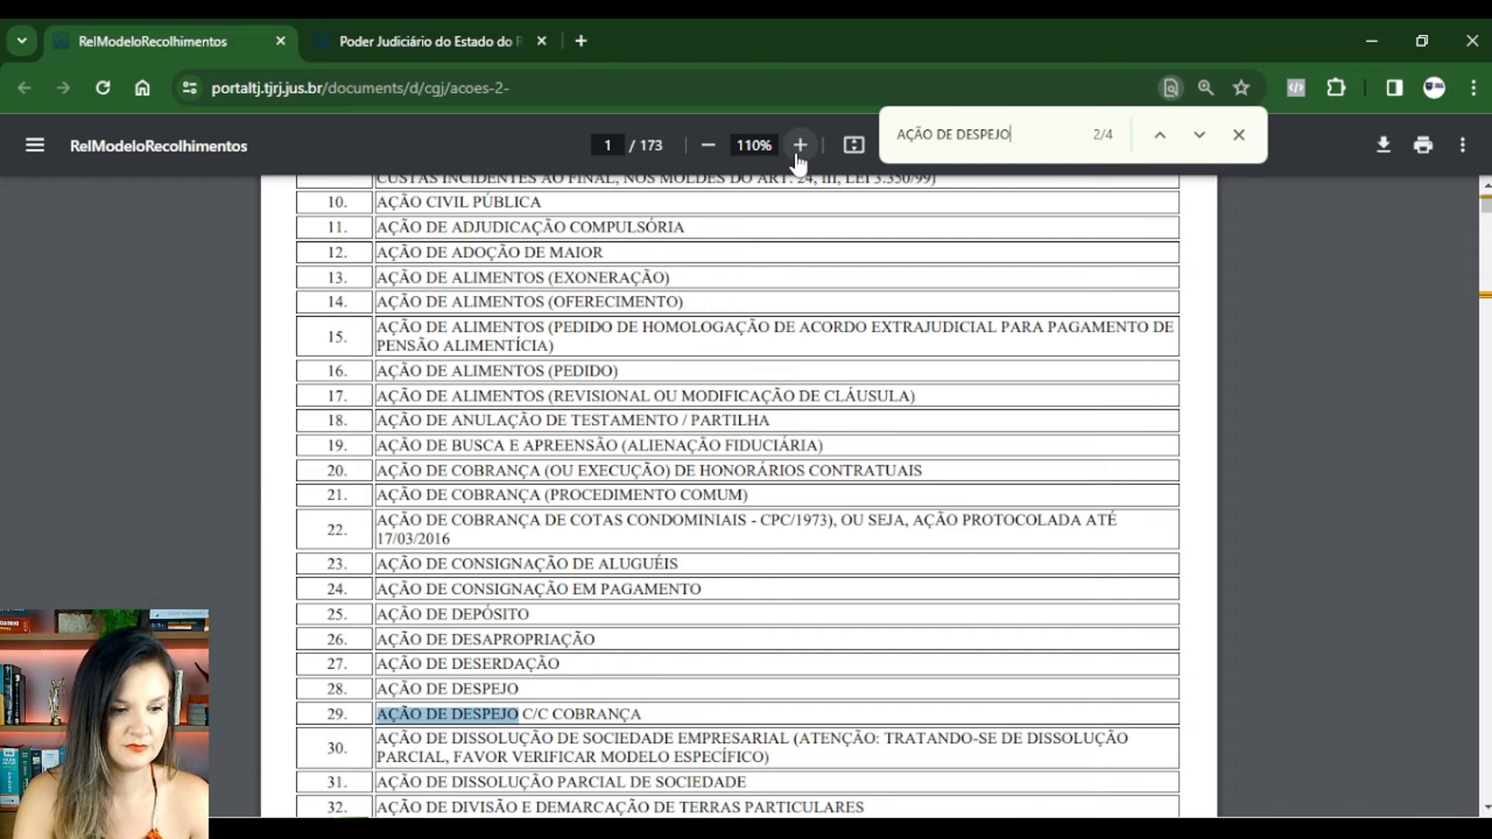
key("Return")
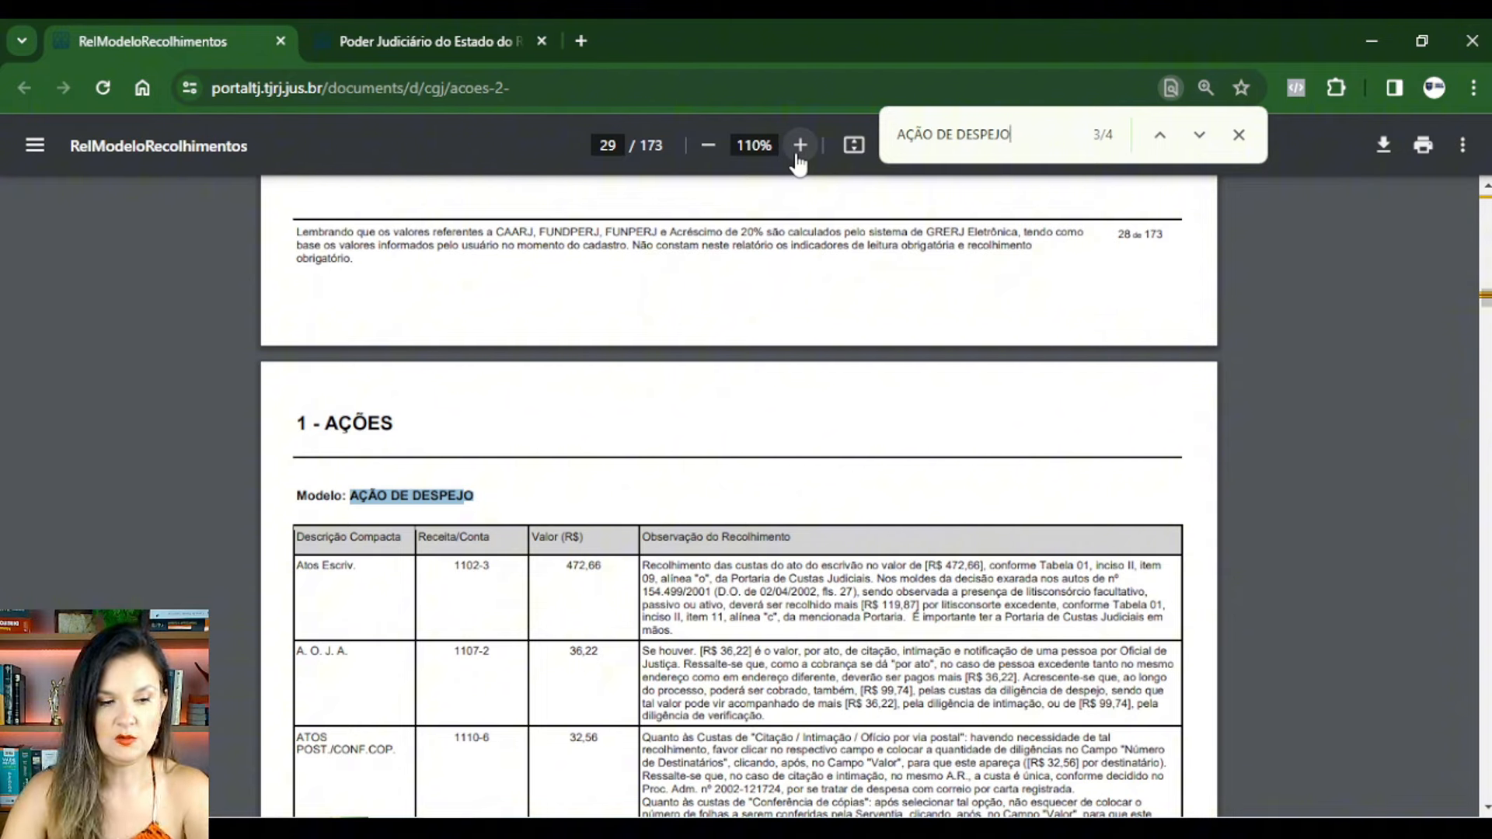
Examine the AÇÃO DE DESPEJO fee table, highlighting the A.O.J.A. notes on acts of citação and intimação and both R$ 99,74 charges
scroll(740, 579, "down", 1)
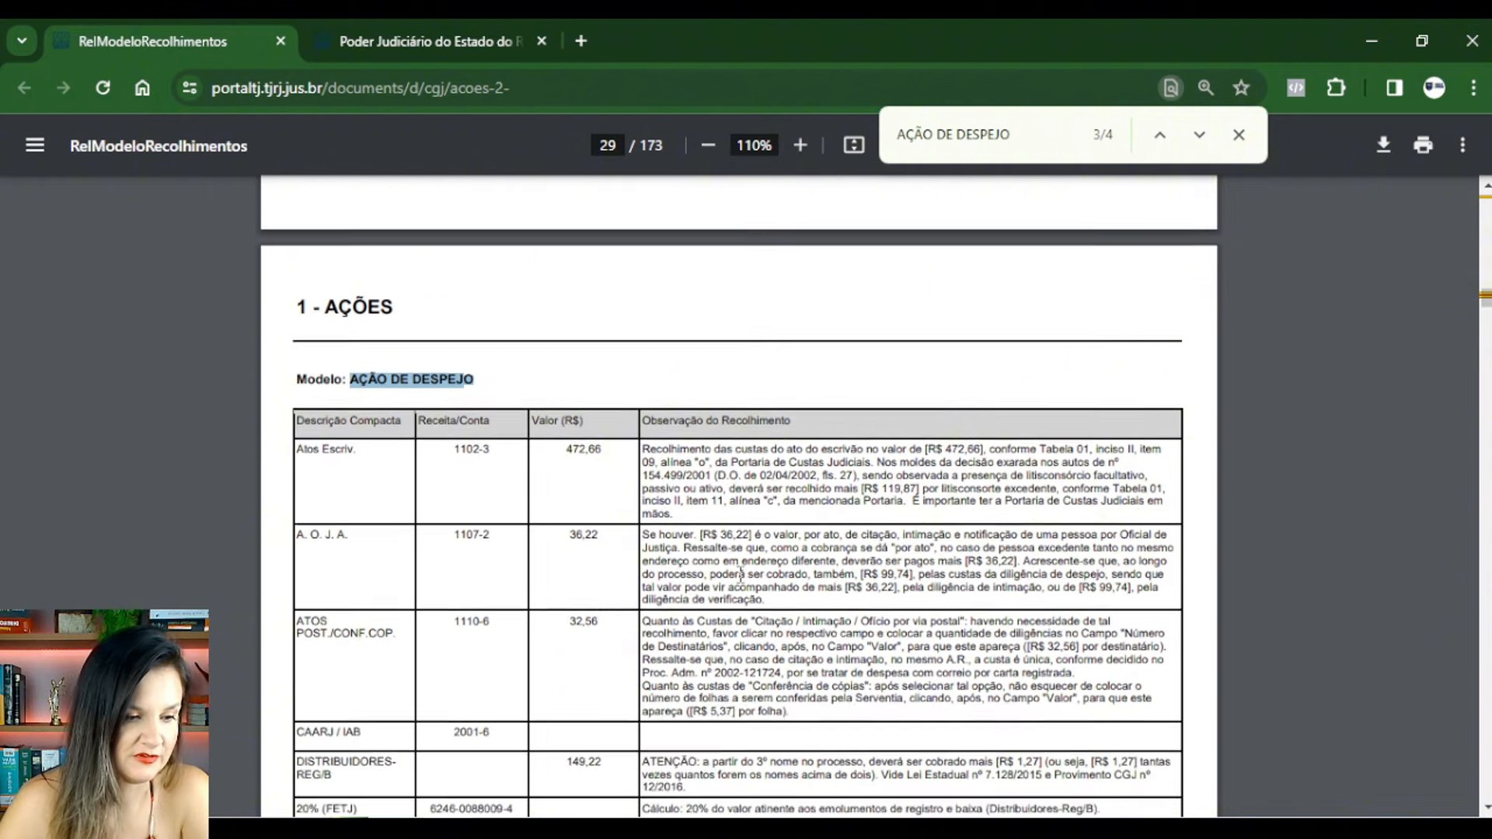
scroll(740, 574, "down", 1)
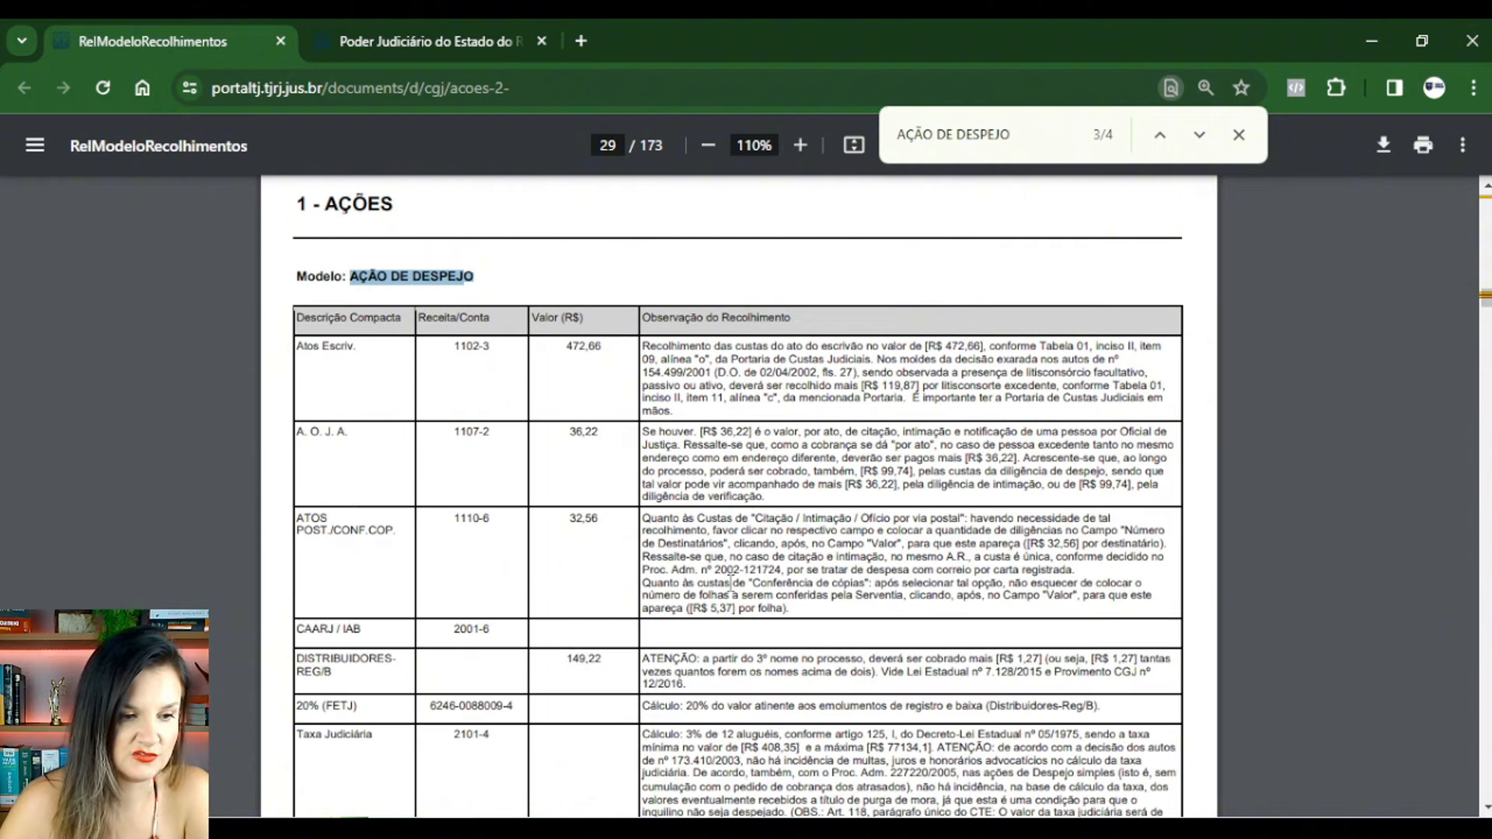
scroll(730, 582, "down", 1)
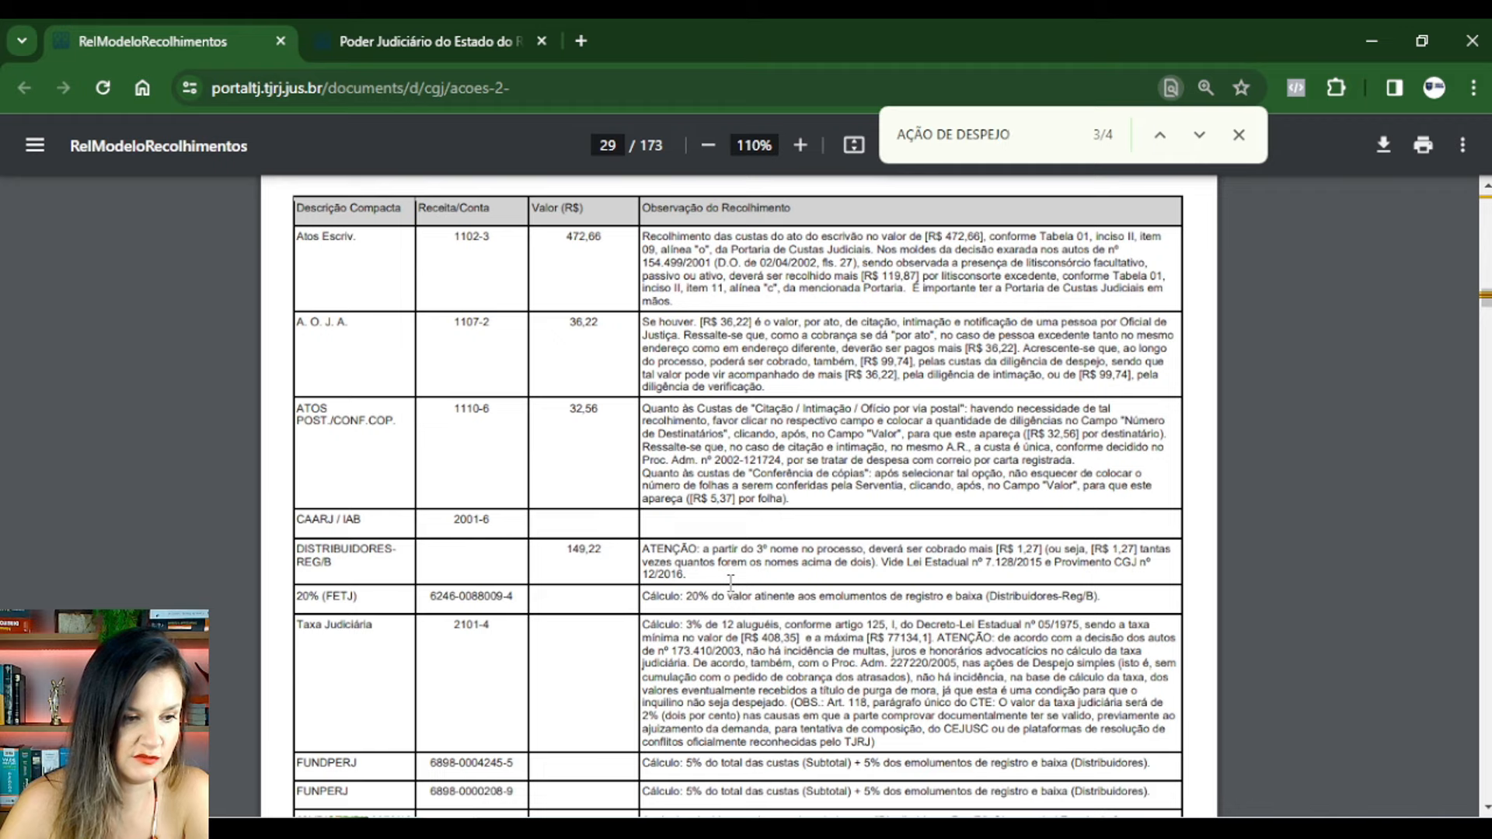
scroll(730, 581, "up", 1)
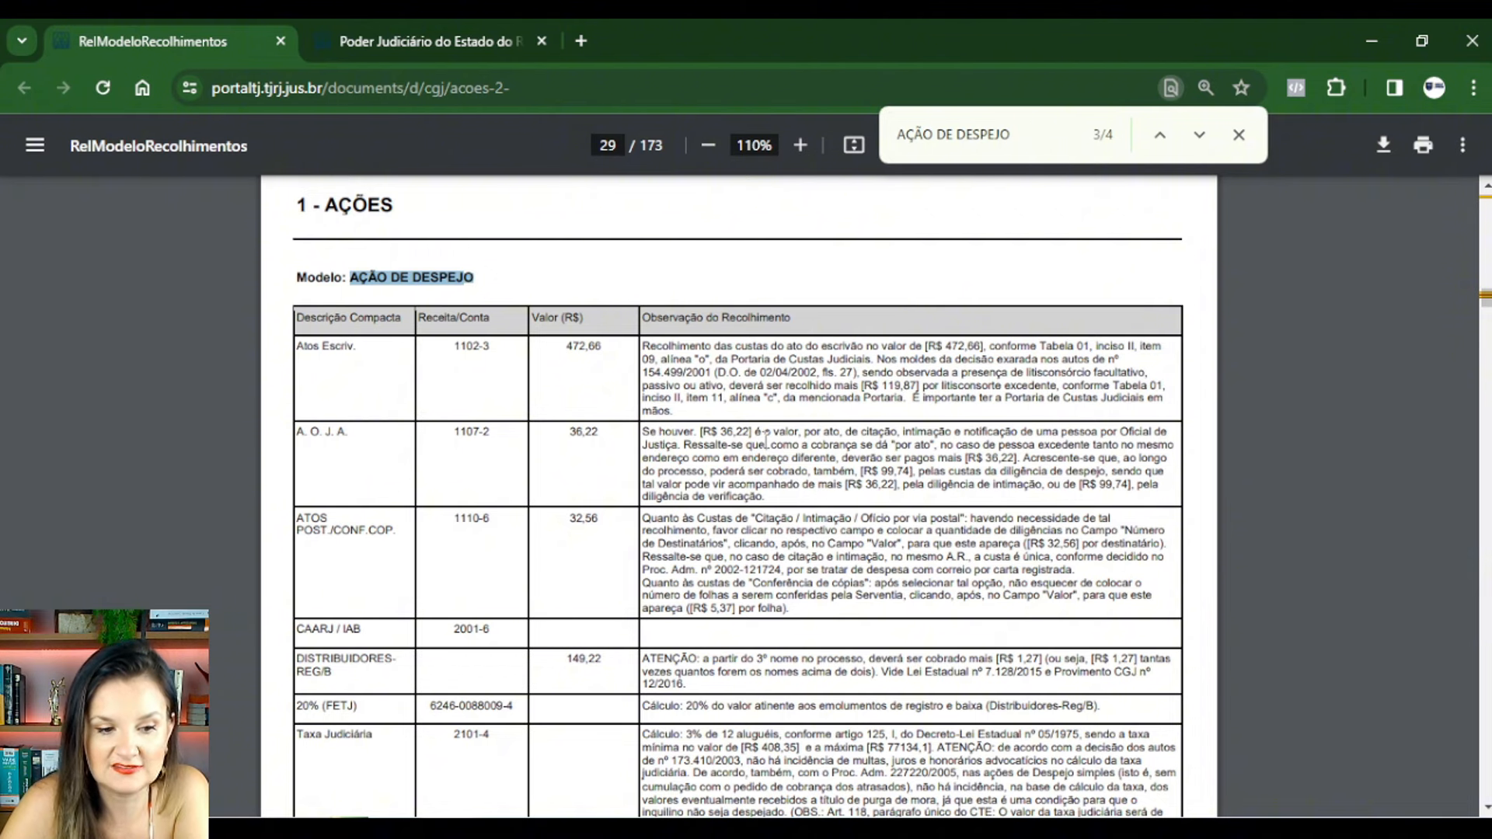
left_click_drag(812, 434, 945, 437)
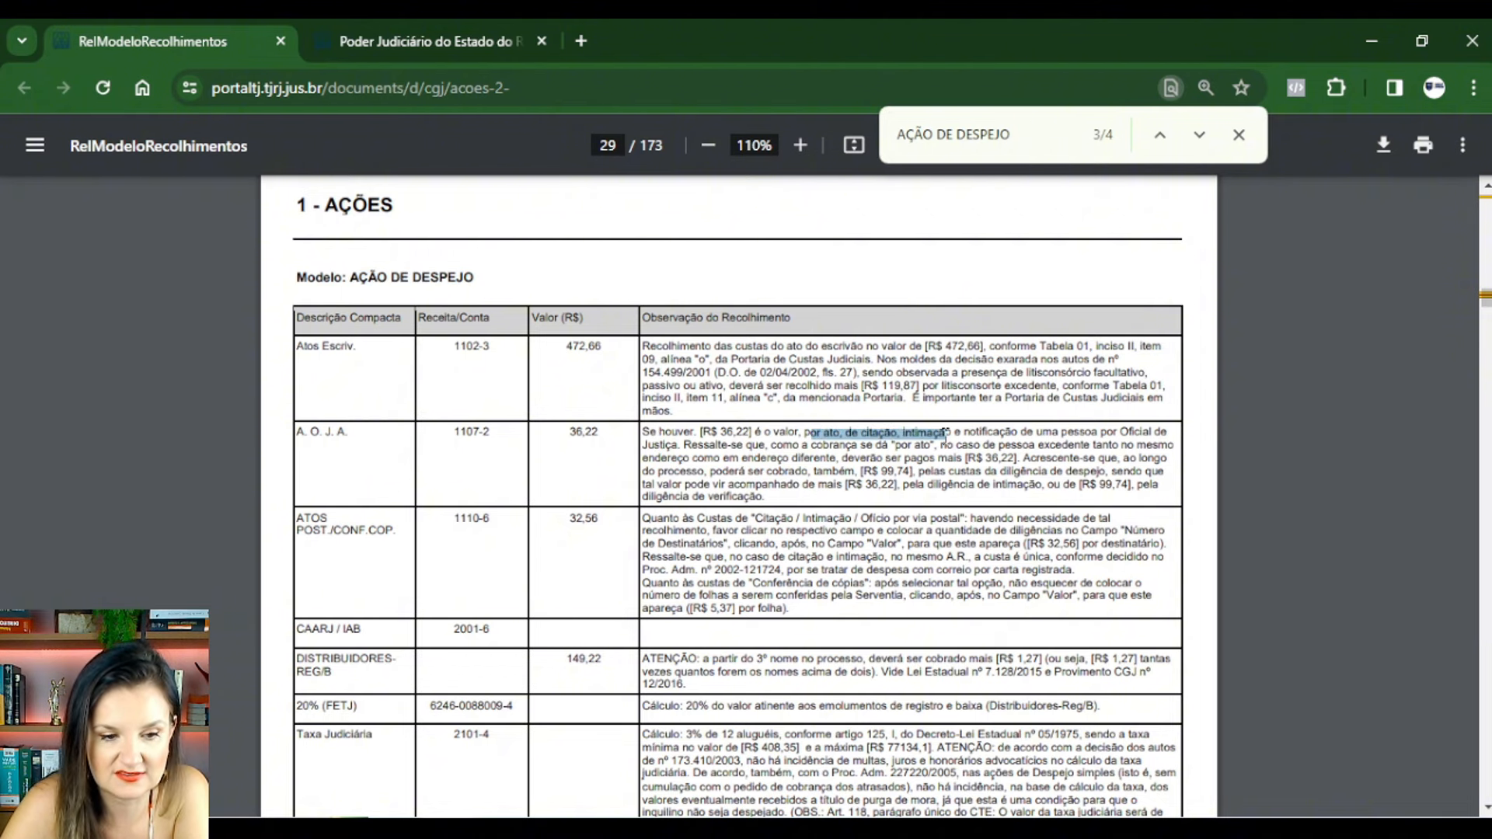
left_click(1110, 437)
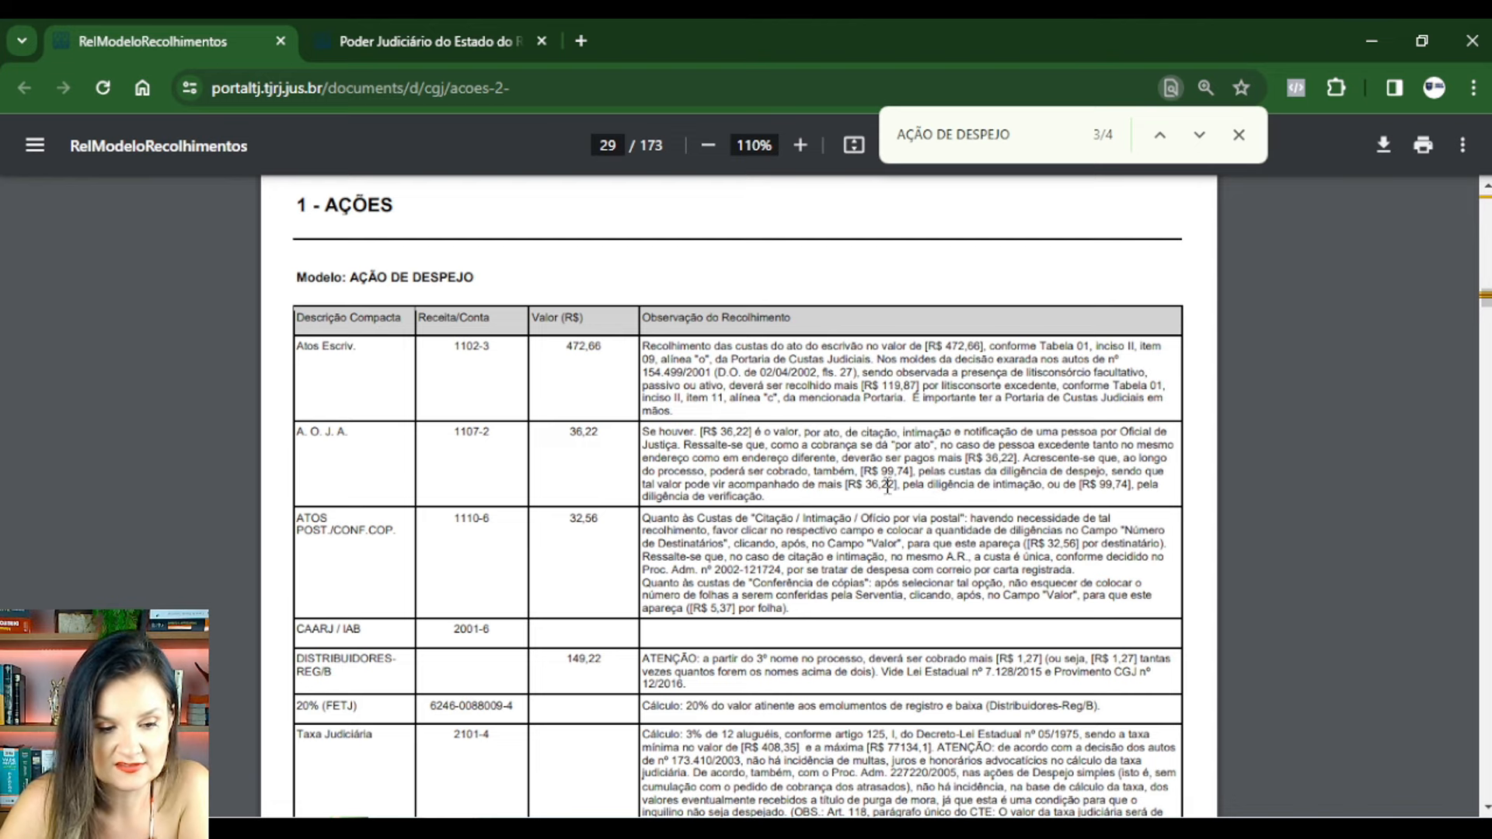
left_click_drag(862, 471, 913, 471)
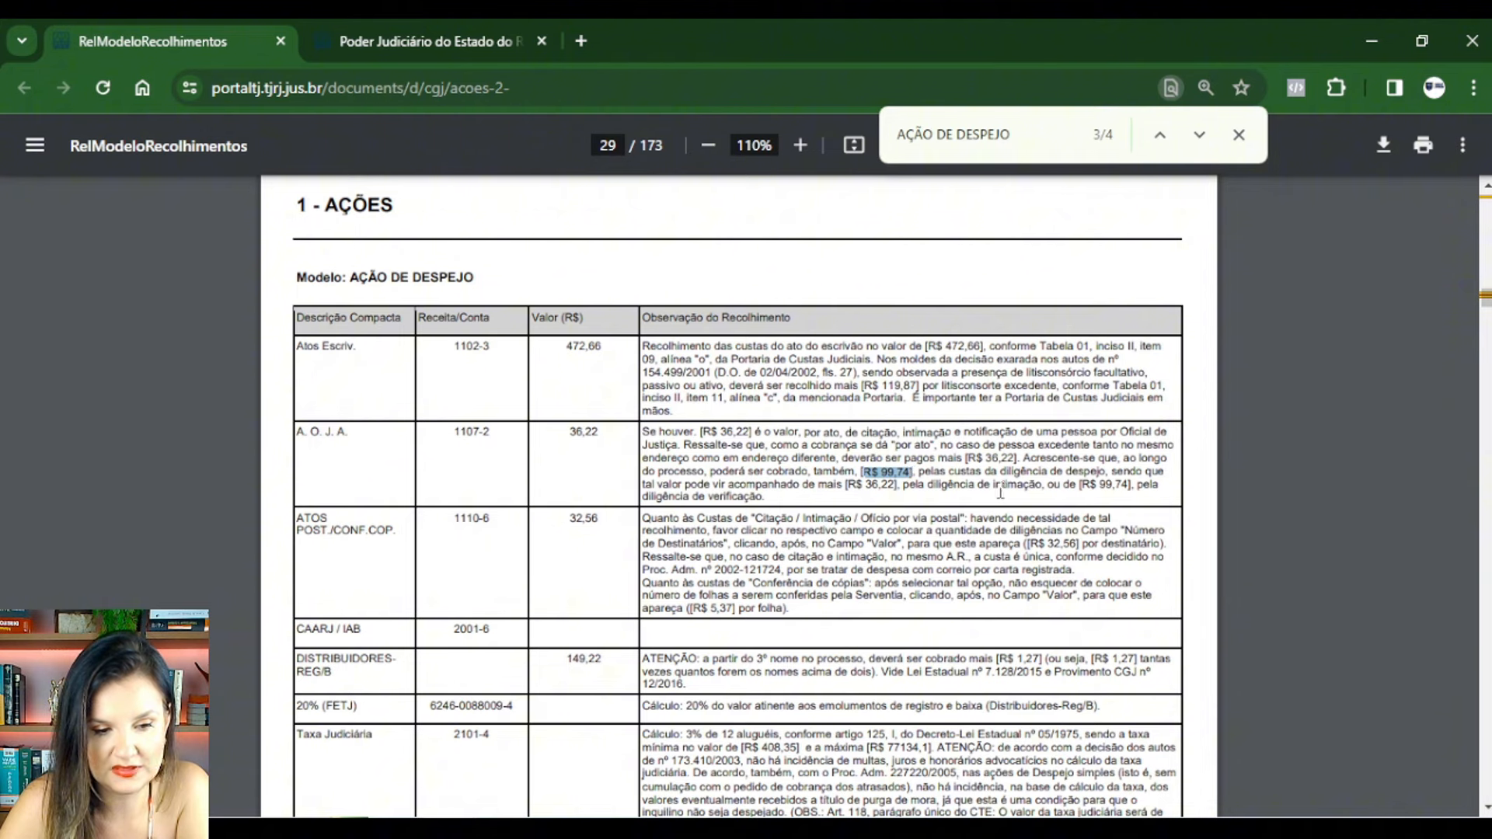
left_click_drag(1080, 484, 1132, 484)
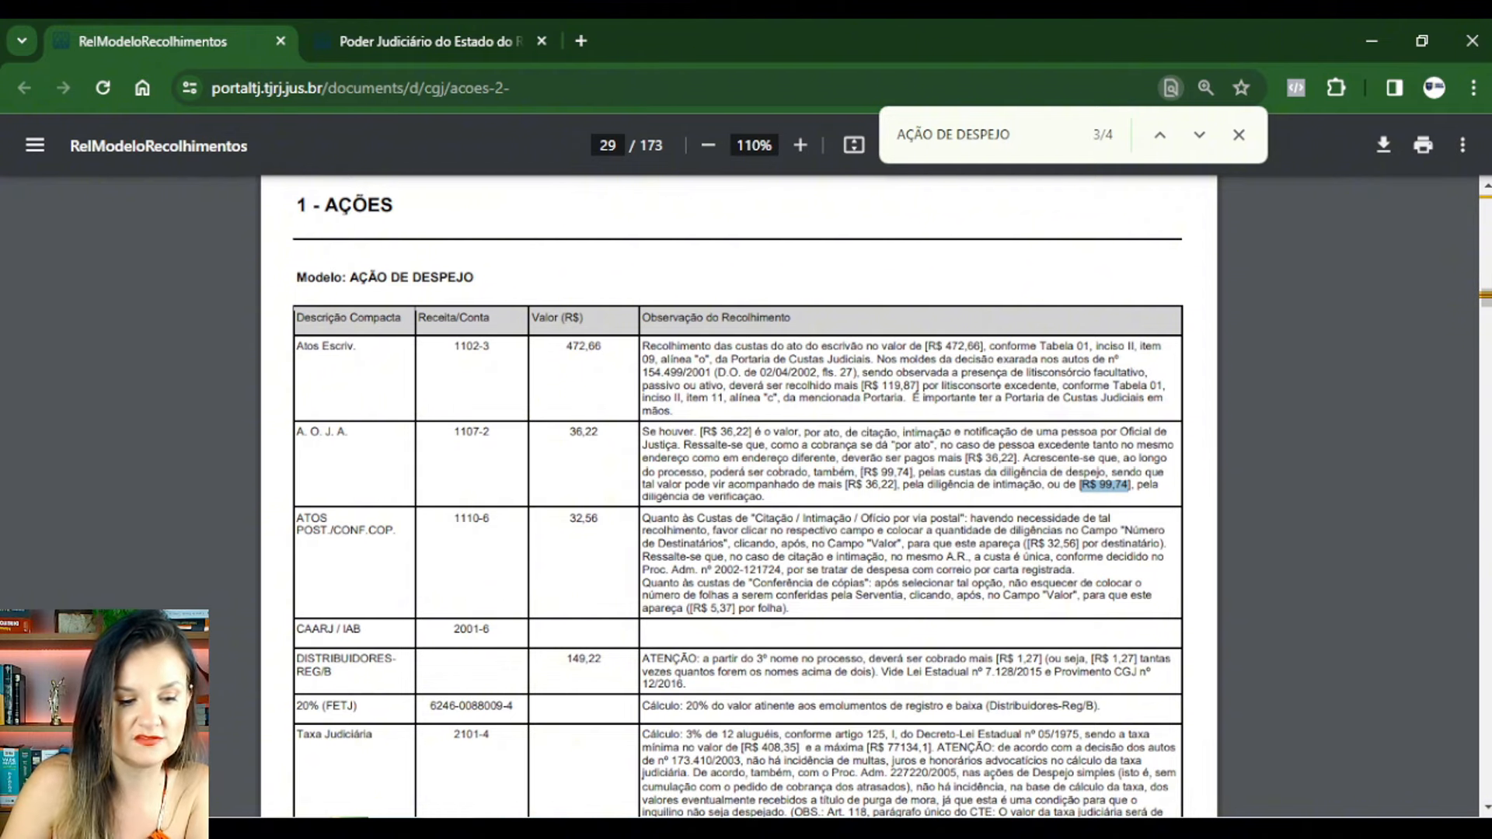
Open the Calculator, clear the previous result, and multiply the A.O.J.A. fee of 36,22 by 4
left_click(808, 828)
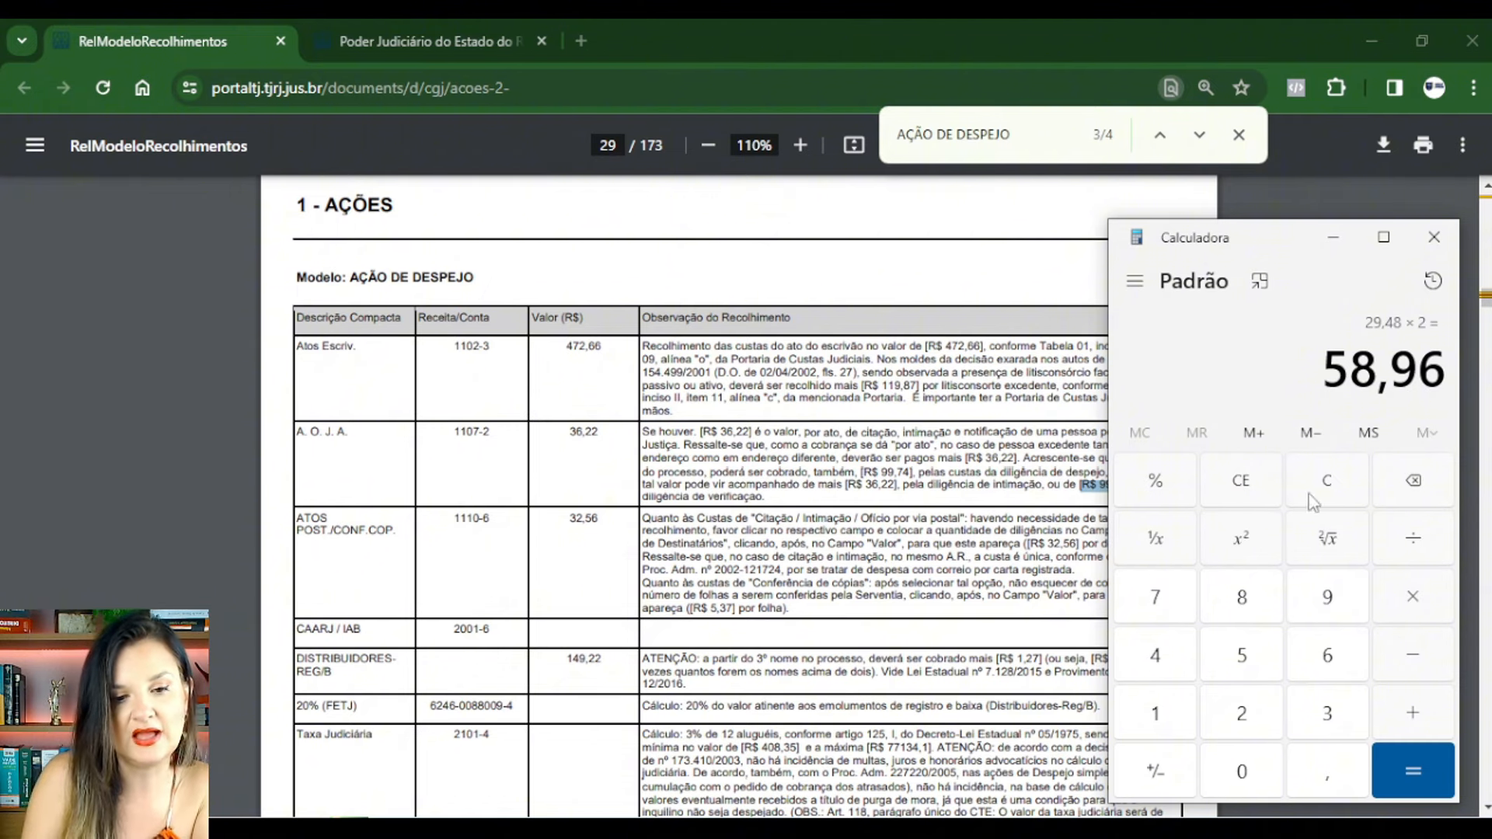
left_click(1336, 481)
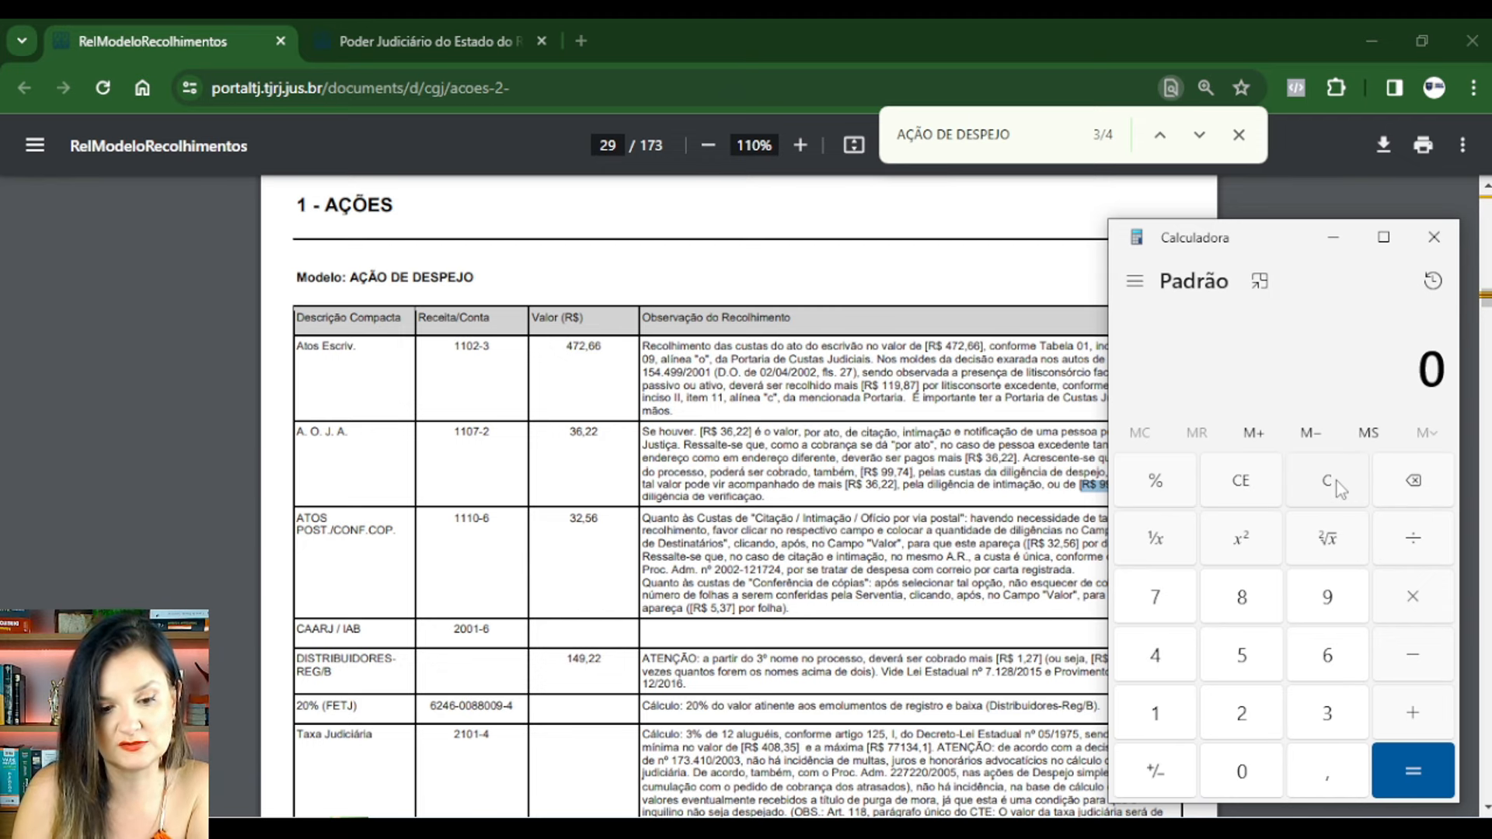
type("36,22")
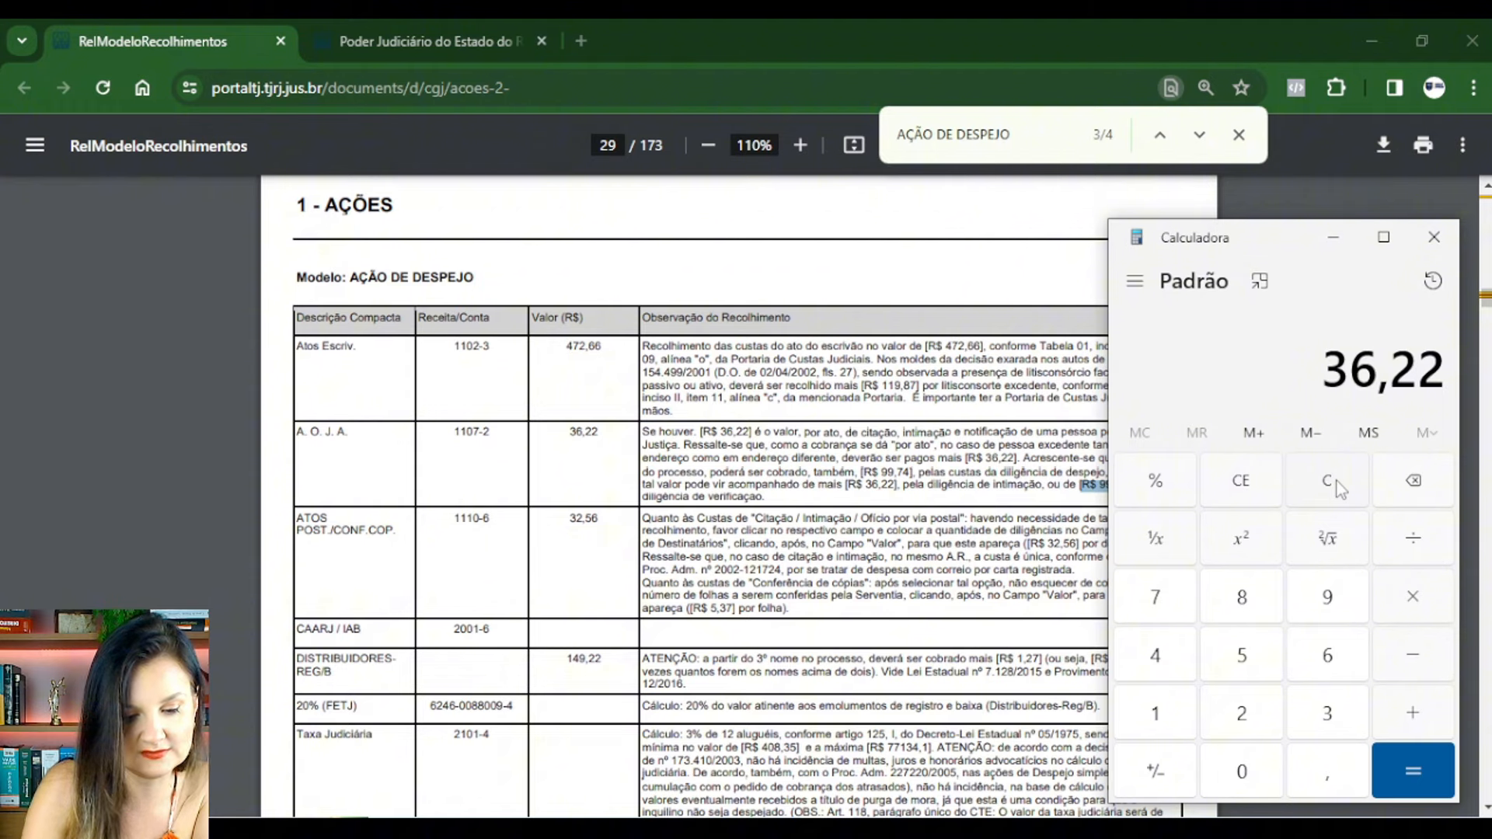
type("*4")
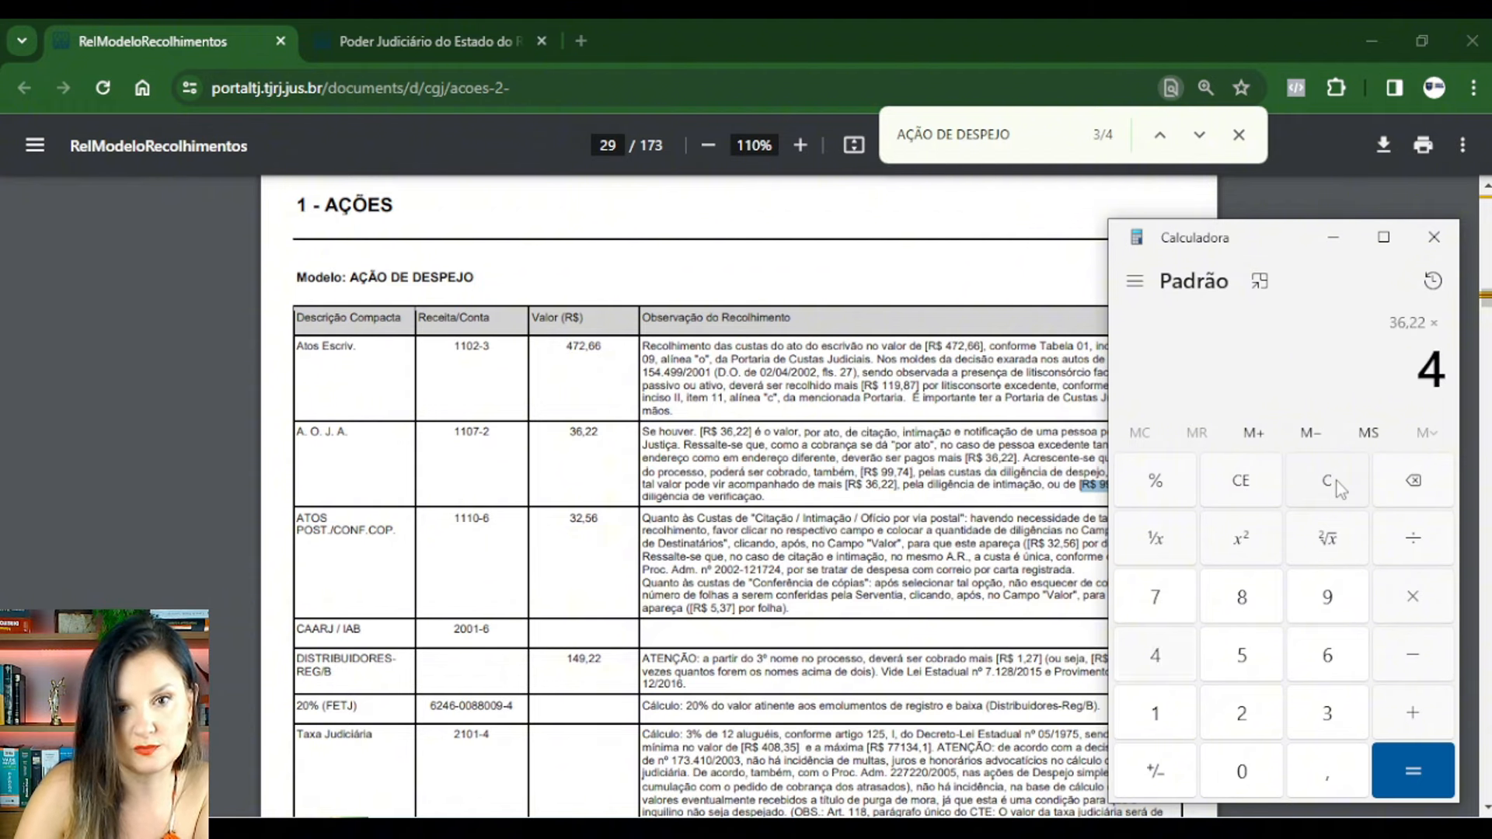
key("Return")
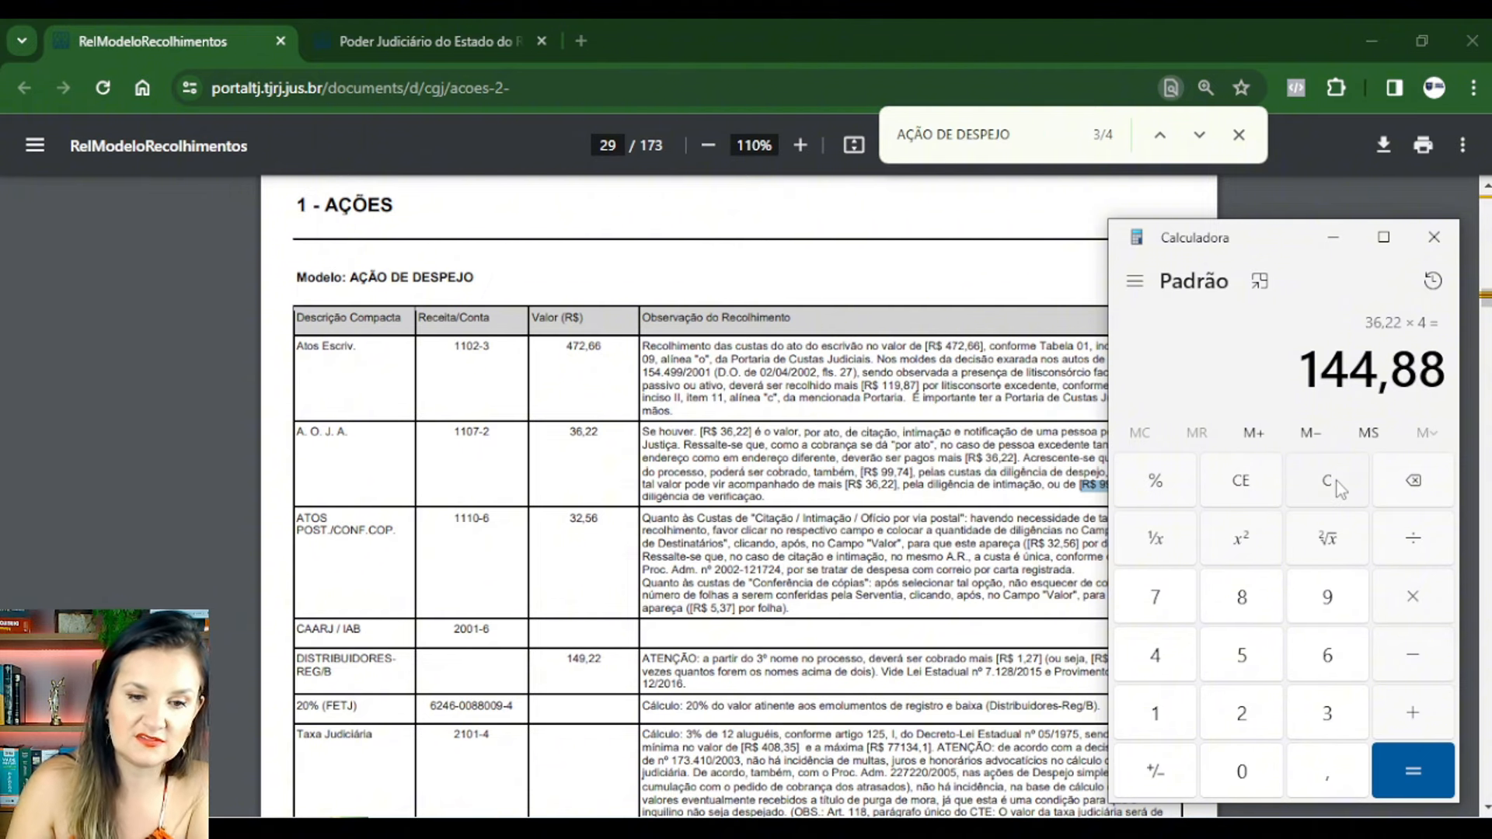
Close the Calculator and examine the Taxa Judiciária row, highlighting the Art. 118 note on the 2% rate for cases with prior attempted settlement
left_click(1433, 237)
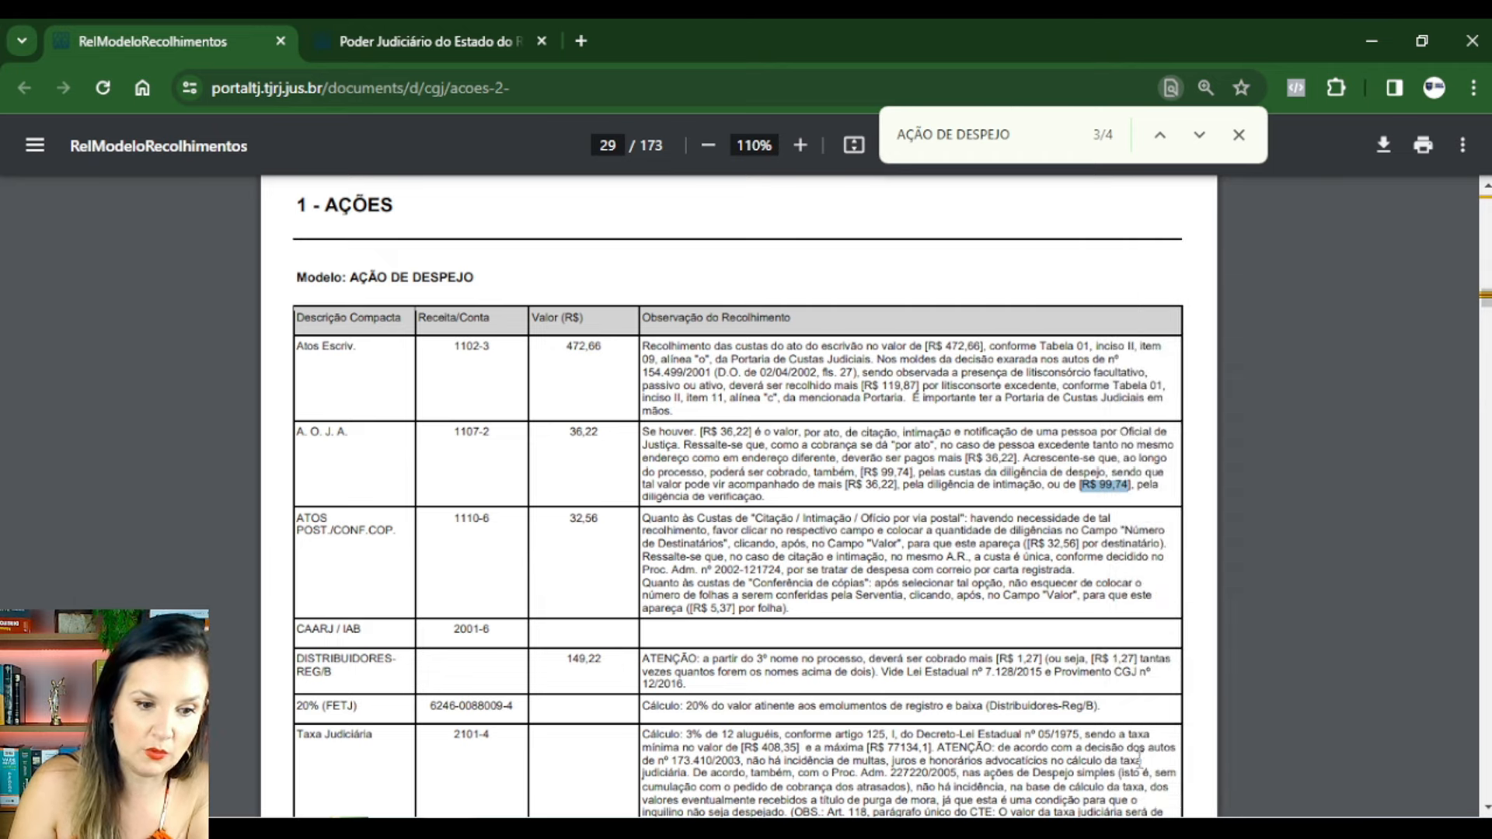
scroll(1021, 632, "down", 2)
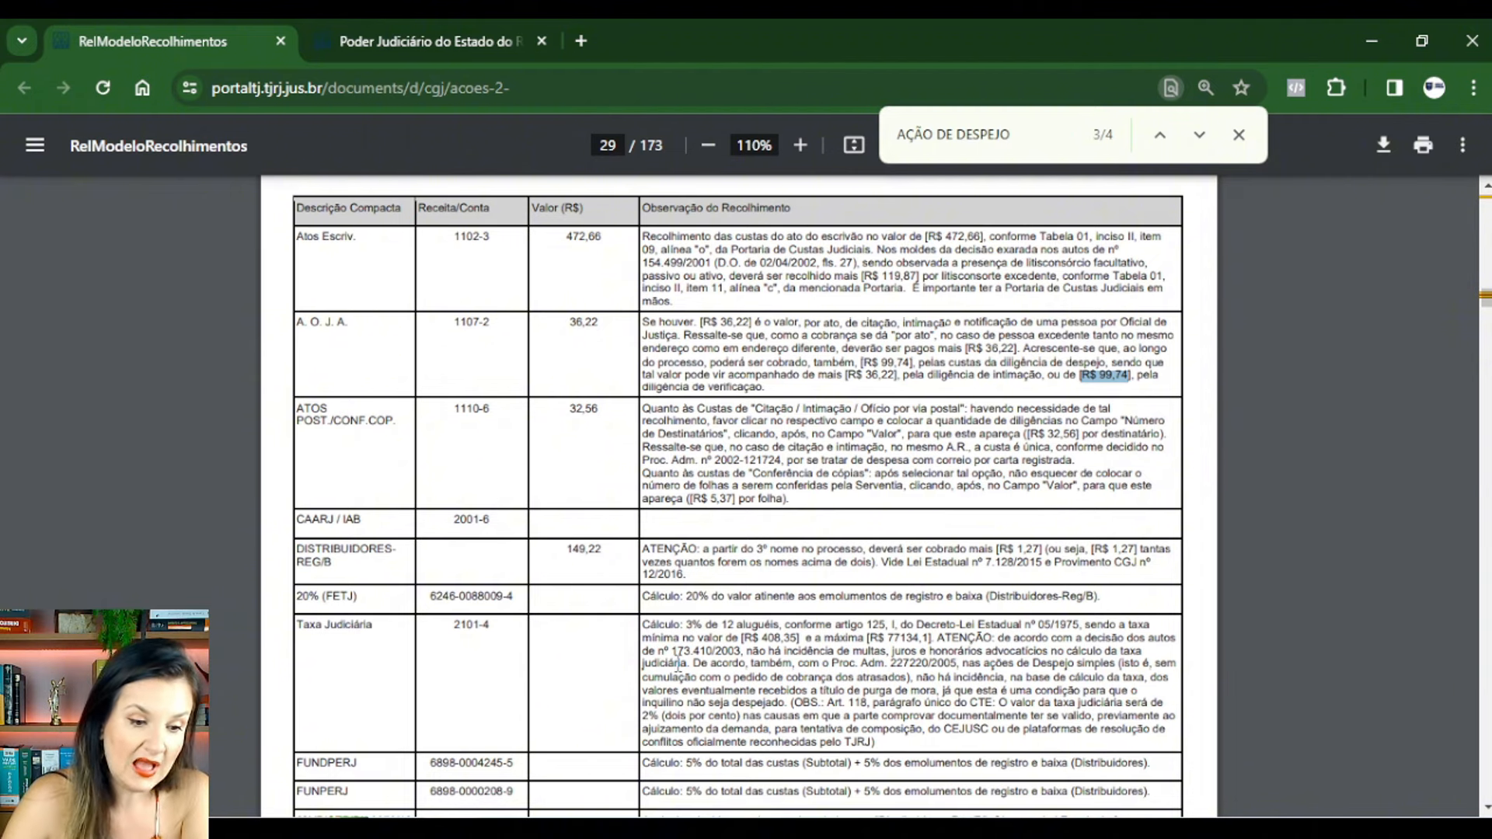
left_click(673, 661)
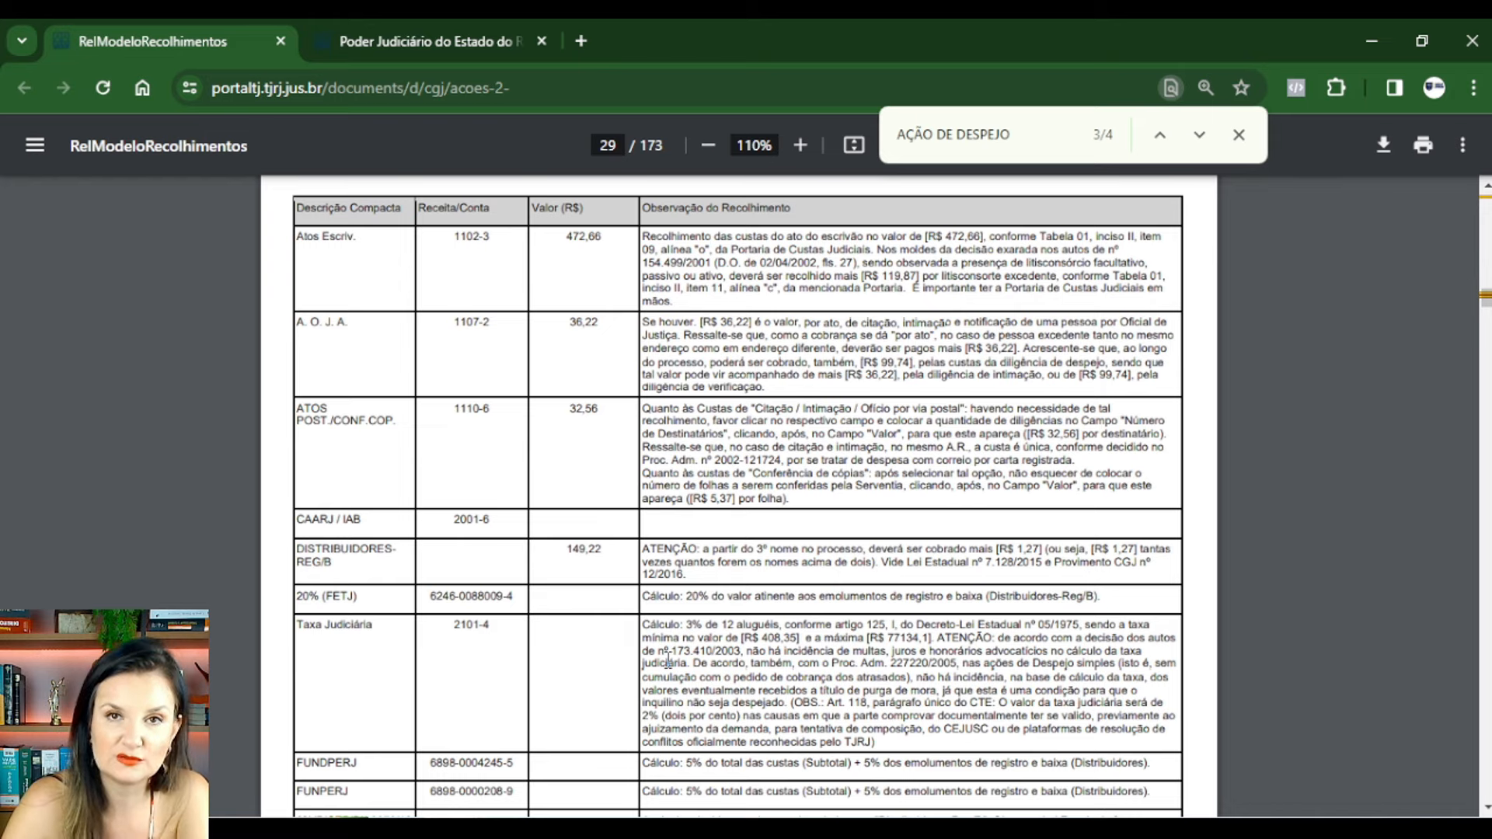
scroll(668, 661, "down", 1)
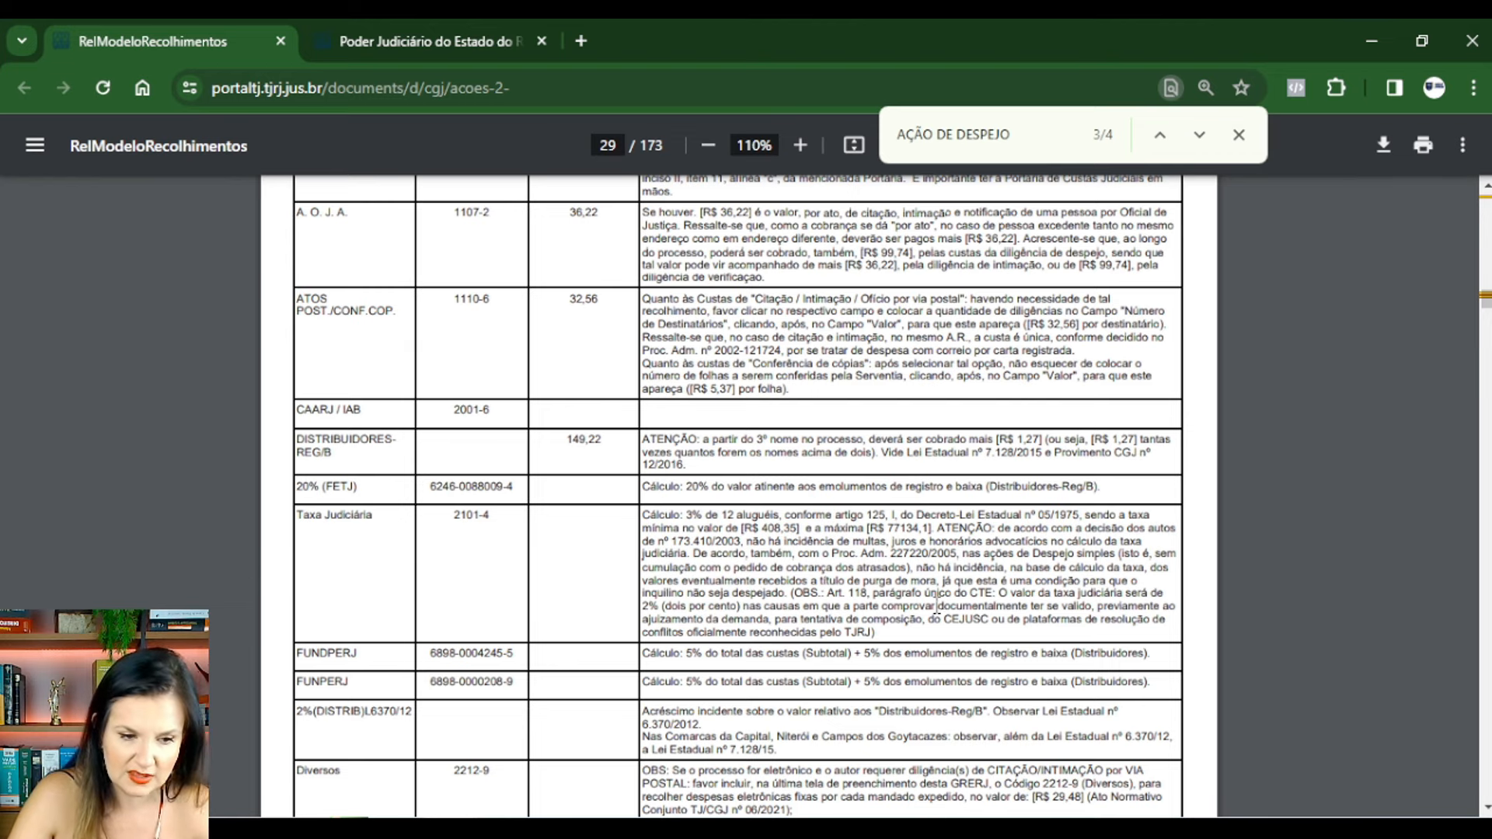
left_click_drag(895, 593, 1178, 592)
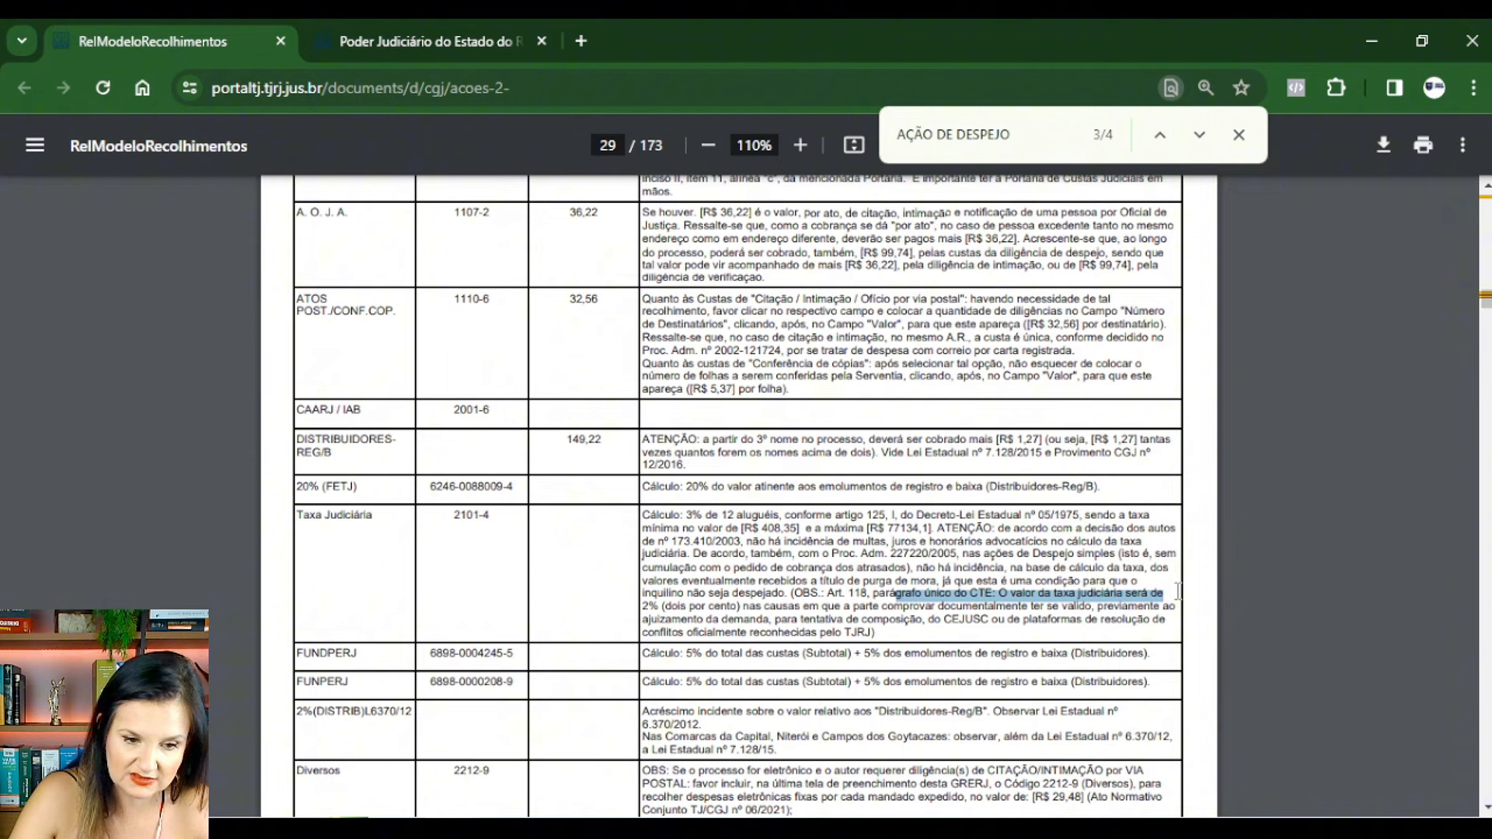
left_click_drag(642, 594, 985, 619)
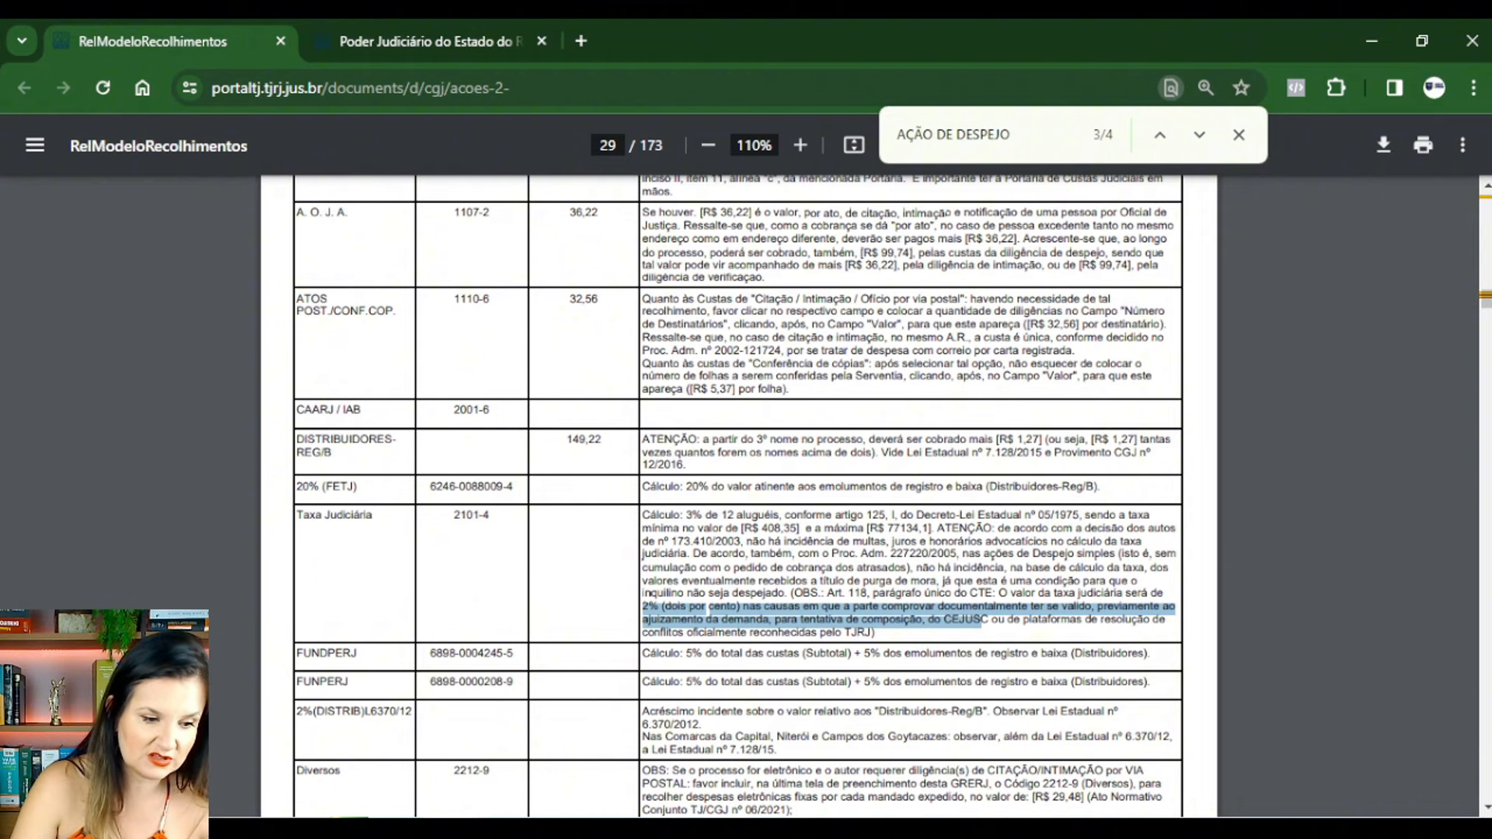
Open the Calculator and multiply a monthly rent of 5.000 by 12
key("super")
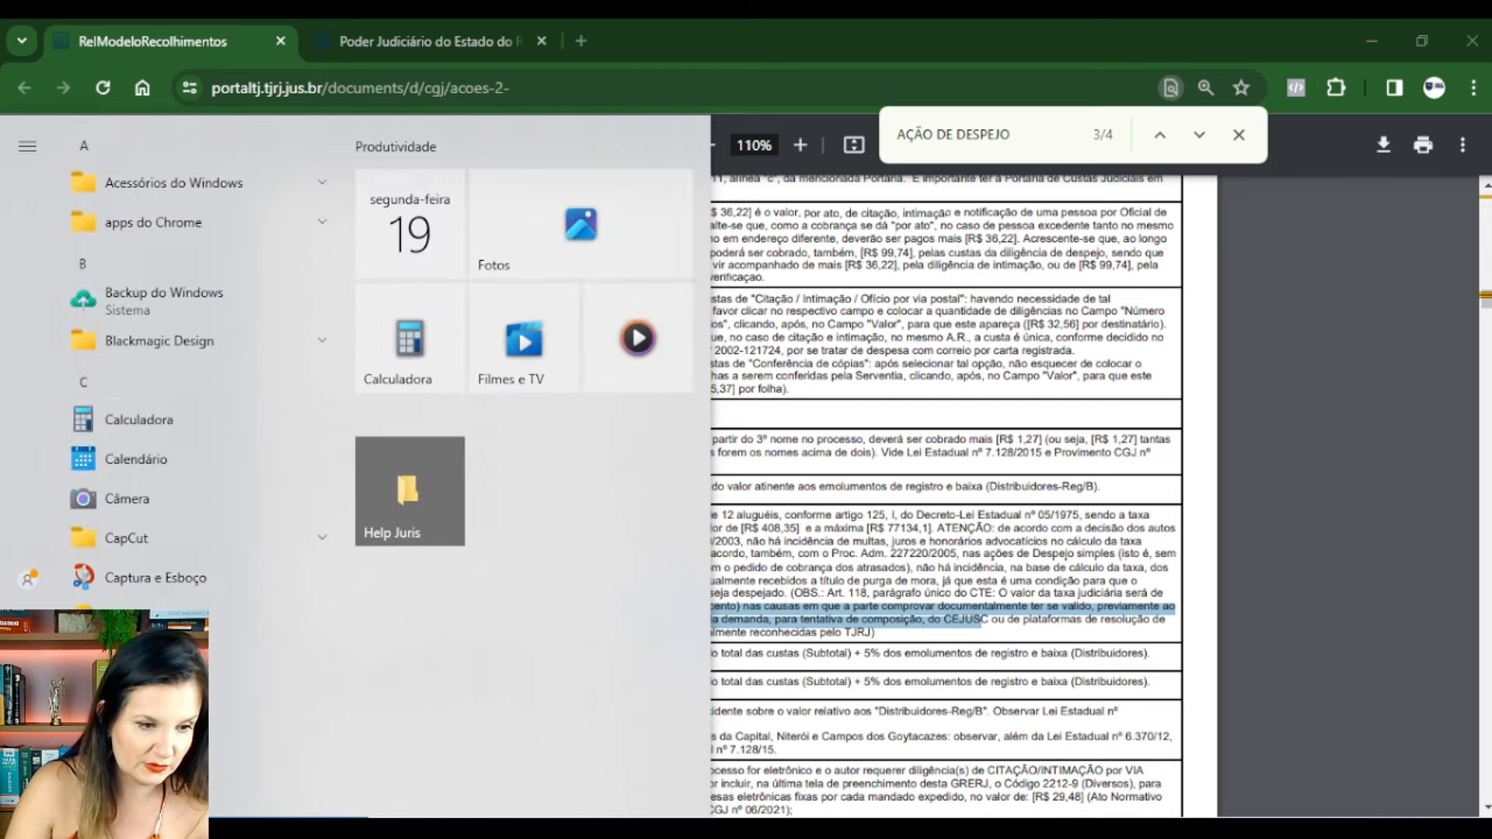
left_click(328, 426)
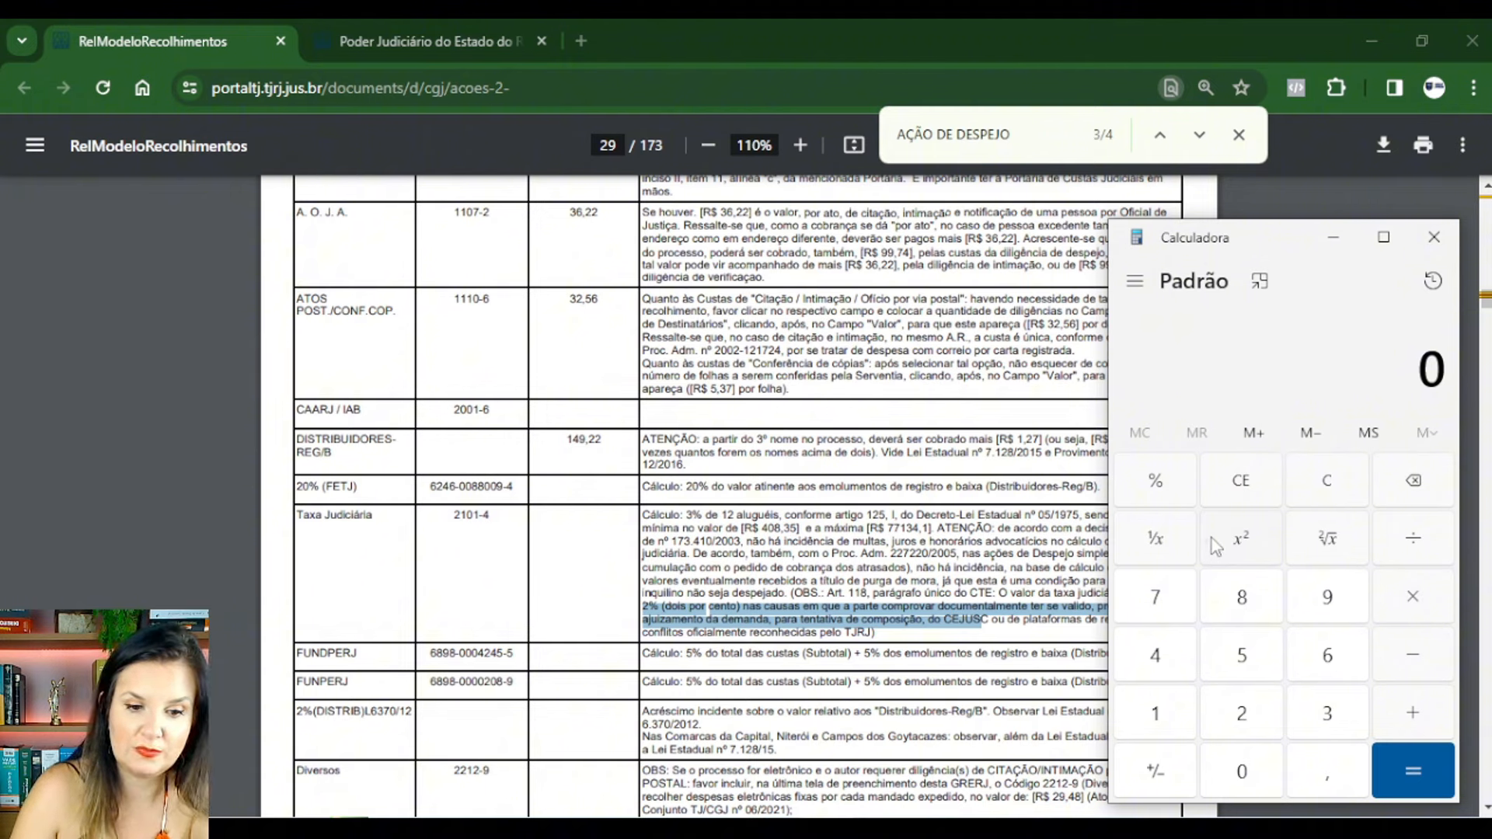
left_click(1260, 659)
left_click(1243, 769)
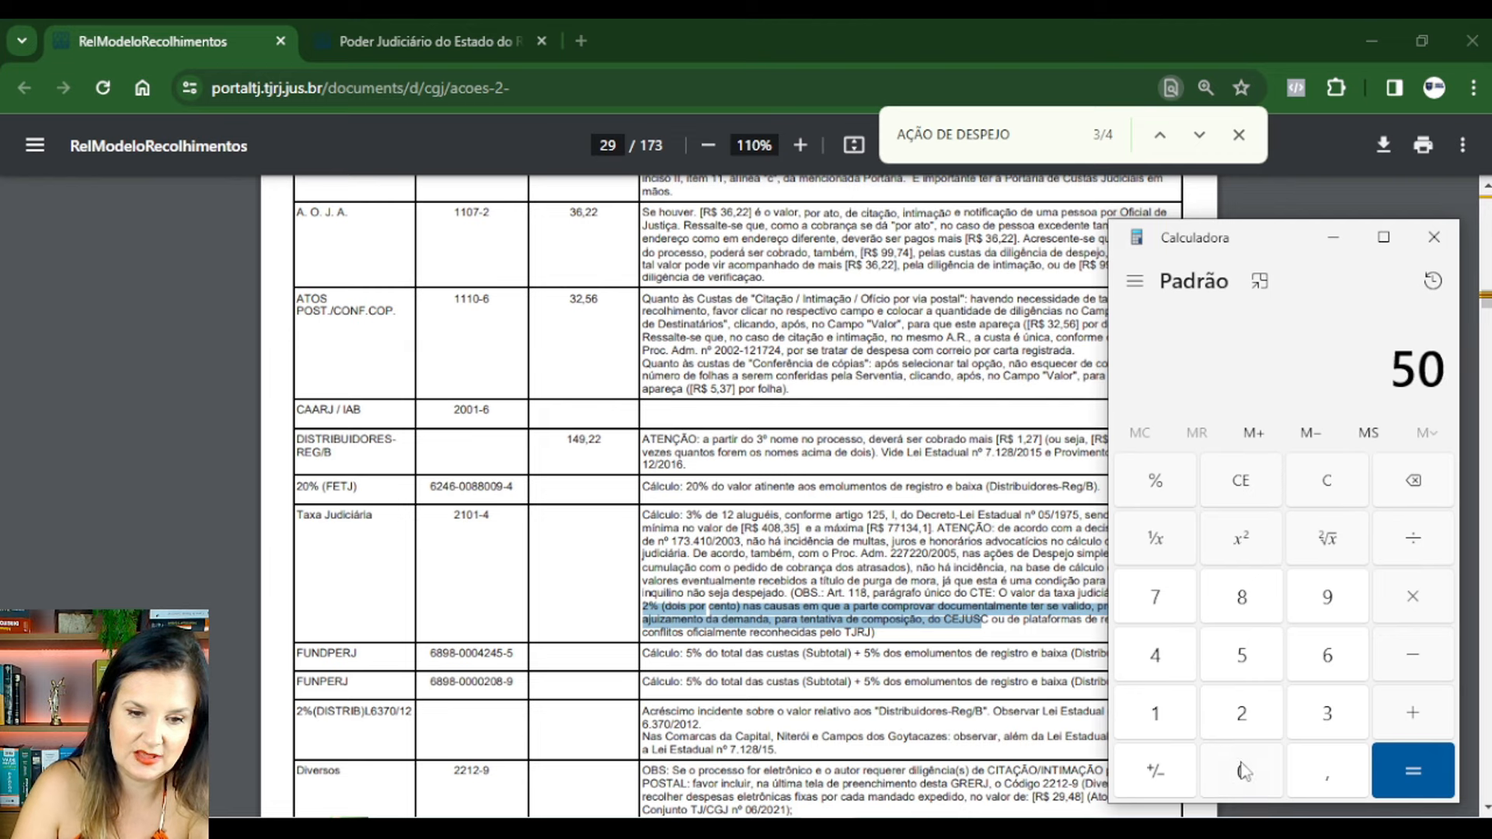
left_click(1243, 769)
left_click(1243, 770)
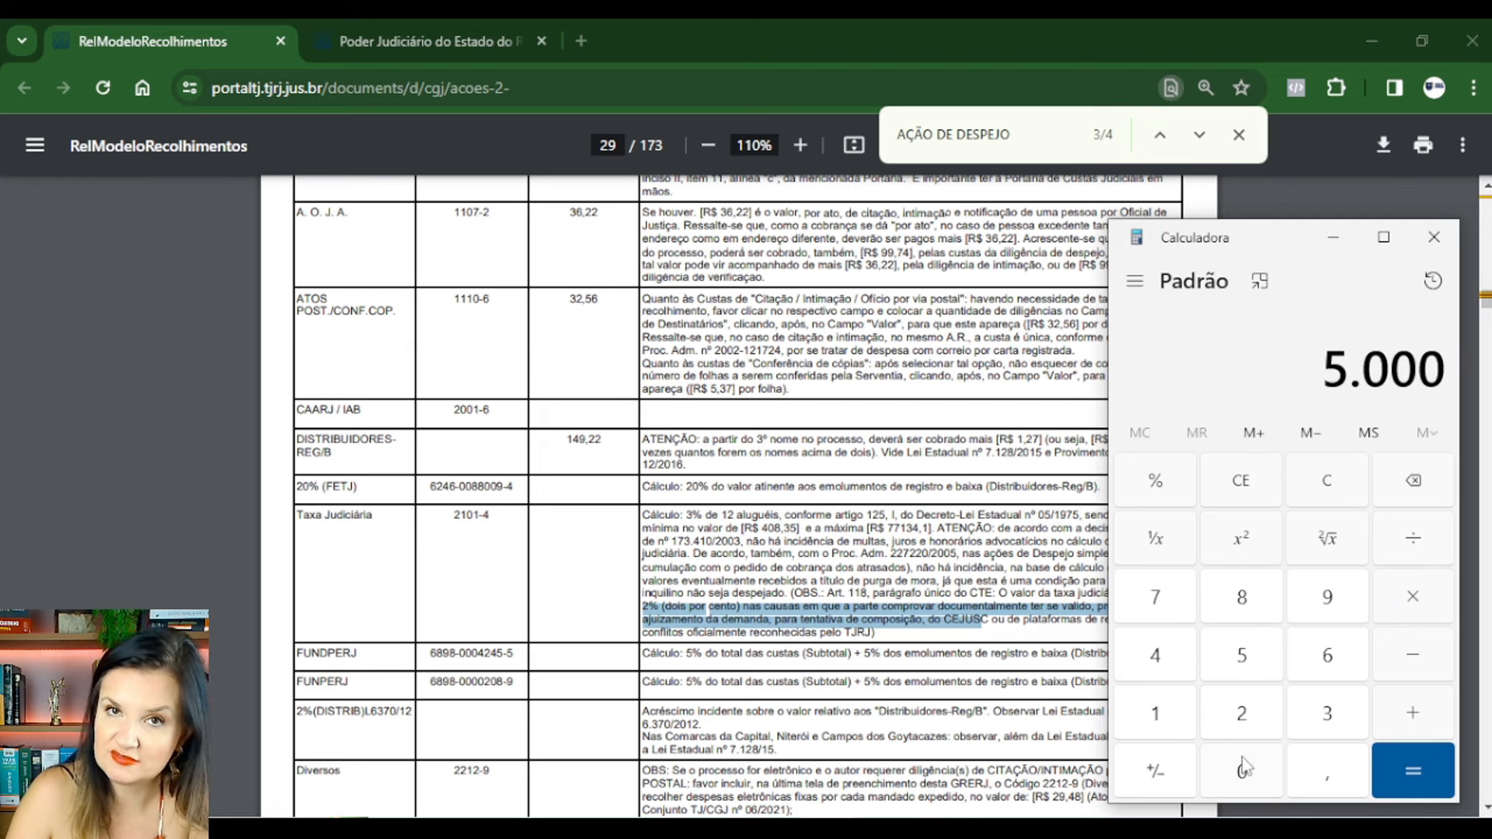
left_click(1430, 594)
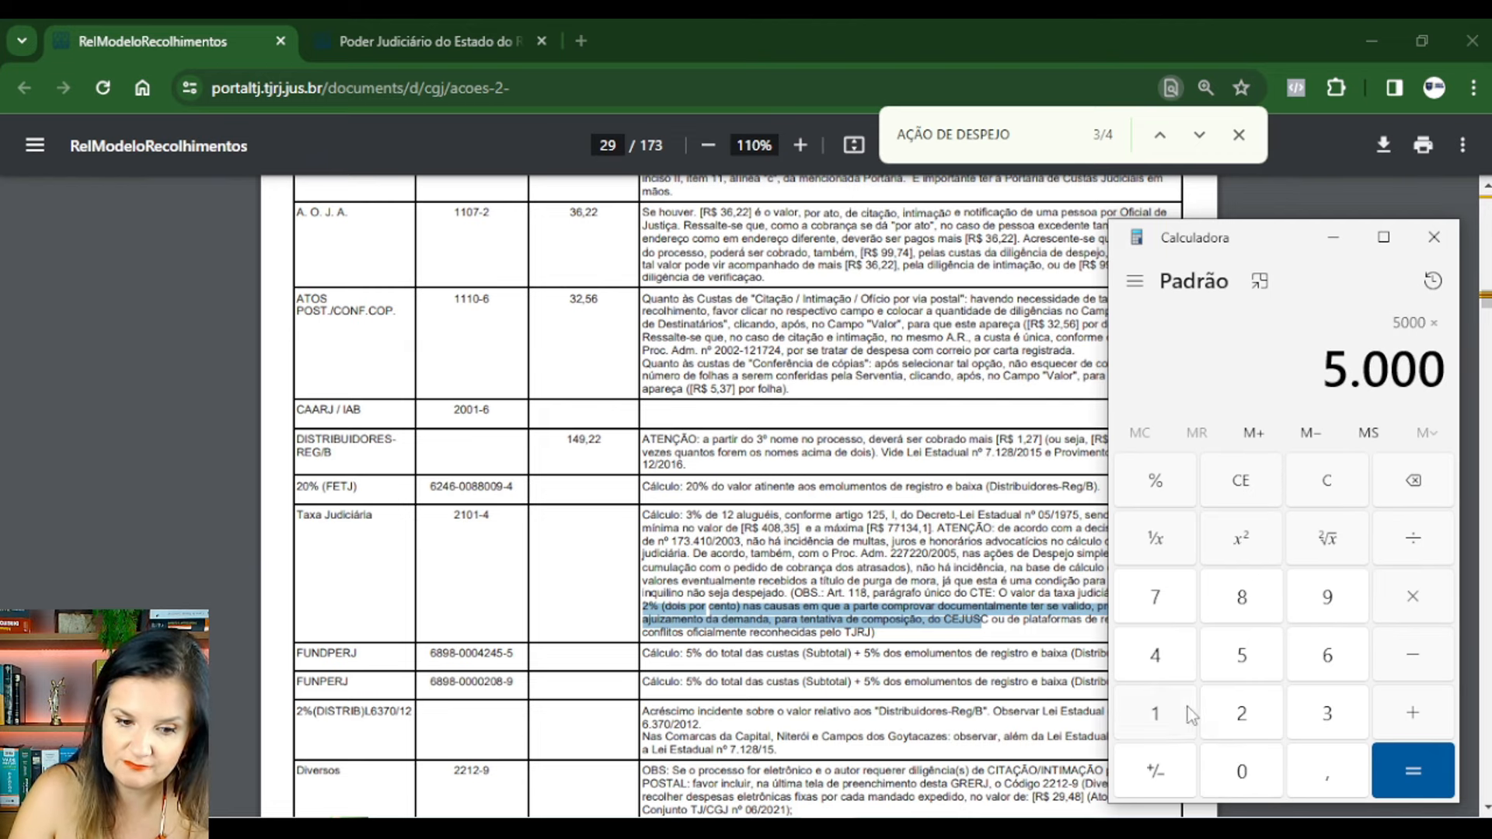
left_click(1187, 709)
left_click(1242, 714)
left_click(1413, 767)
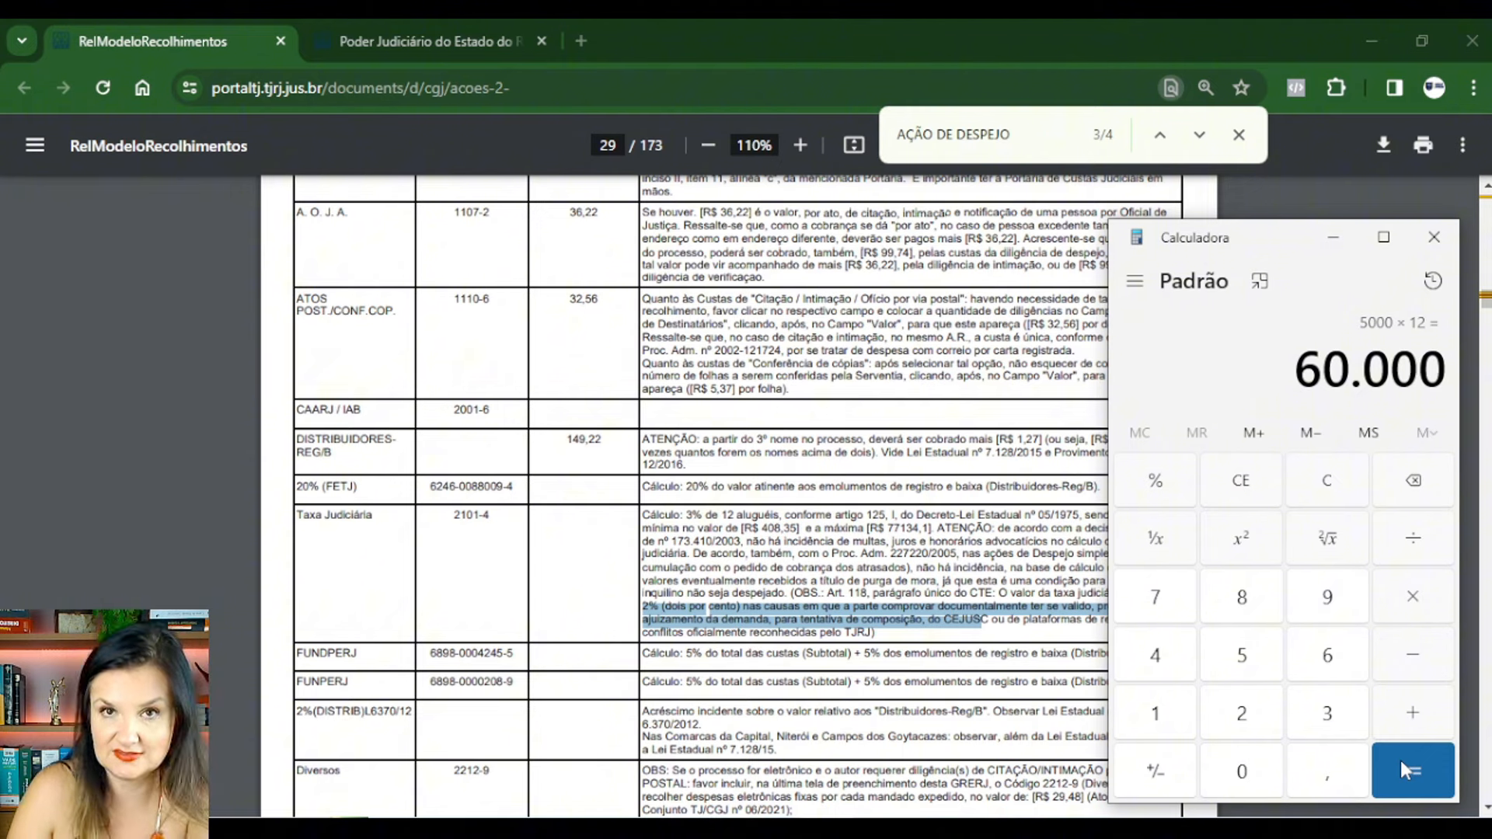
Calculate 3% of the annual rent total to obtain the taxa judiciária
left_click(1406, 598)
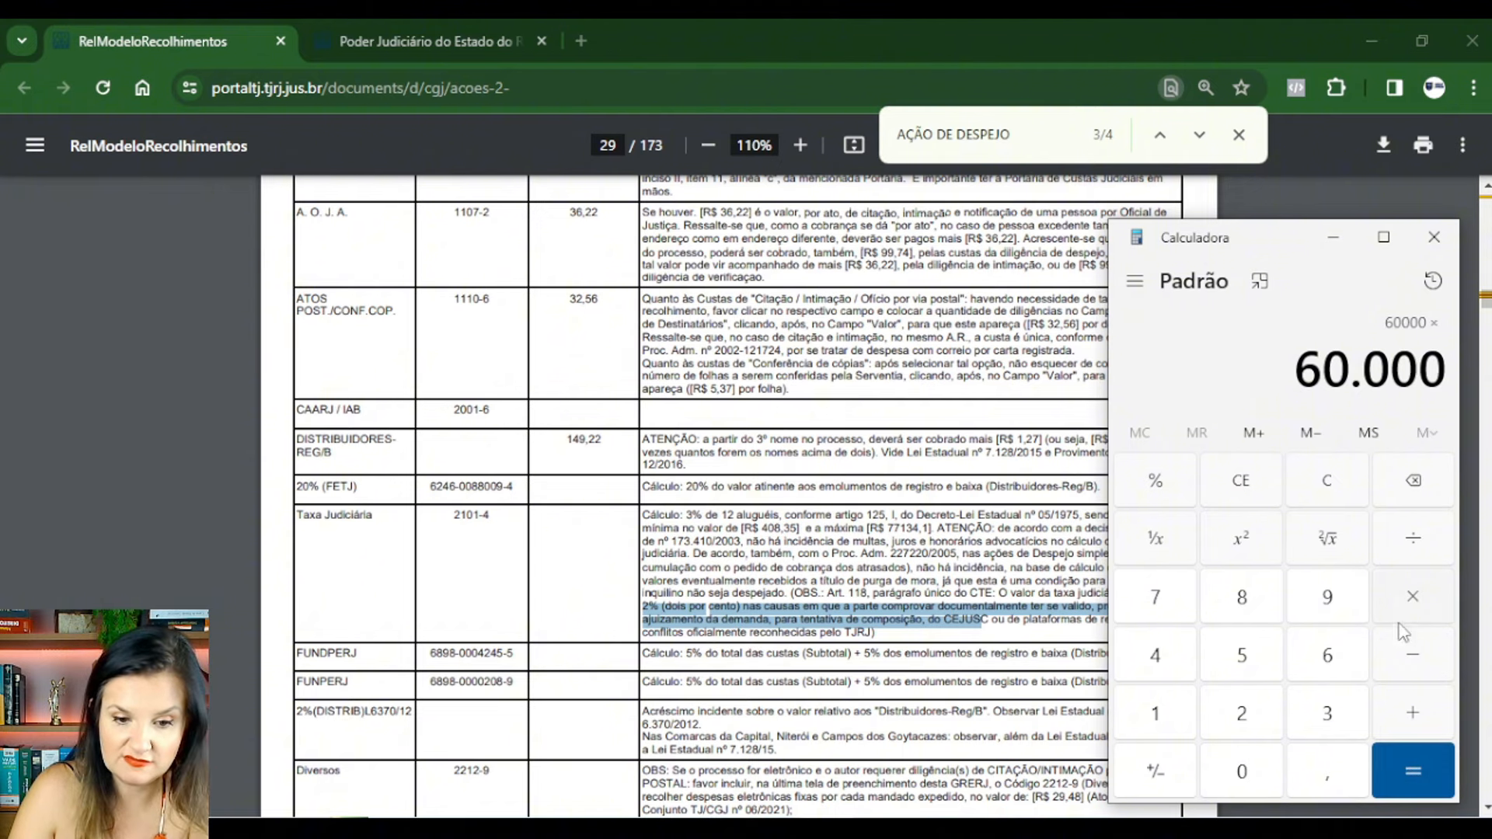
left_click(1346, 721)
left_click(1134, 497)
left_click(1412, 773)
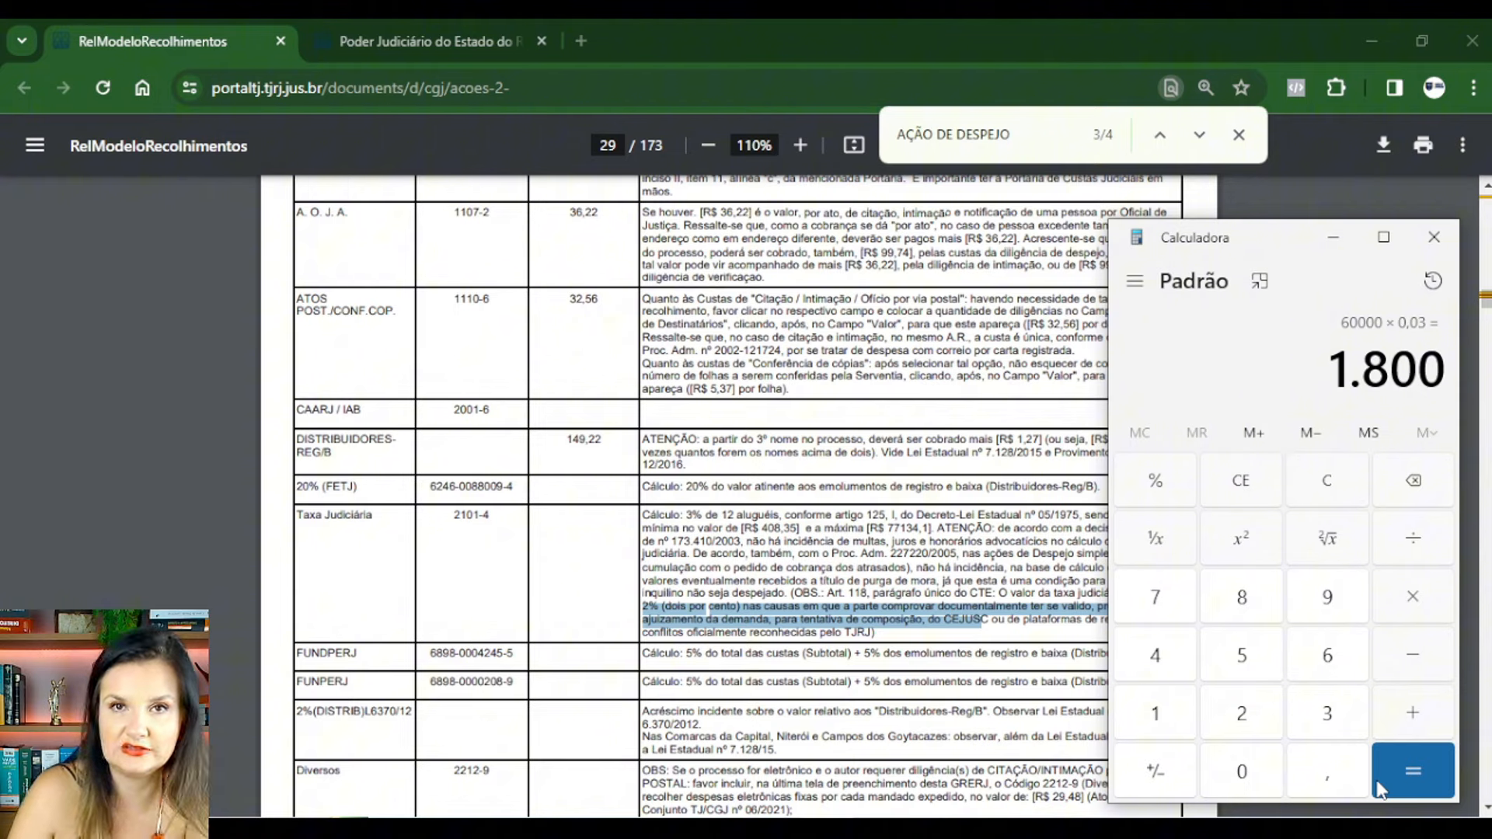
Minimize the Calculator and review the remaining AÇÃO DE DESPEJO fee rows, including FUNDPERJ, FUNPERJ, Diversos and the model observations
scroll(846, 583, "down", 3)
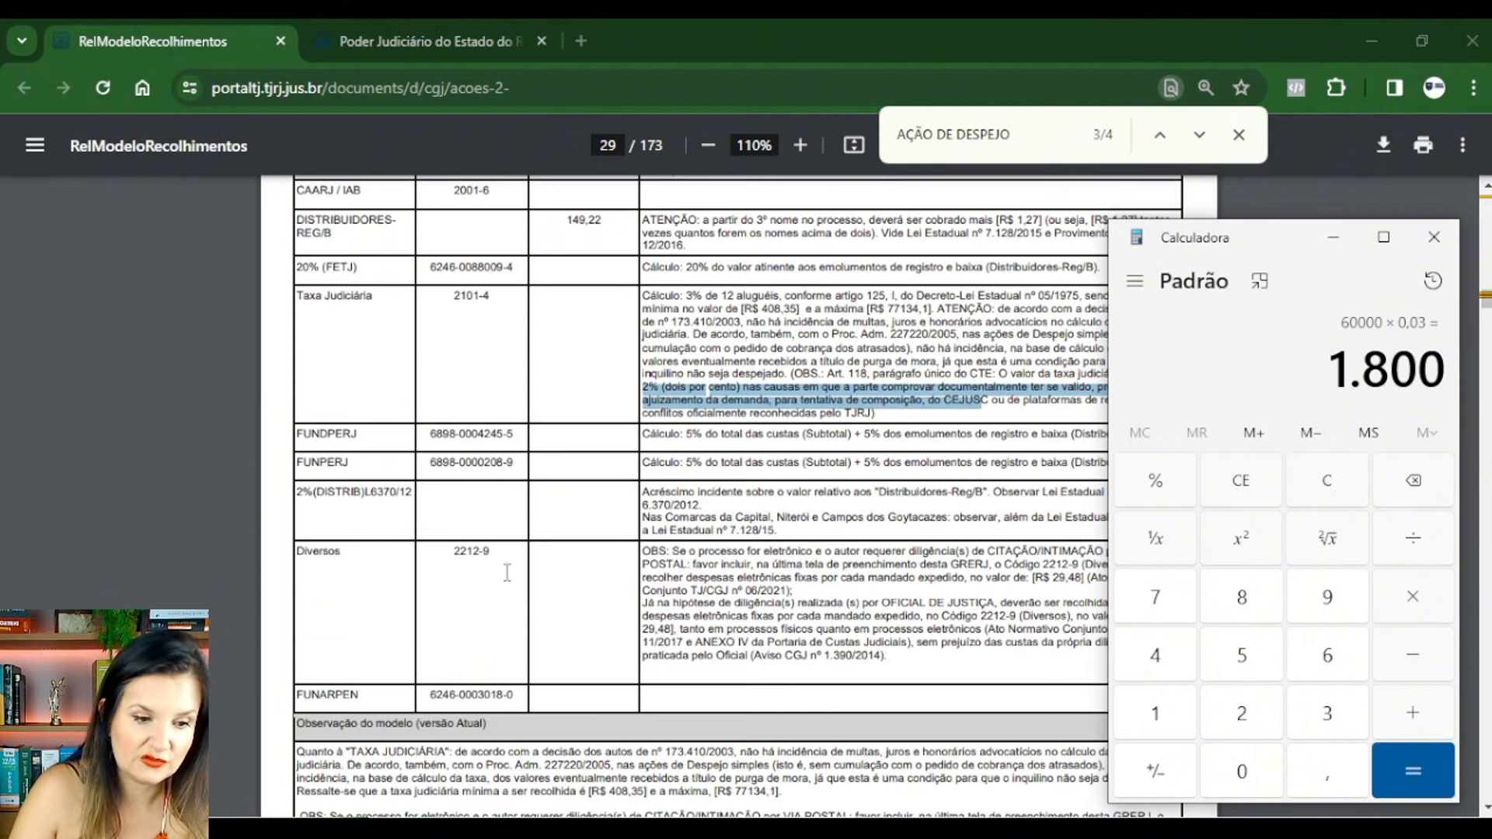
left_click(1333, 237)
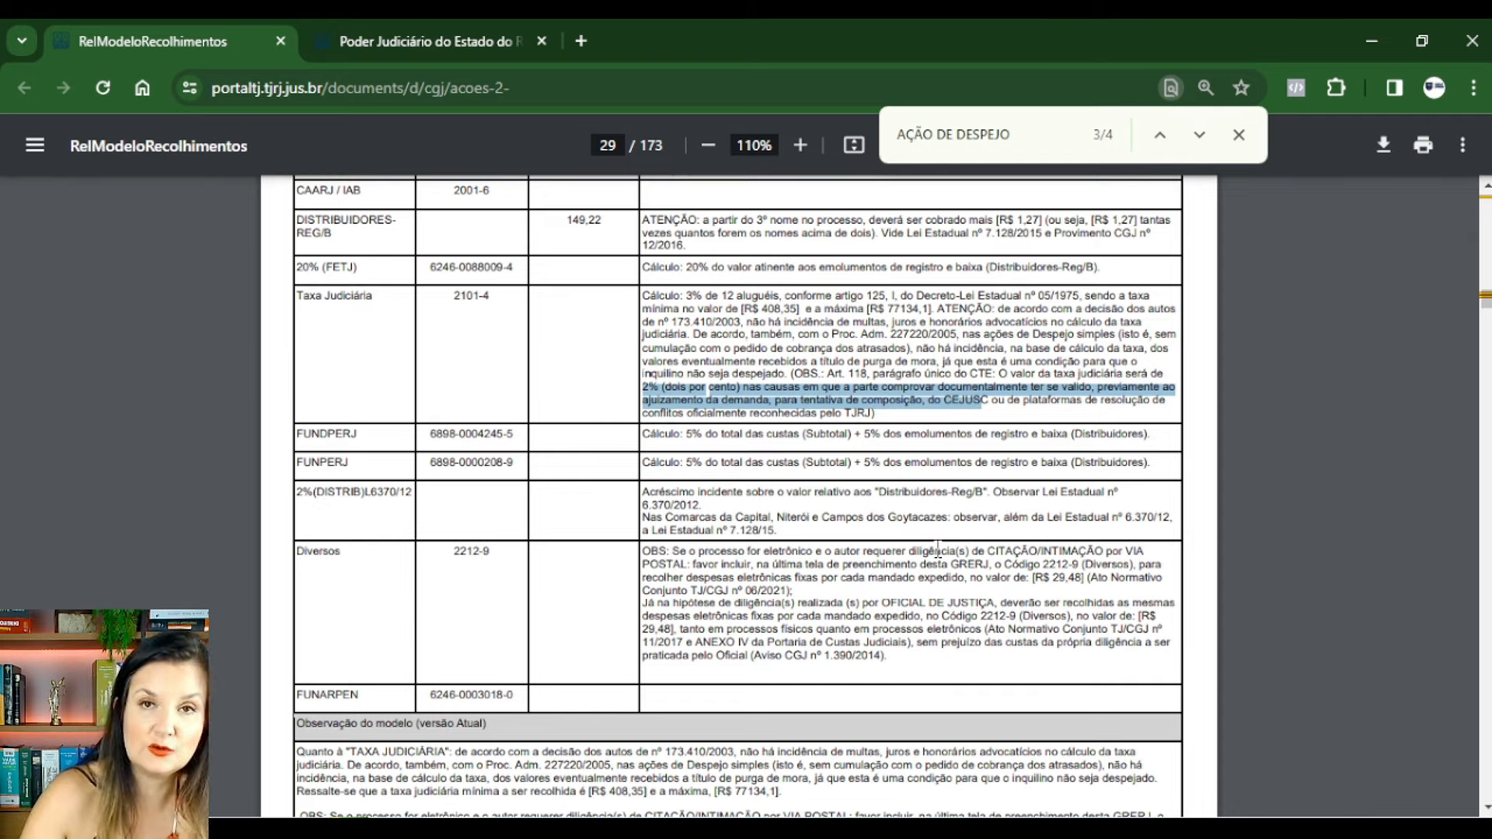
scroll(715, 641, "down", 2)
scroll(633, 564, "up", 5)
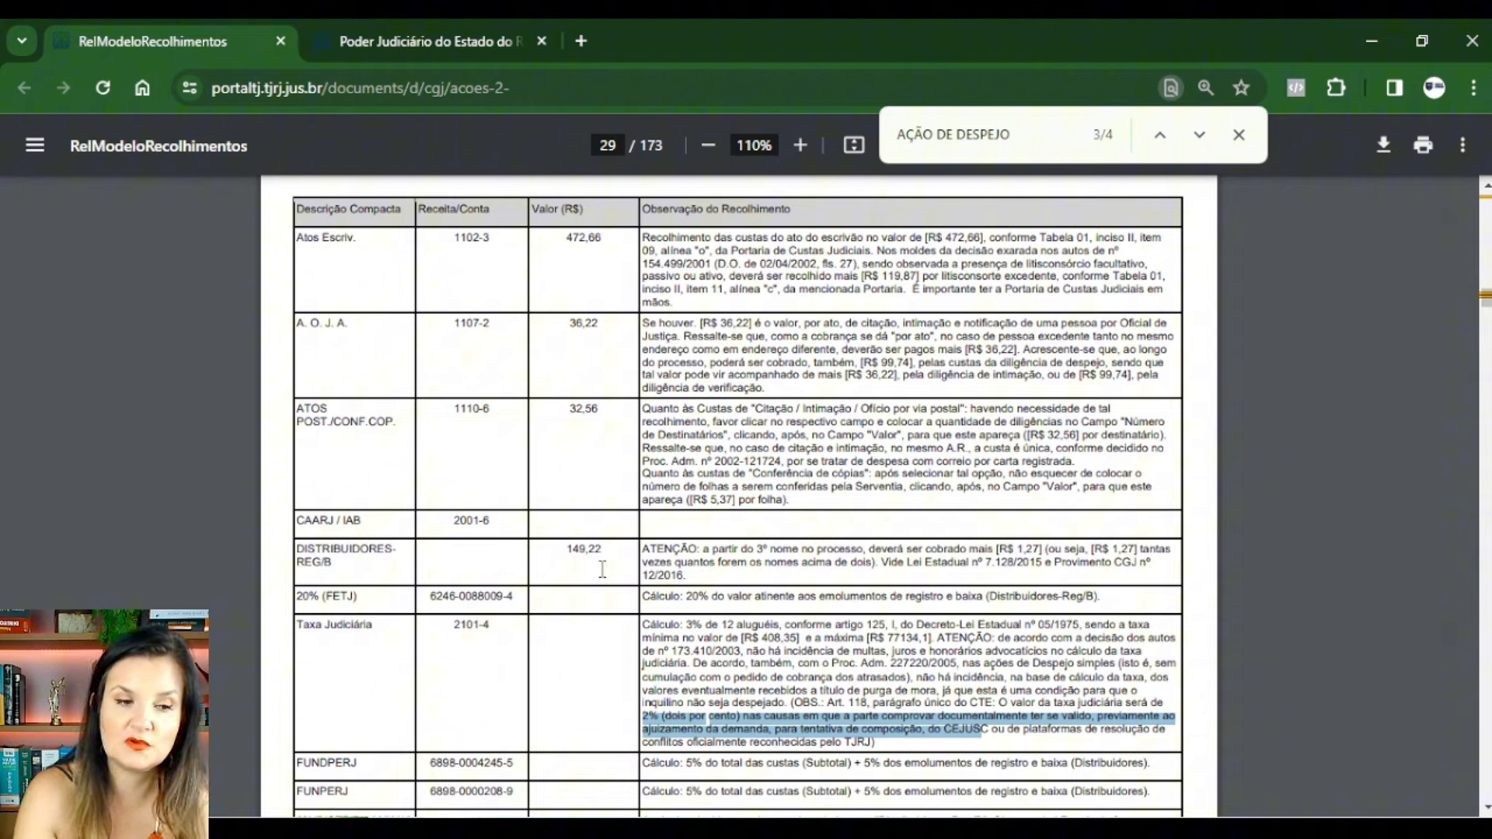
Switch to the TJRJ portal and open the GRERJ Eletrônica system from its GRERJ service page
left_click(377, 41)
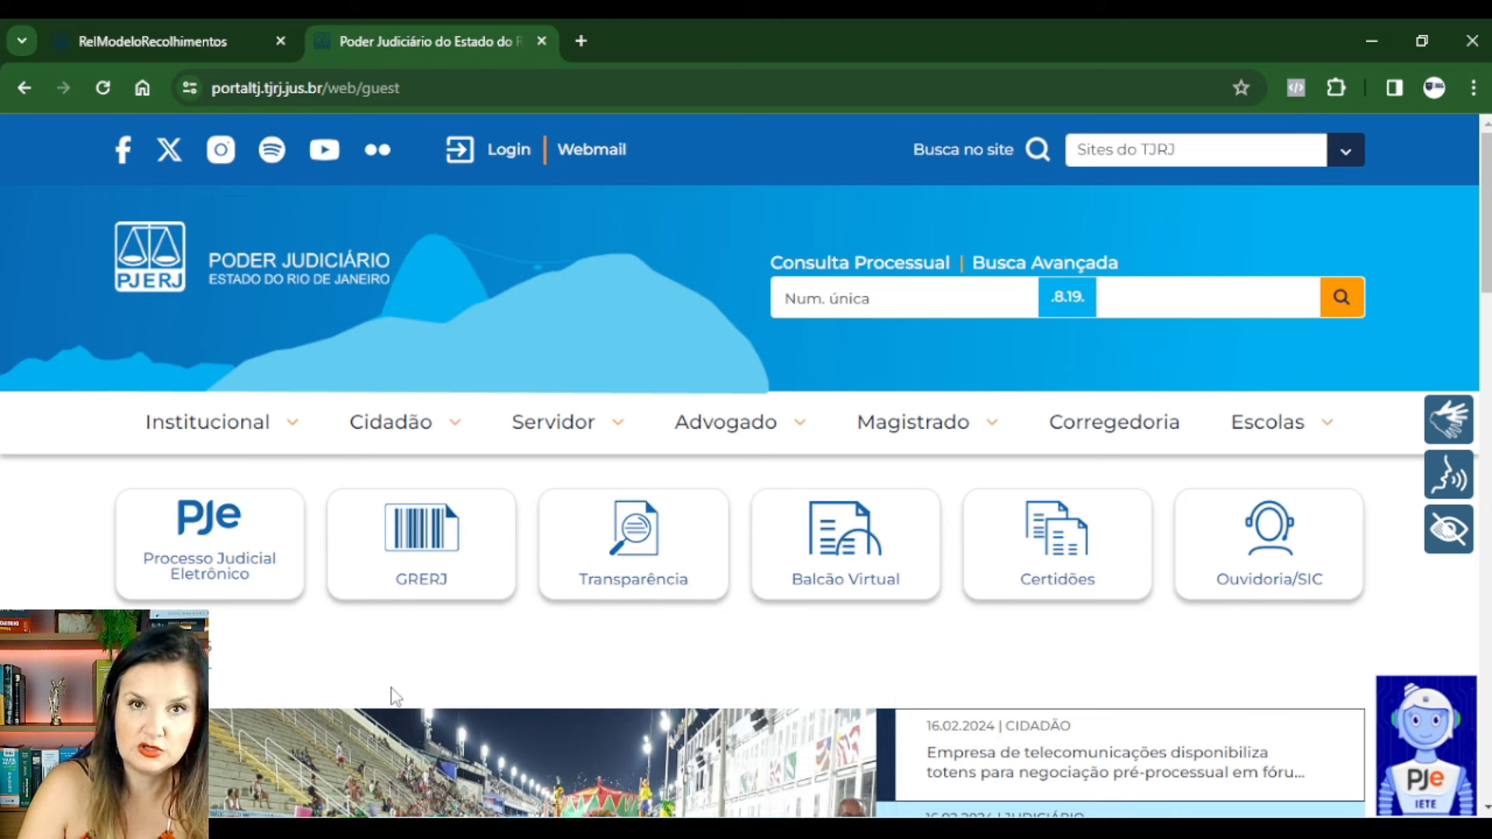
left_click(418, 559)
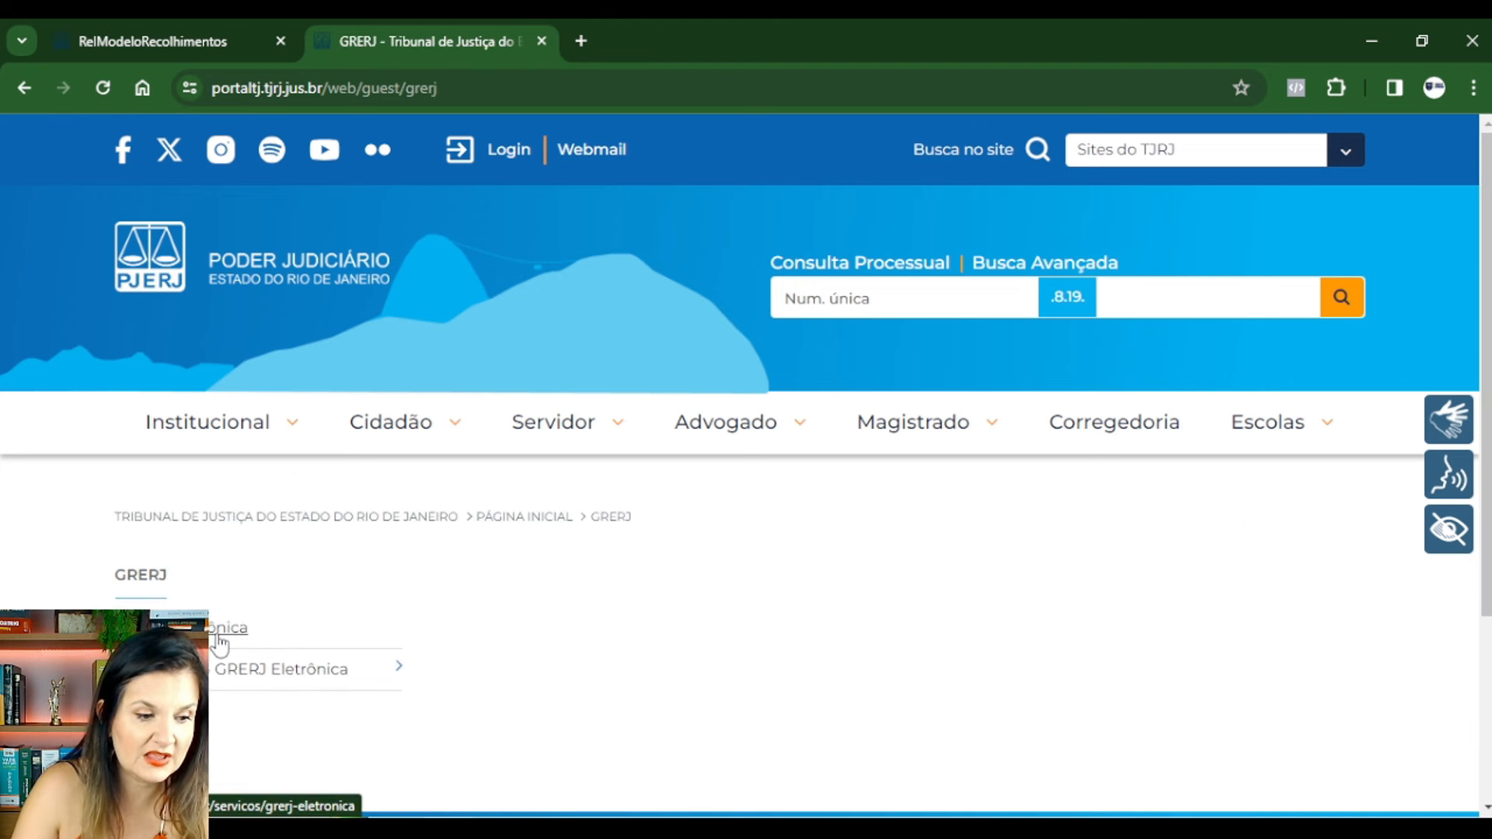
left_click(220, 642)
scroll(956, 684, "down", 3)
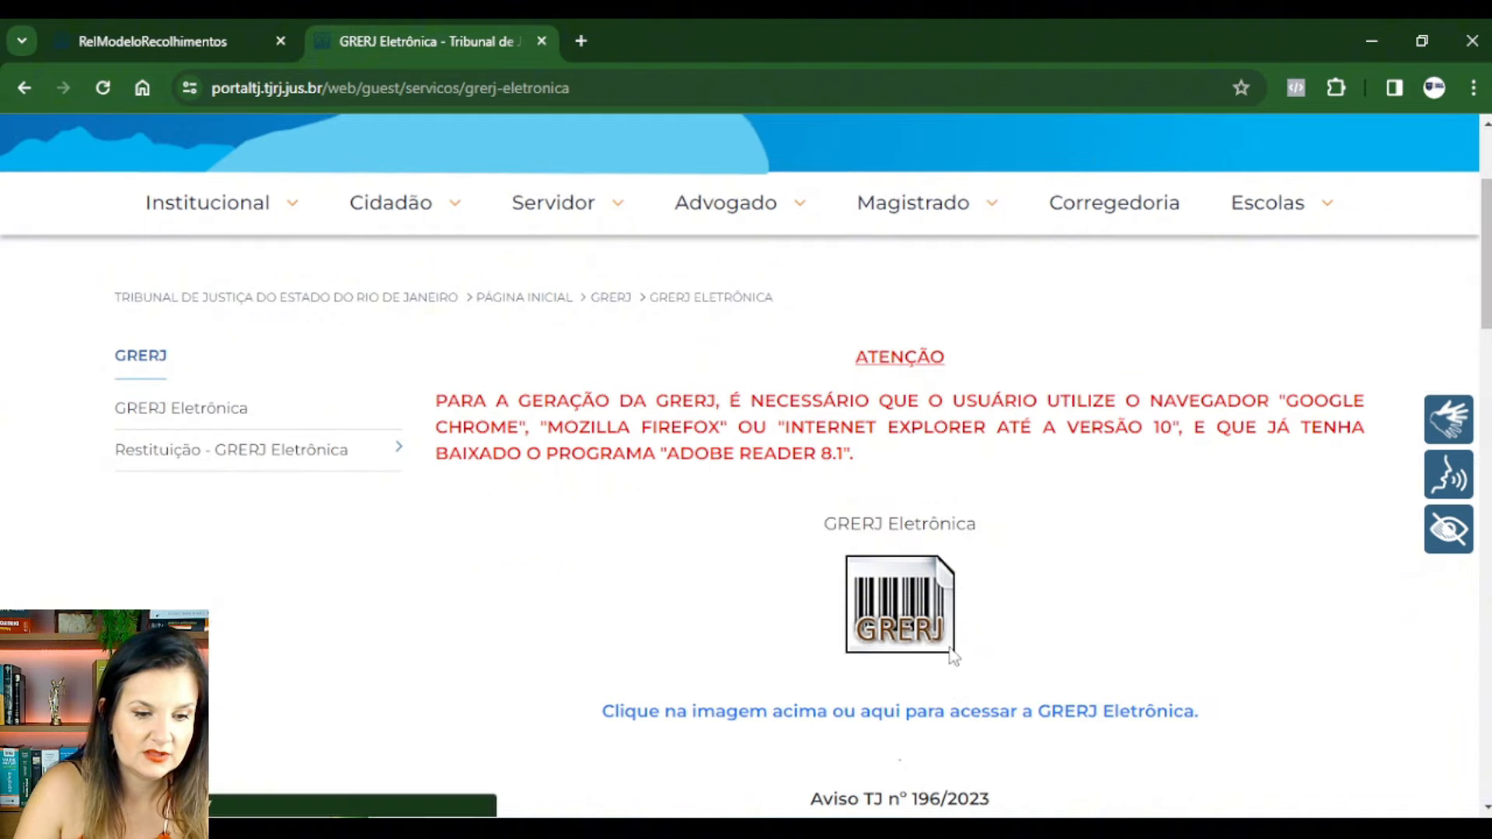
left_click(938, 626)
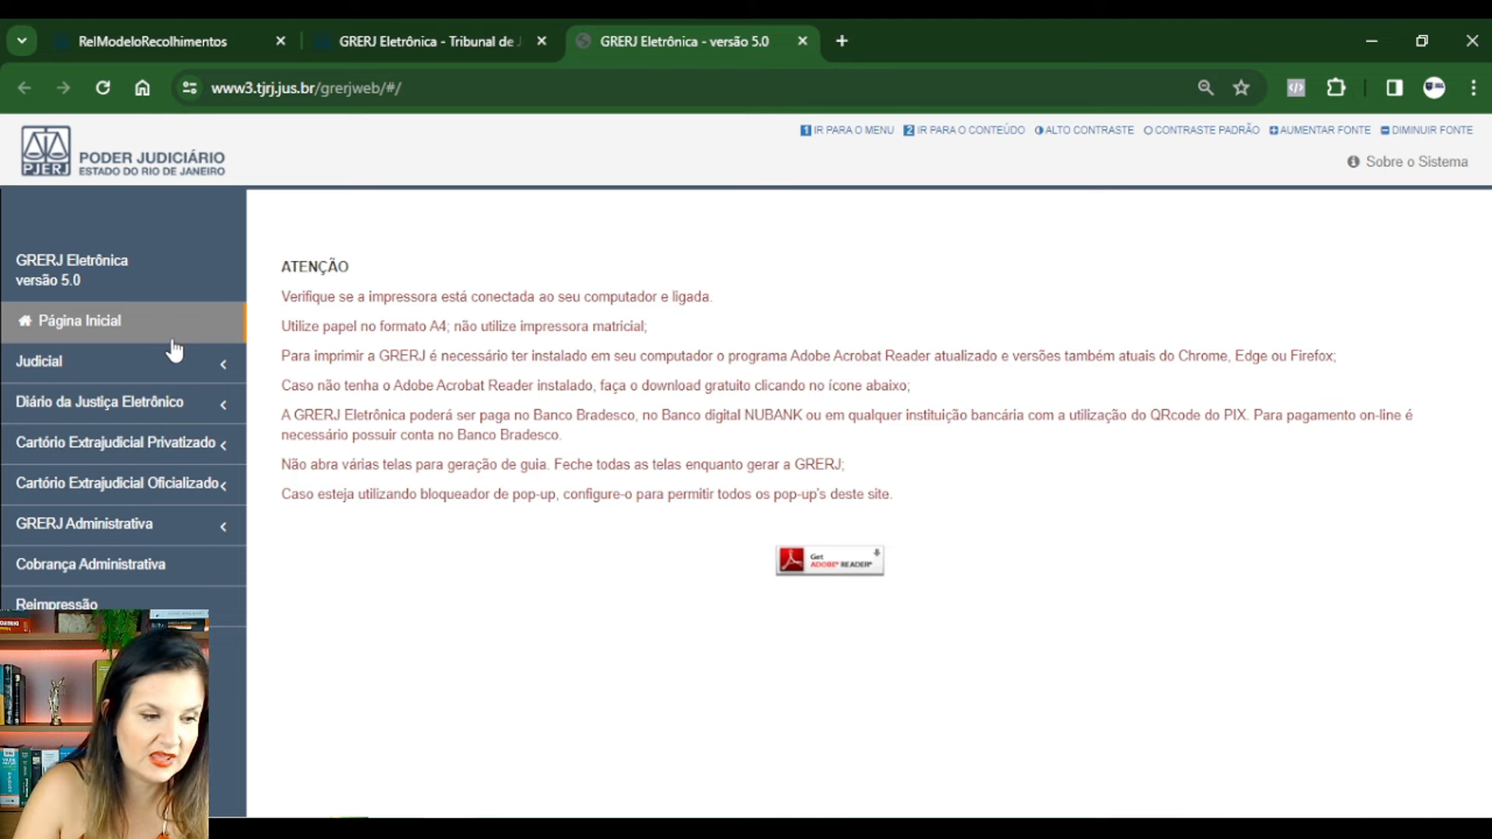
Open the Processo Judicial form for a judicial guide and dismiss the Aviso TJ nº 196/2023 alert
left_click(74, 367)
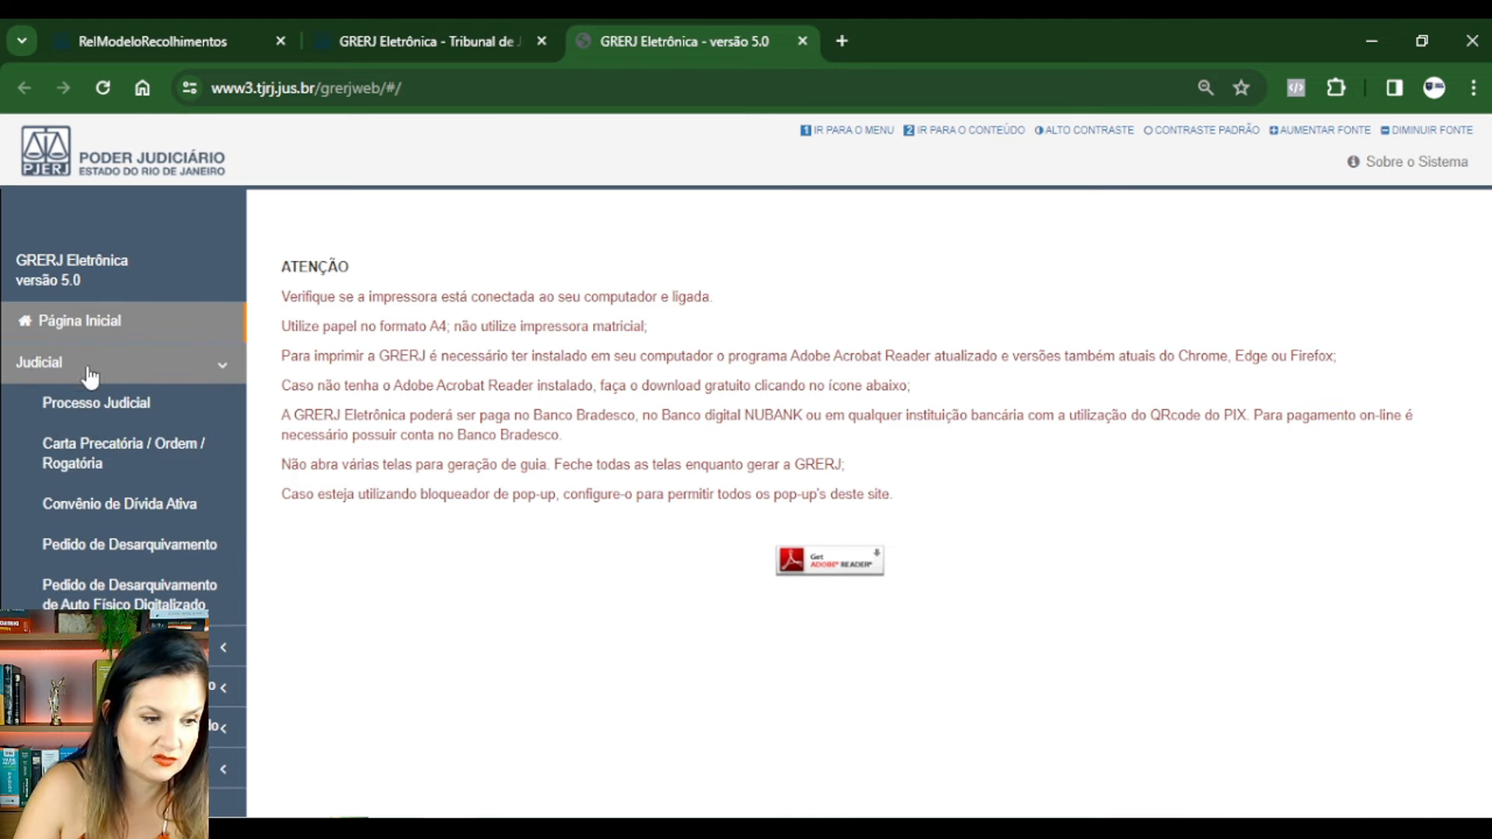
left_click(113, 404)
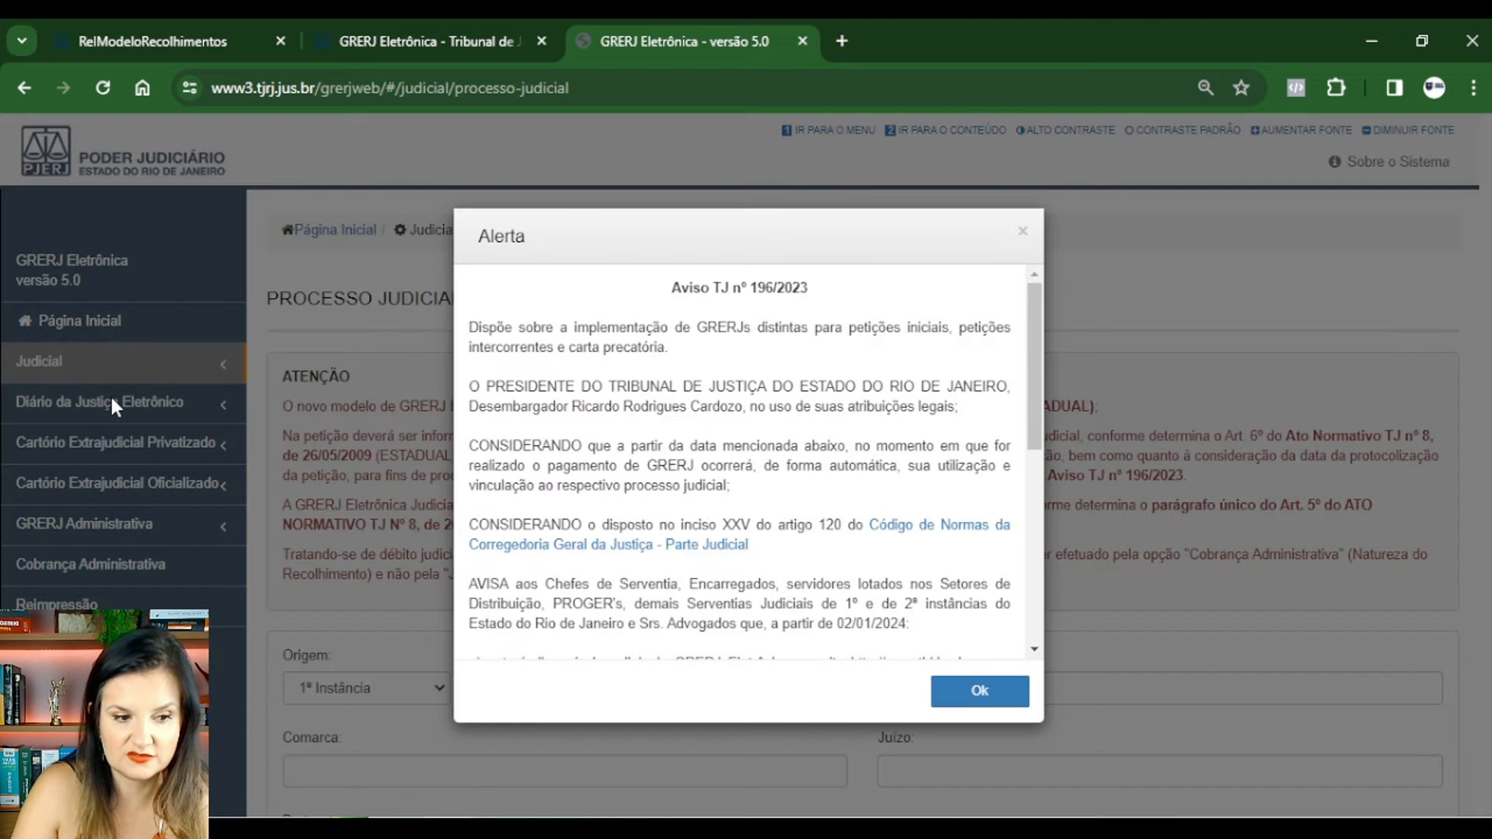
left_click(965, 692)
scroll(929, 663, "down", 2)
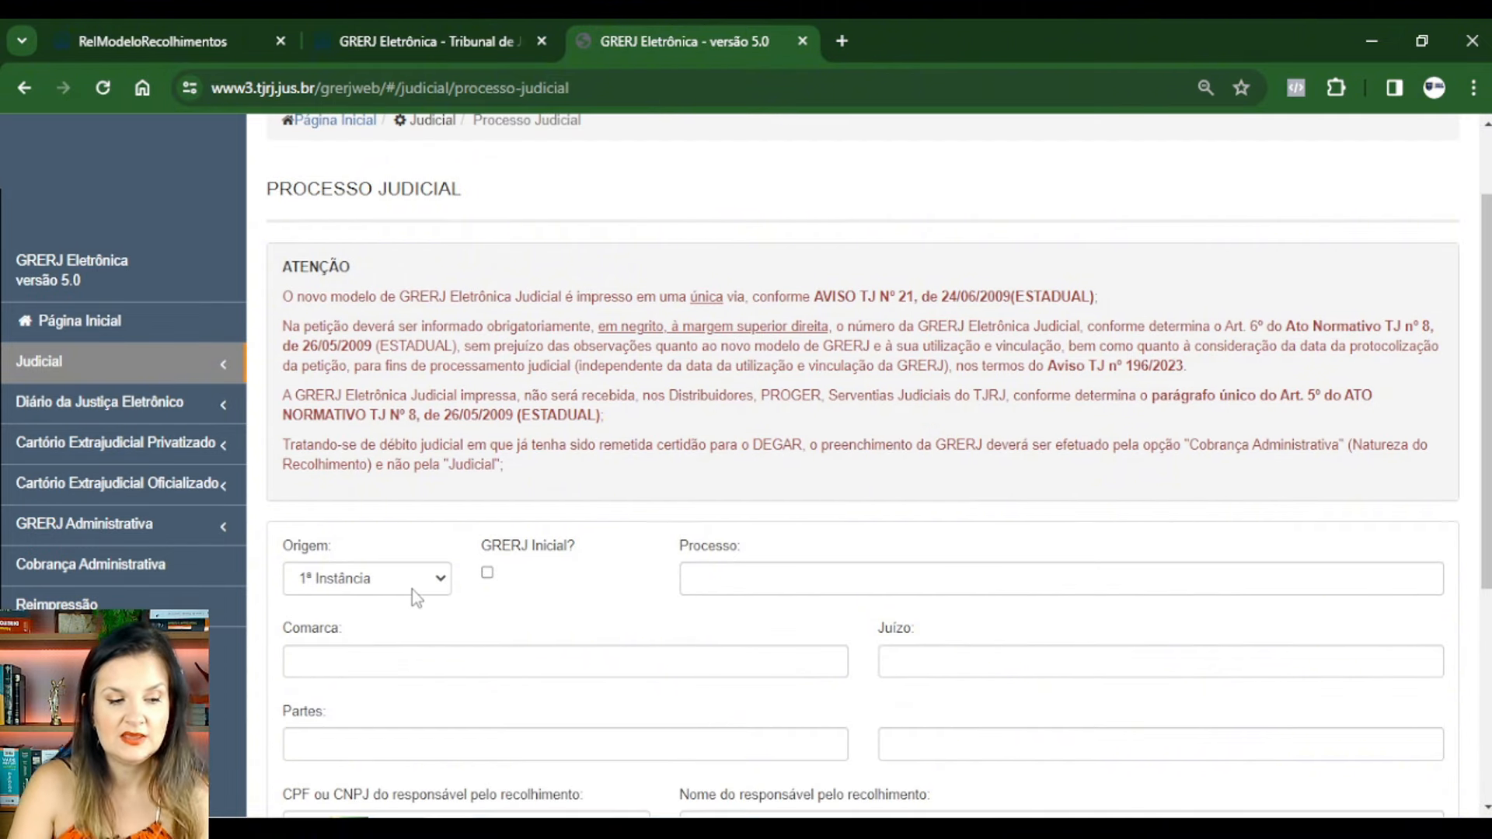
Mark the guide as GRERJ Inicial and set the comarca to Comarca de Casimiro de Abreu
left_click(487, 574)
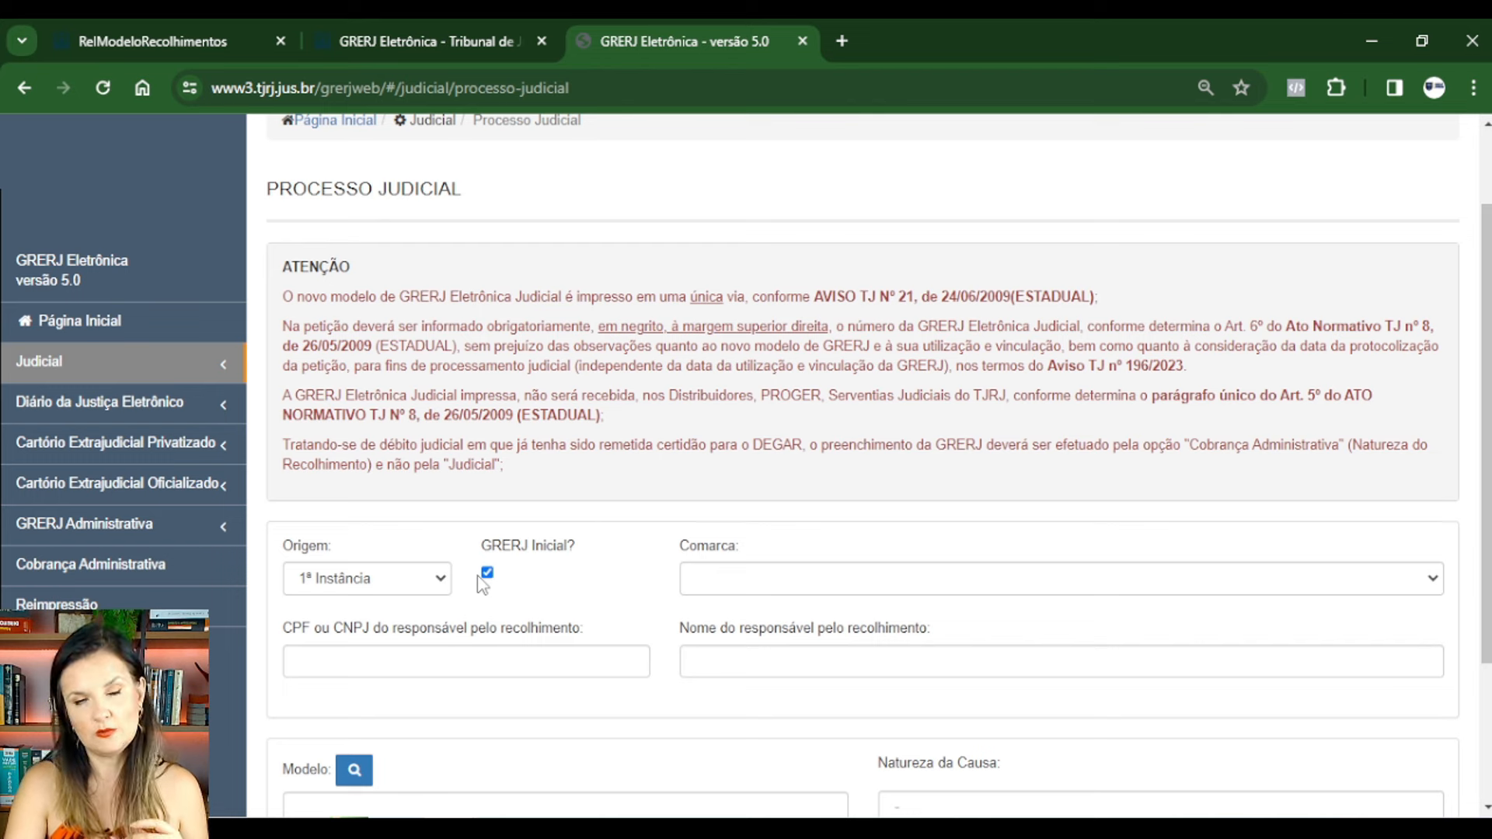
left_click(749, 595)
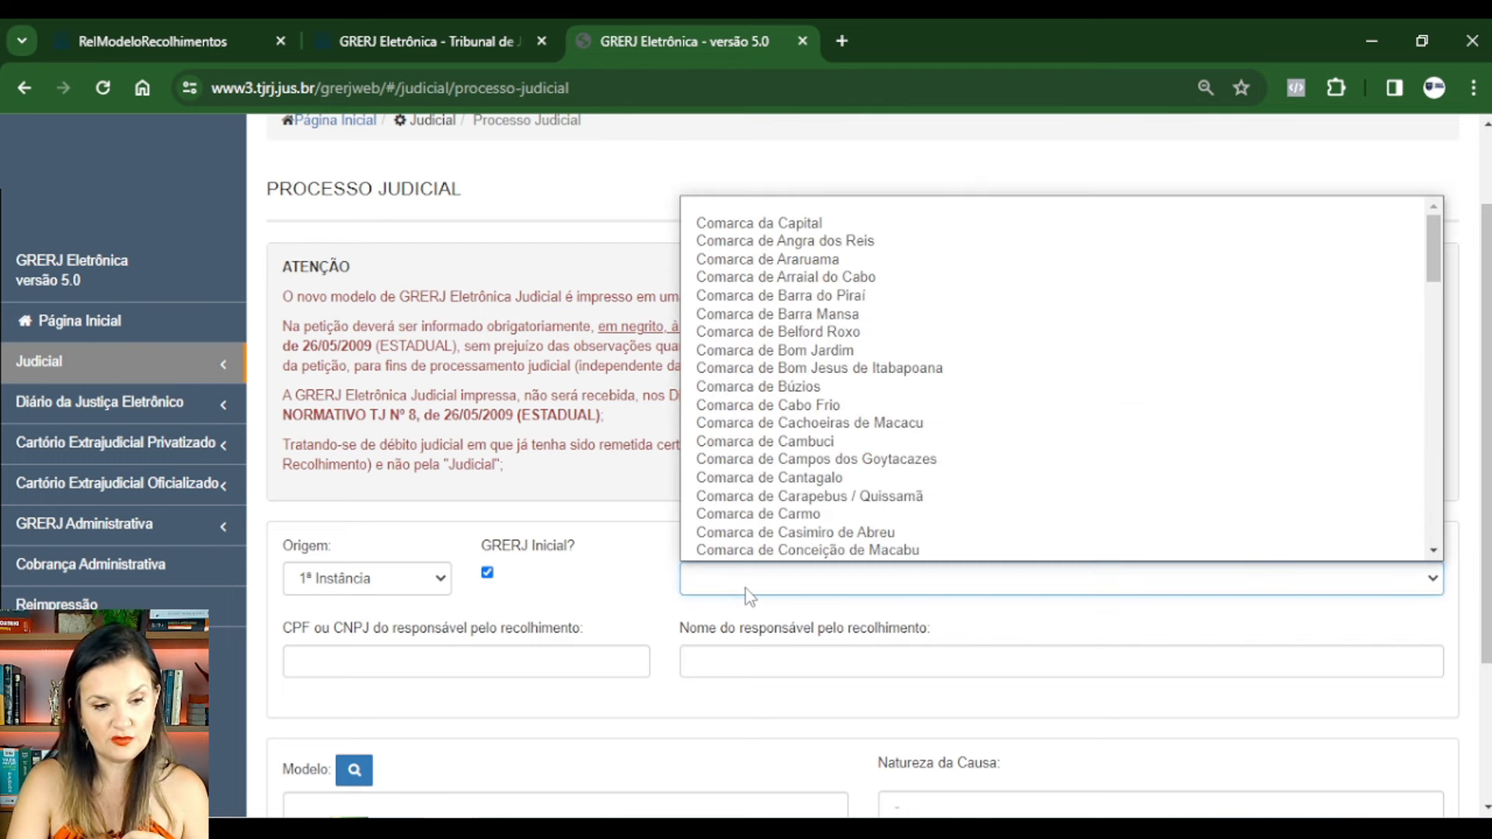
left_click(766, 533)
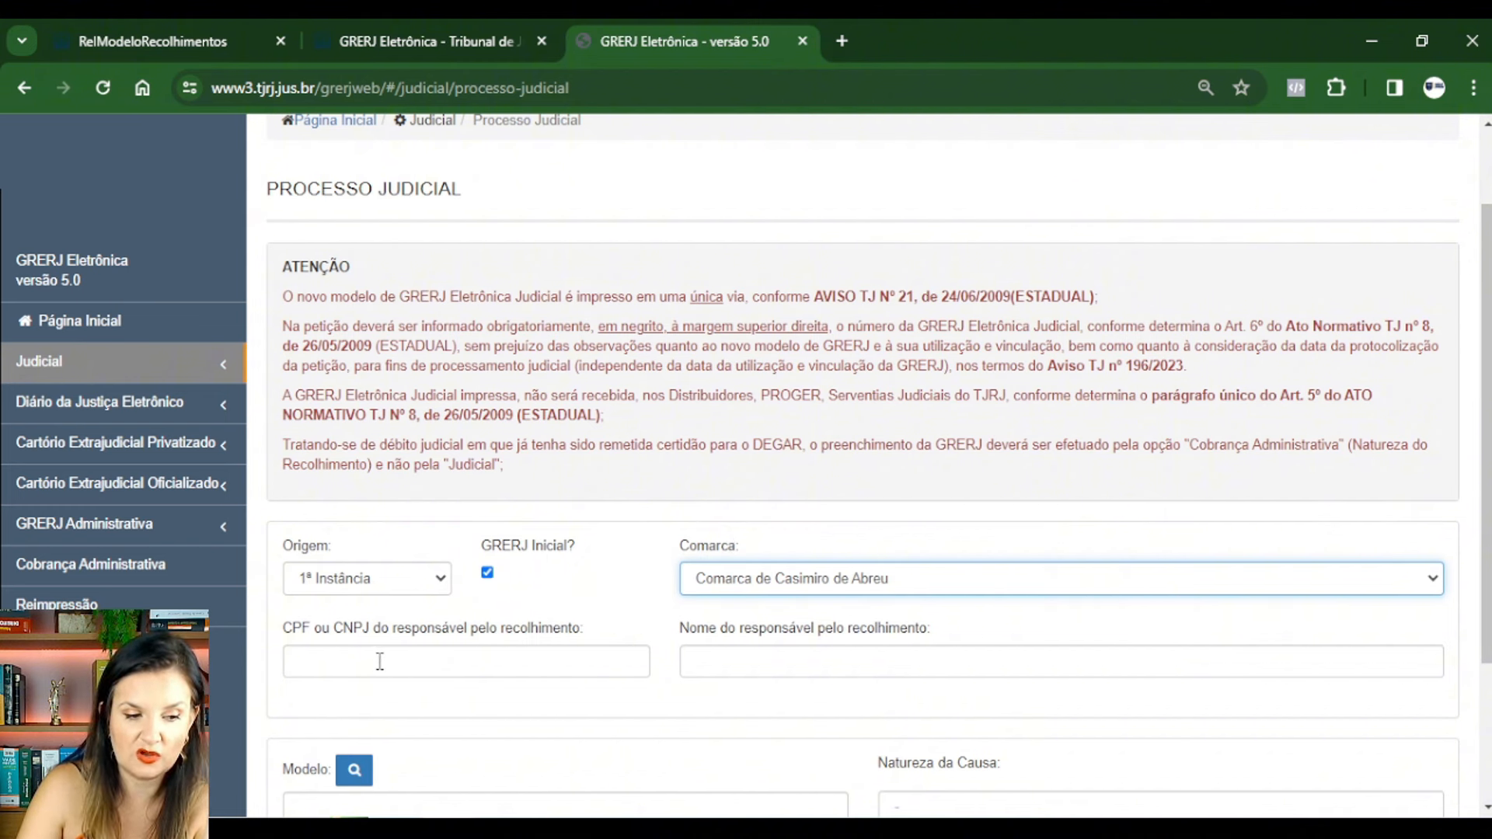
Open the model selection for the guide and set the model type to AÇÕES
scroll(749, 657, "down", 3)
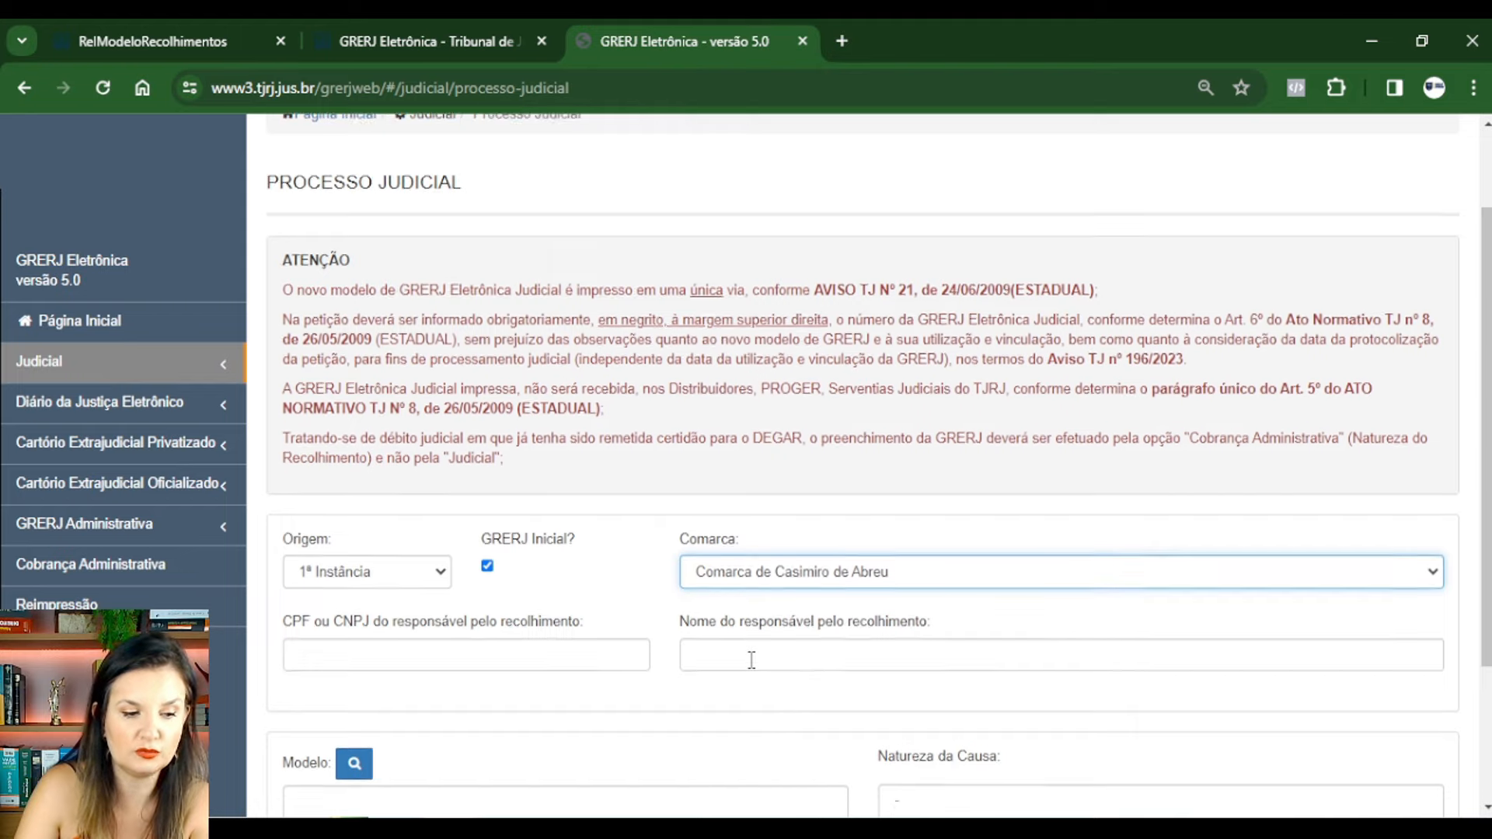
left_click(362, 572)
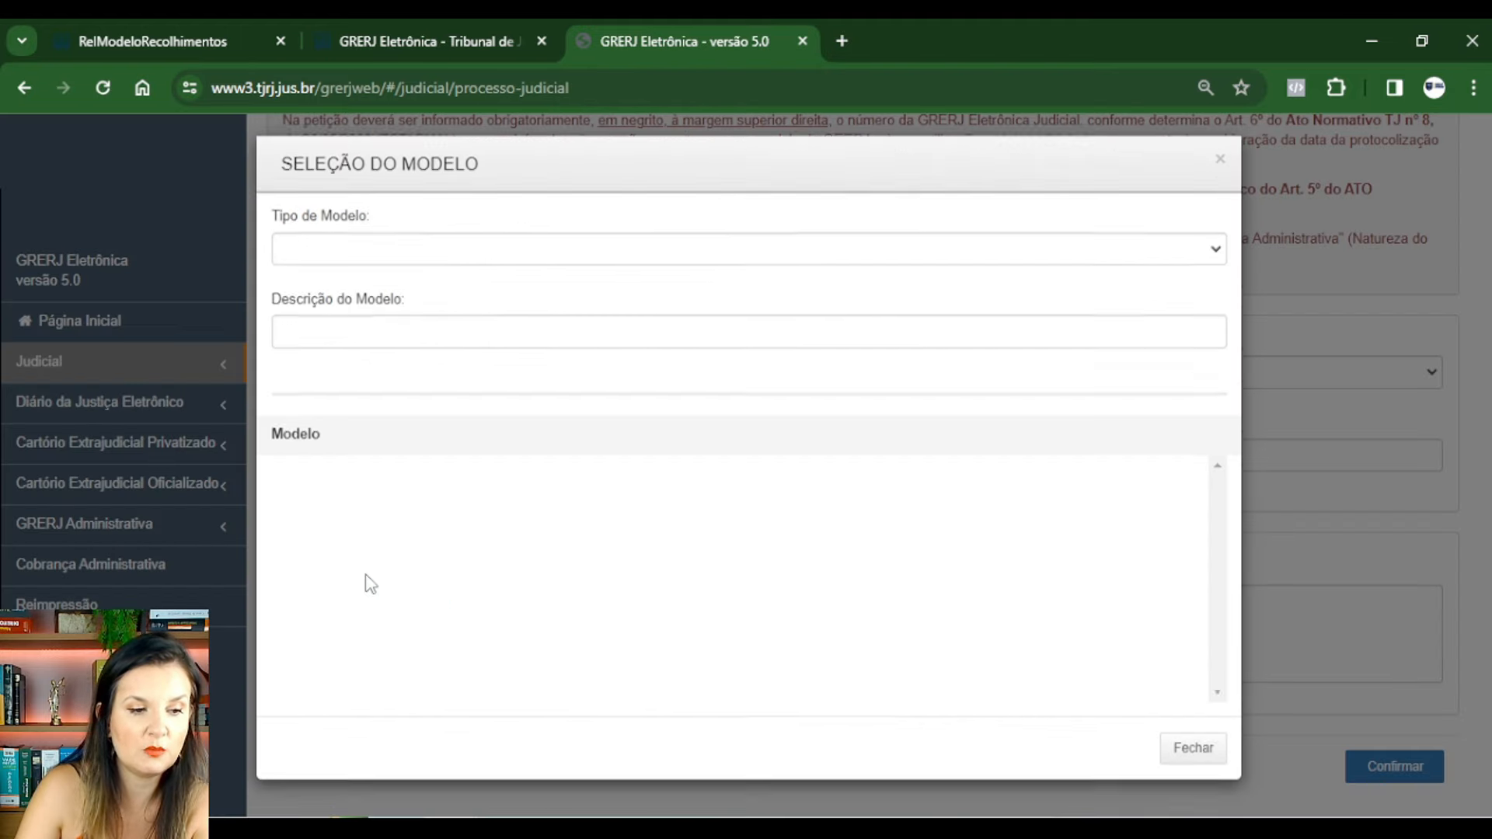
left_click(395, 259)
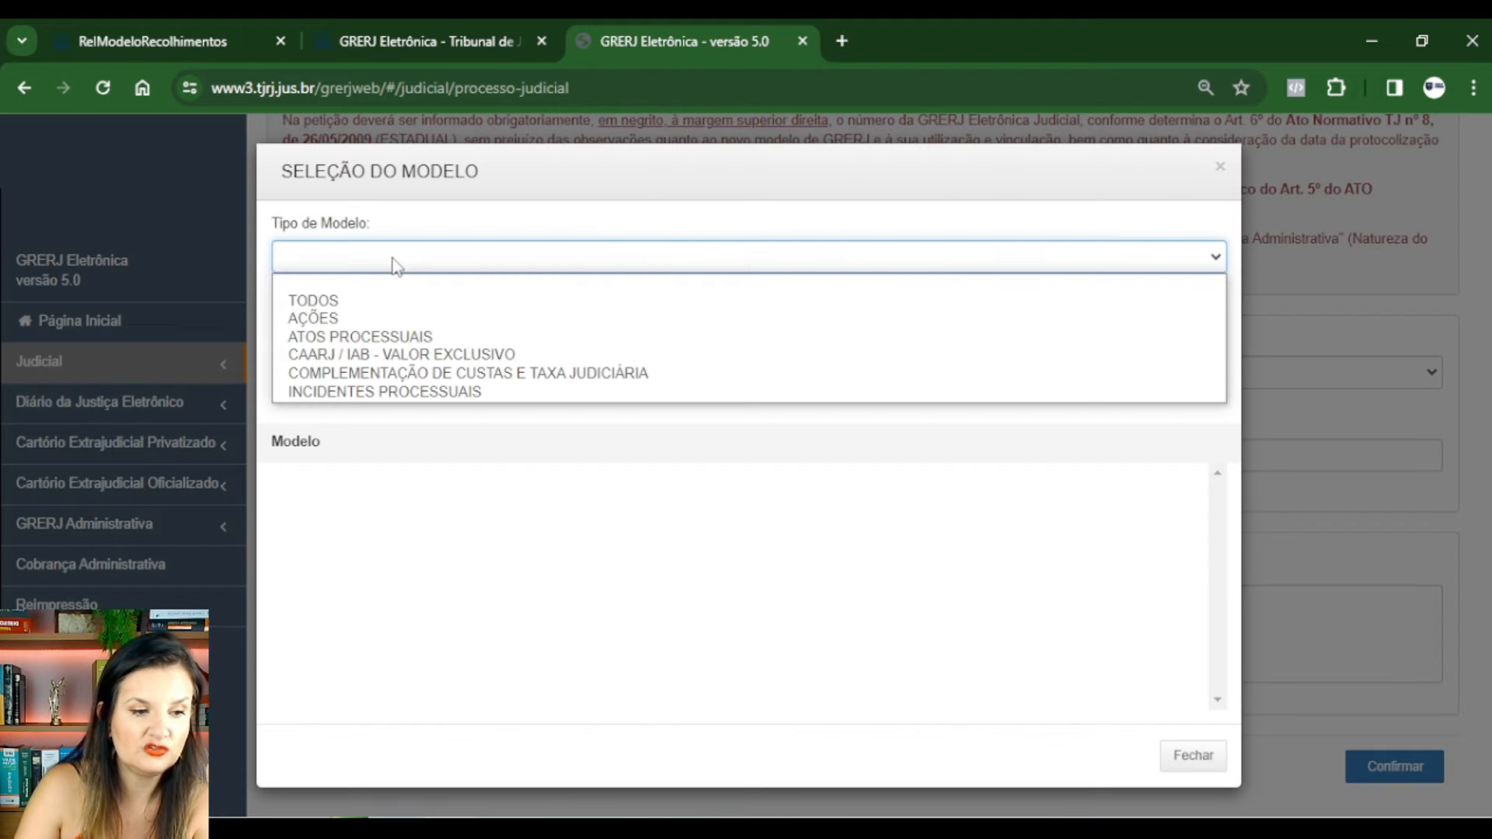
left_click(329, 315)
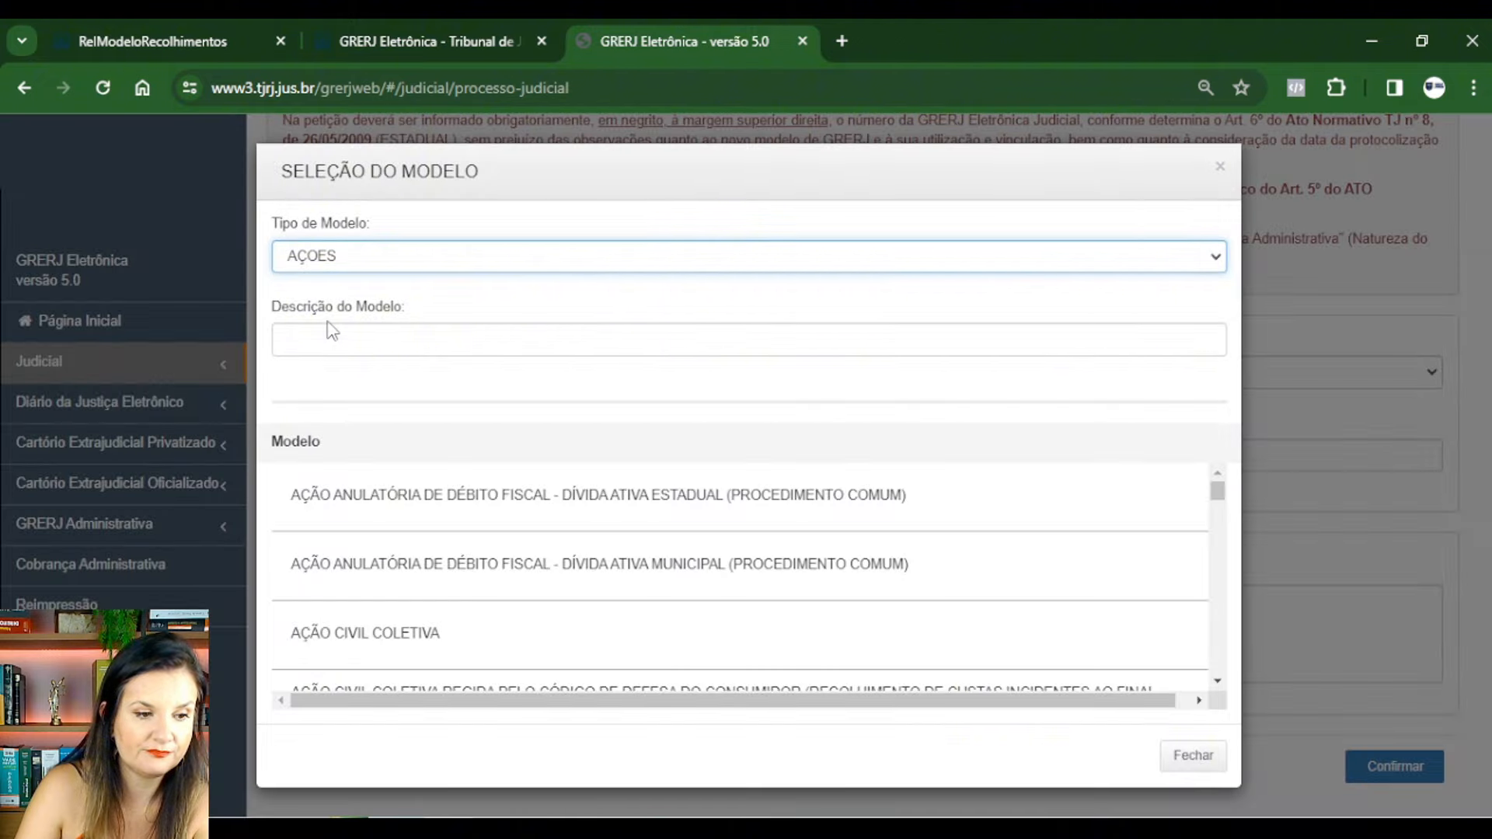
Find the eviction action in the model list and select it as the guide's model
left_click(334, 336)
scroll(416, 573, "down", 5)
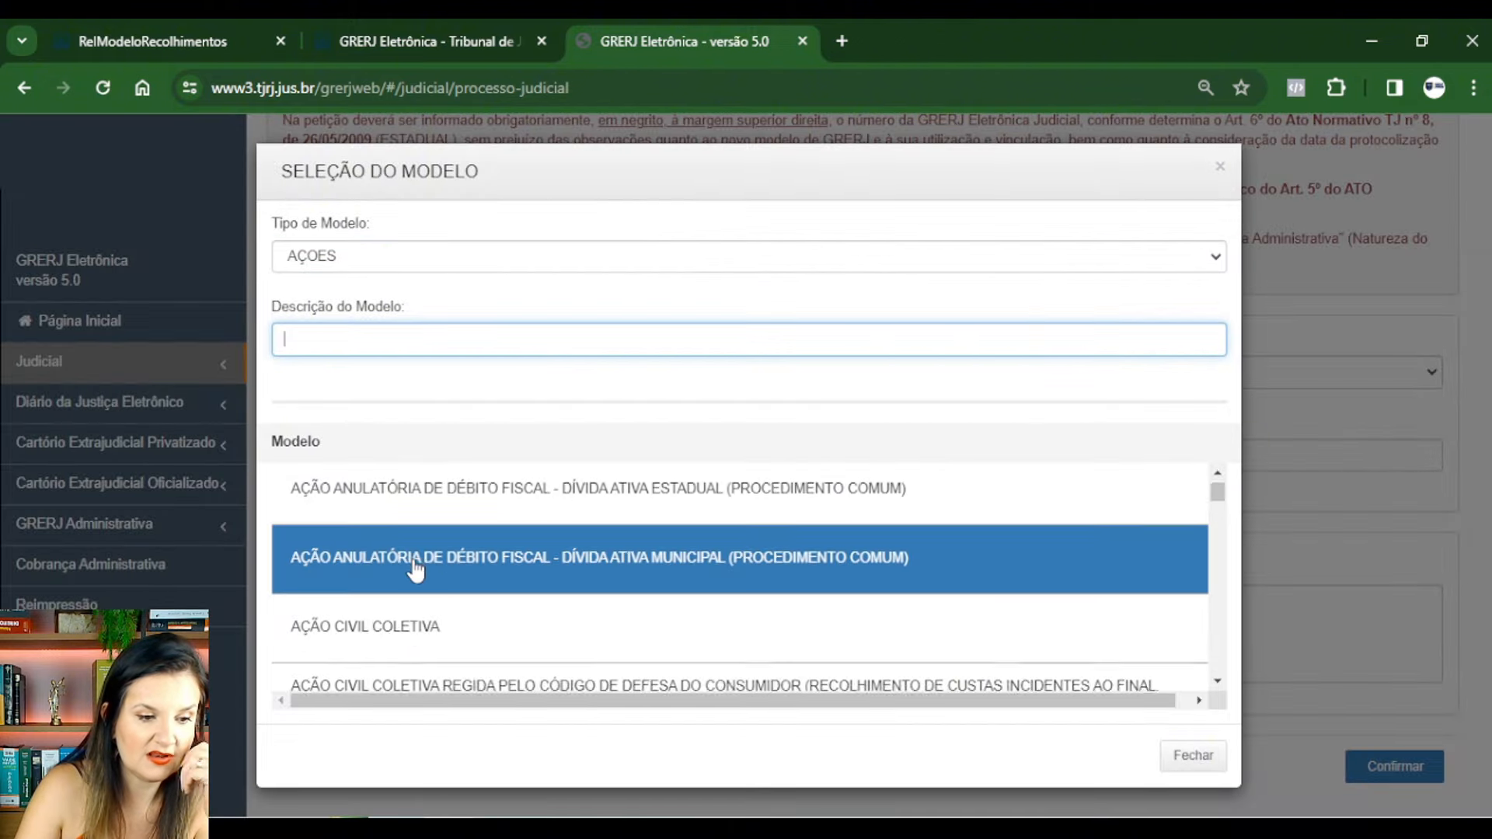
scroll(417, 572, "down", 8)
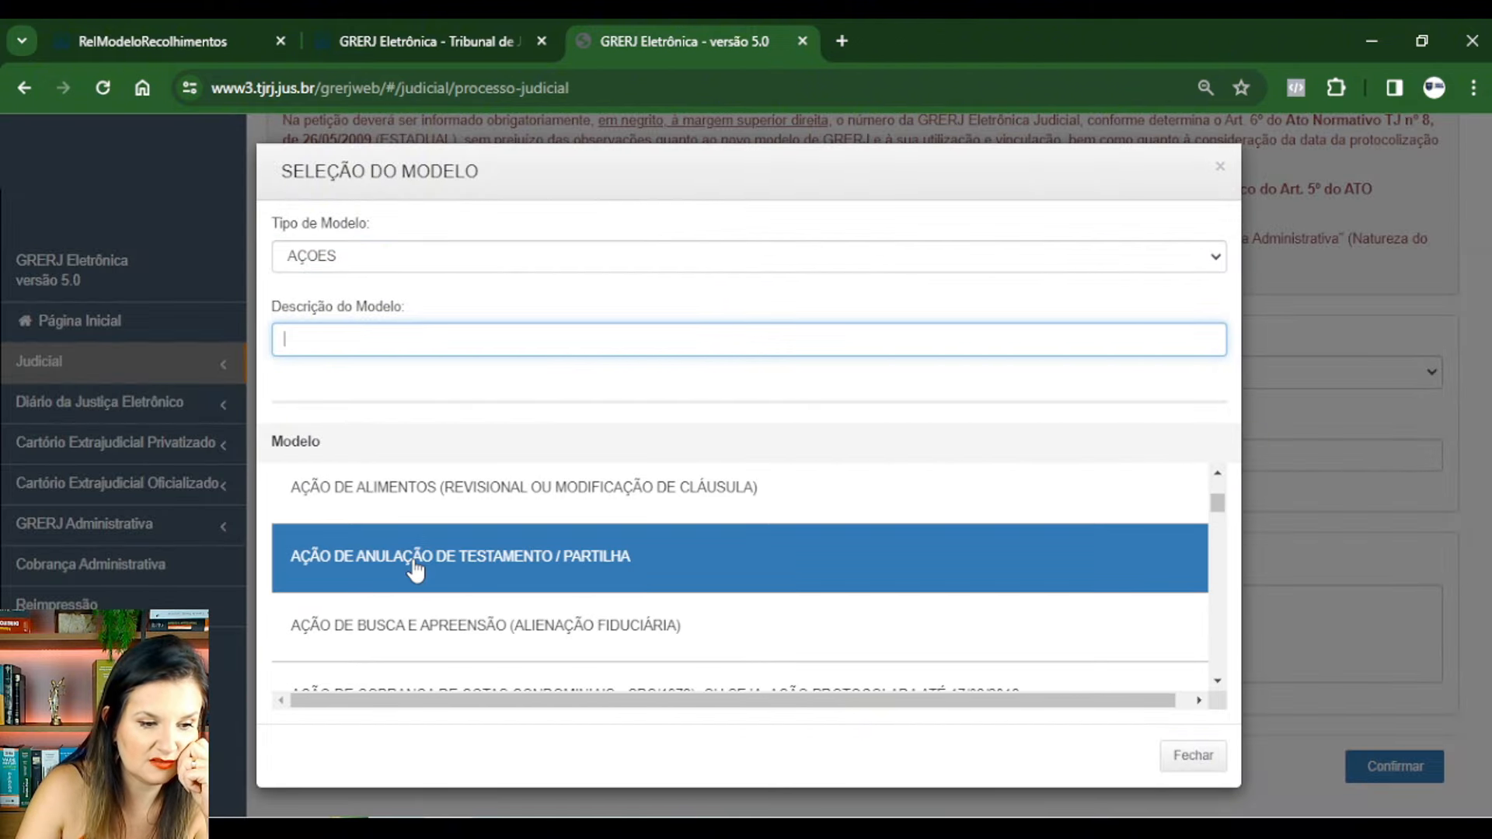
scroll(416, 573, "down", 4)
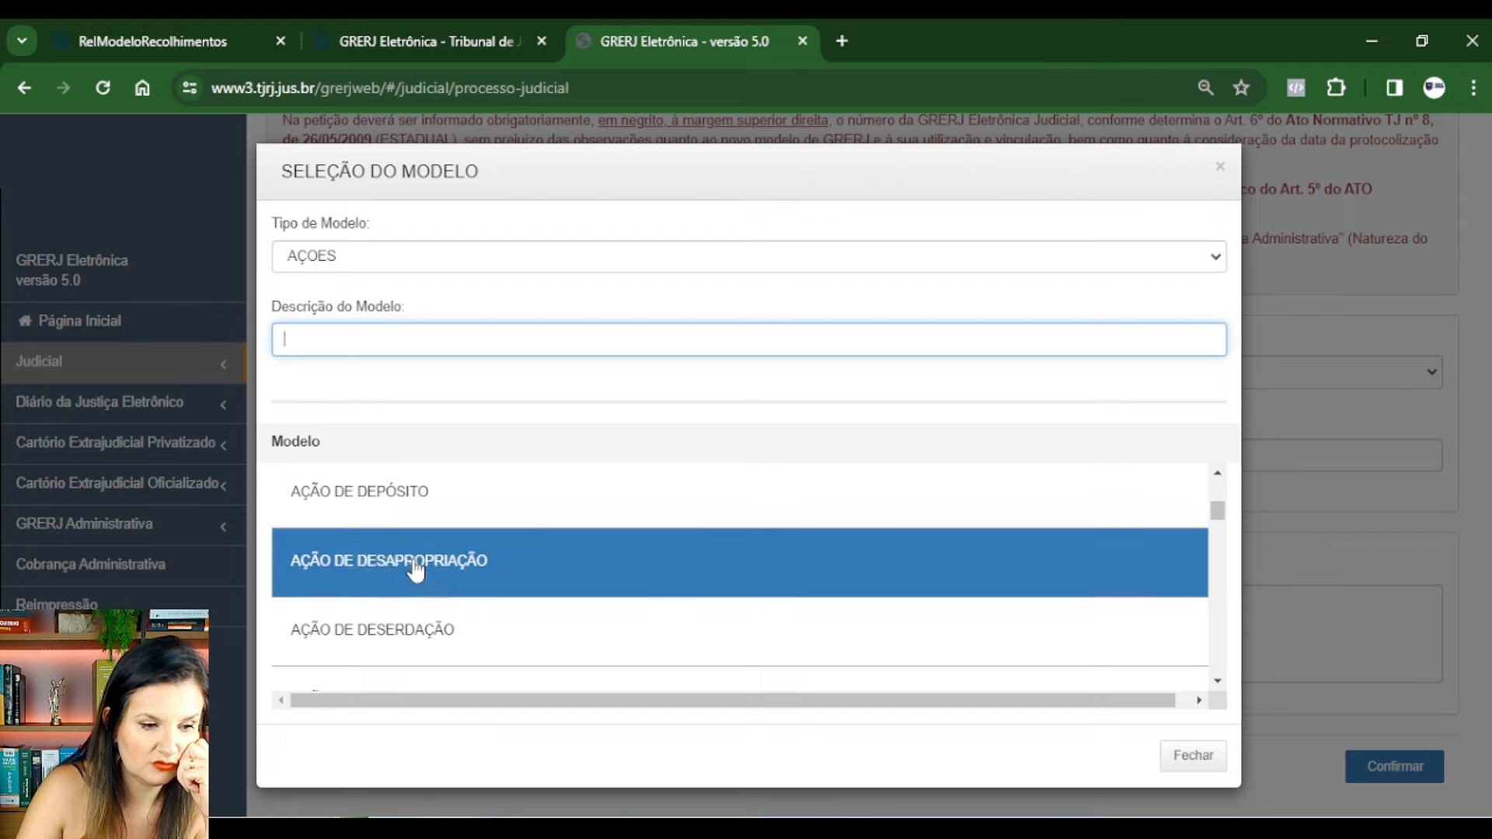
scroll(416, 571, "up", 2)
scroll(417, 573, "up", 2)
scroll(417, 571, "down", 4)
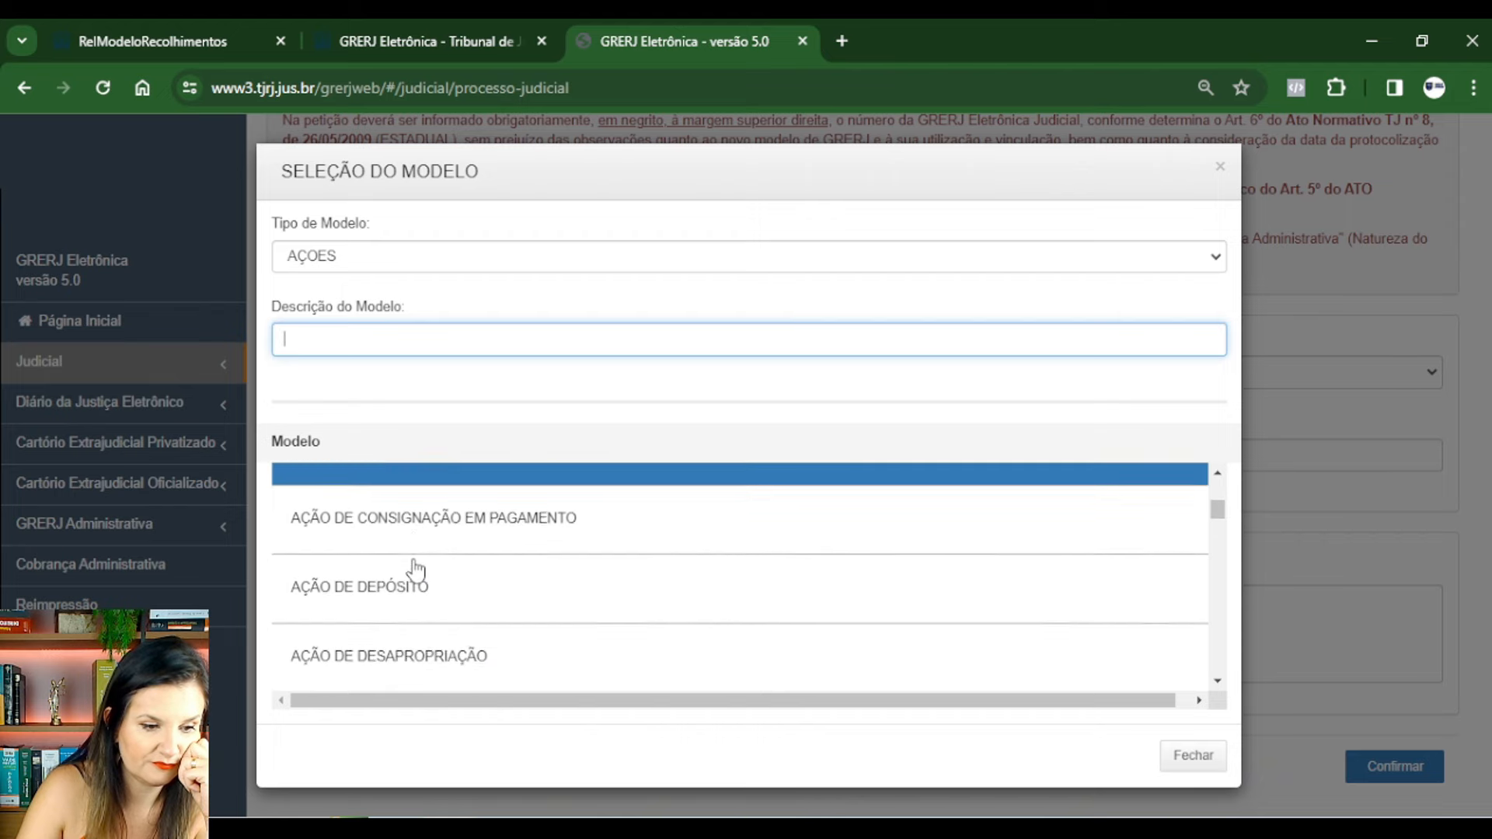
left_click(417, 581)
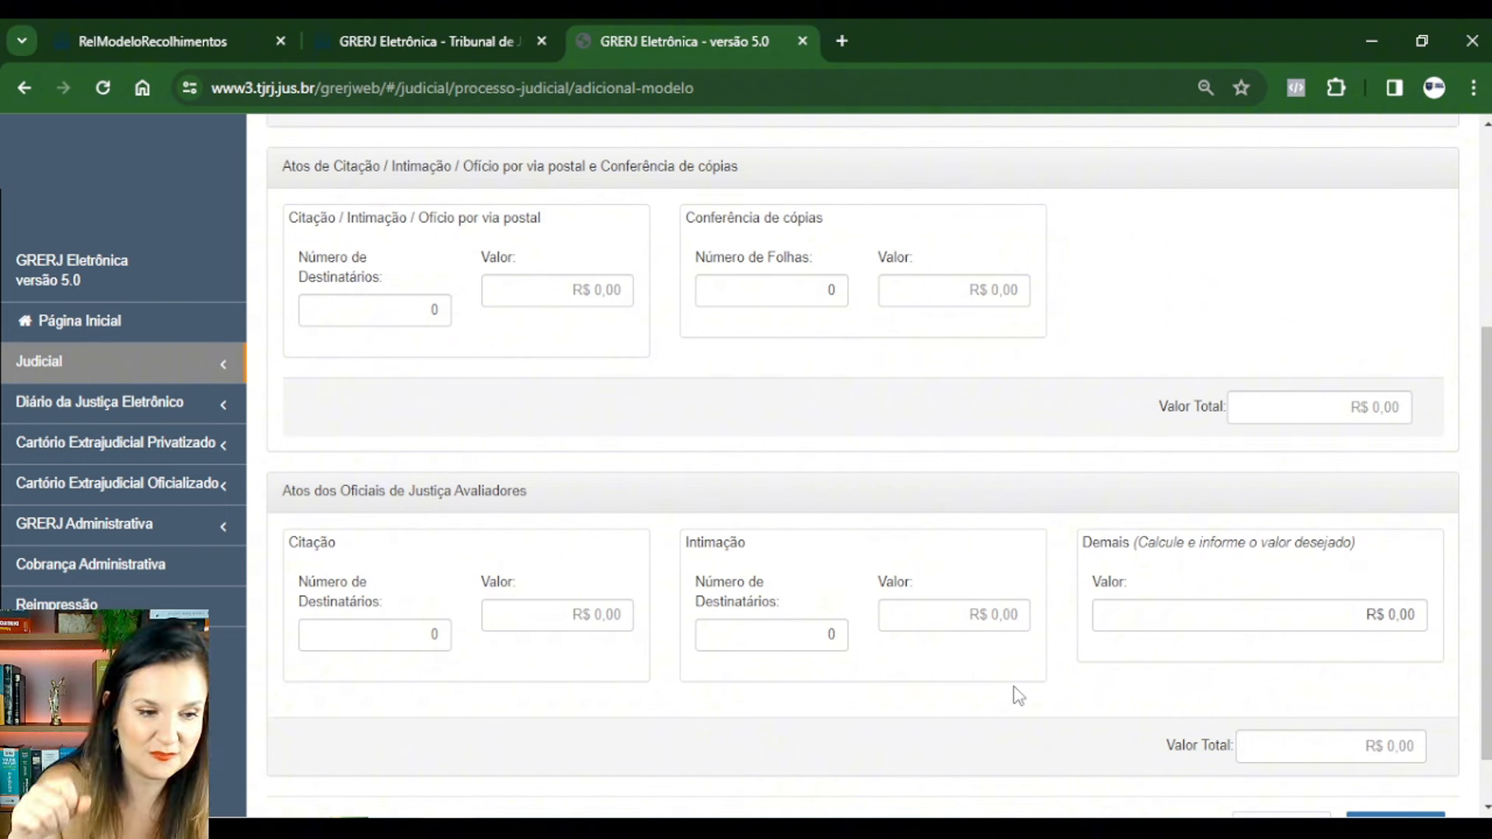
Set one recipient each for Citação and Intimação under Atos dos Oficiais de Justiça Avaliadores, confirm, and dismiss the mandatory-observations notice
scroll(728, 517, "up", 3)
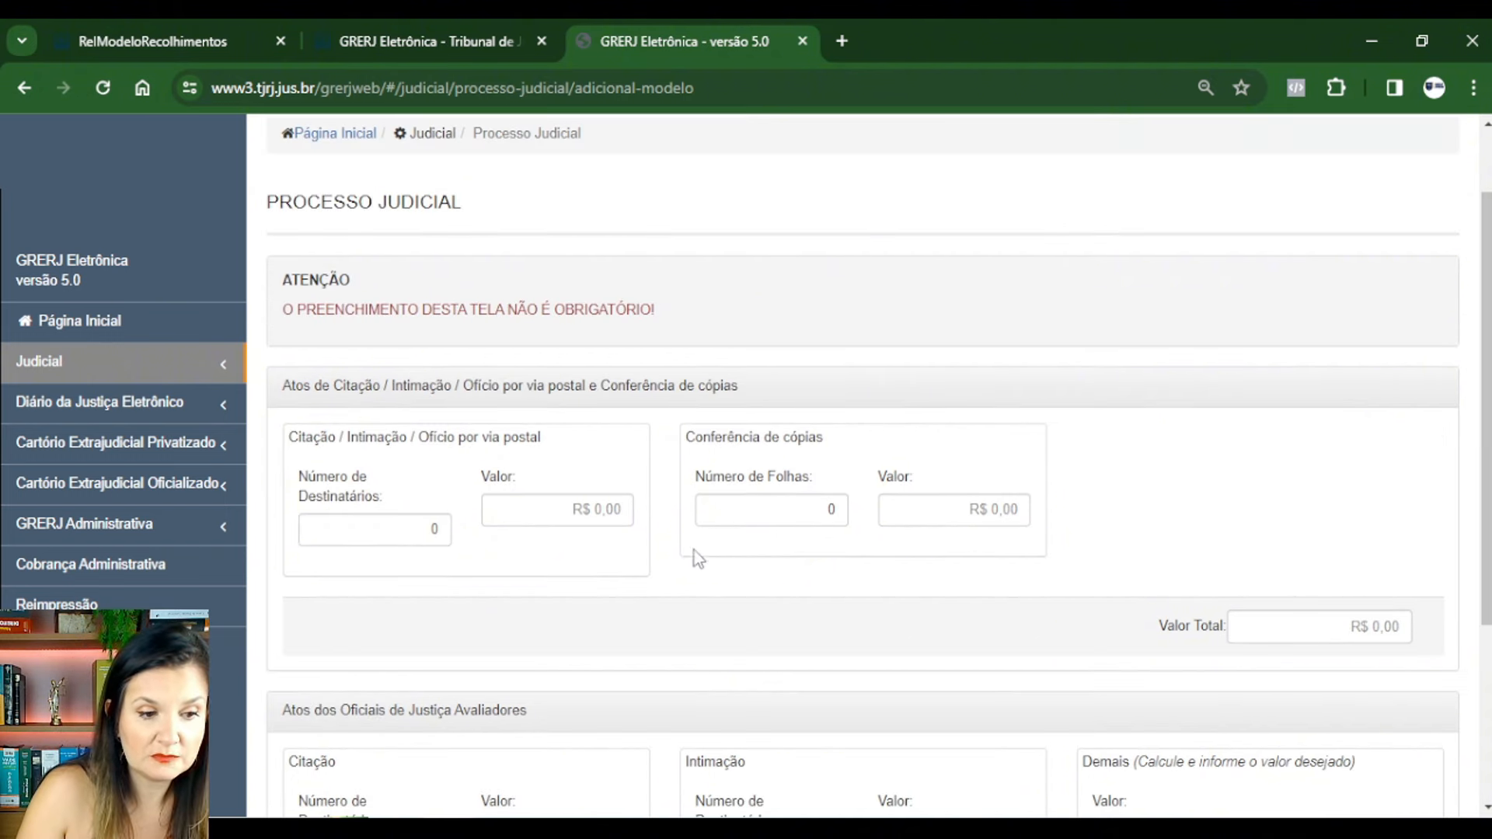
scroll(692, 556, "down", 3)
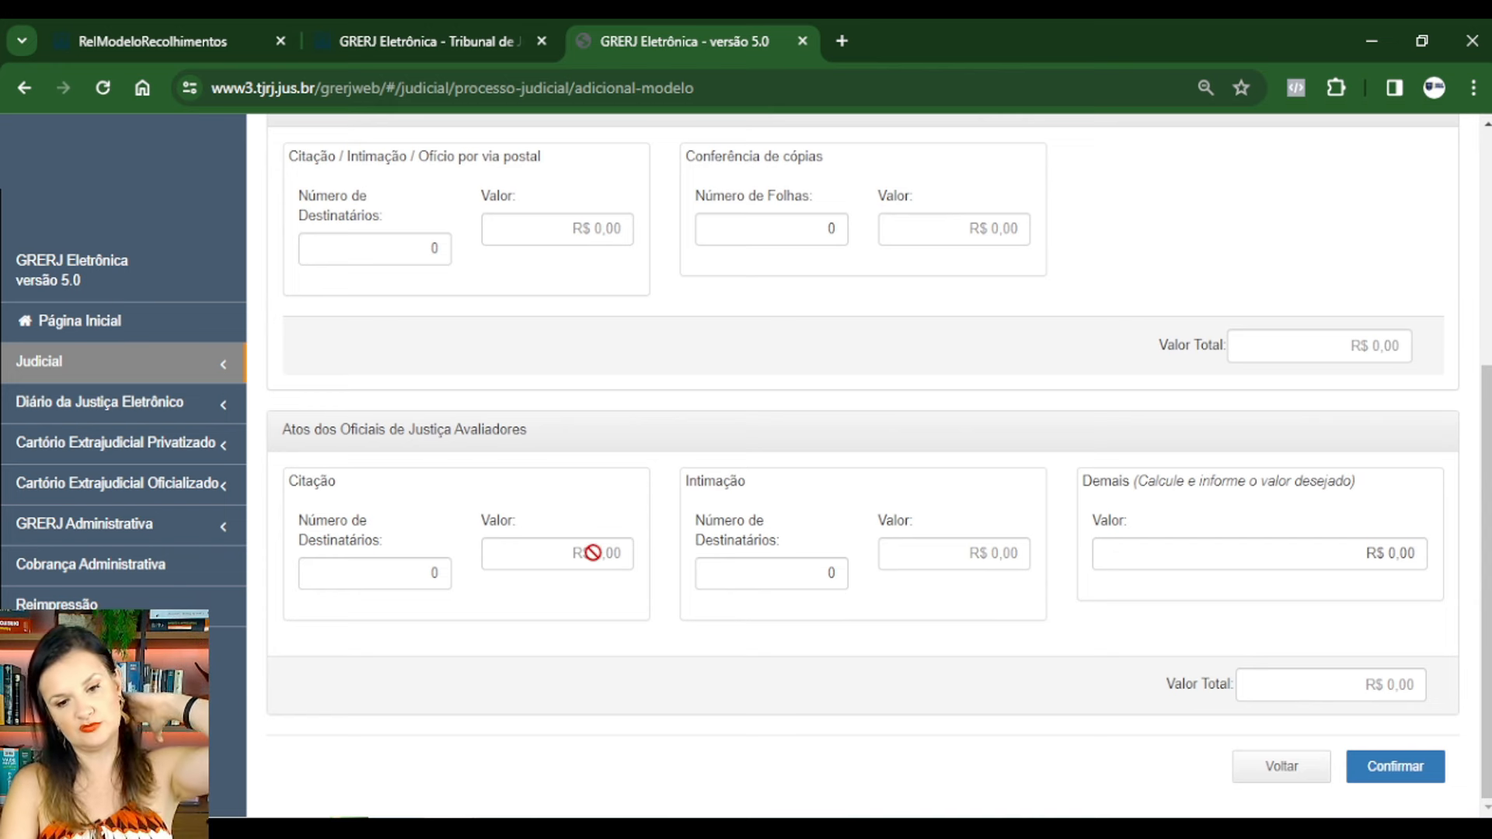
double_click(426, 572)
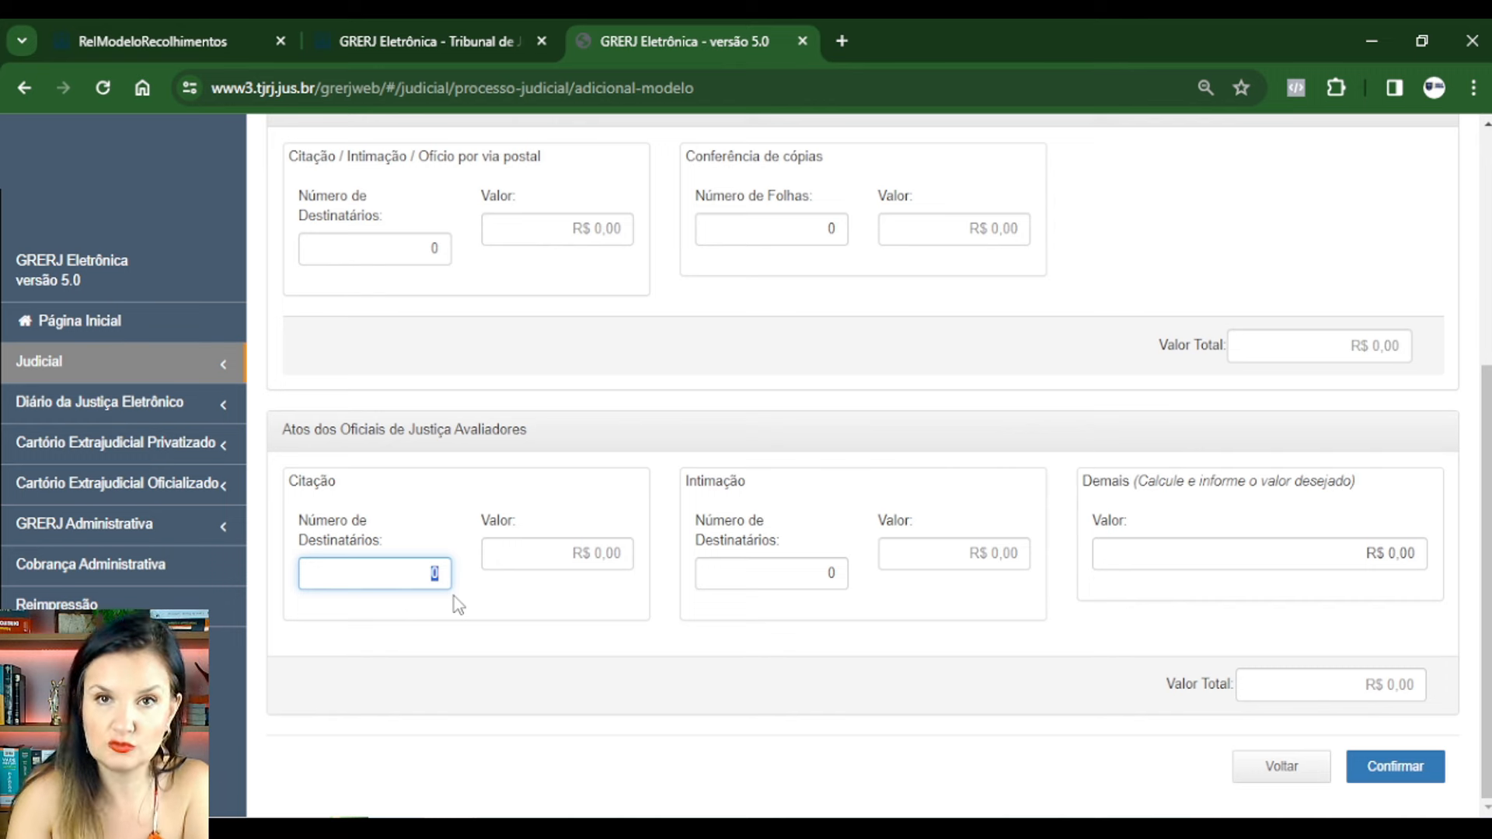
type("1")
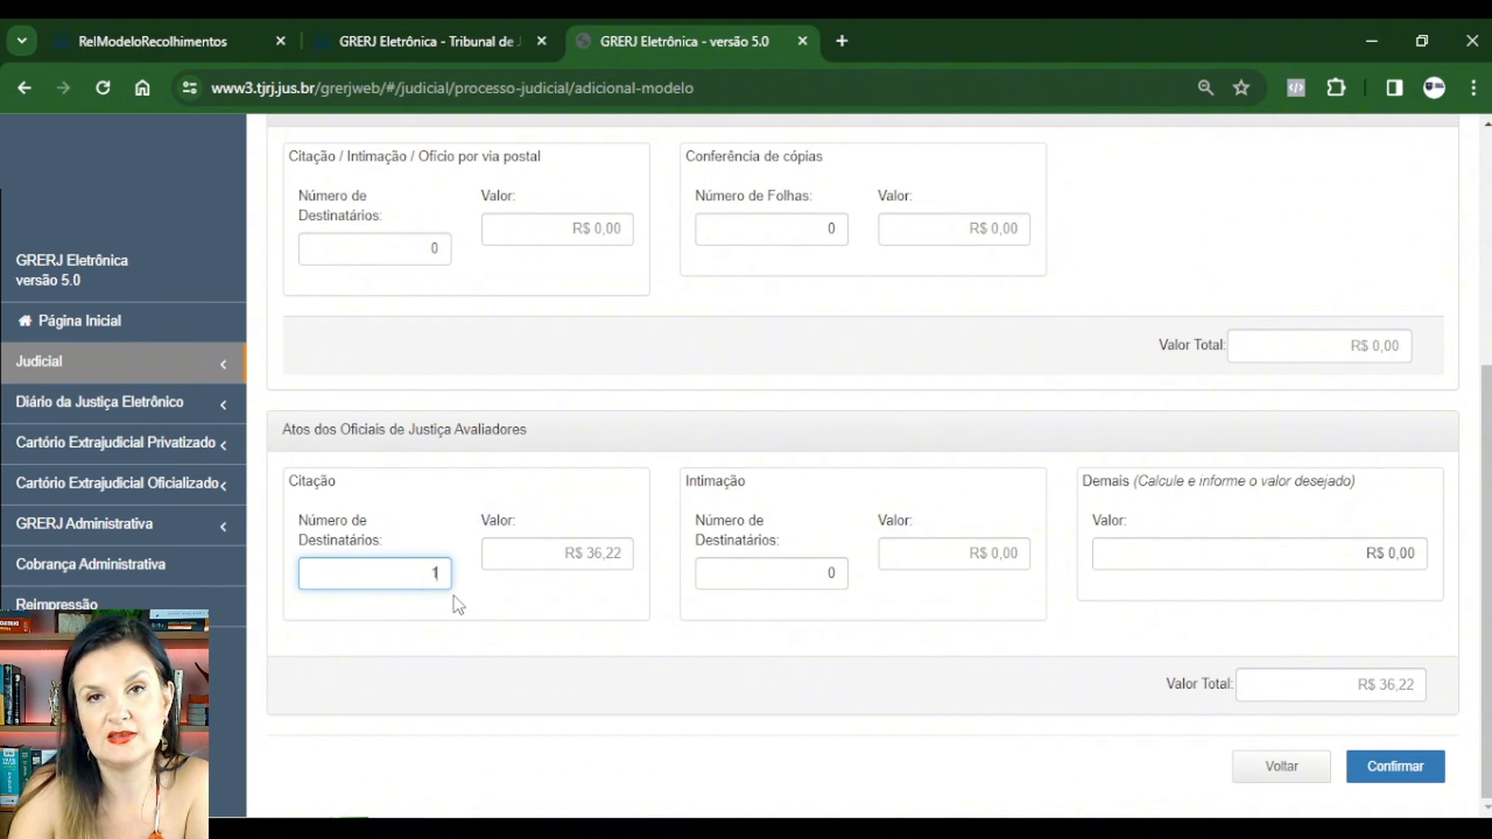
left_click(812, 574)
type("1")
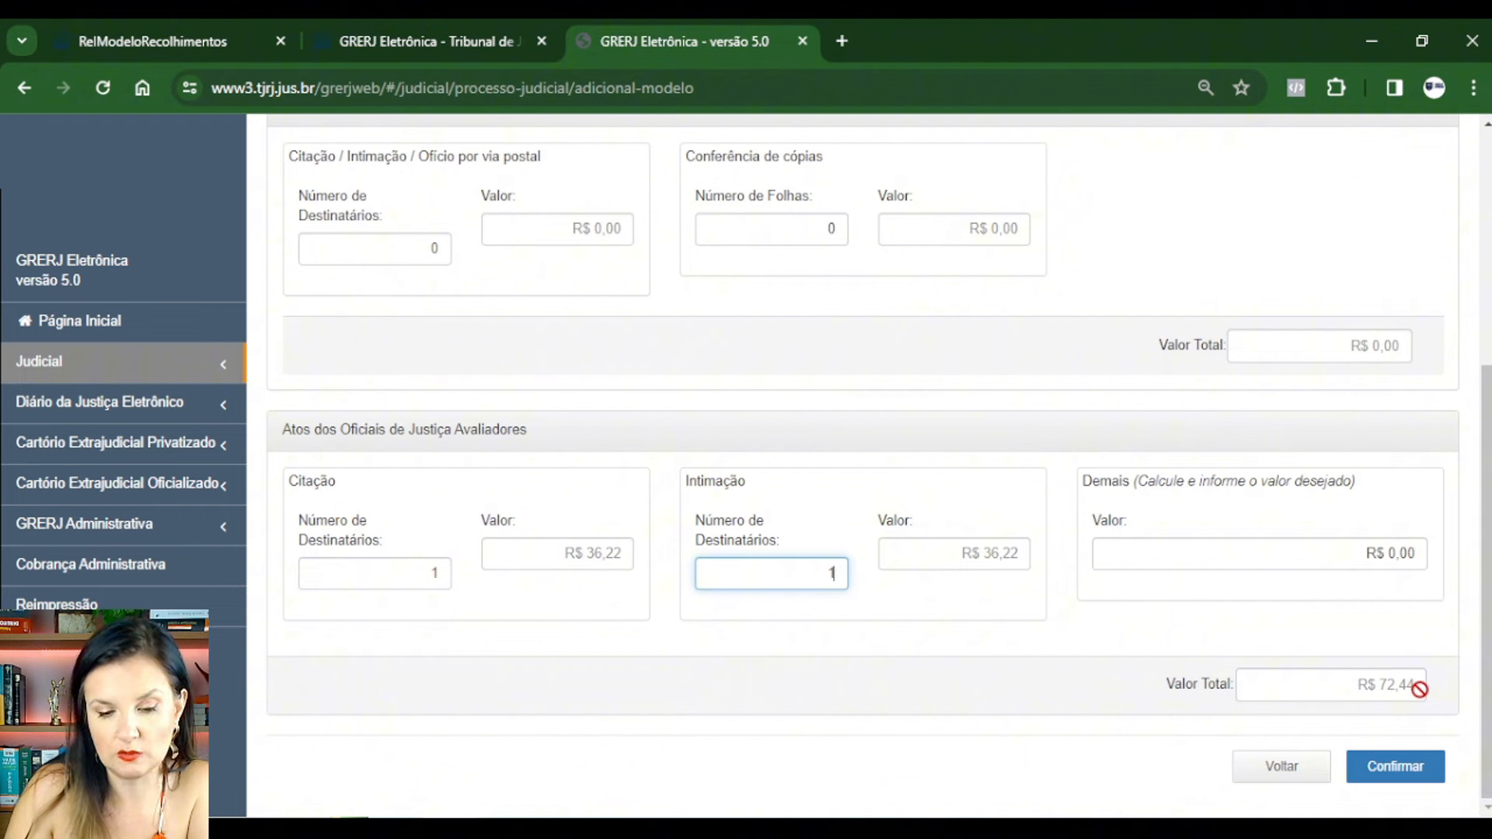
left_click(1412, 771)
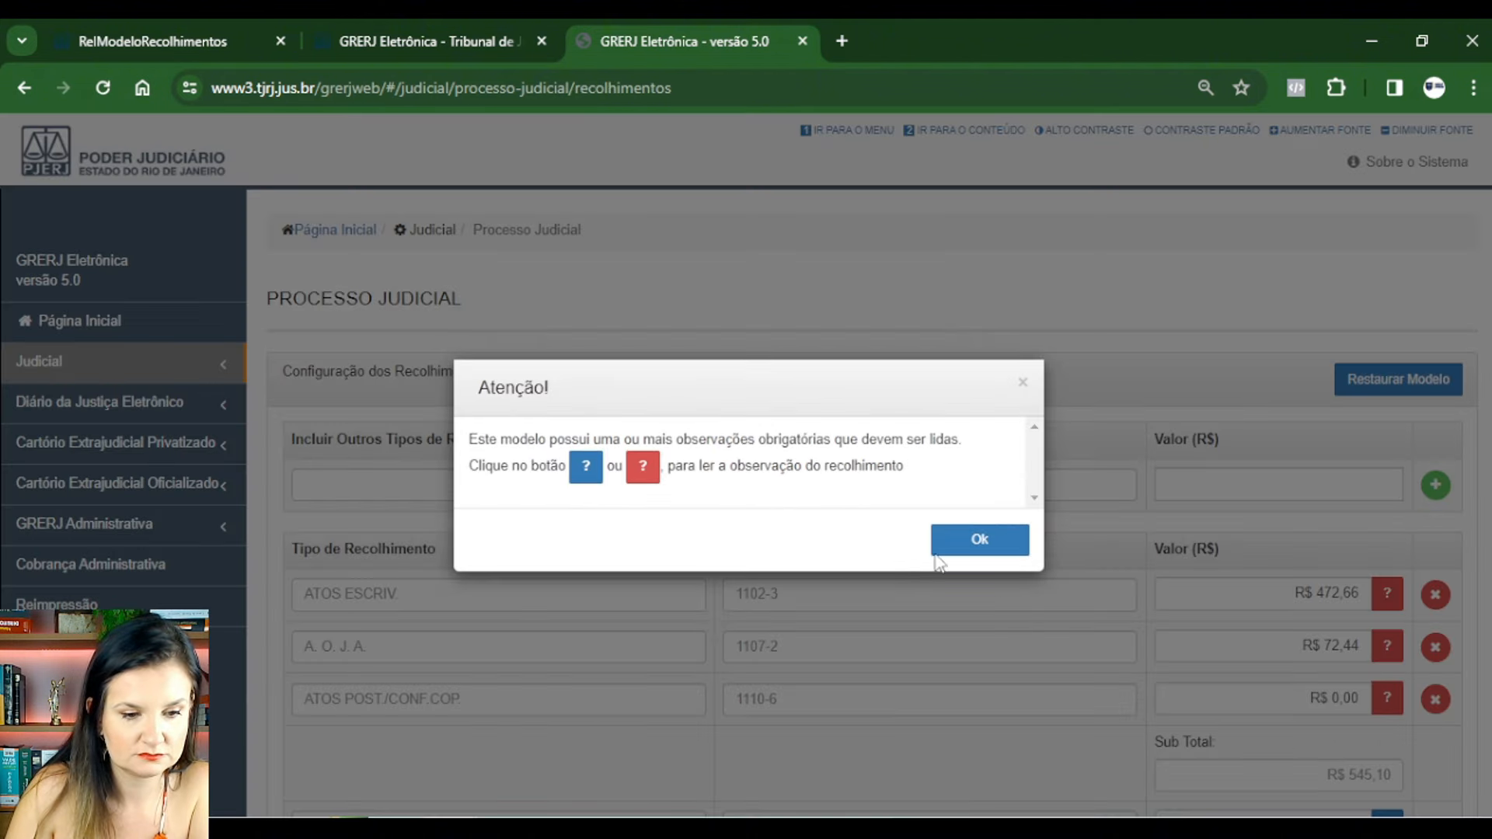
left_click(970, 540)
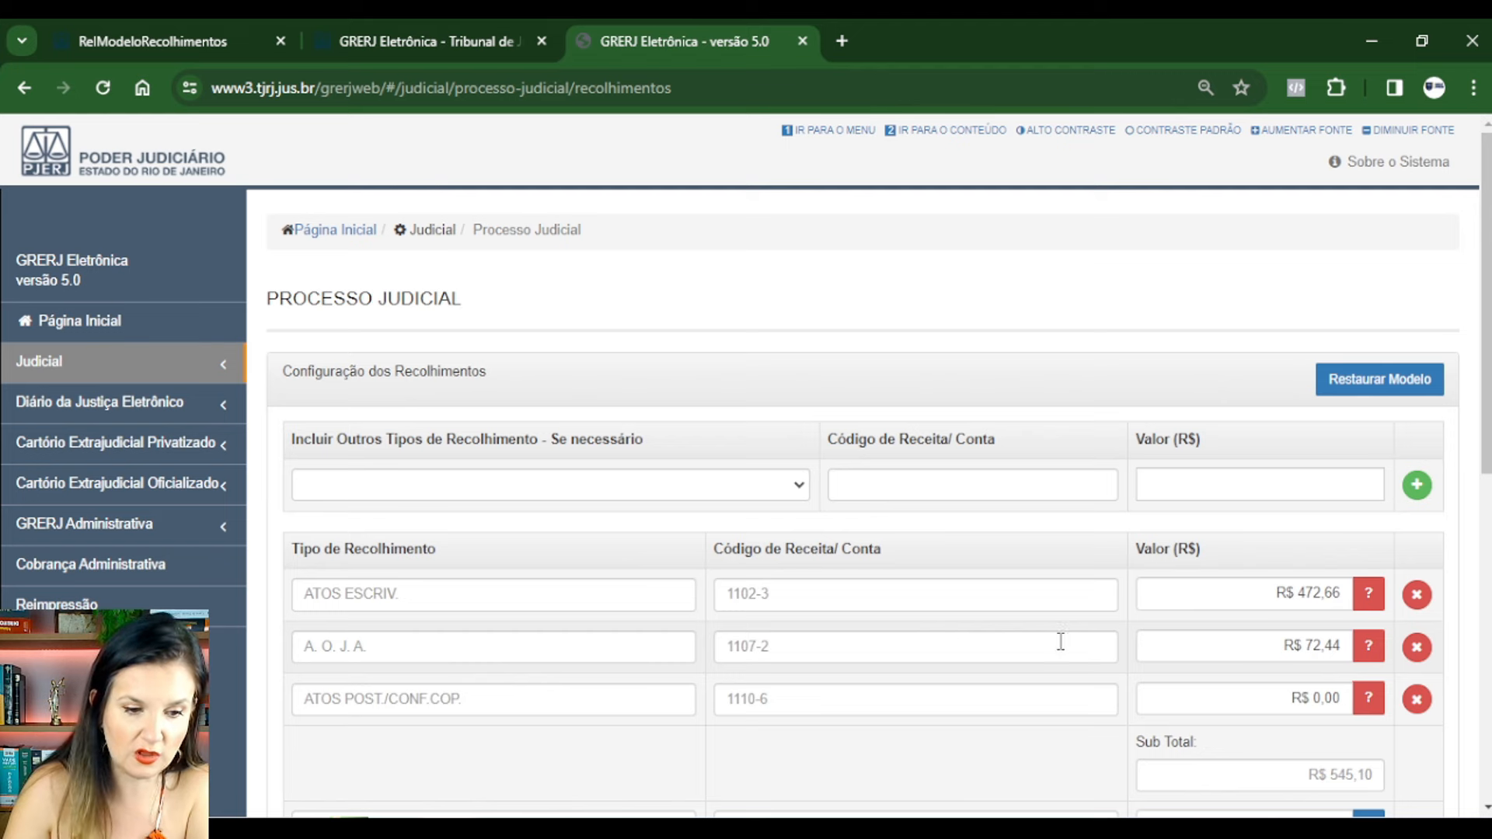
Remove the ATOS POST./CONF.COP. charge and set TAXA JUDICIARIA to R$ 1.800,00
scroll(1249, 648, "down", 1)
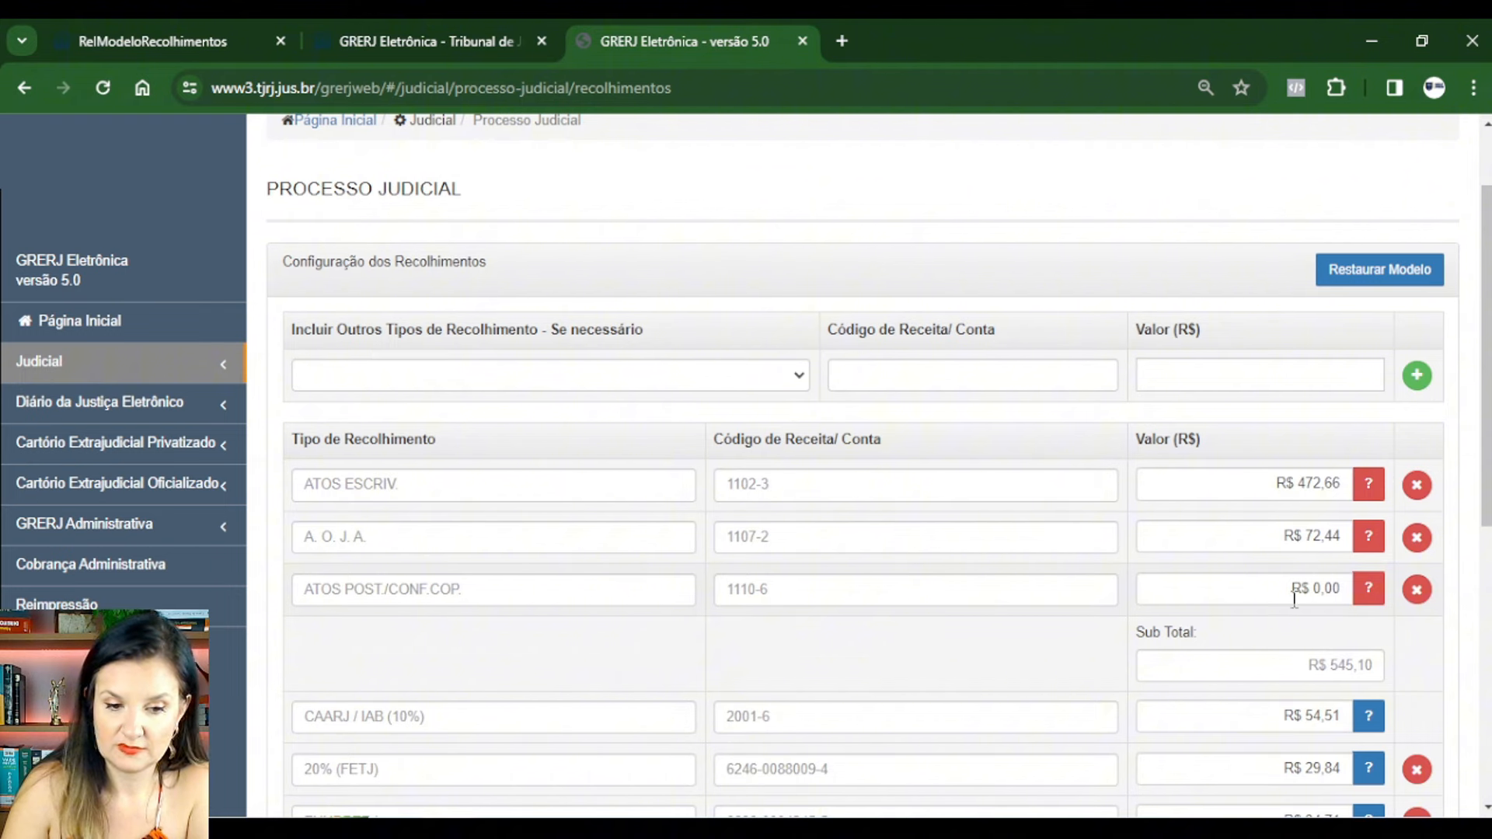
left_click(1417, 590)
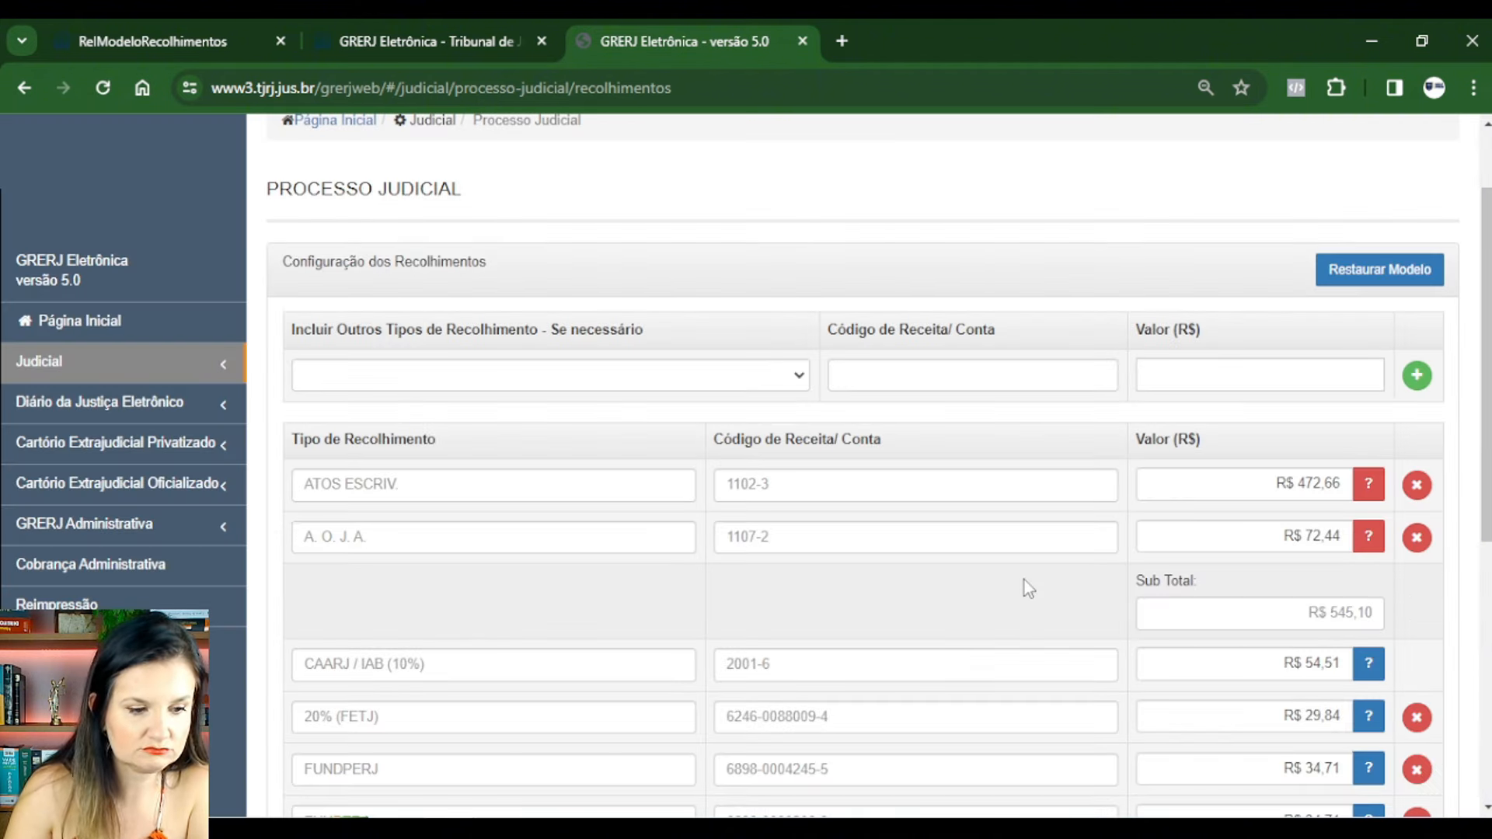
scroll(1024, 580, "down", 5)
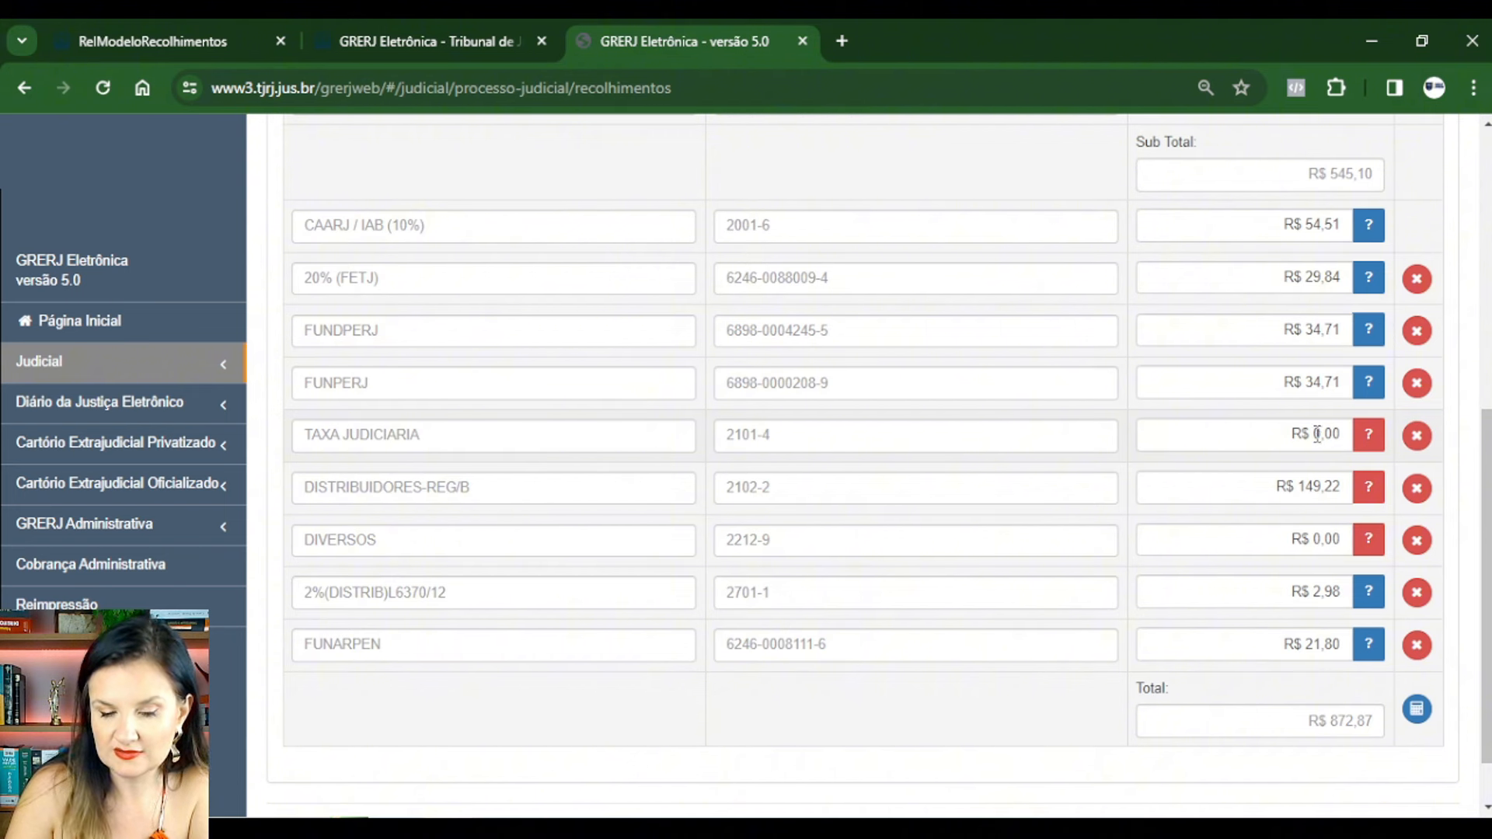
left_click_drag(1312, 433, 1344, 434)
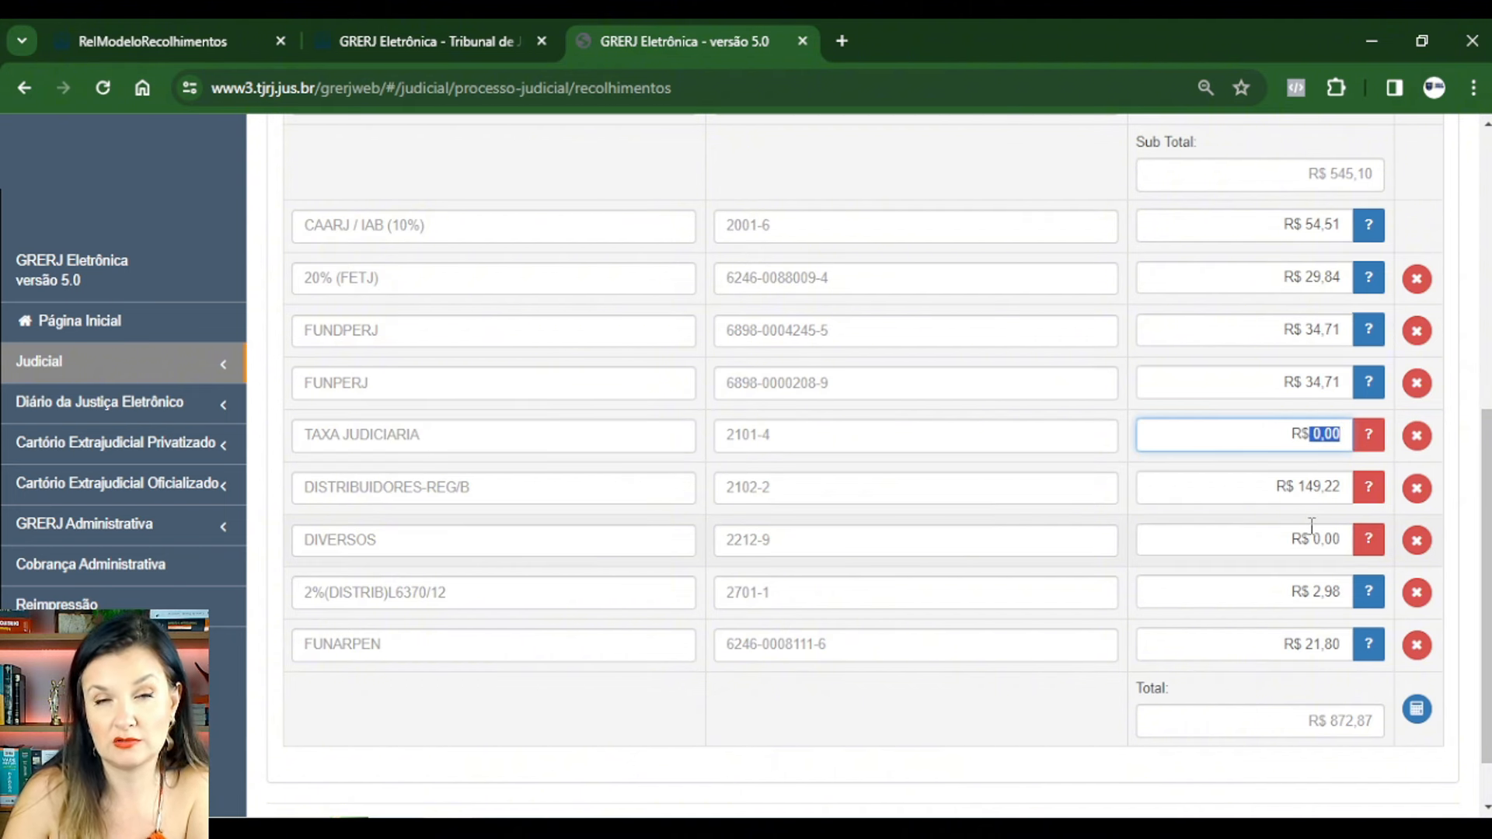
type("1")
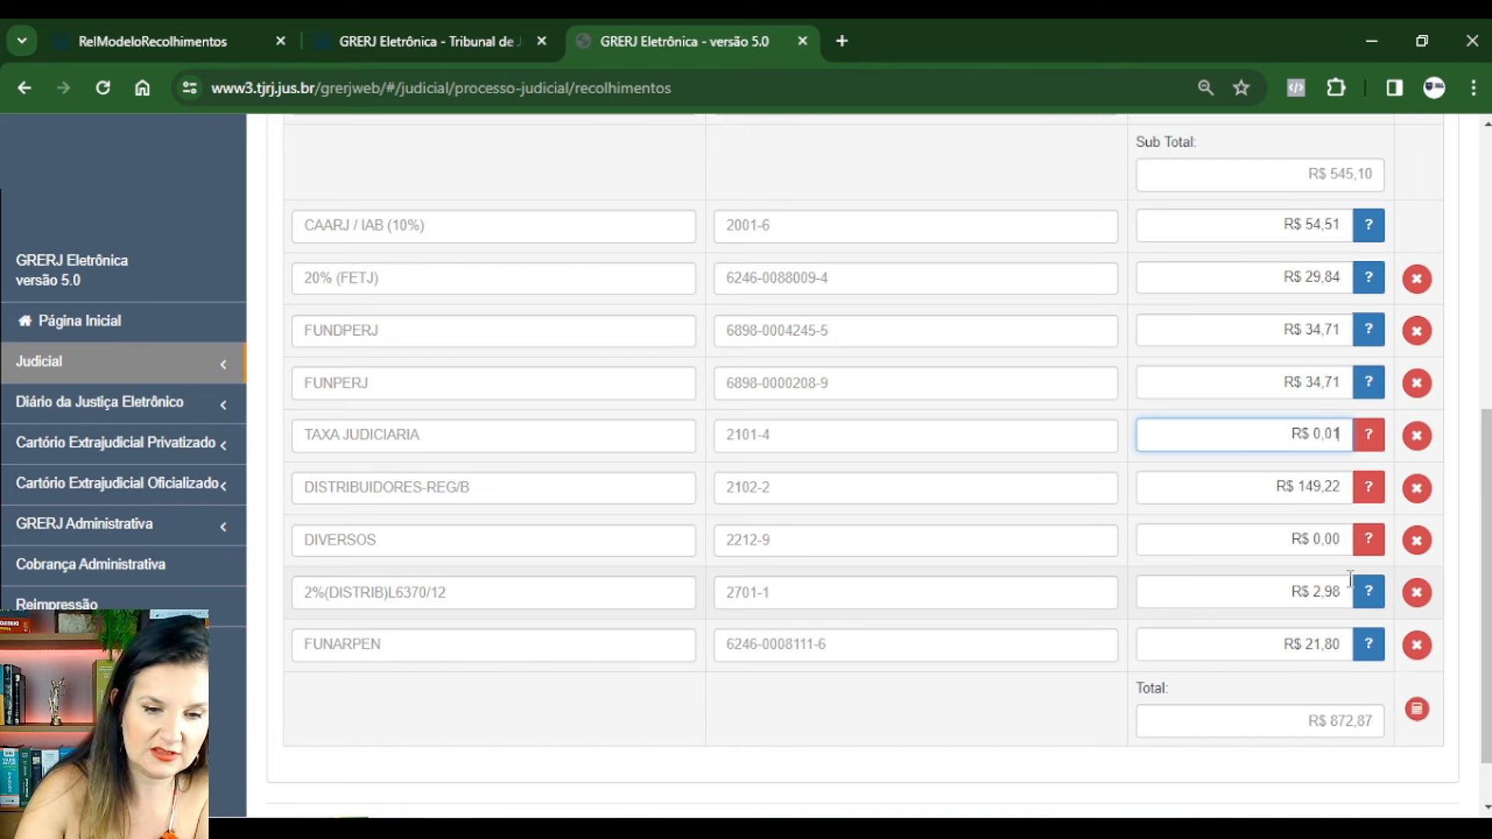
type(".800,00")
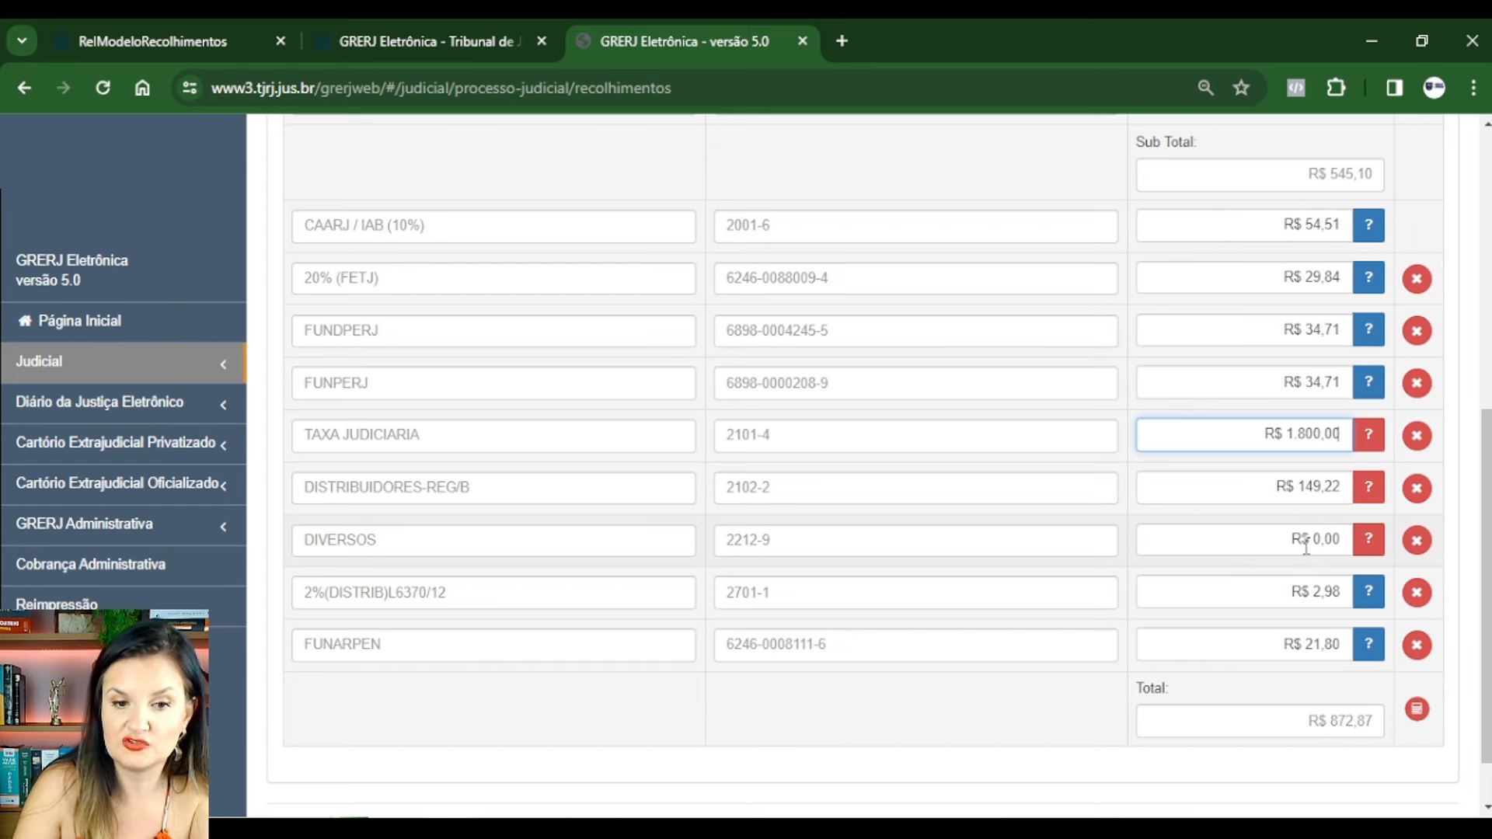
Set the DIVERSOS charge, code 2212-9, to R$ 29,48
scroll(1072, 464, "up", 3)
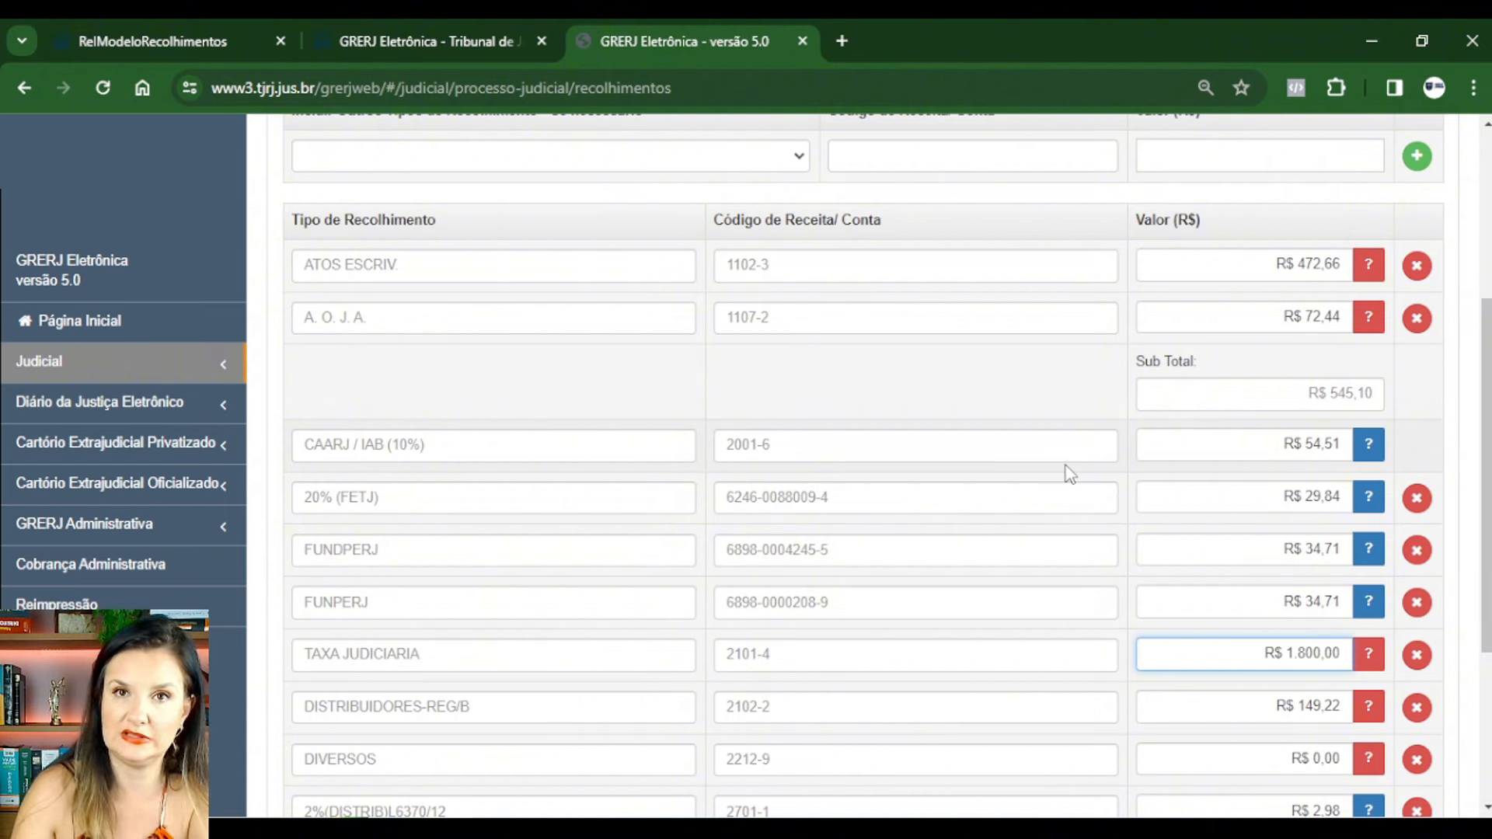
scroll(1076, 589, "down", 4)
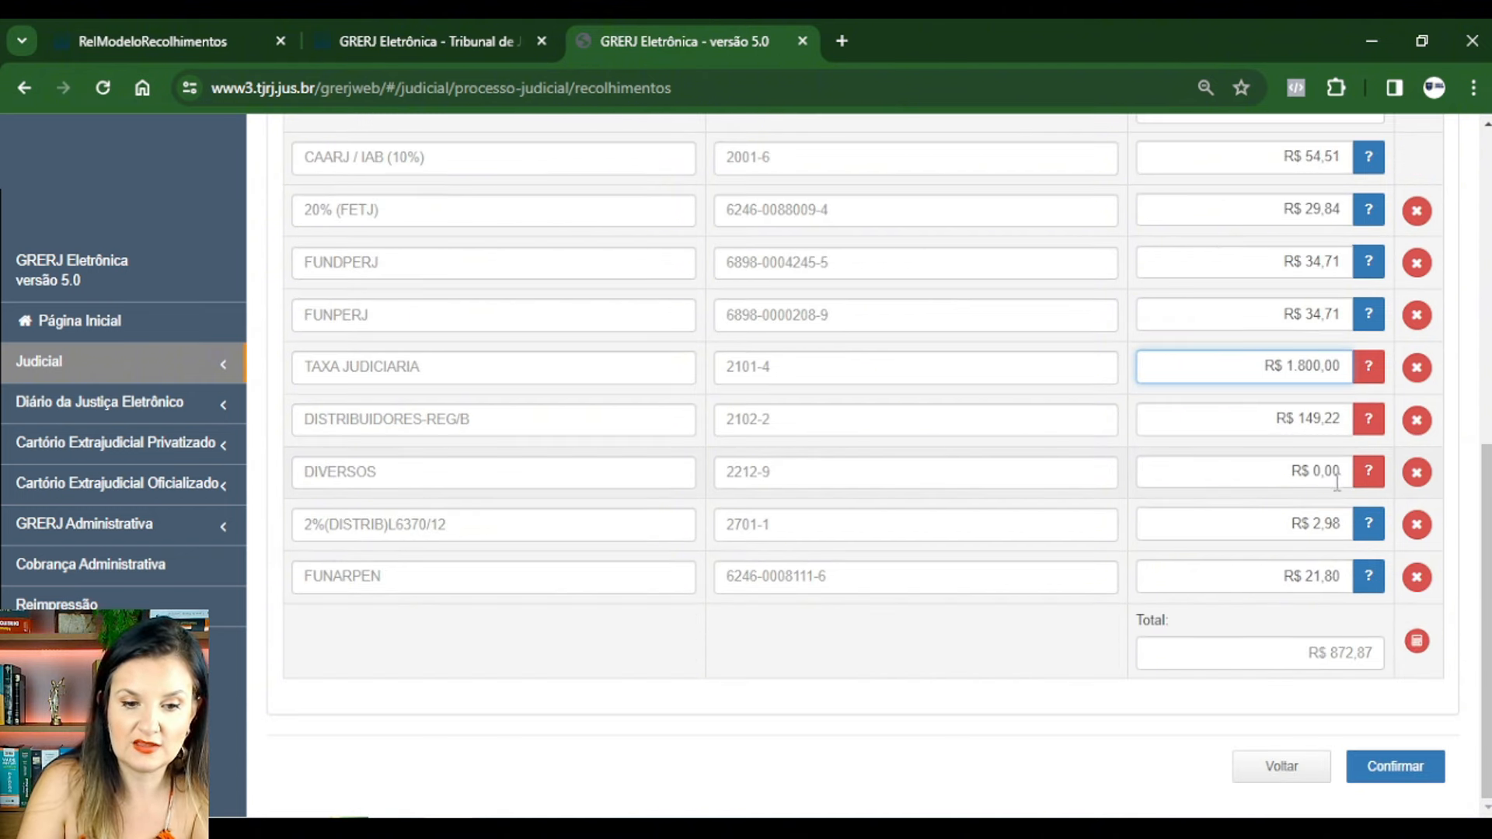
left_click(1314, 474)
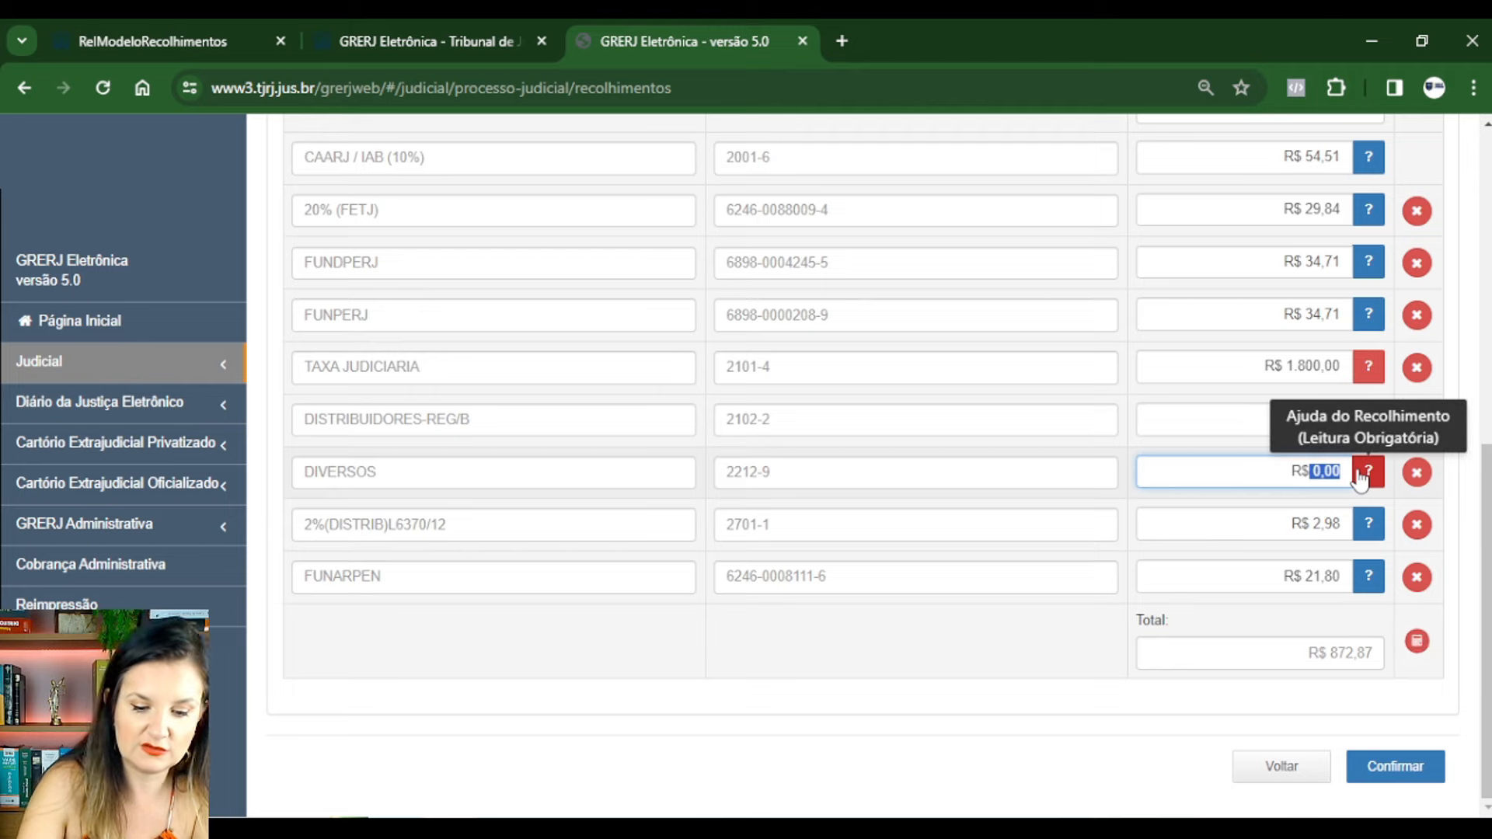
type("29,48")
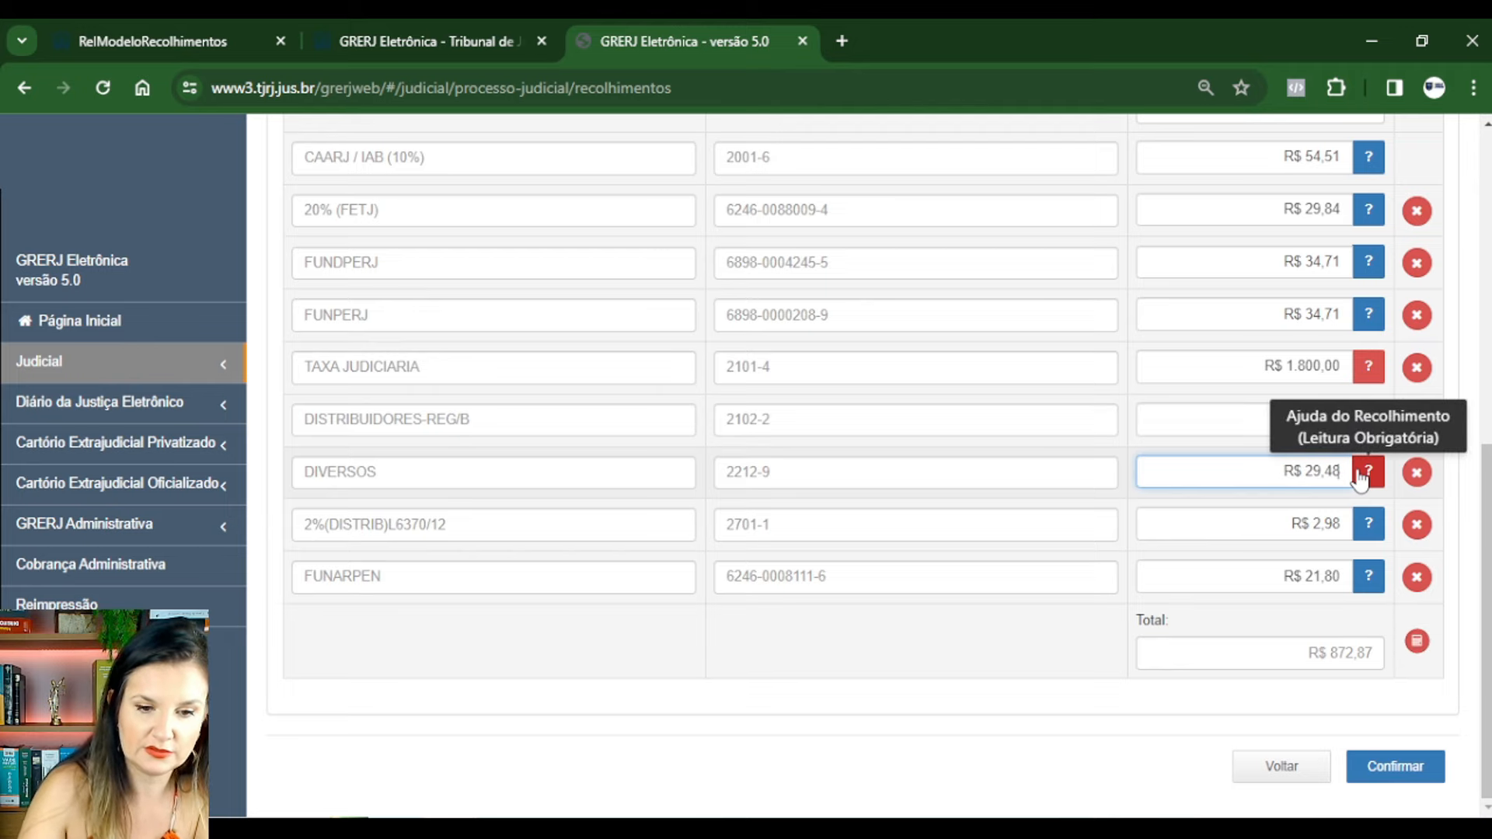
Check the Diversos fee per mandate in the RelModeloRecolhimentos PDF, then return to GRERJ Eletrônica and recalculate the guide's total
left_click(162, 41)
scroll(788, 653, "down", 4)
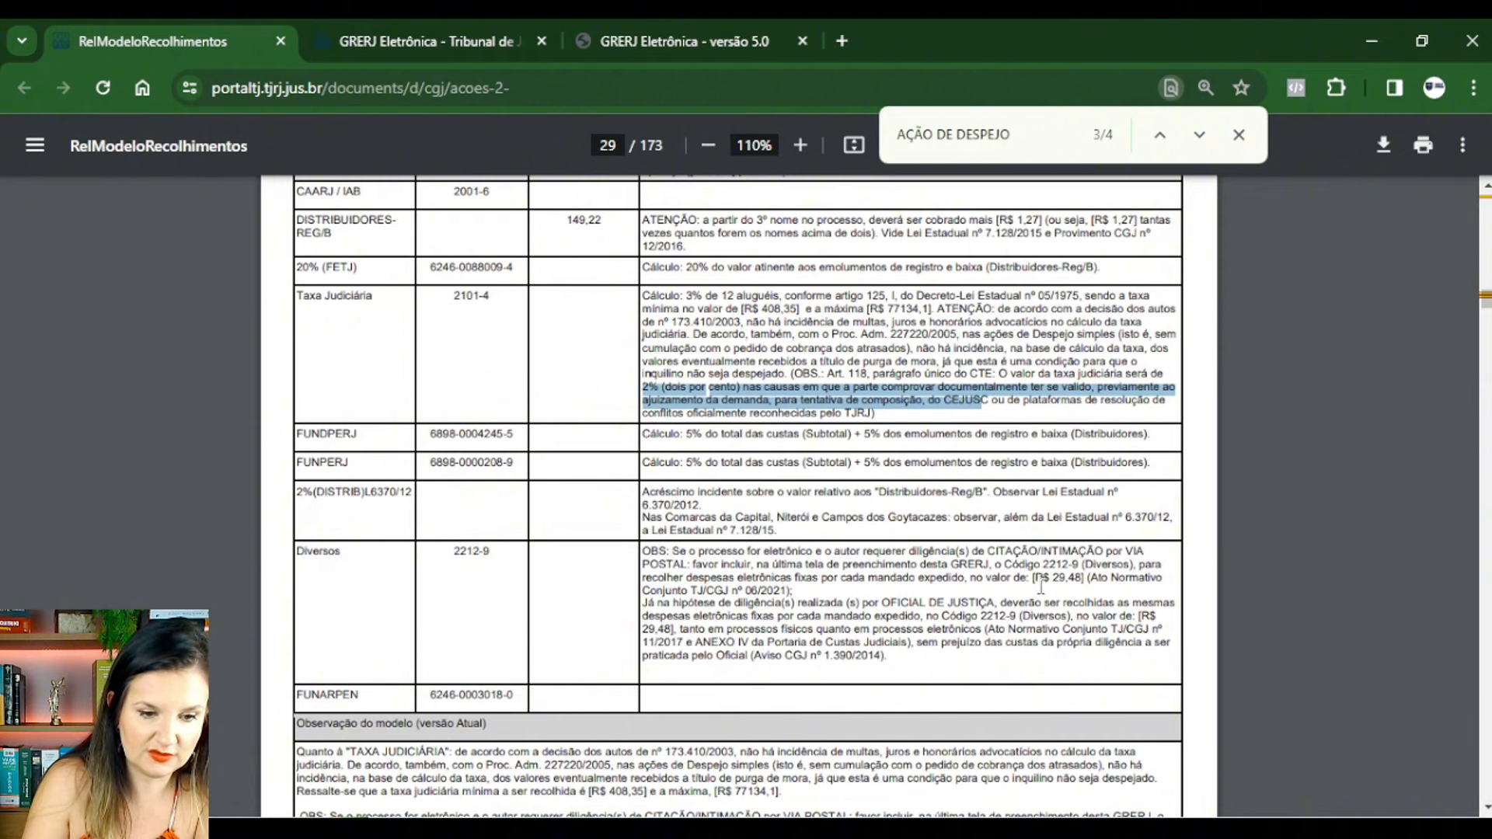
left_click_drag(1035, 578, 1079, 579)
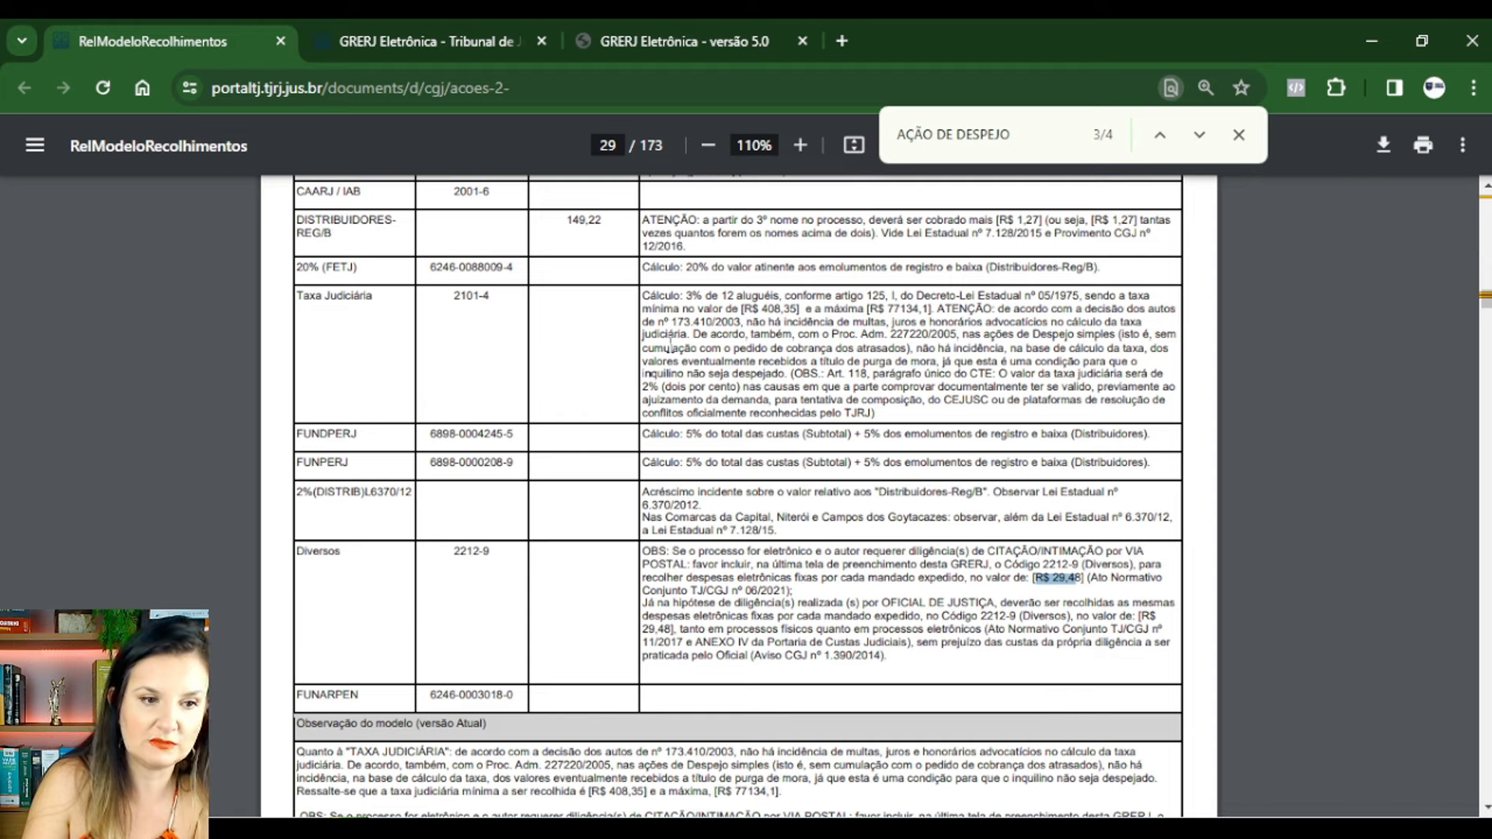
left_click(703, 43)
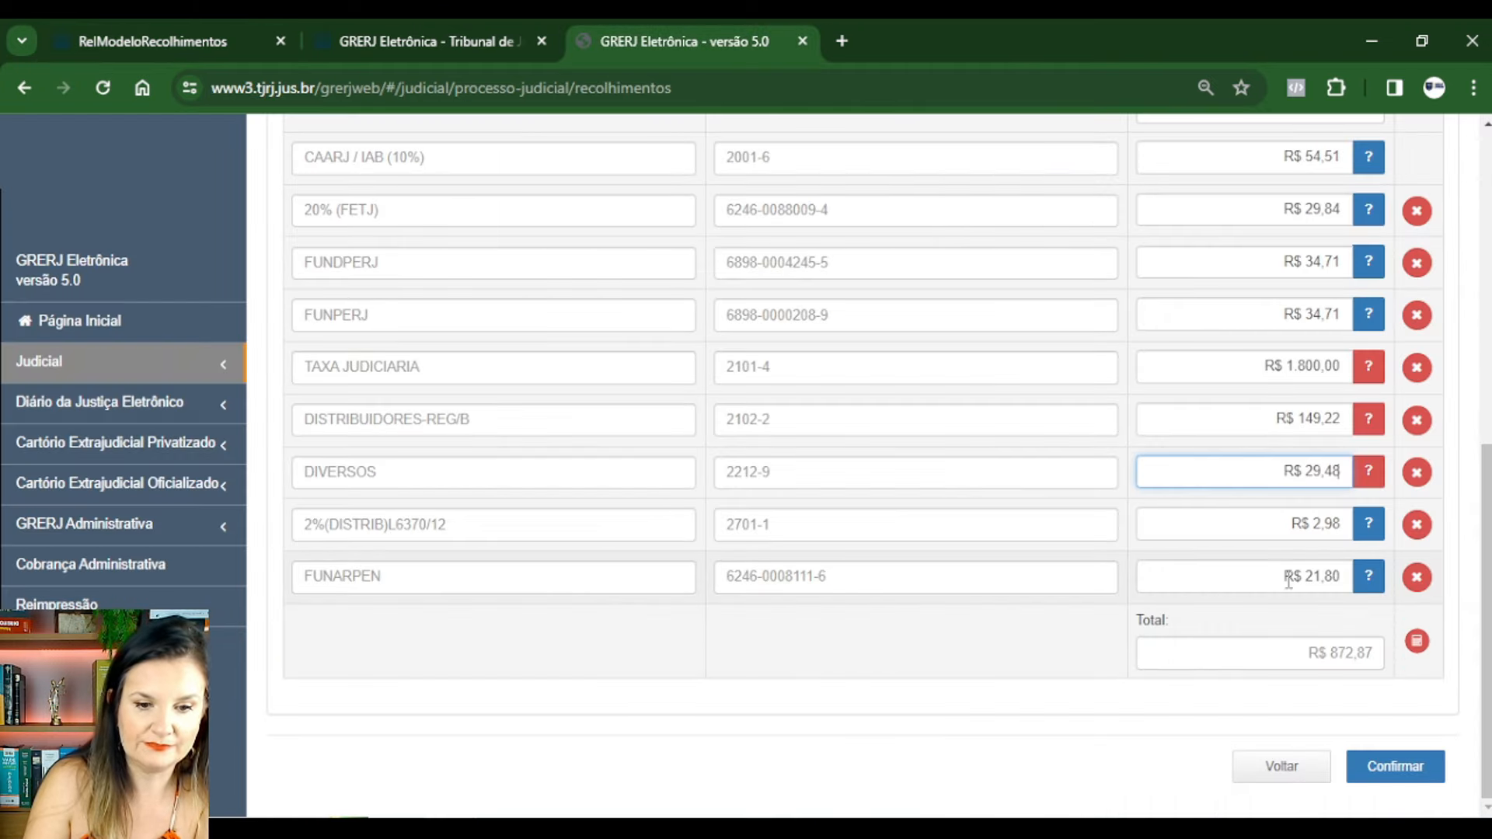
left_click(1415, 642)
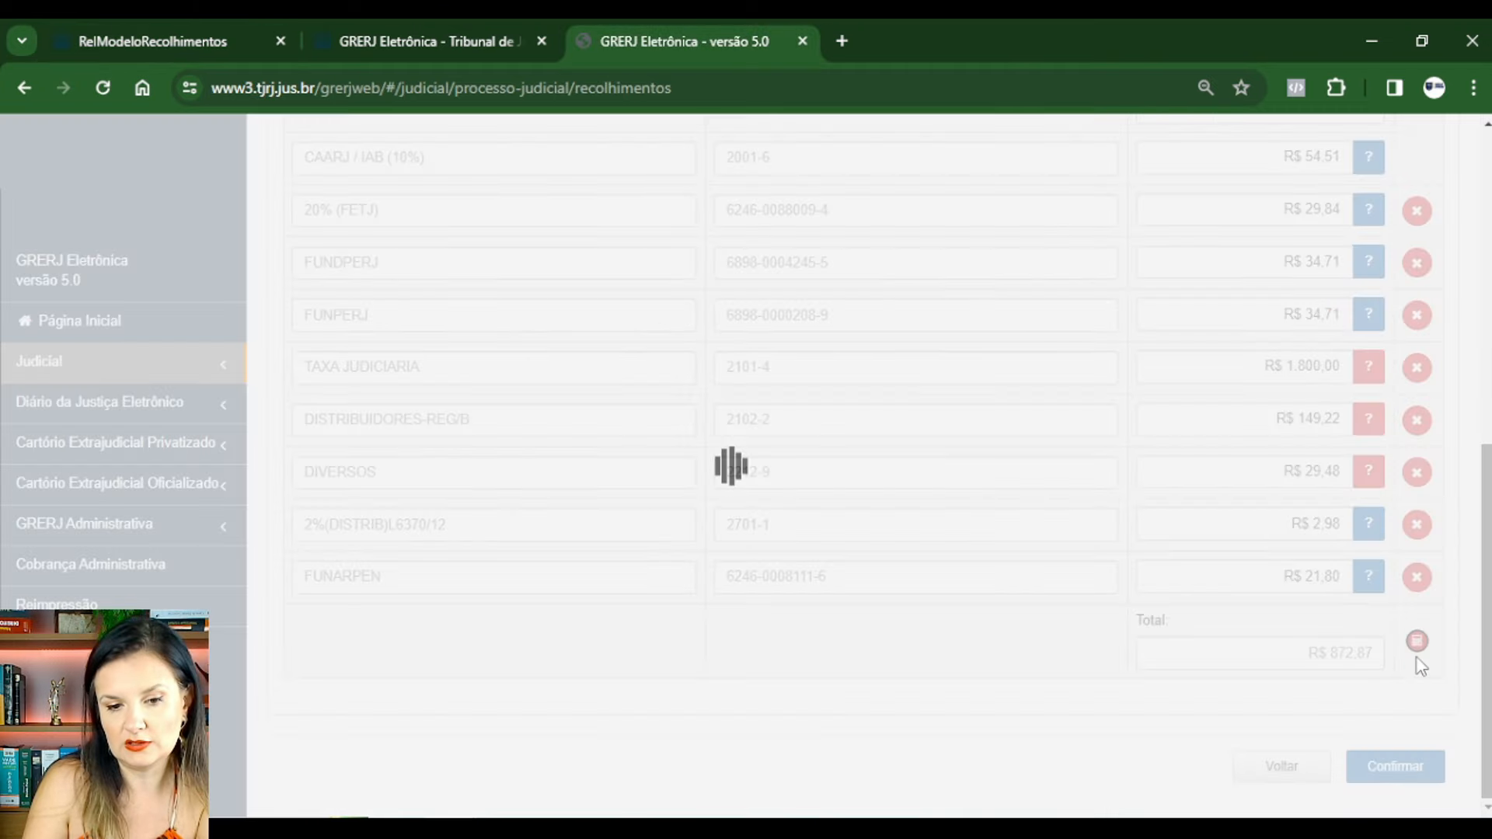